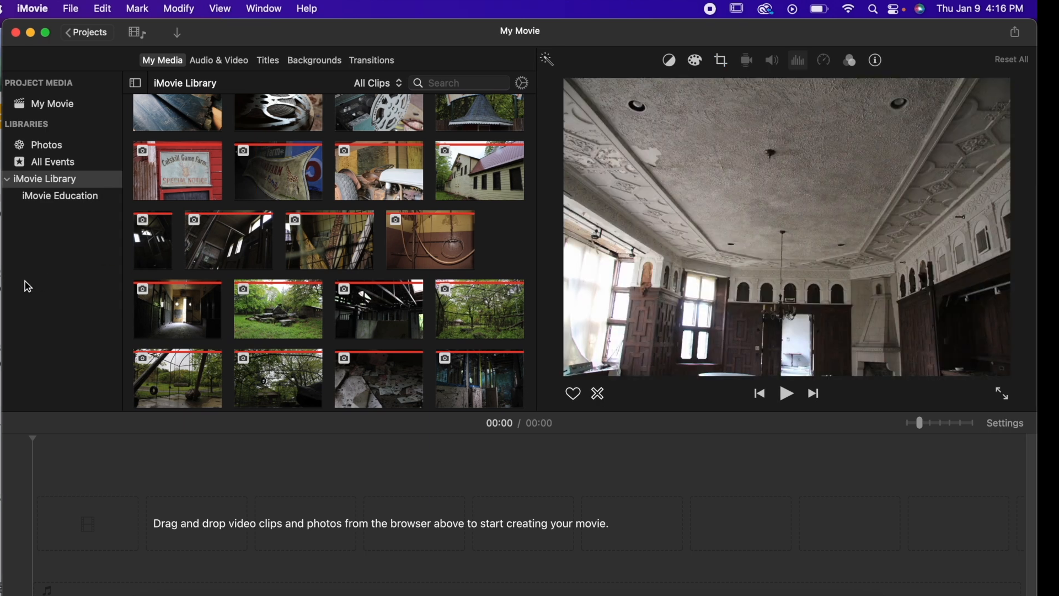
Step: Bring all the video clips from the "water color" folder inside "ep 7 imovie basics" into the empty timeline
left_click(73, 8)
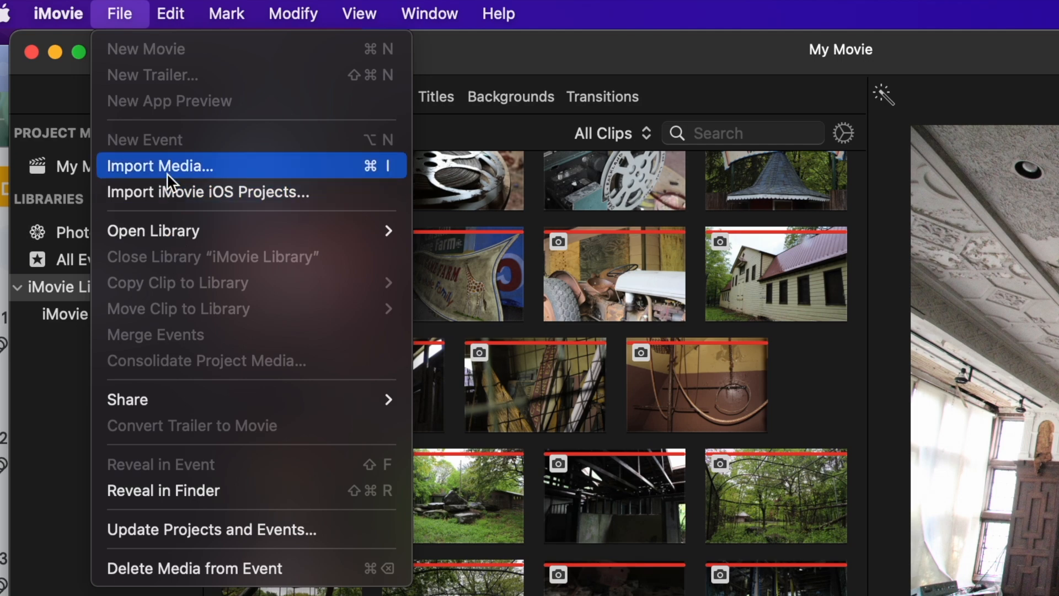
left_click(167, 174)
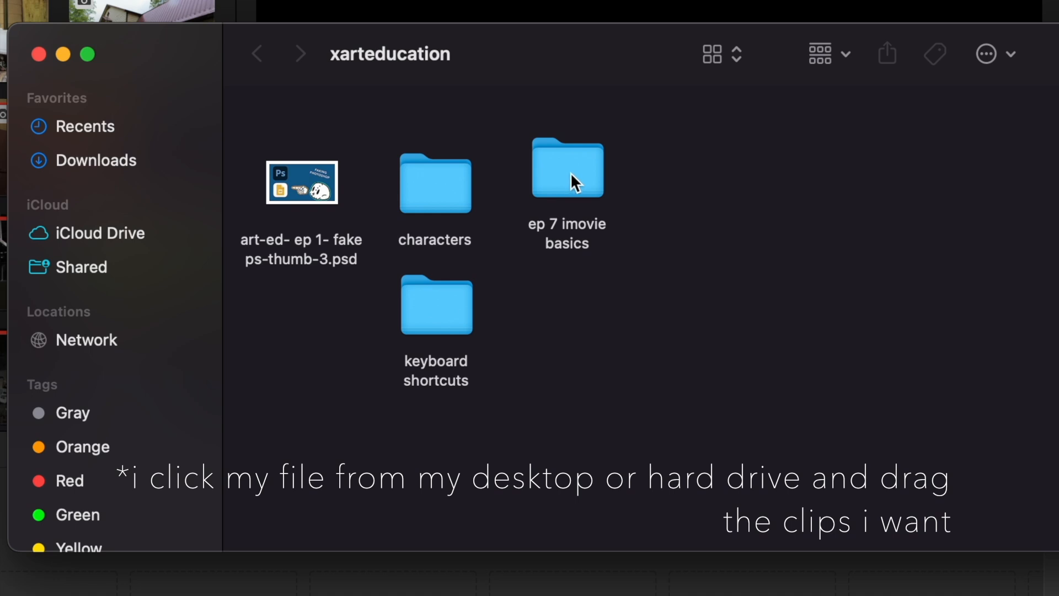
double_click(572, 182)
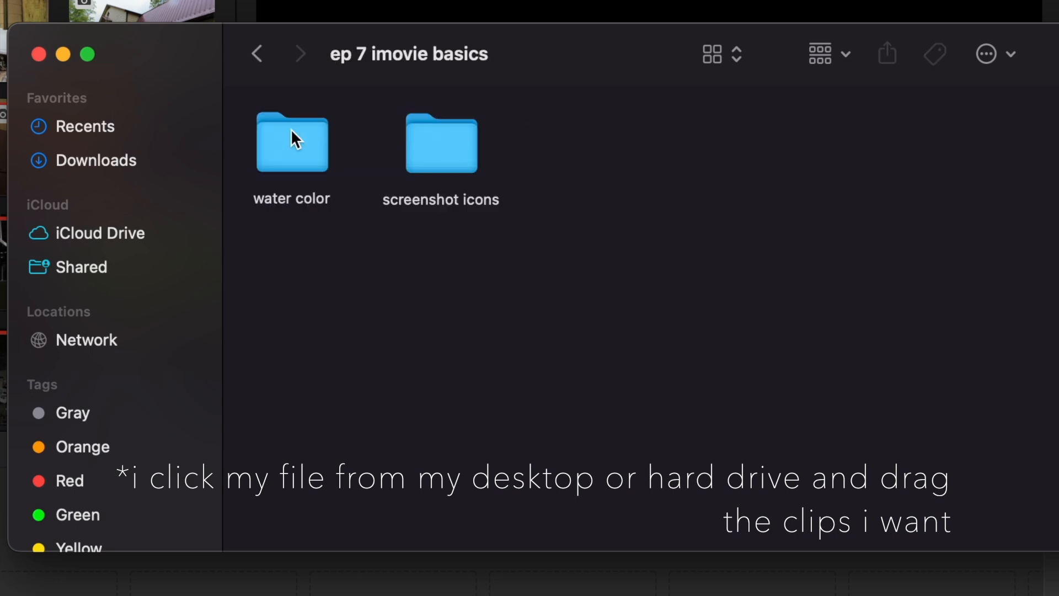
double_click(323, 137)
key("super+a")
scroll(257, 132, "down", 10)
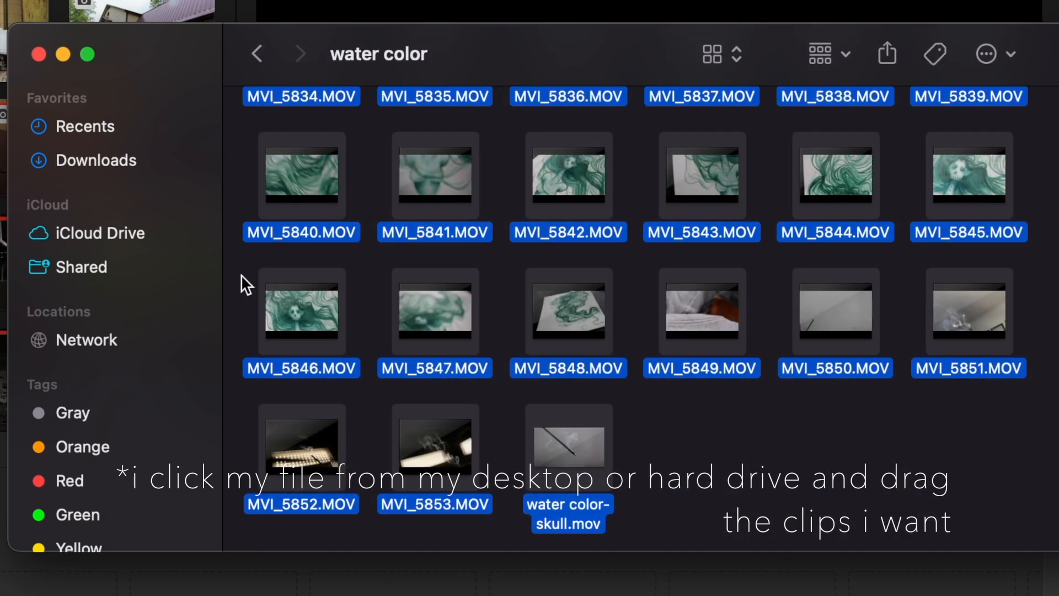
scroll(241, 284, "up", 8)
left_click_drag(700, 212, 110, 513)
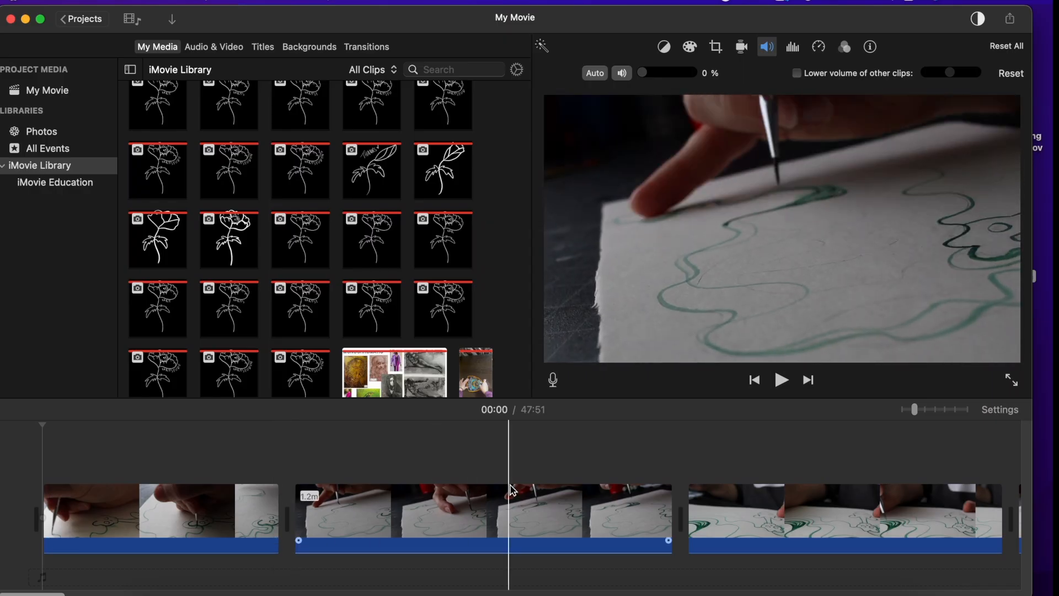
Step: Look over the timeline's clips and play the first clip from its start to find where footage can be cut
scroll(771, 507, "right", 4)
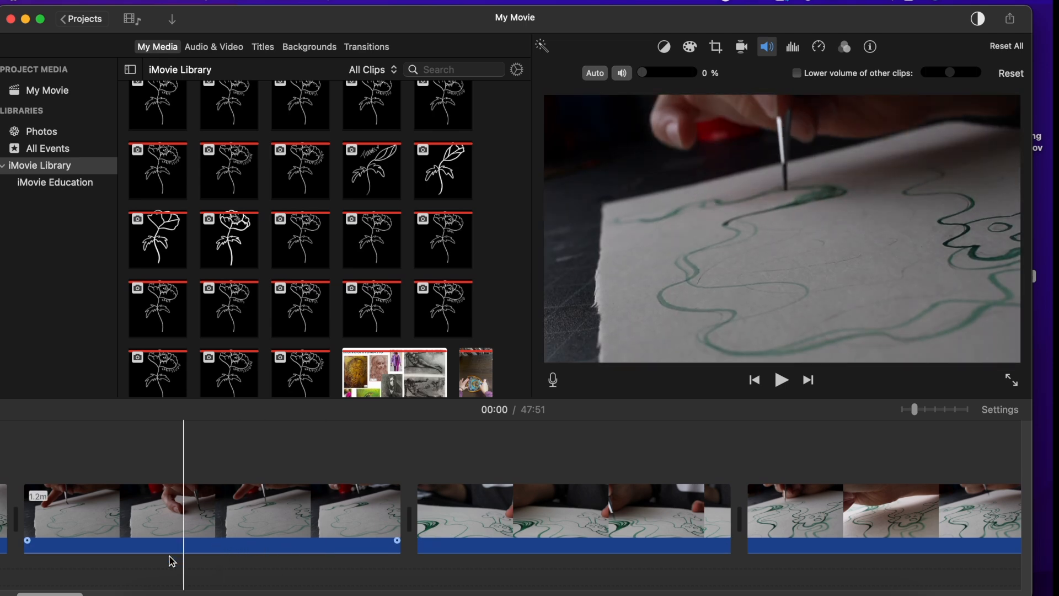
scroll(95, 547, "left", 5)
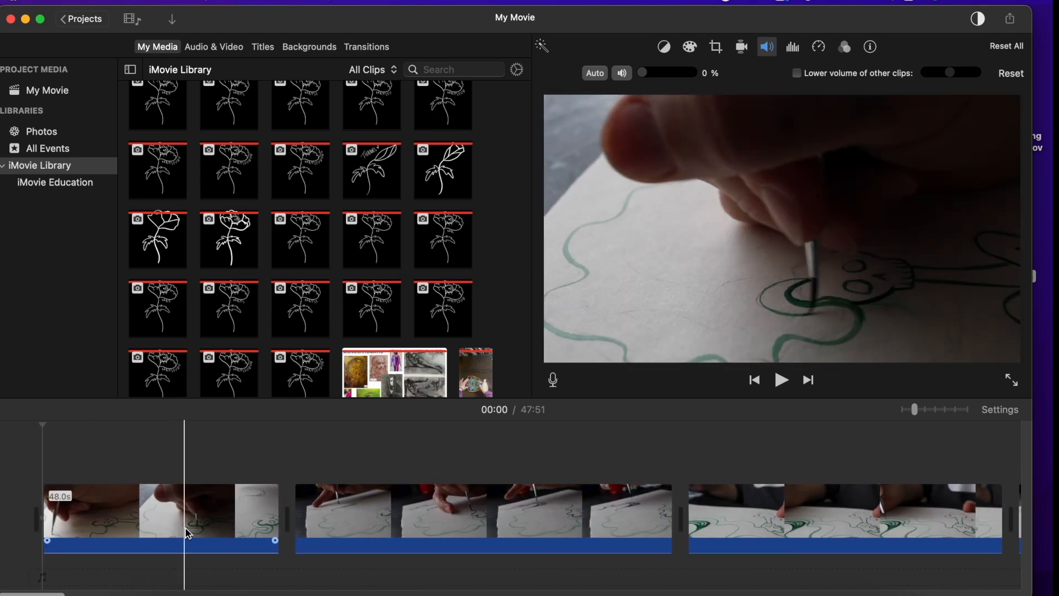
left_click(245, 522)
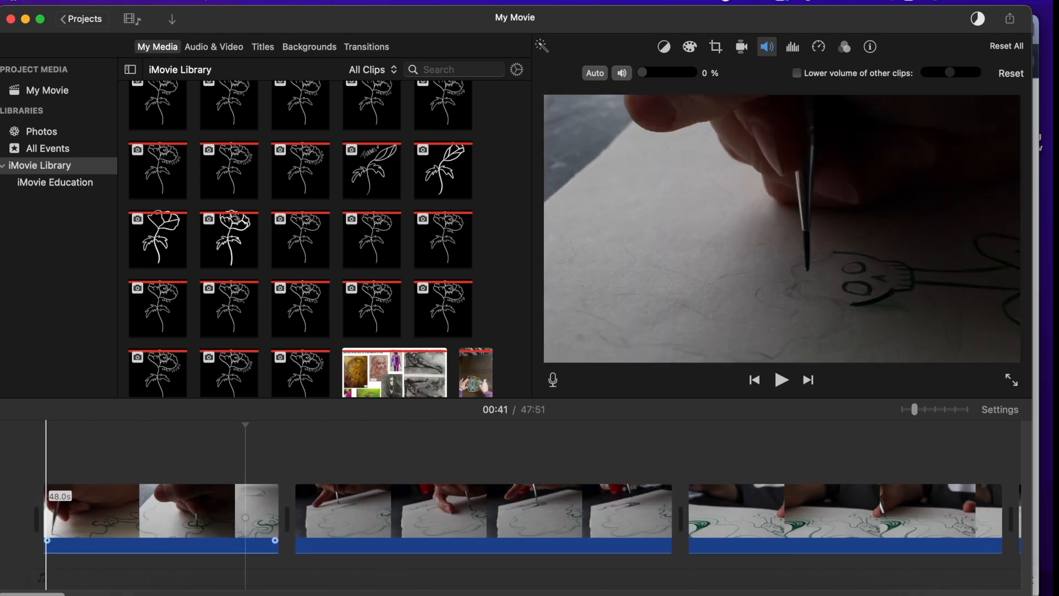
left_click(49, 497)
key("space")
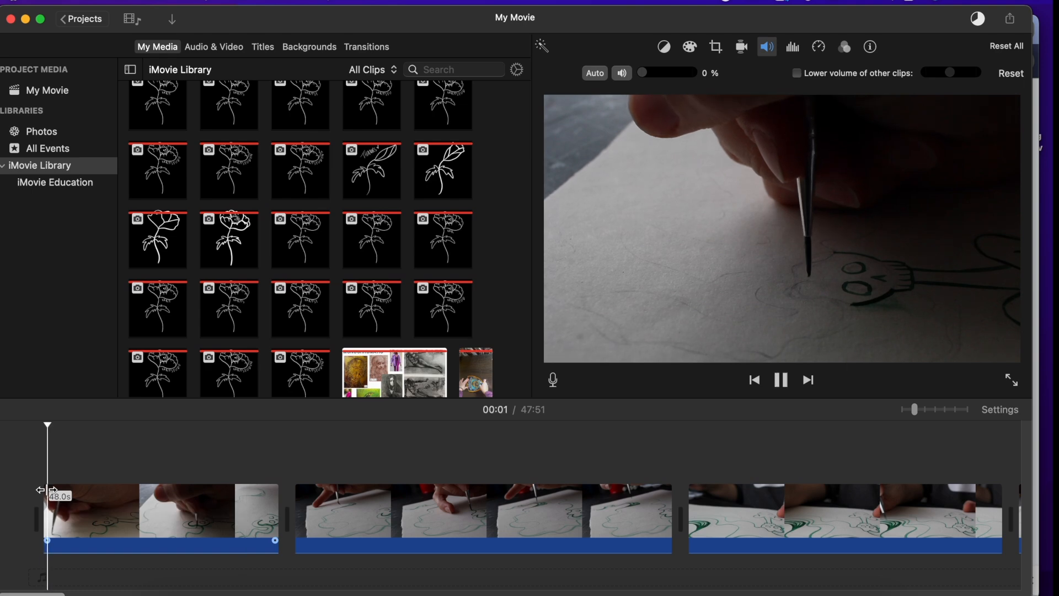
key("space")
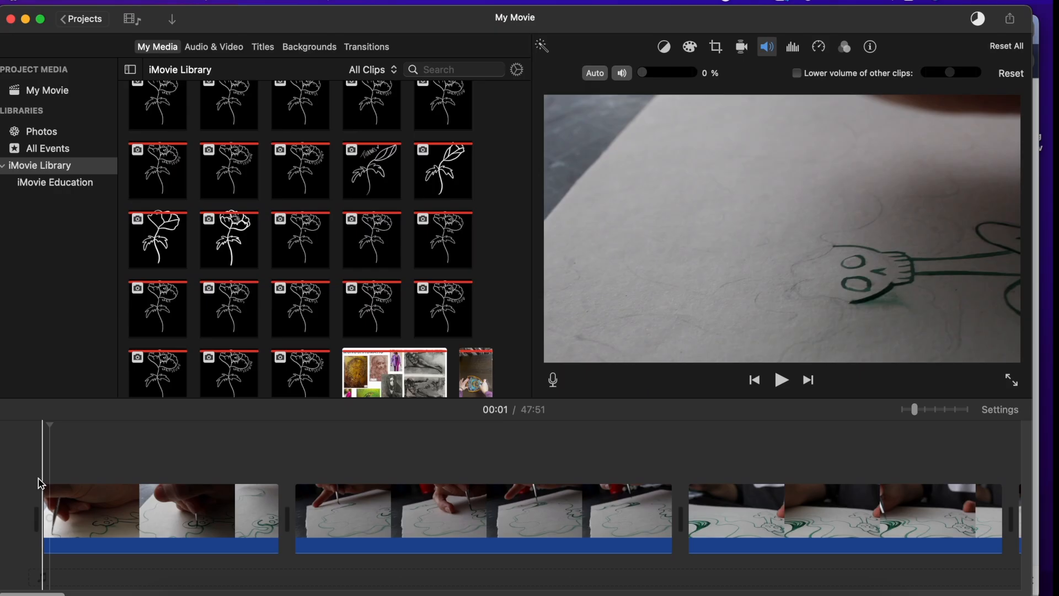
left_click(39, 478)
key("space")
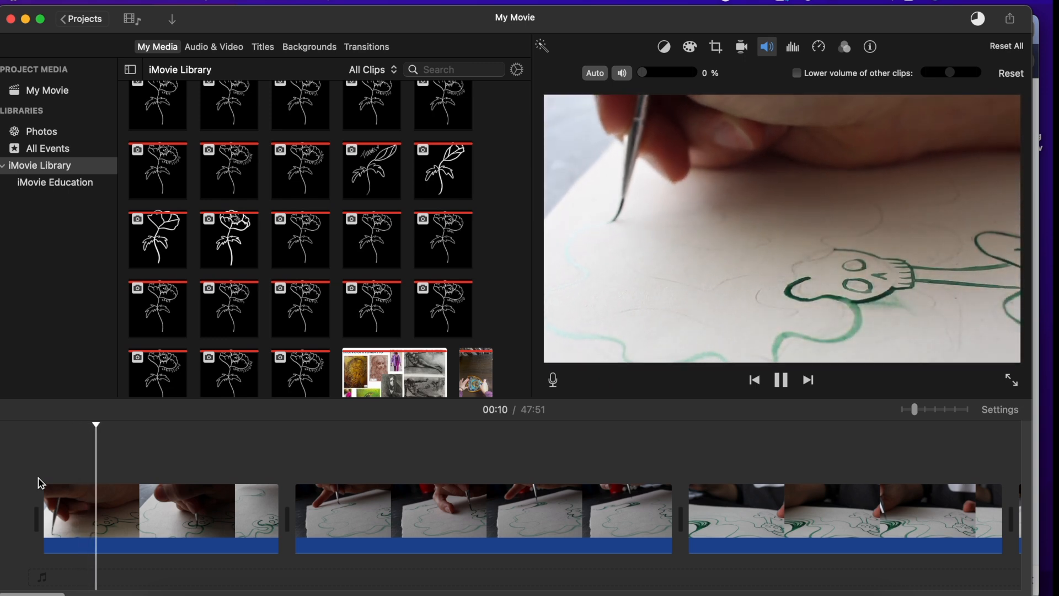
key("space")
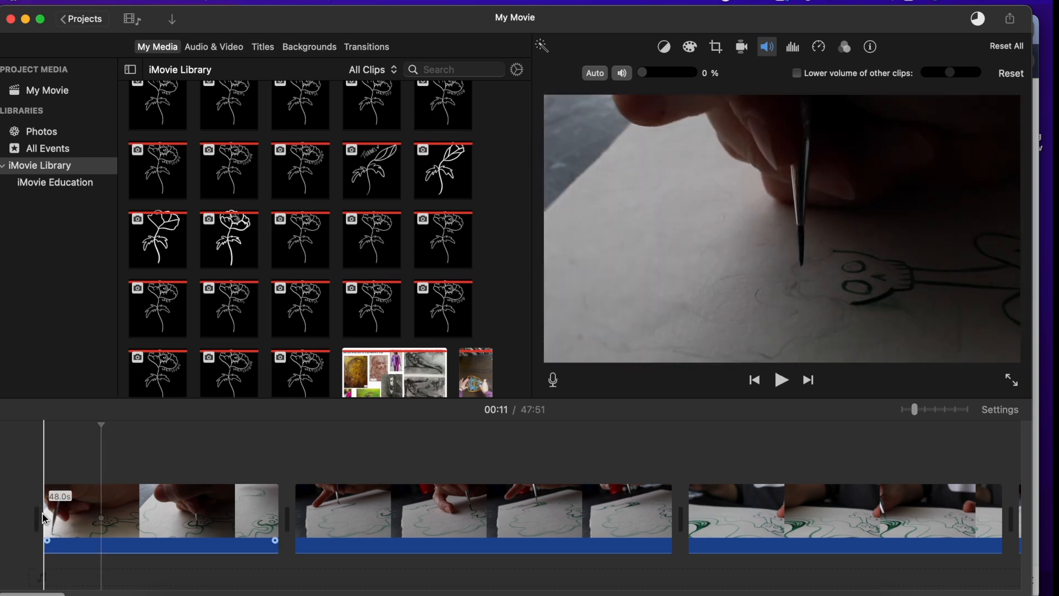
Step: Play the first clip from its start and split it at about the 2-second mark
key("space")
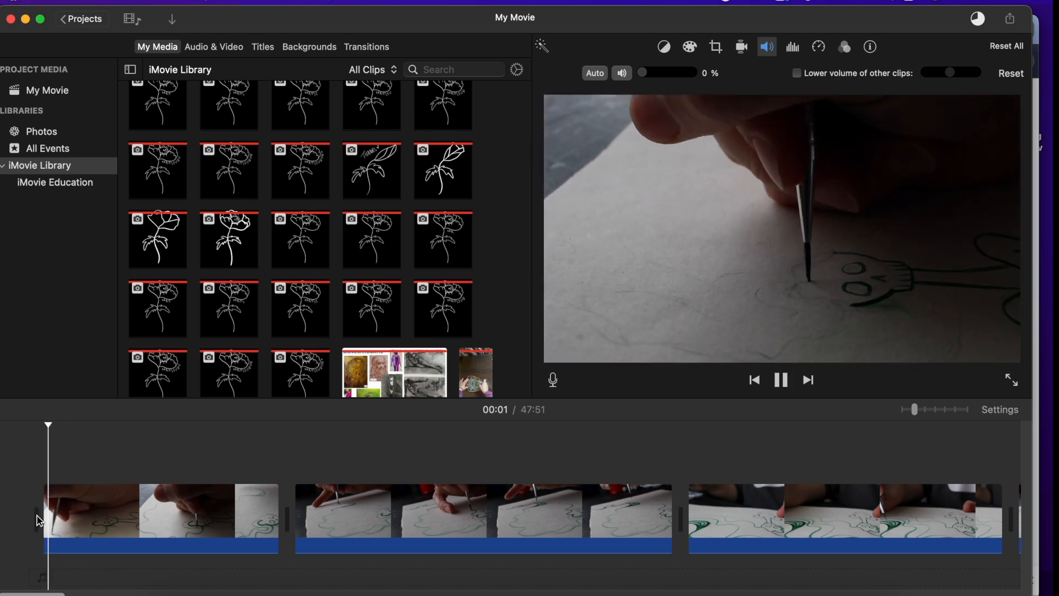
key("space")
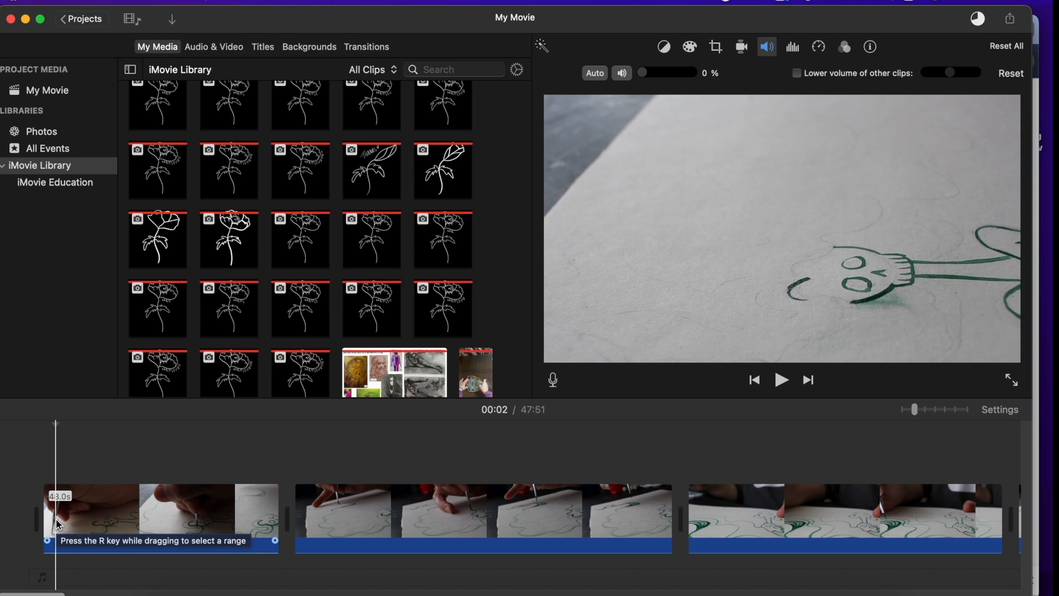
right_click(58, 524)
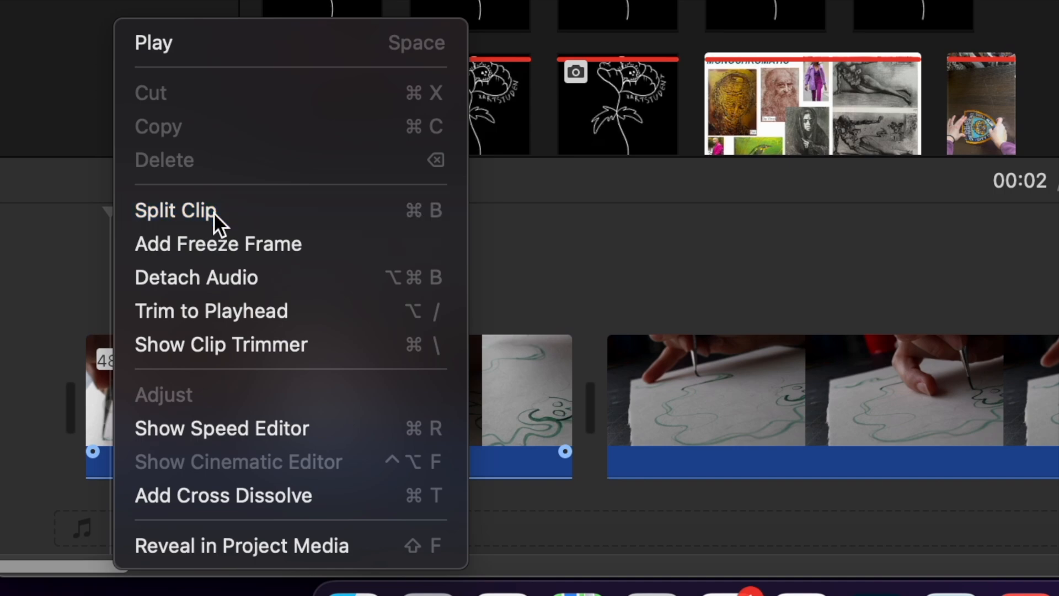
left_click(214, 212)
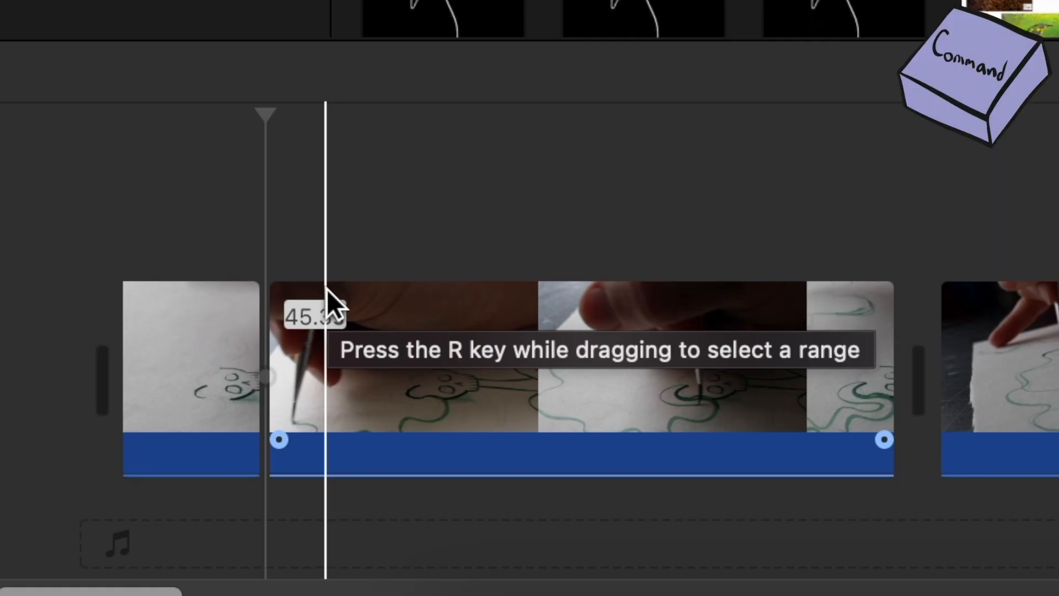
Step: Split the second piece a few seconds in, delete the short section before that cut, and play back the edit
key("super+b")
left_click(347, 333)
key("Delete")
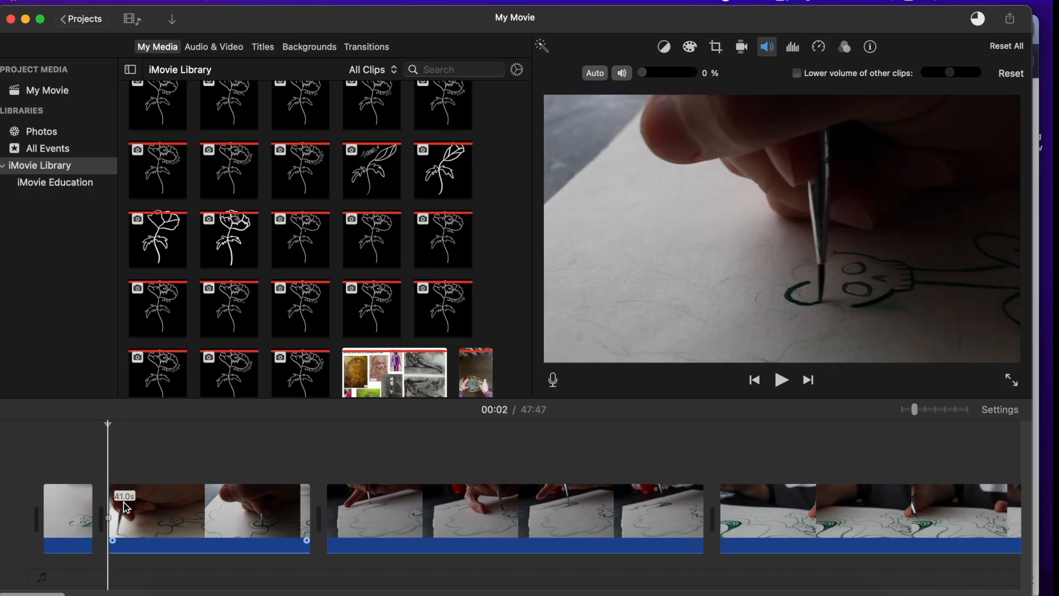
key("space")
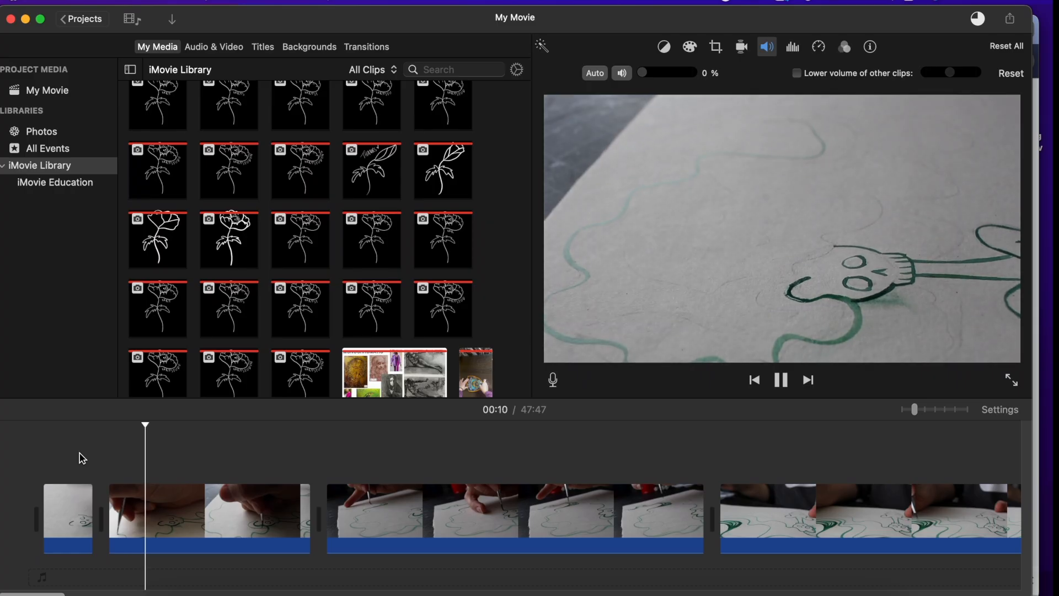
key("space")
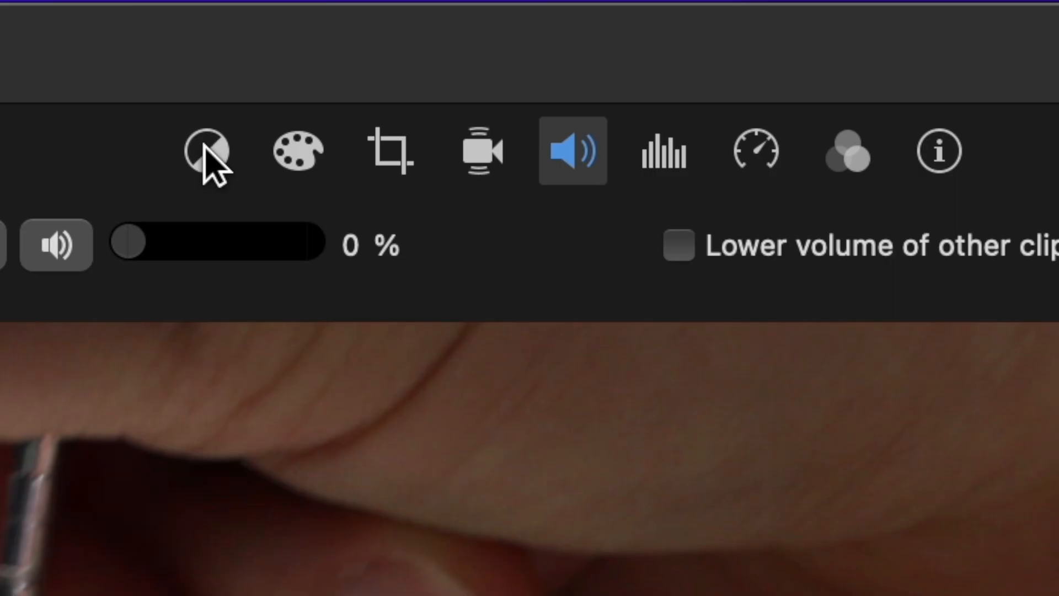
Step: Apply Auto color balance to the two selected clips and try Match Color
left_click(208, 152)
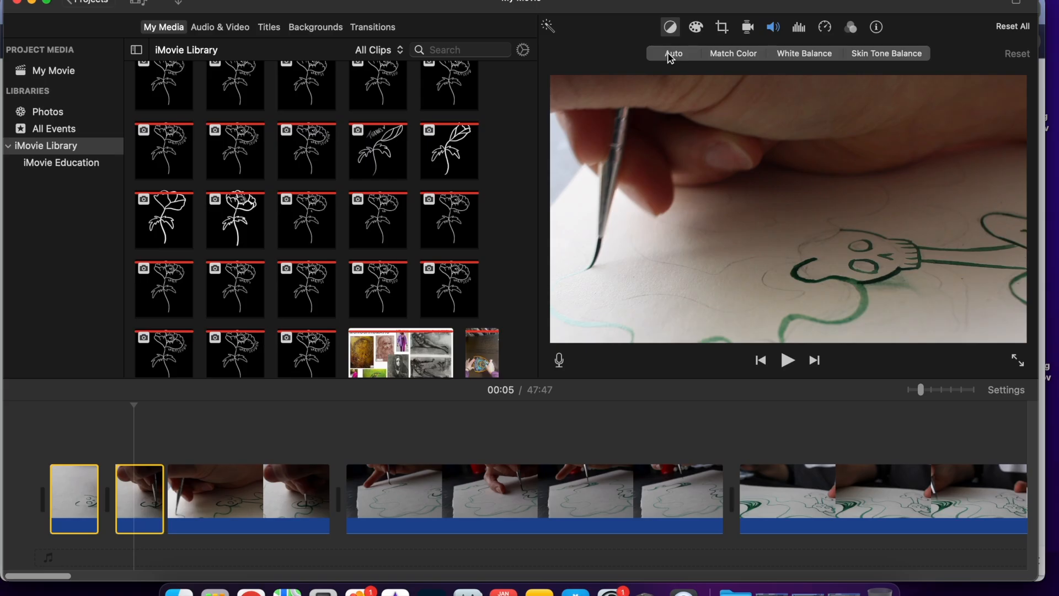
left_click(234, 249)
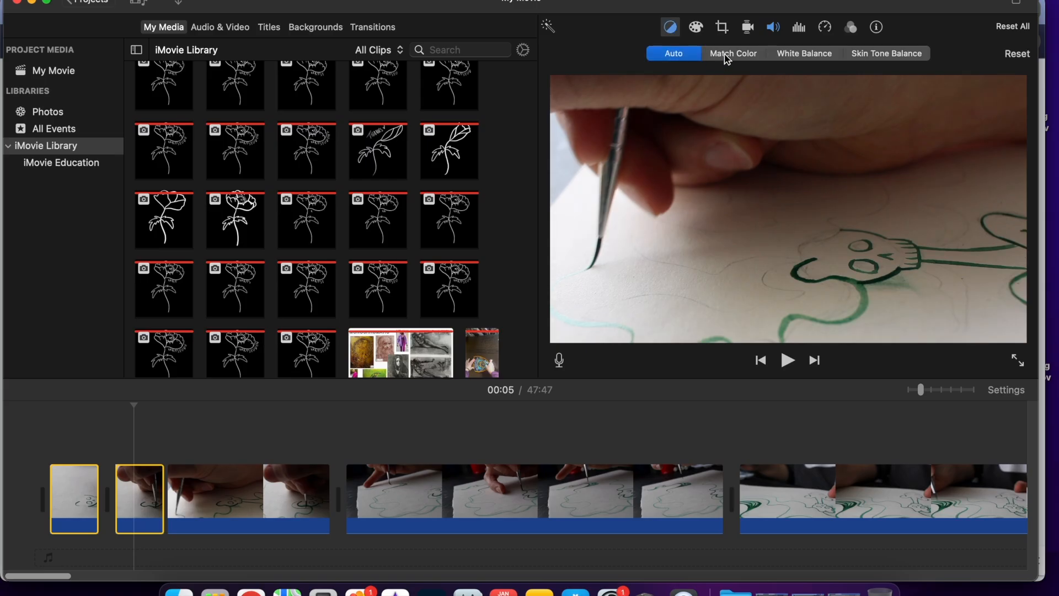
left_click(727, 56)
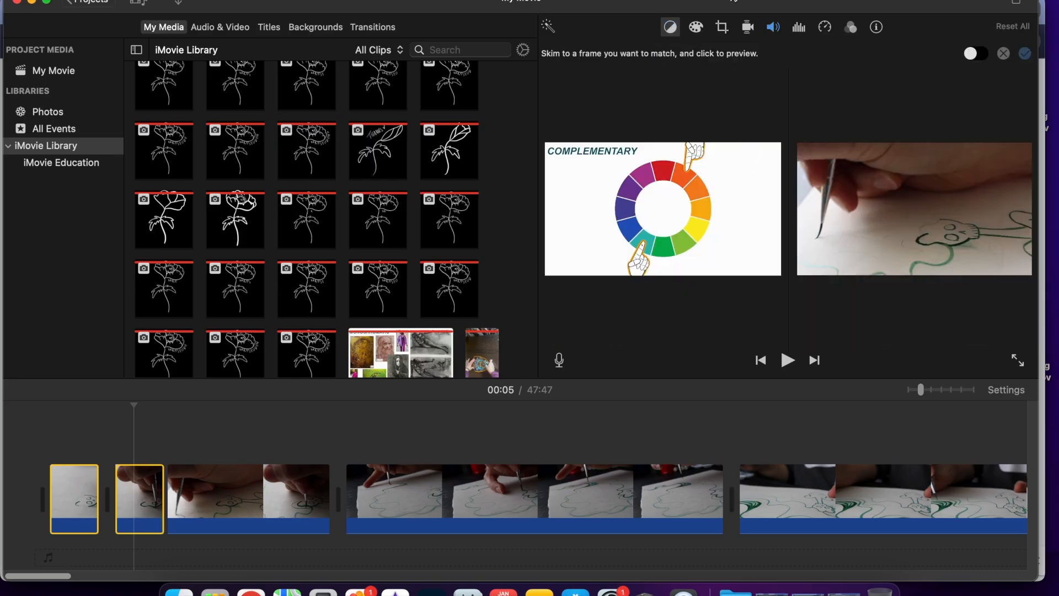
left_click(672, 28)
Step: Try White Balance and Skin Tone Balance by sampling colors from the hand in the frame, and cancel the correction
left_click(816, 54)
left_click(717, 166)
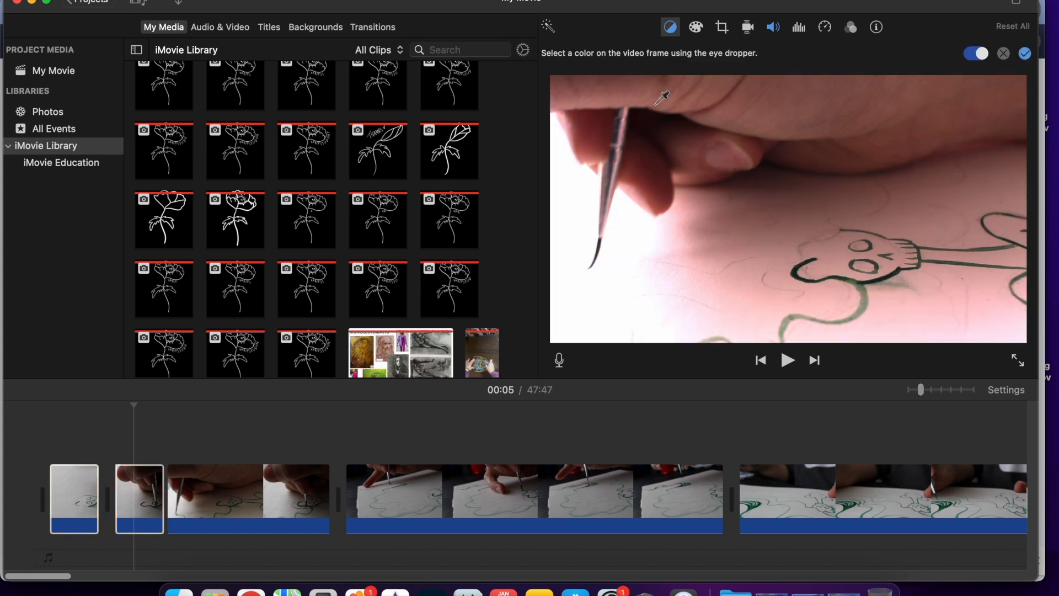
left_click(894, 53)
left_click(858, 126)
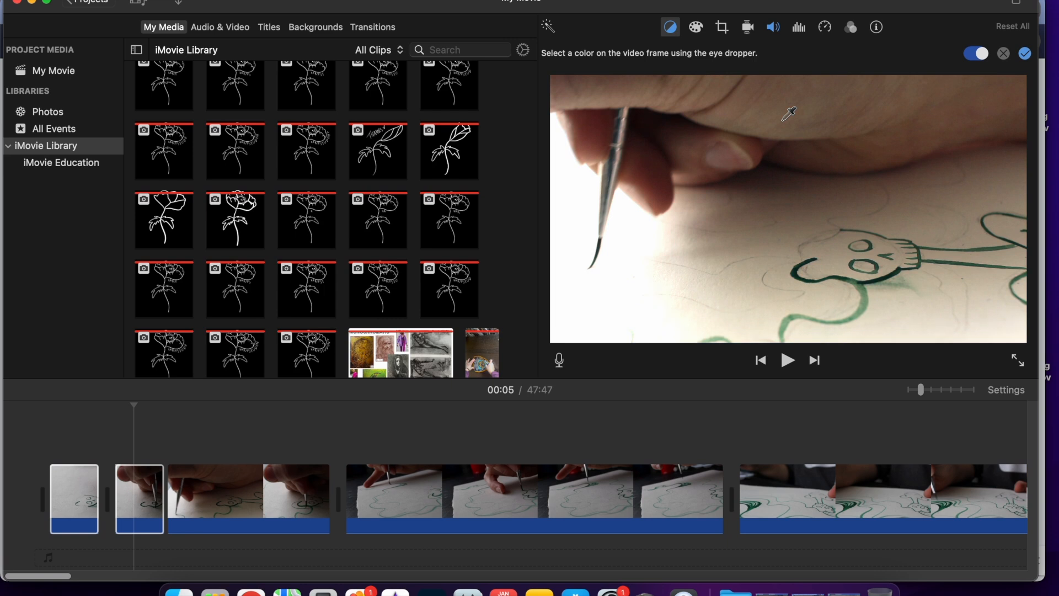
left_click(693, 147)
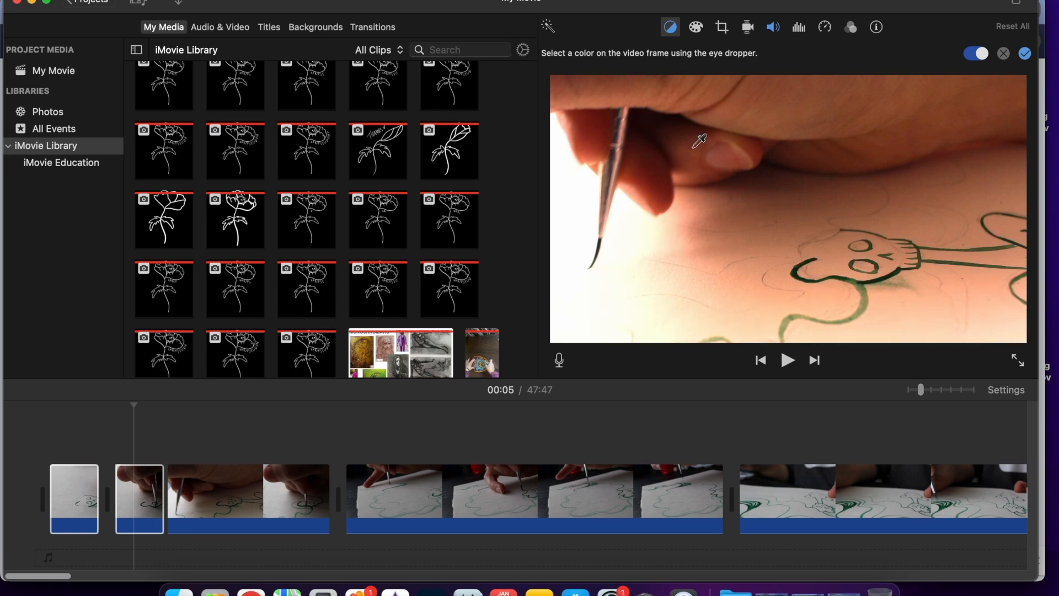
left_click(1006, 54)
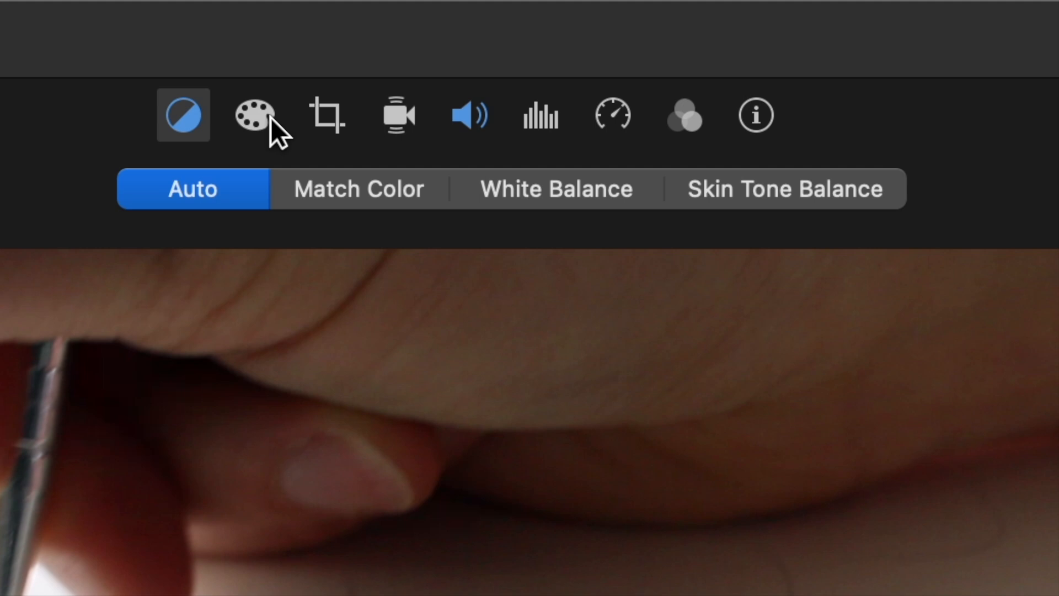
Step: Try raising the highlights and shadows of the selected clips with color correction, and reset all their adjustments
left_click(255, 115)
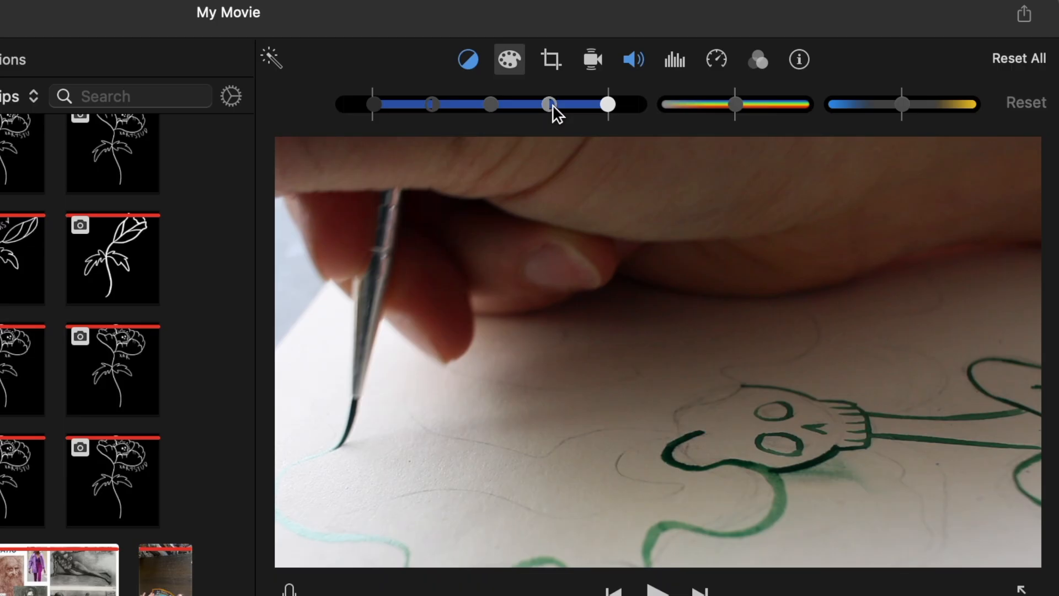
left_click_drag(328, 194, 337, 195)
left_click_drag(614, 105, 628, 106)
left_click_drag(430, 107, 452, 117)
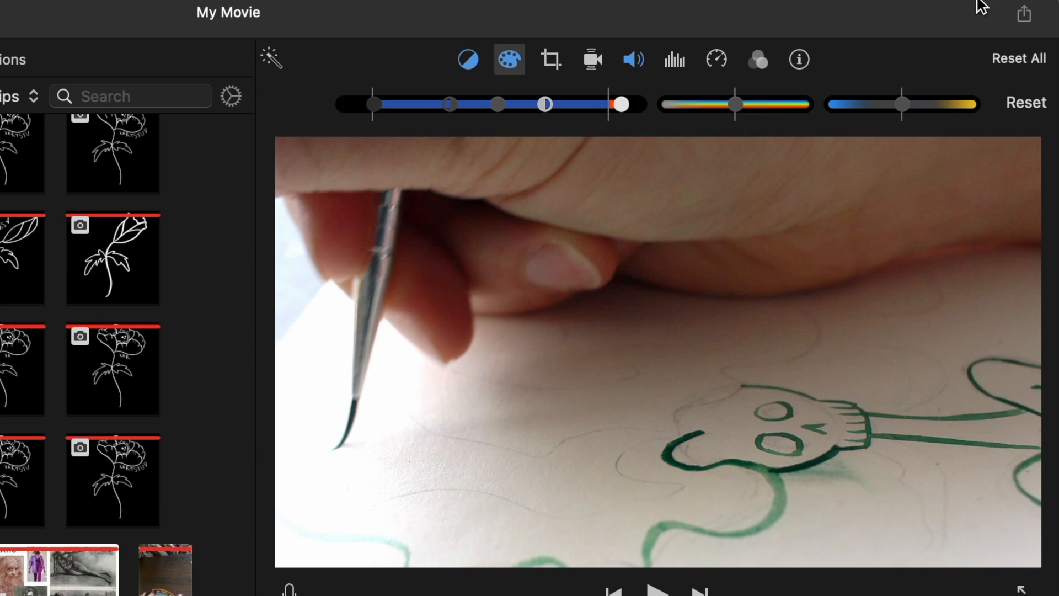
left_click(1025, 59)
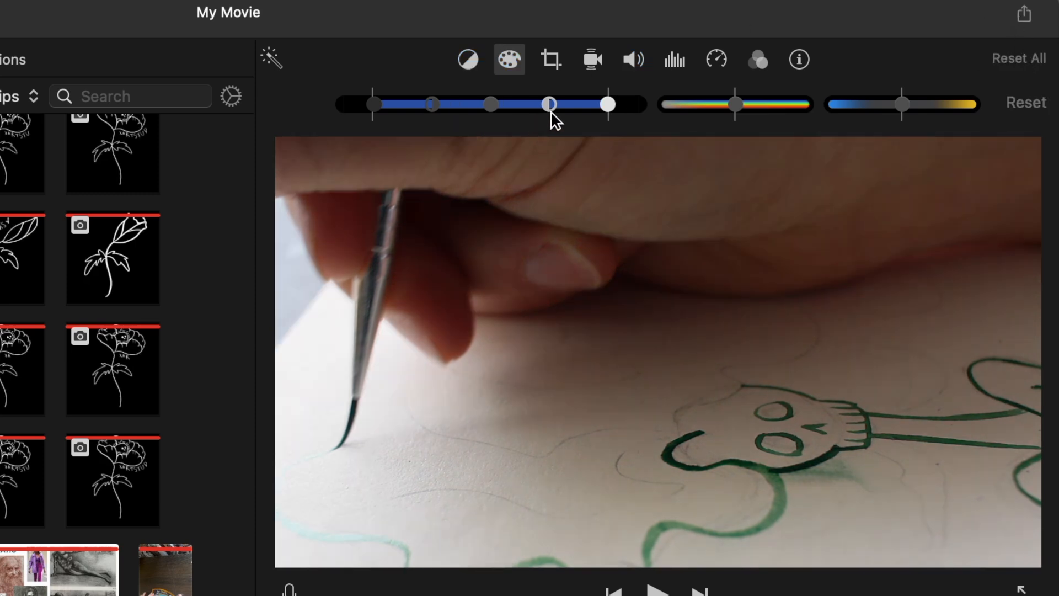
Step: Raise the highlights and brightness of the two selected clips and fine-tune their saturation and color temperature
left_click_drag(605, 105, 624, 108)
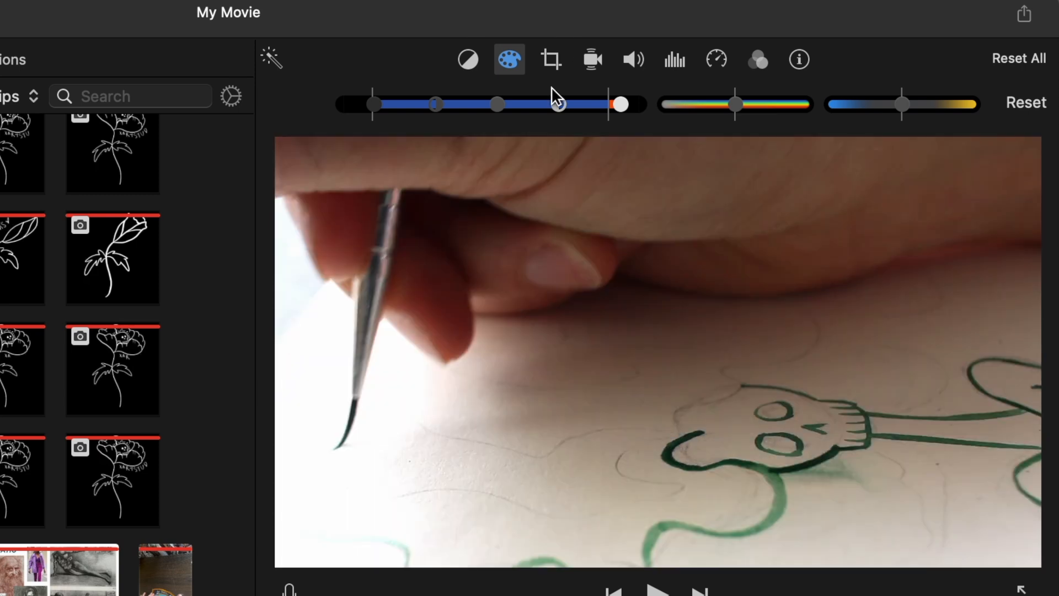
left_click_drag(559, 104, 567, 103)
mouse_move(838, 59)
left_mouse_down()
mouse_move(898, 62)
mouse_move(784, 66)
mouse_move(836, 64)
left_mouse_up()
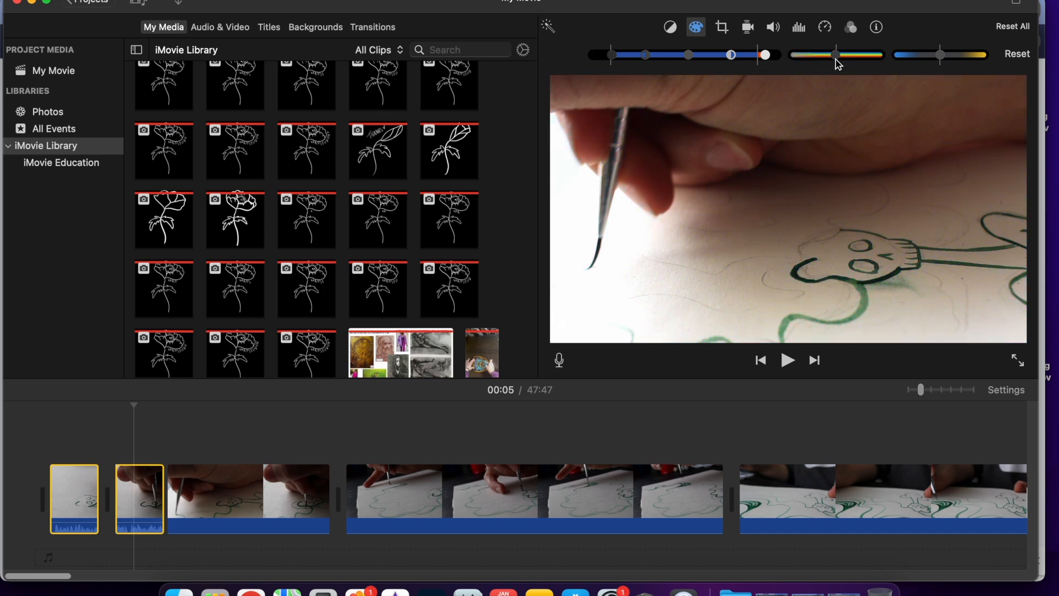
mouse_move(940, 55)
left_mouse_down()
mouse_move(923, 58)
mouse_move(946, 63)
left_mouse_up()
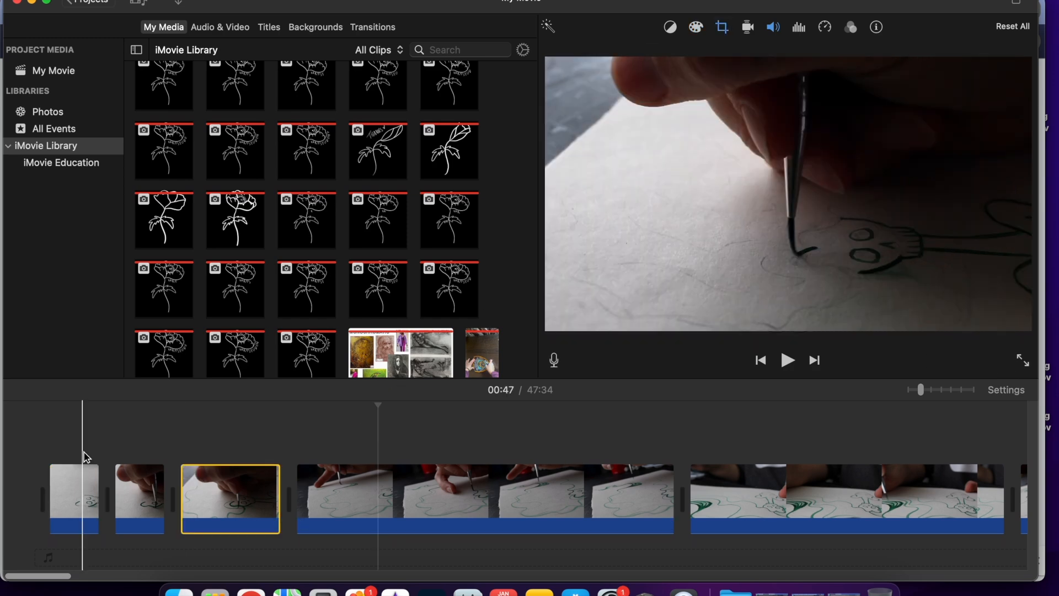
Step: Play back the opening clips and crop the third clip to fill, framing the brush tip and skull at about 60% of the picture width
key("space")
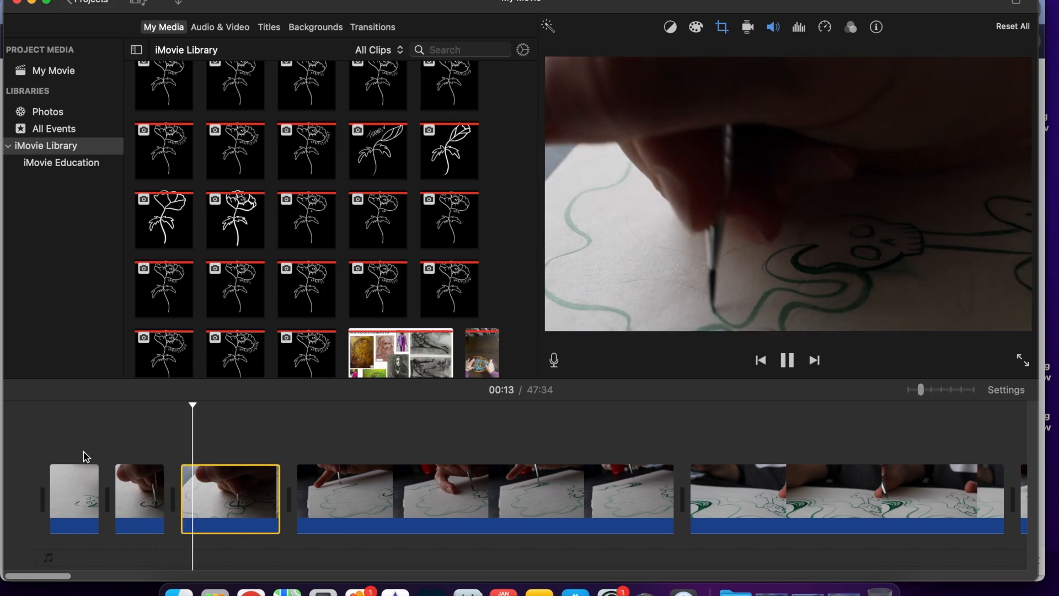
key("space")
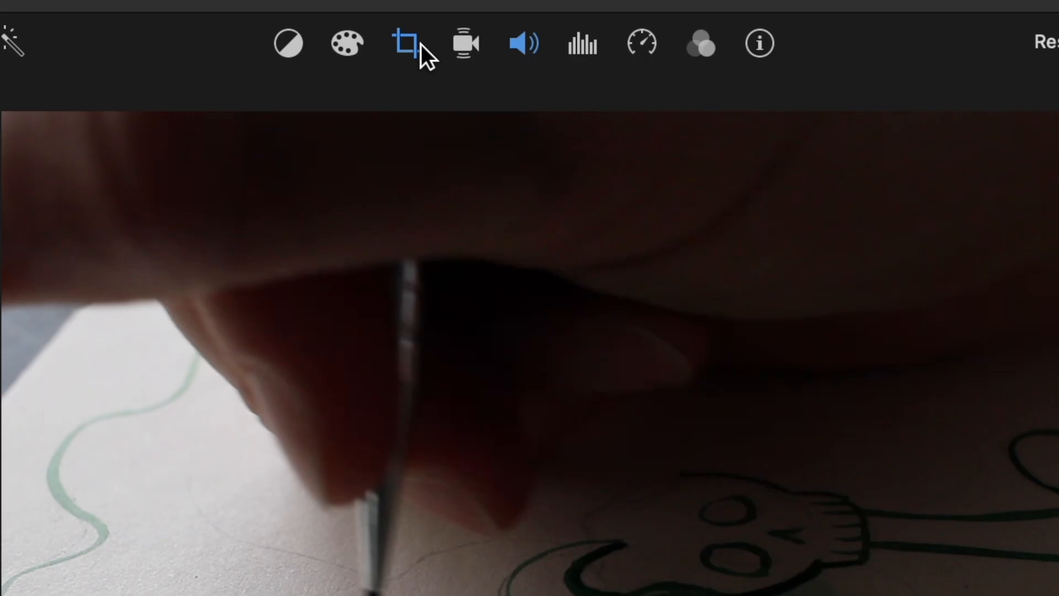
left_click(418, 44)
left_click(337, 106)
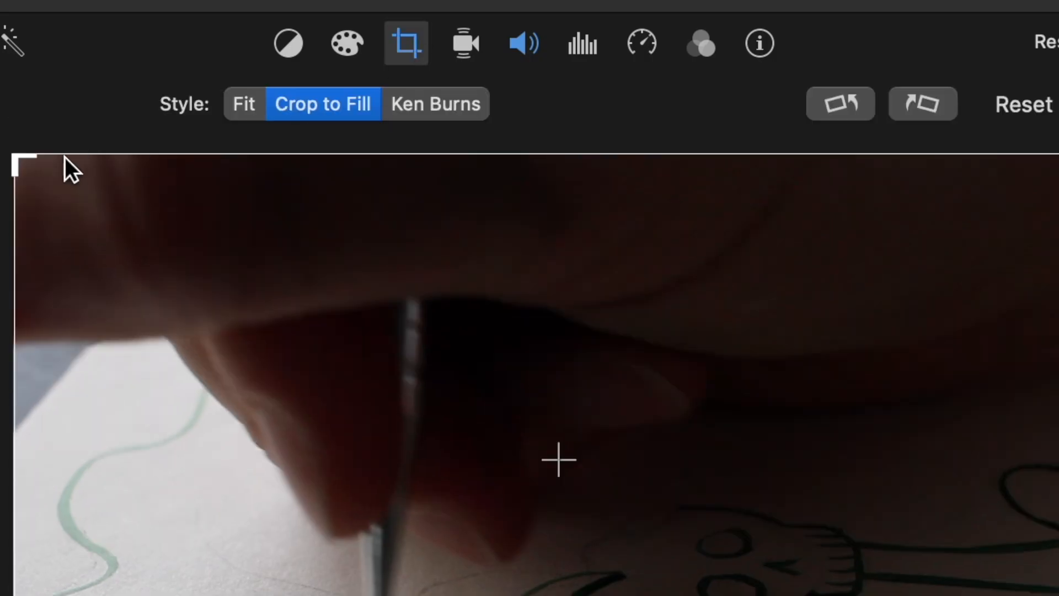
left_click_drag(16, 161, 448, 415)
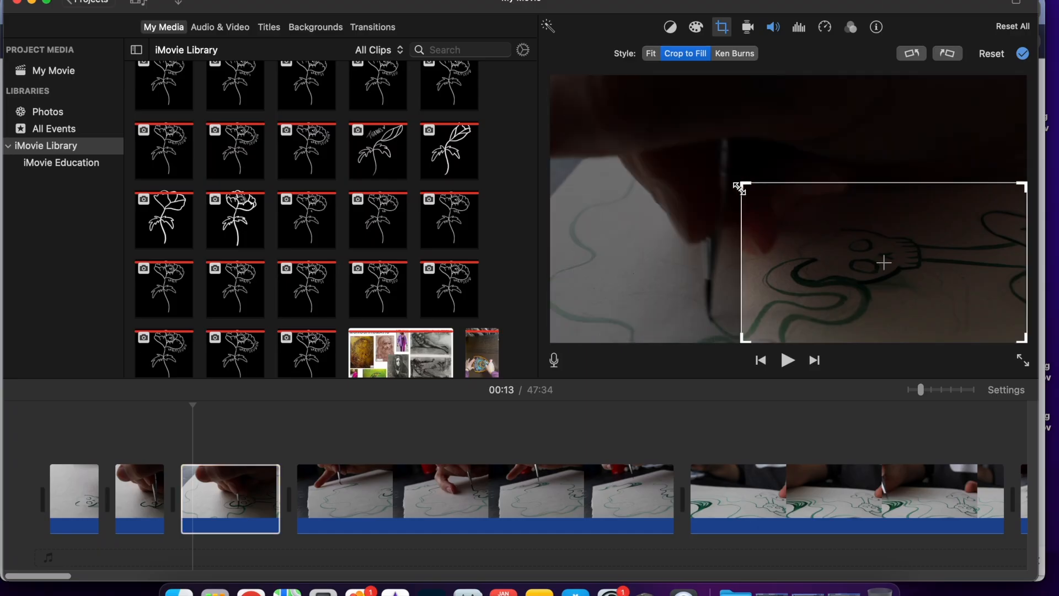
left_click_drag(928, 246, 820, 262)
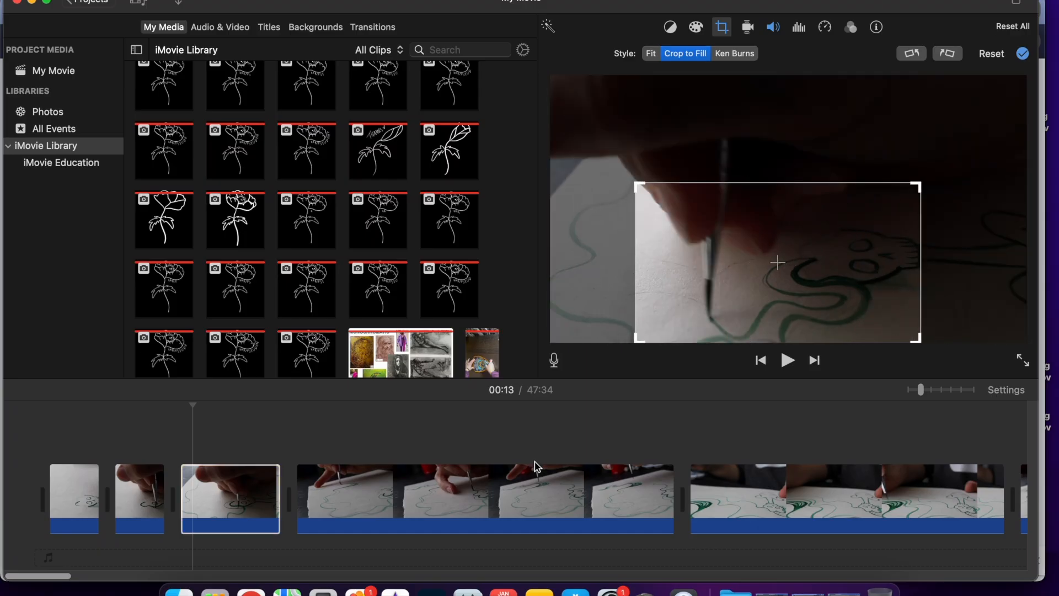
Step: Play back the cropped third clip, split it at about 00:14 and select its second part
left_click(147, 435)
key("space")
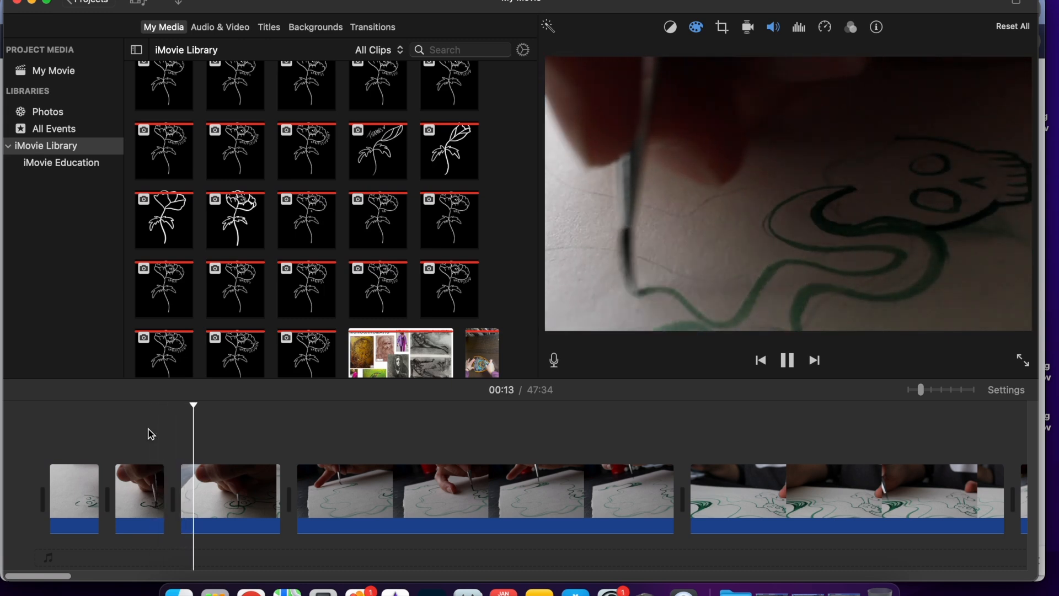
key("space")
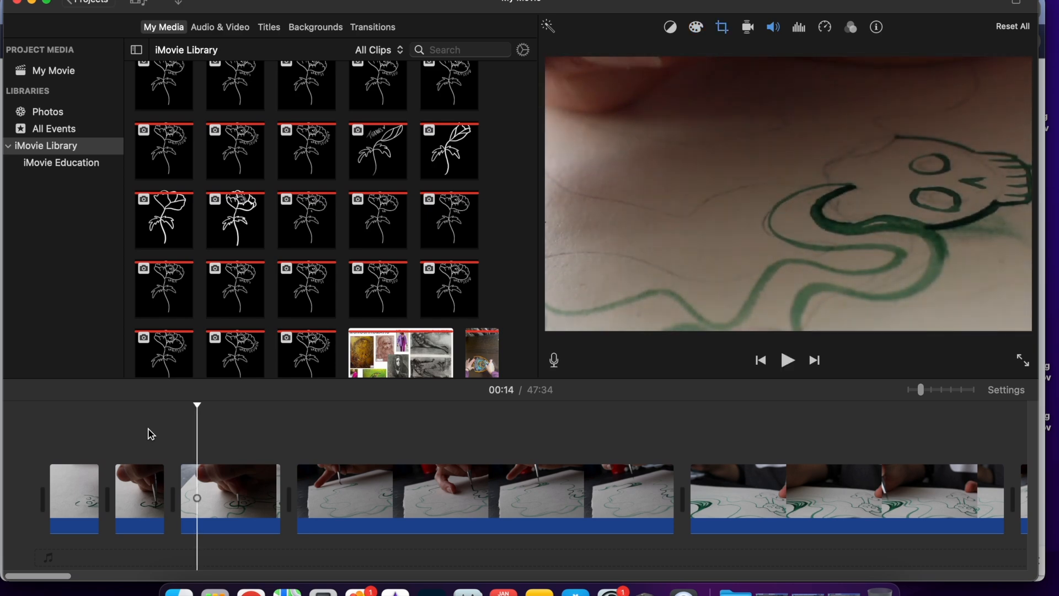
key("super+b")
left_click(246, 486)
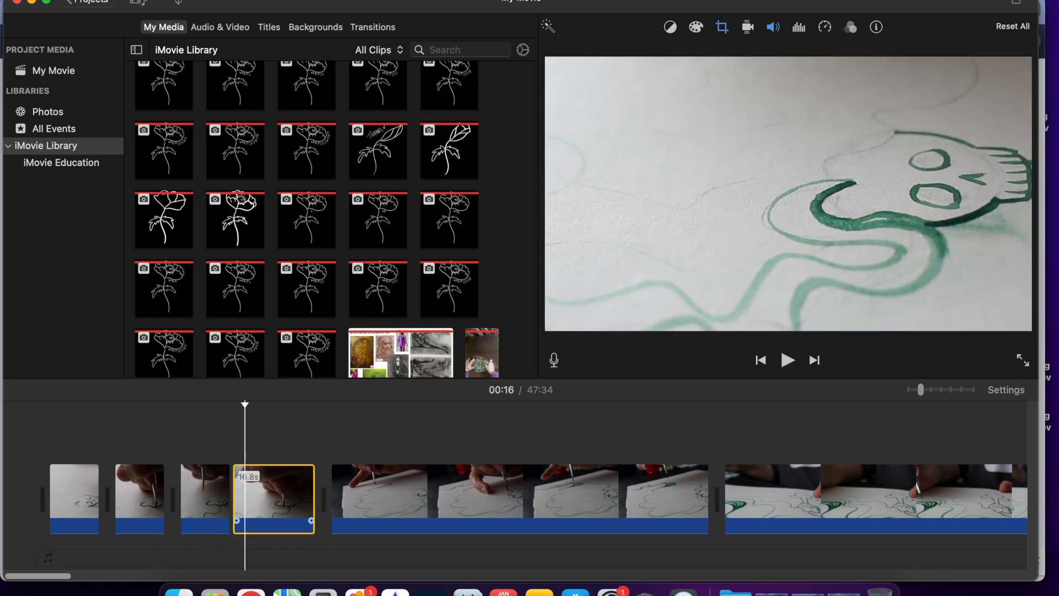
Step: Move the second part's crop frame to the upper-left corner of the picture and play back the new framing
left_click(723, 28)
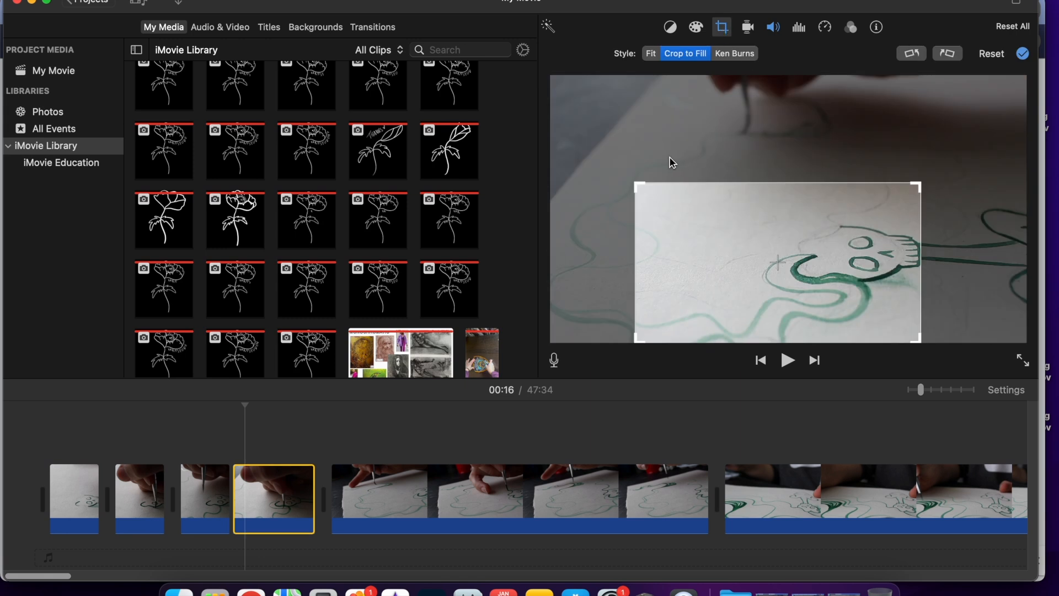
left_click_drag(720, 213, 638, 110)
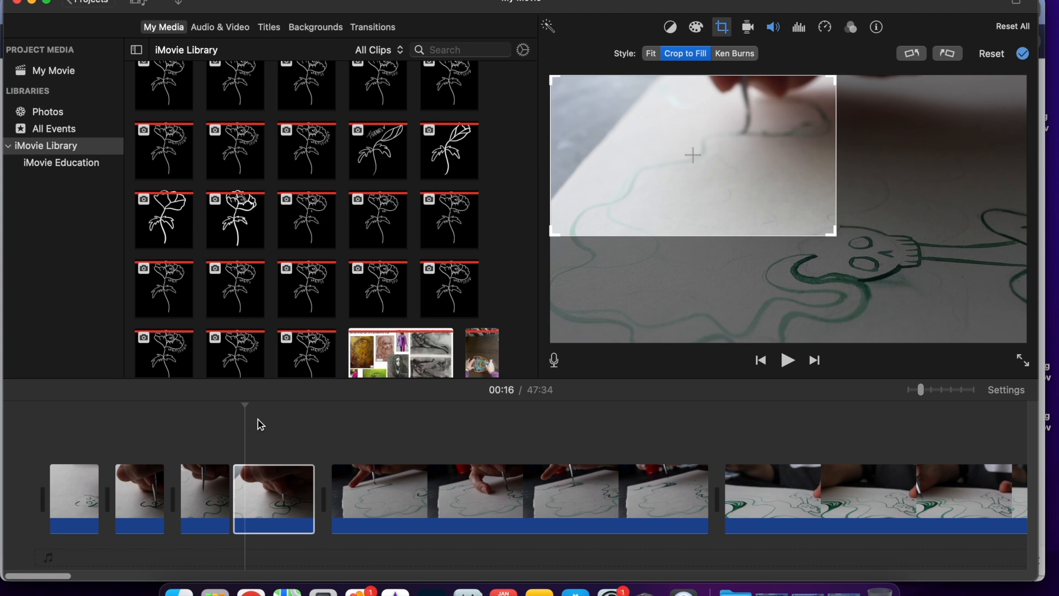
left_click(214, 432)
key("space")
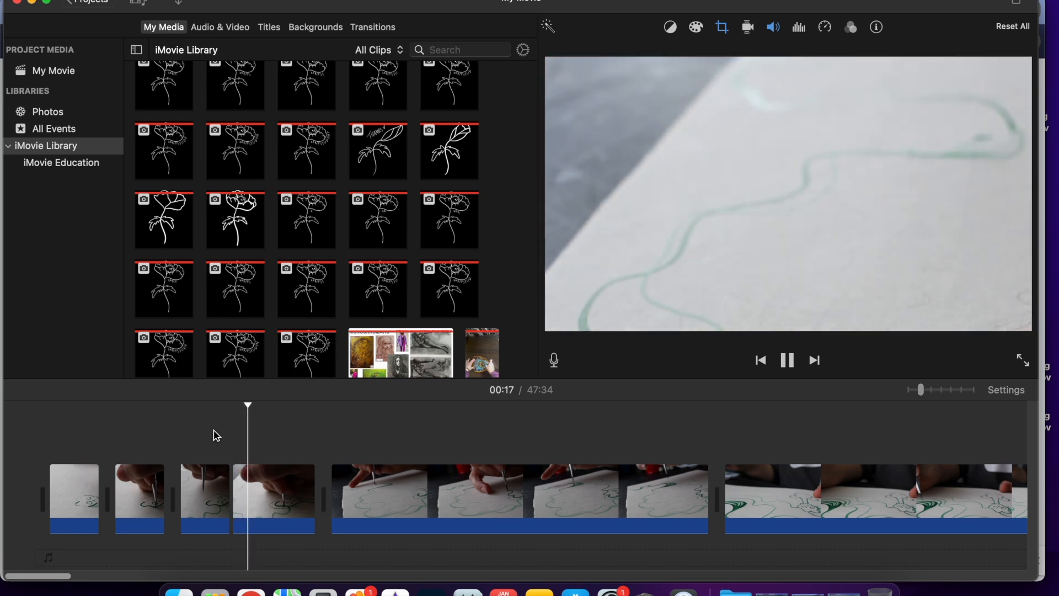
key("space")
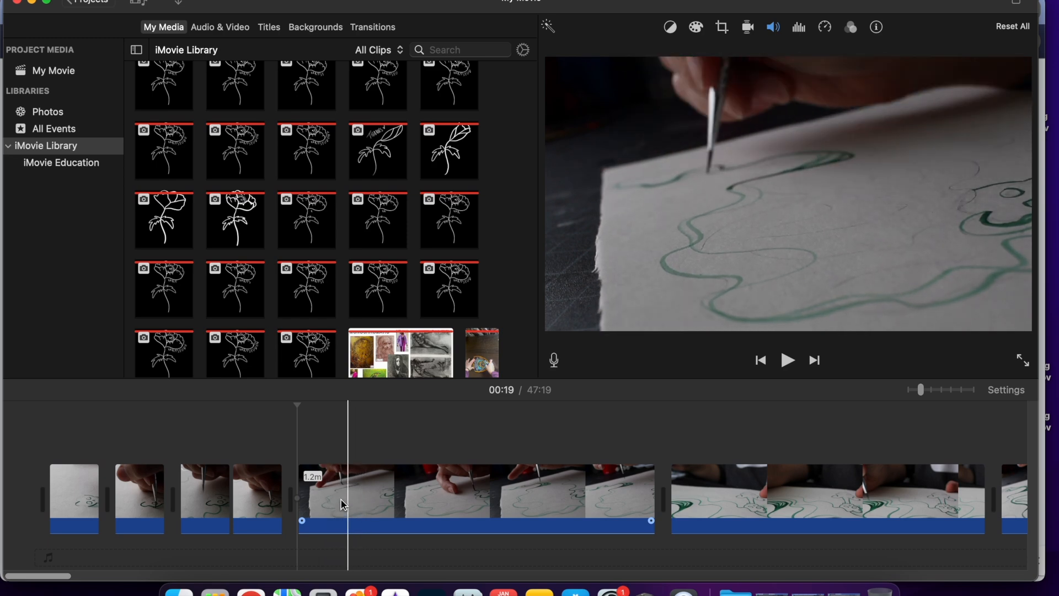
Step: Apply the Ken Burns crop style to the 1.2-minute clip that follows the split clip
left_click(311, 502)
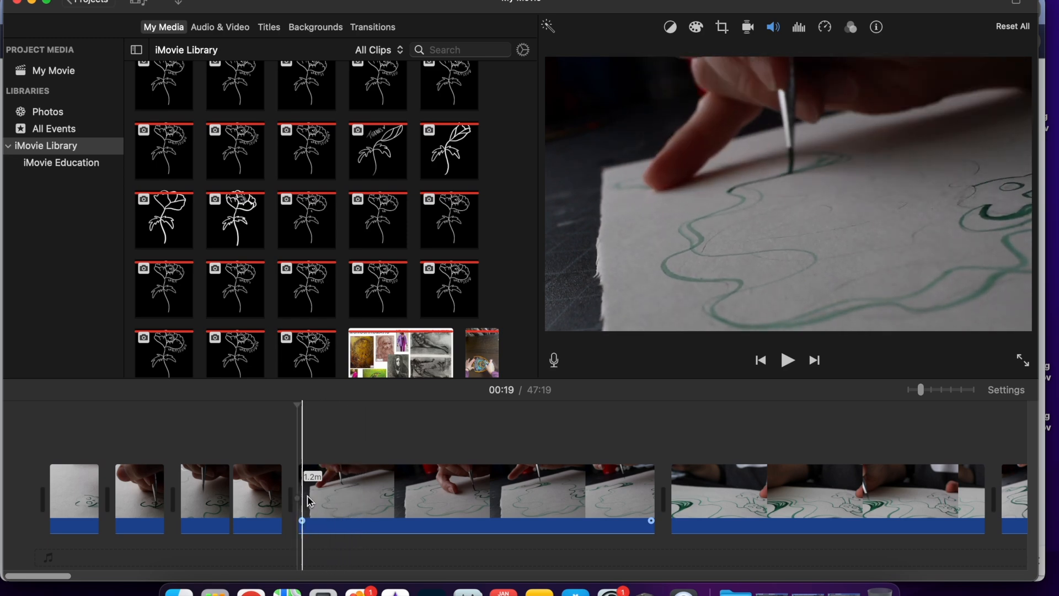
left_click(722, 27)
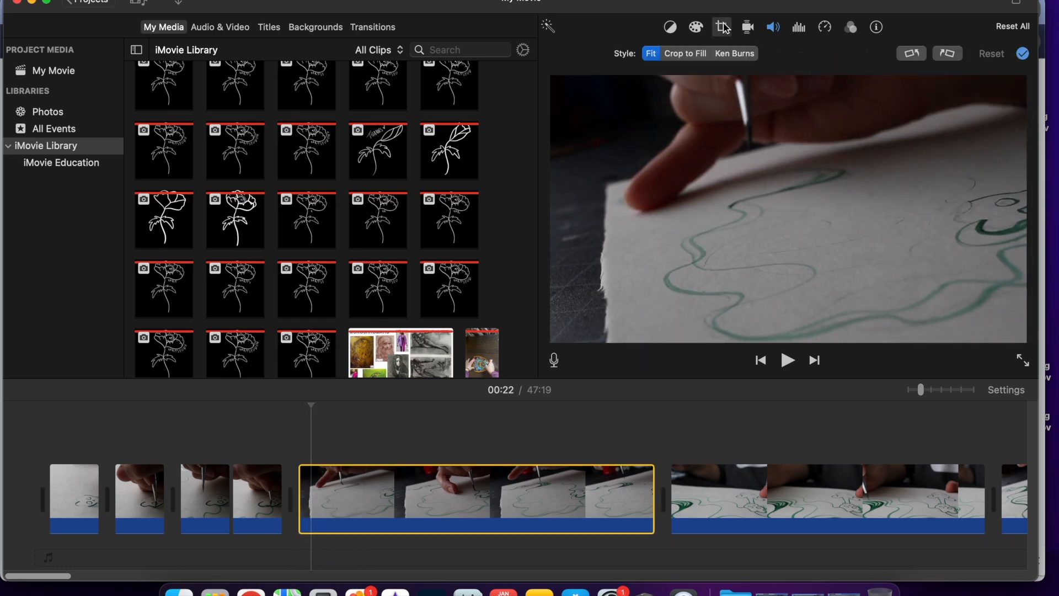
left_click(727, 53)
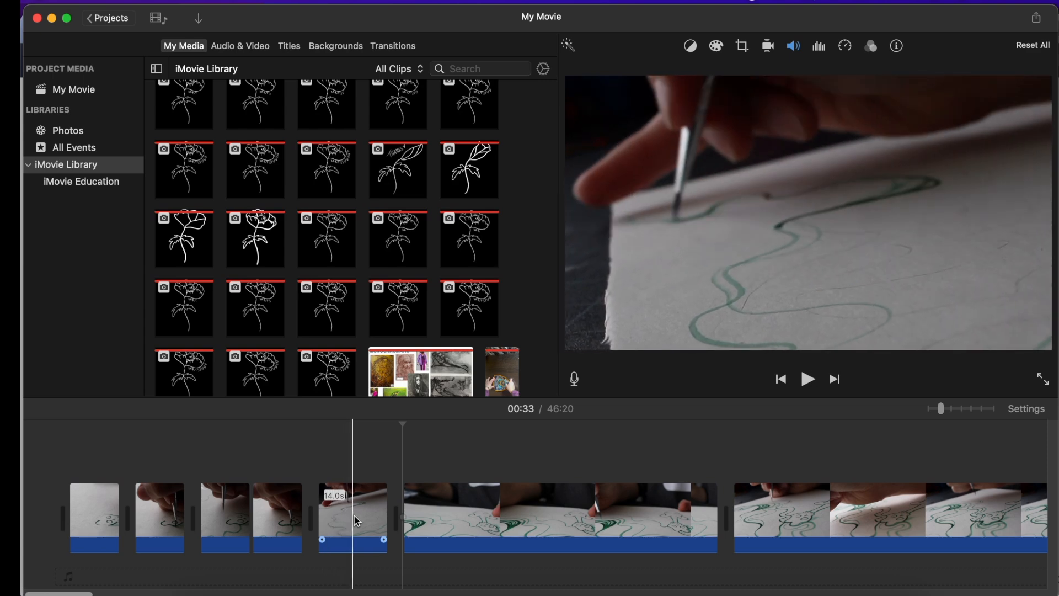
Step: Shift the clip's Ken Burns End frame over the upper green lines, shrink its Start frame into the picture's lower-left area, and play back the movement
left_click(353, 519)
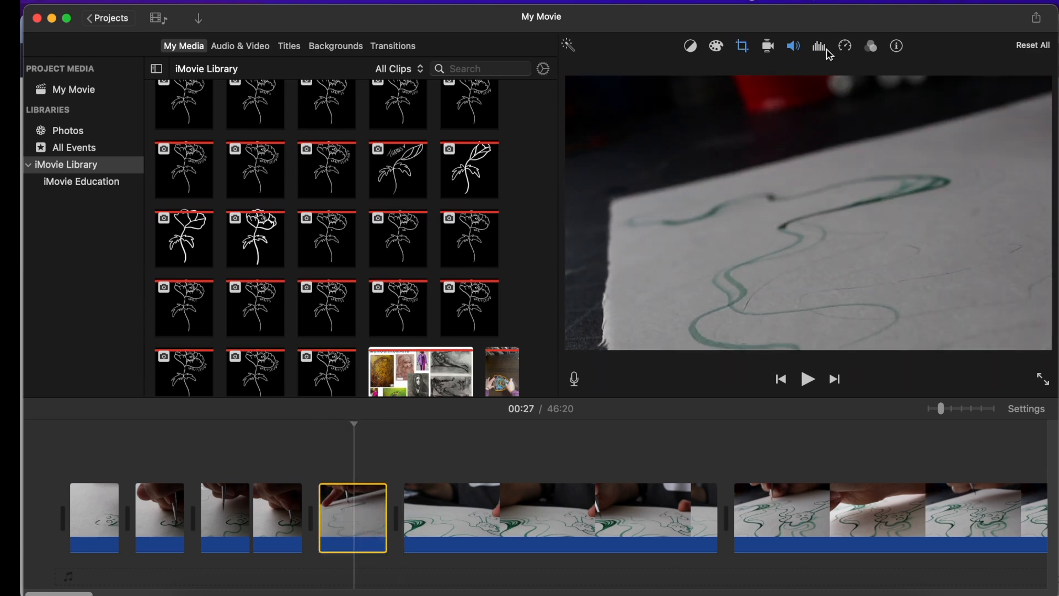
left_click(743, 46)
left_click_drag(684, 202, 754, 189)
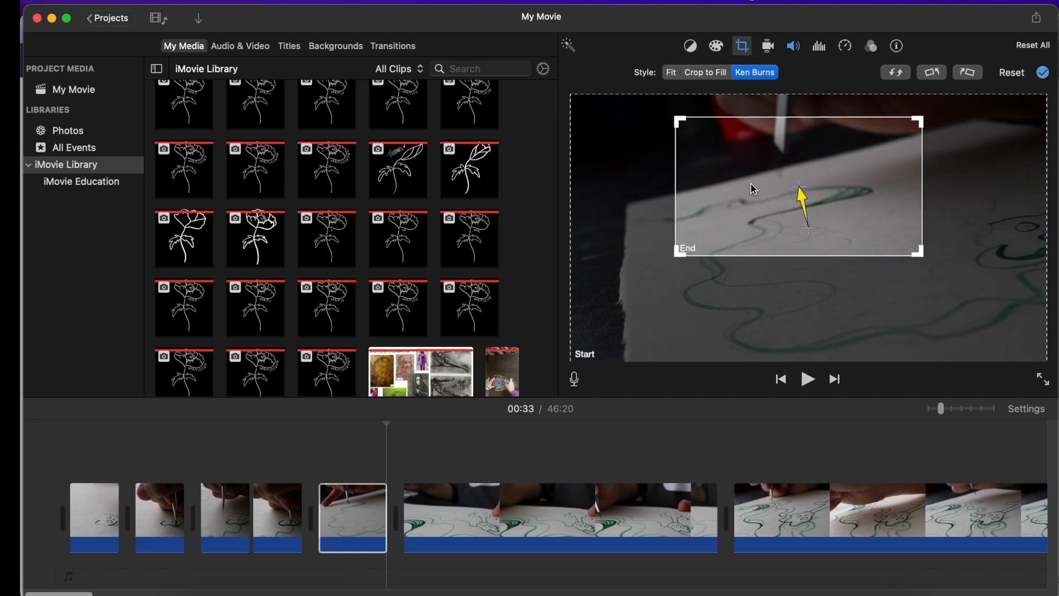
left_click(583, 359)
left_click_drag(575, 356, 691, 277)
left_click_drag(983, 211, 850, 281)
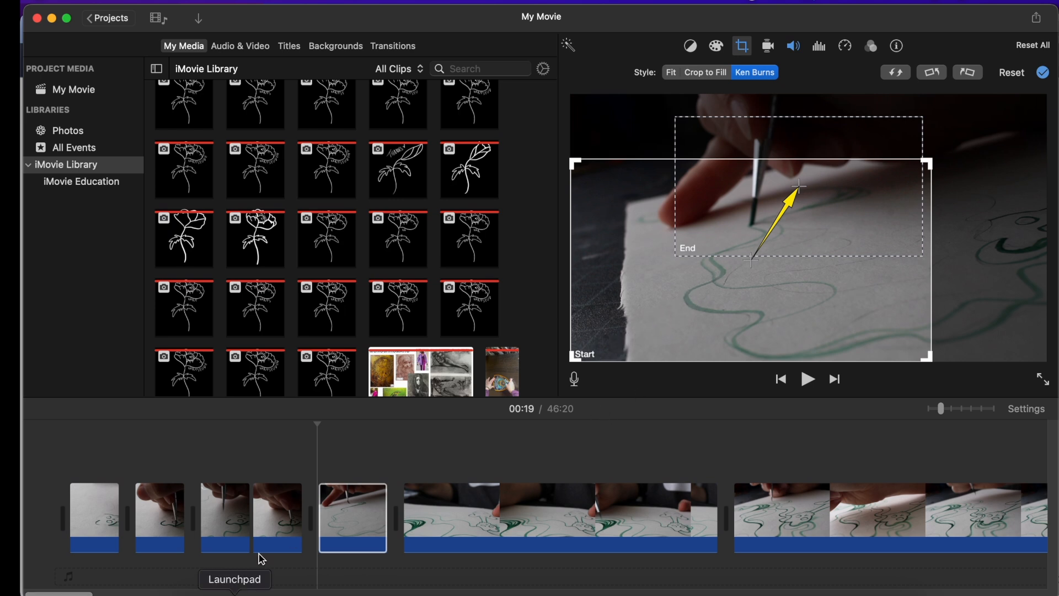
left_click(321, 467)
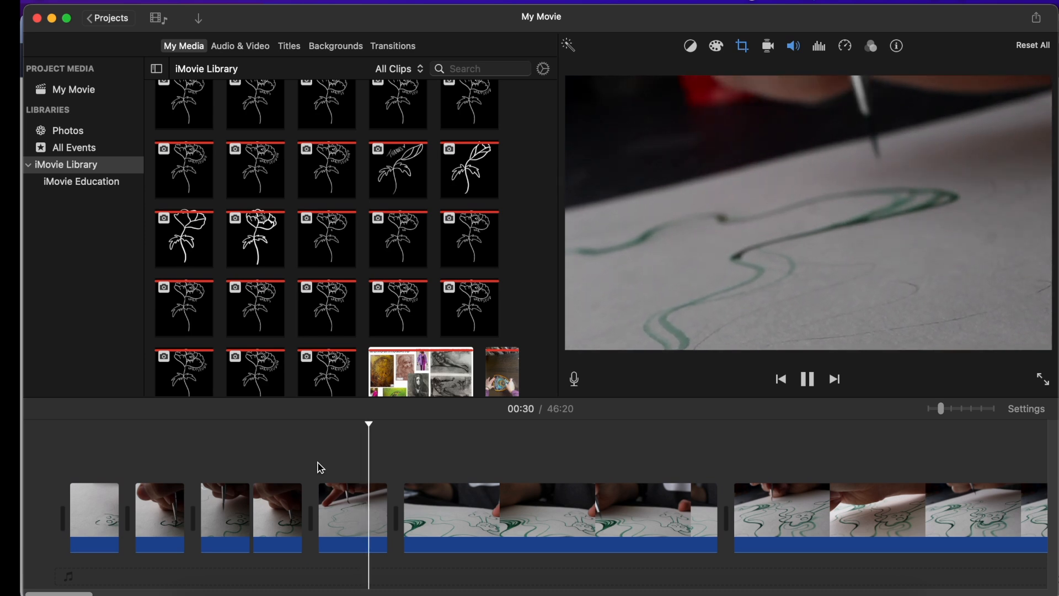
Step: Reopen the fifth clip's Ken Burns framing and play back its movement from the clip's beginning
left_click(744, 47)
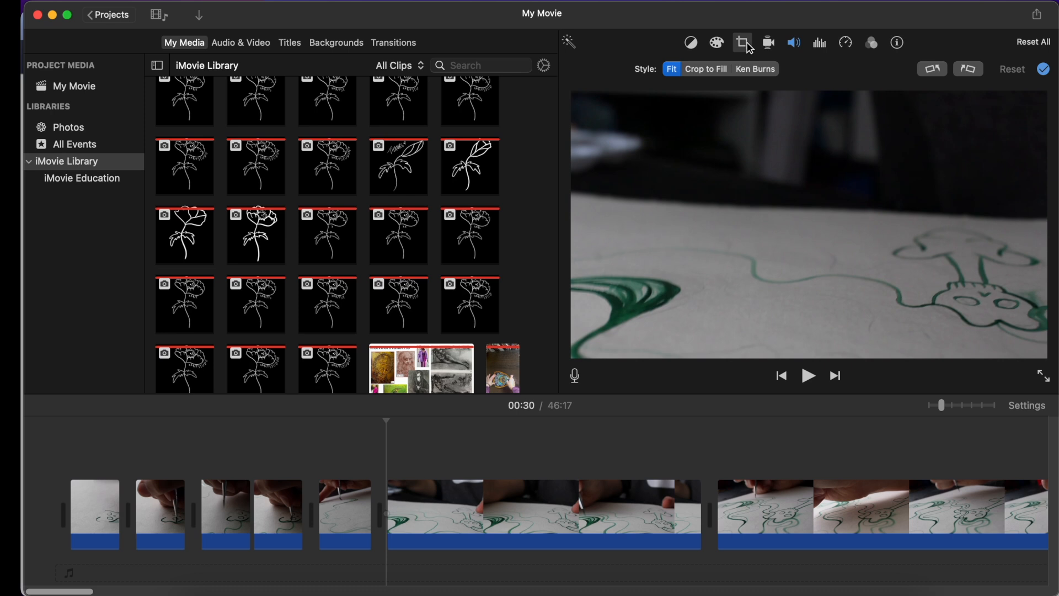
left_click(756, 69)
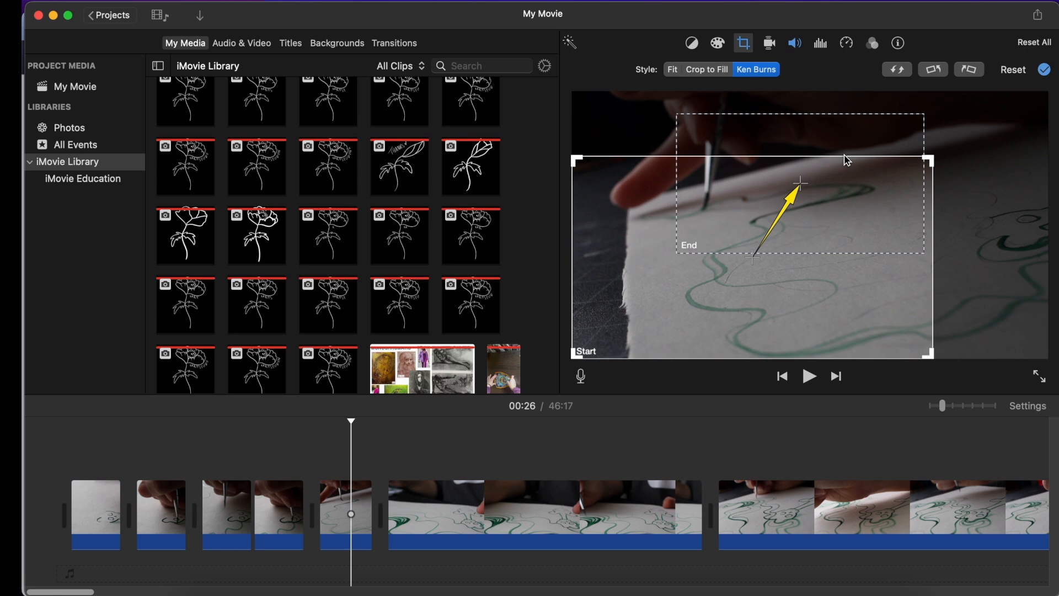
left_click(314, 480)
key("space")
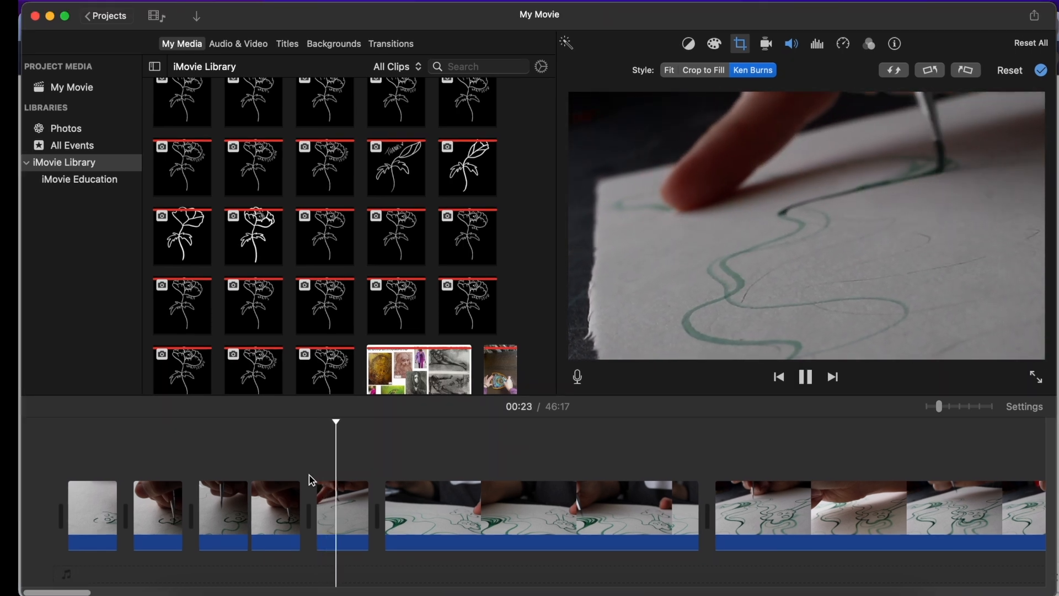
key("space")
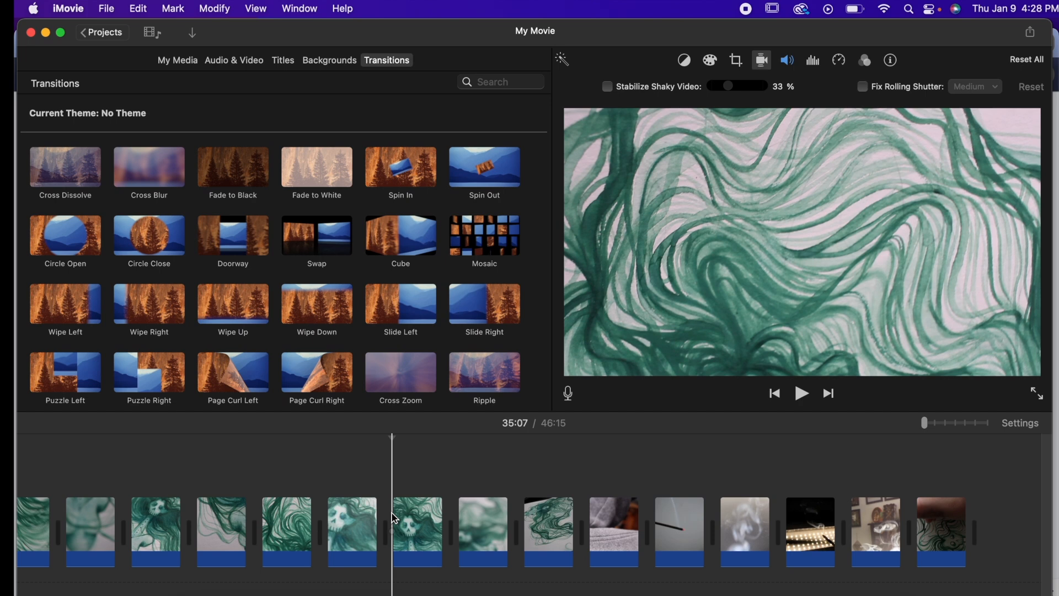
Step: Play back the shaky skull clip at about 35:07, turn on Stabilize Shaky Video for it, and play back the stabilized version
key("space")
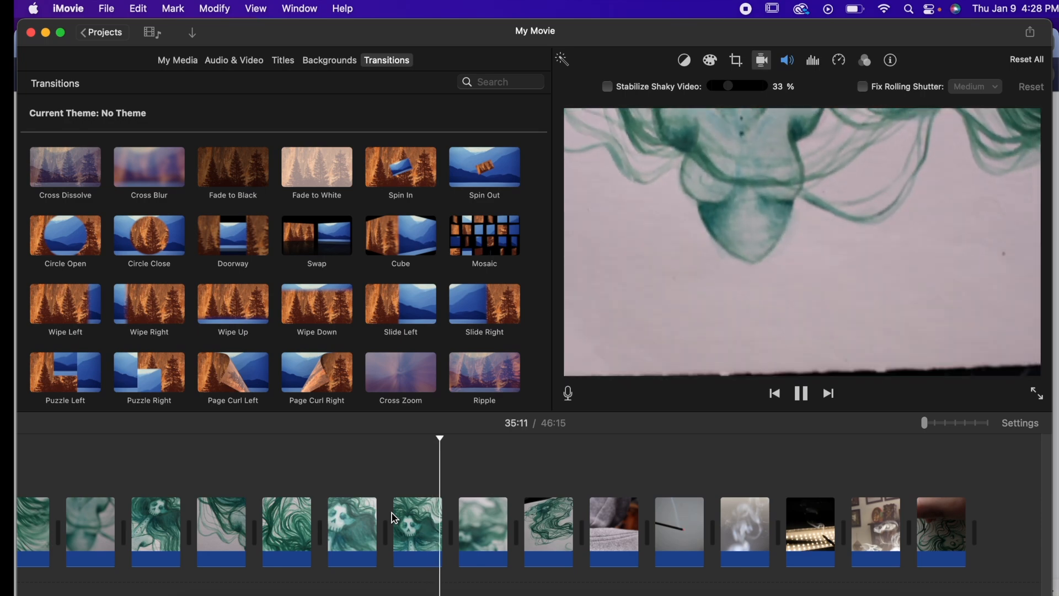
key("space")
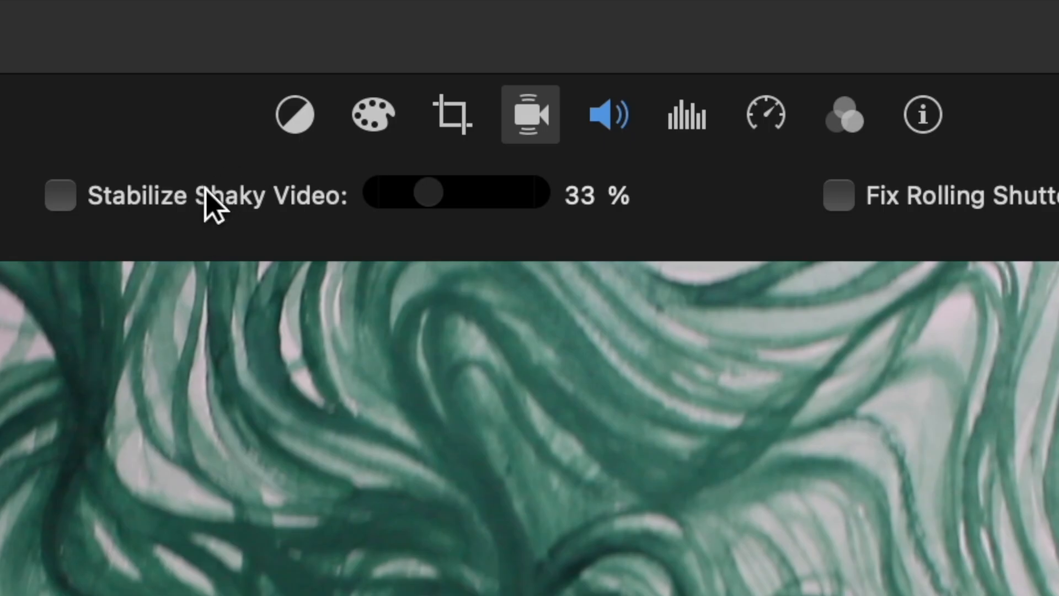
left_click(649, 88)
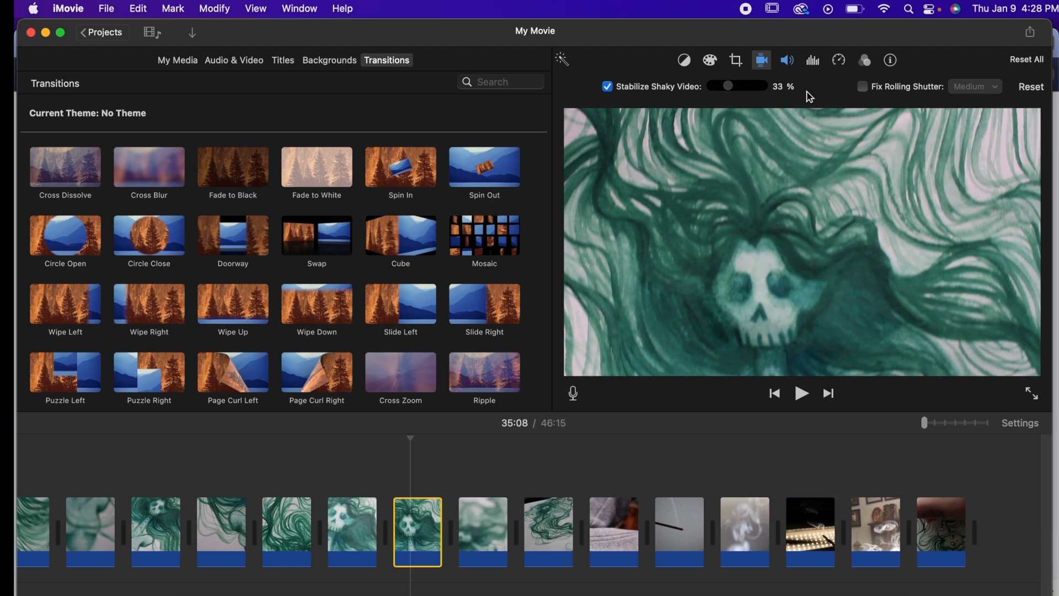
key("space")
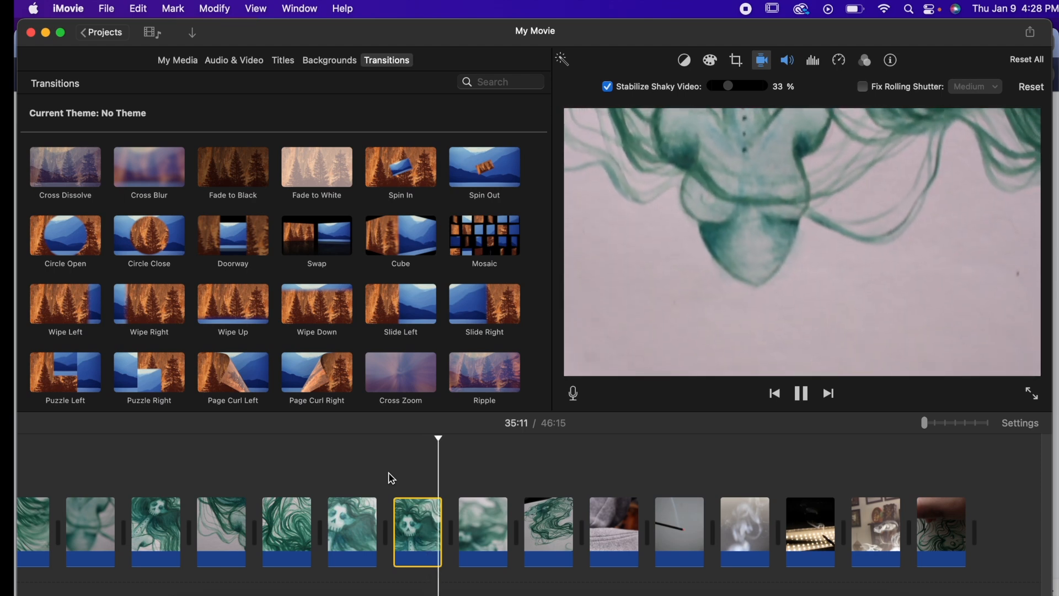
key("space")
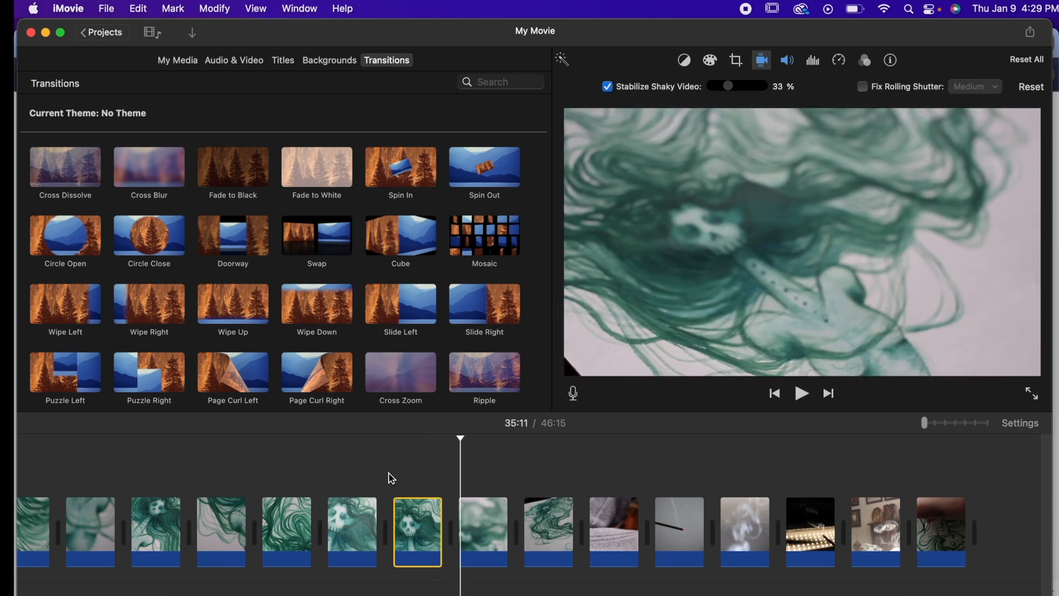
key("space")
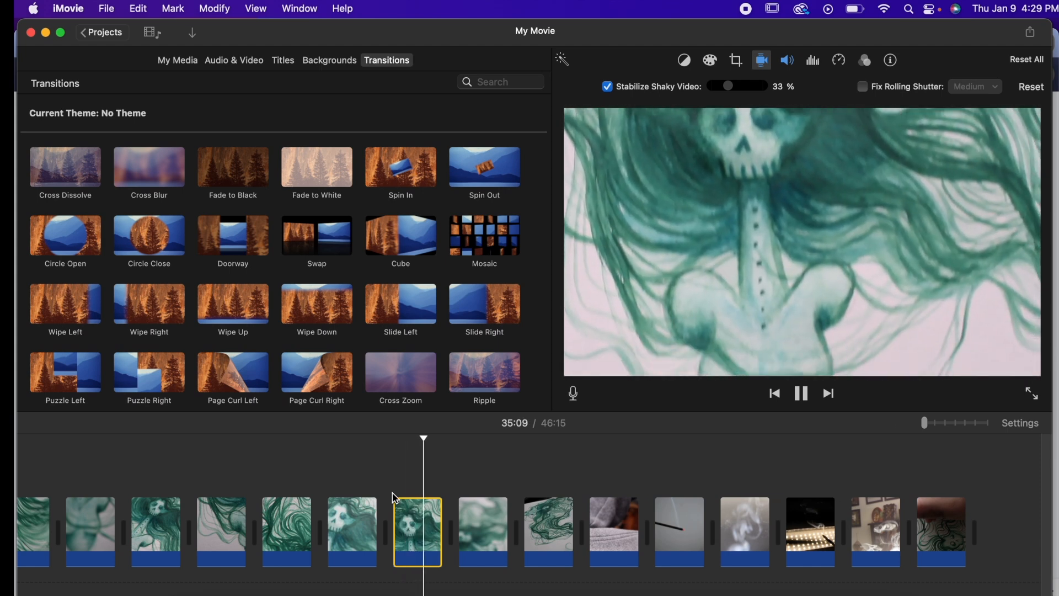
key("space")
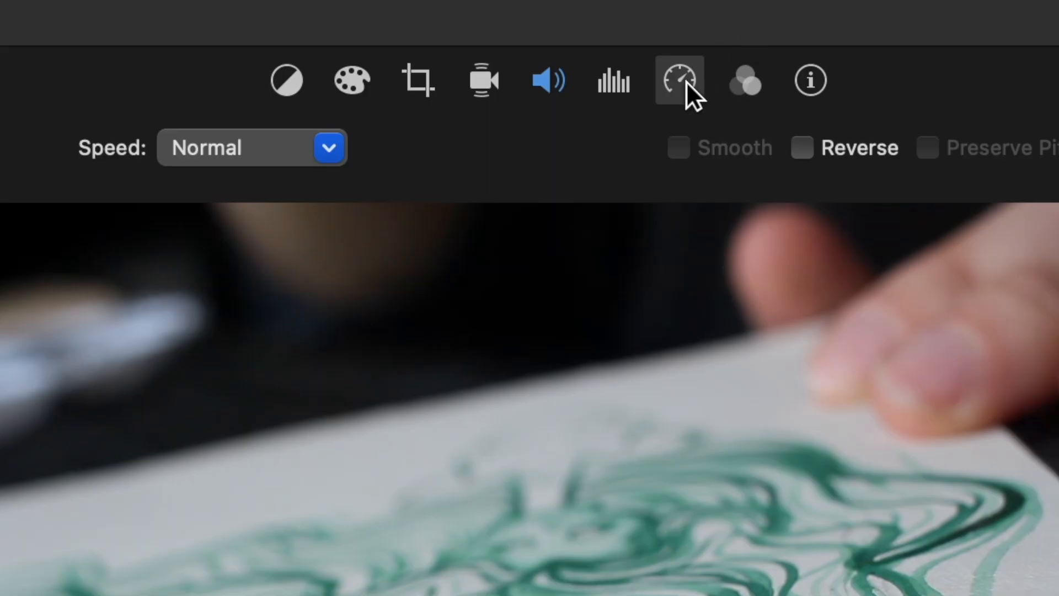
Step: Open the speed settings, play back the 2.3-minute painting clip at about 18:07, and set its speed to Slow
left_click(686, 81)
left_click(686, 81)
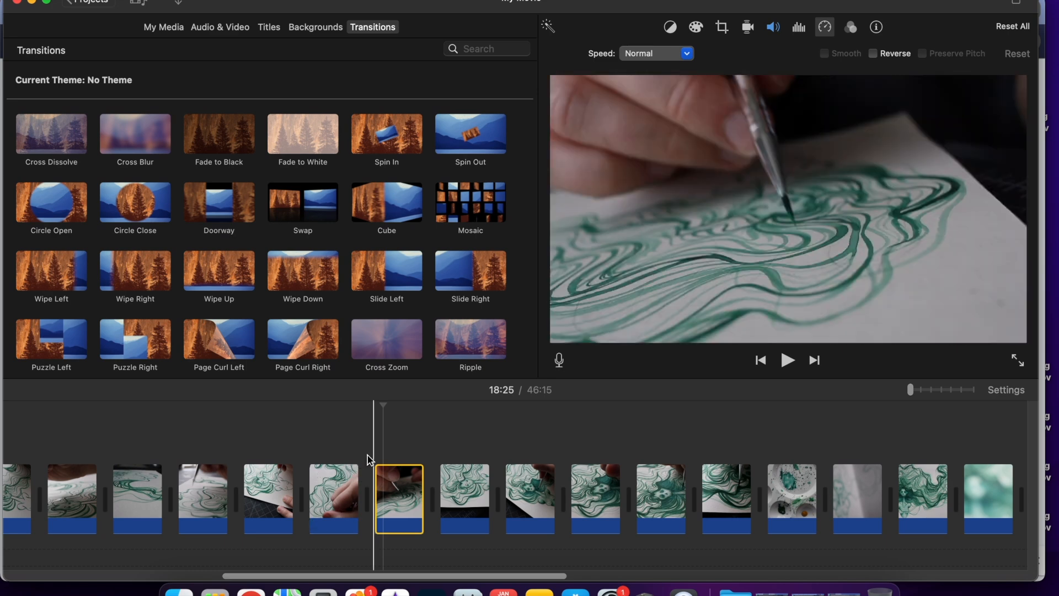
key("space")
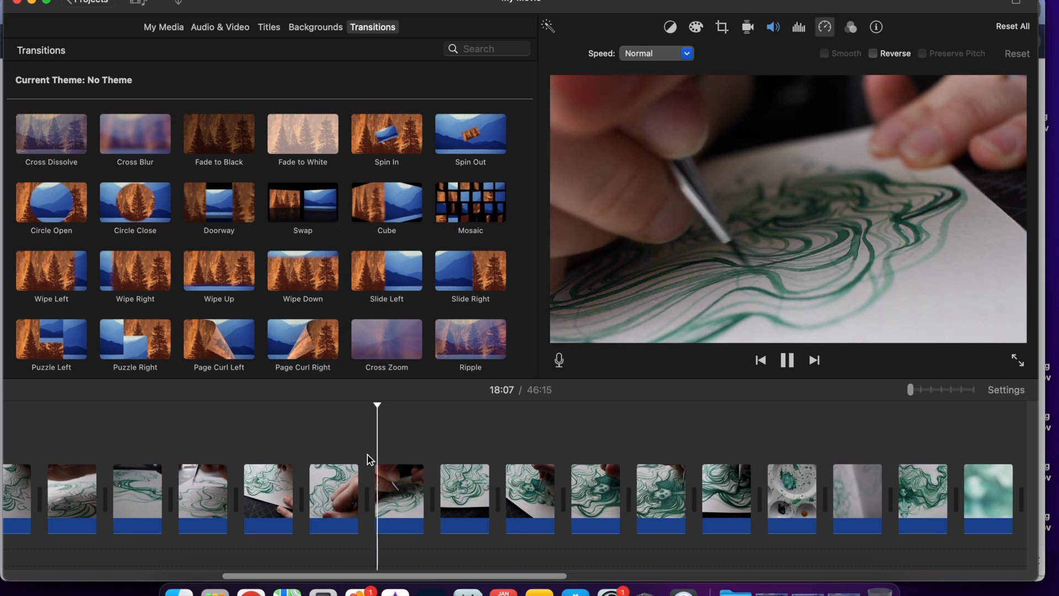
key("space")
left_click(394, 487)
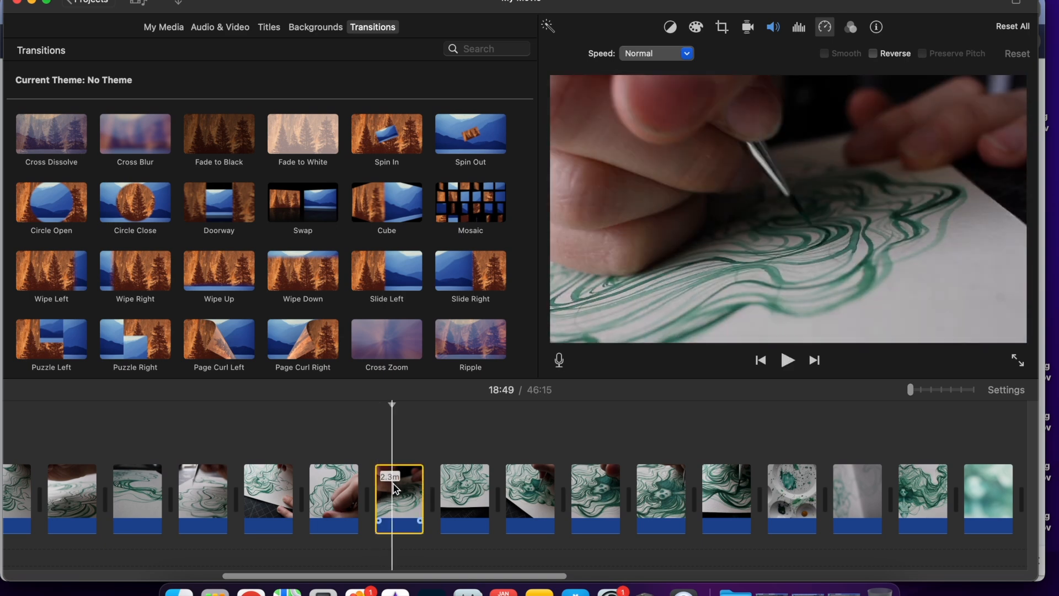
left_click(687, 53)
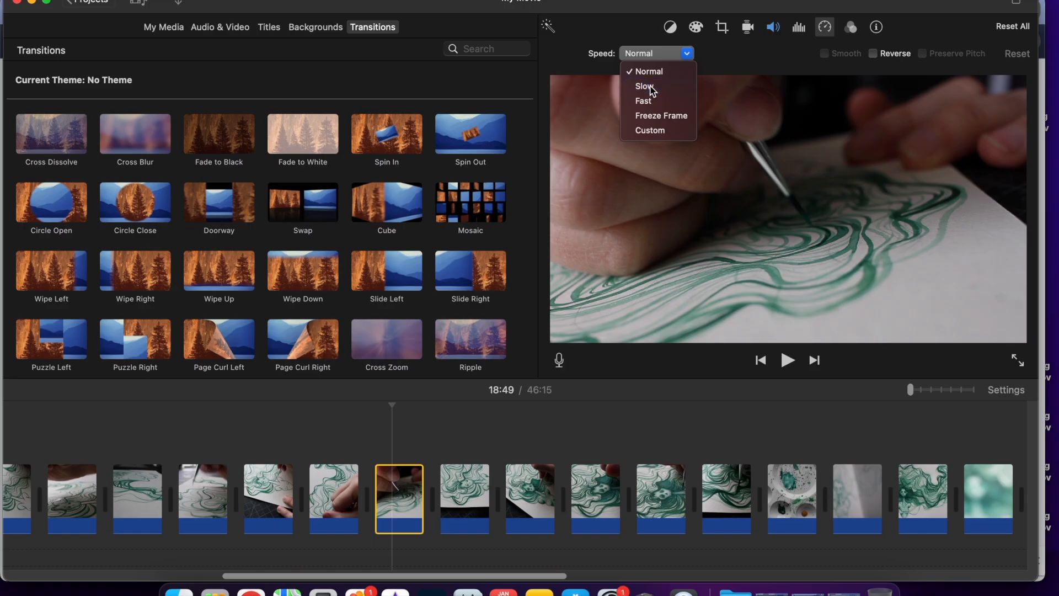
left_click(323, 208)
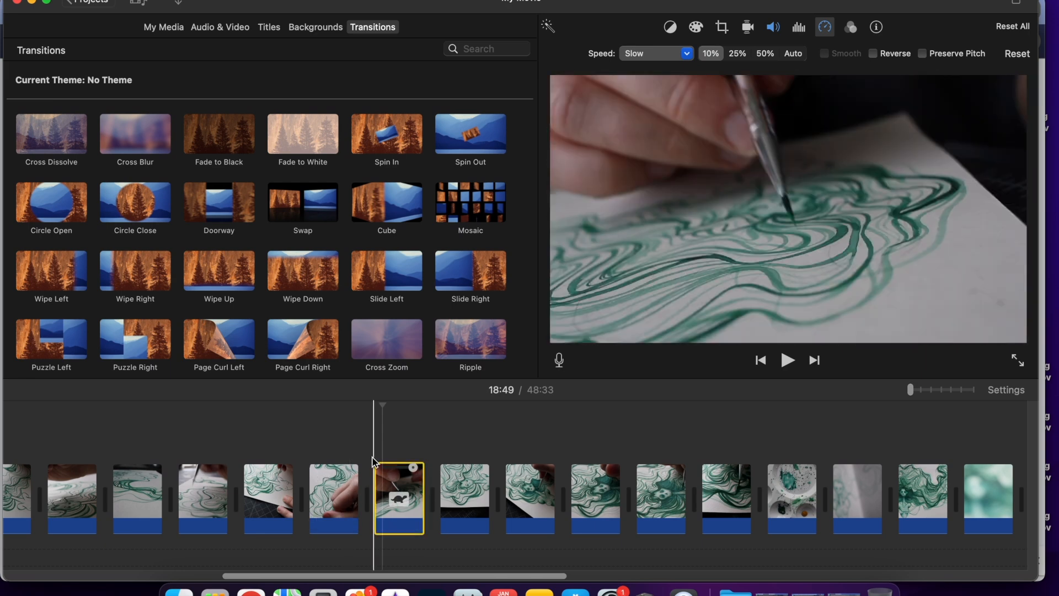
Step: Play back the slowed painting clip, split it about two seconds in where the brush is on the paper, and delete the opening piece
key("space")
key("space")
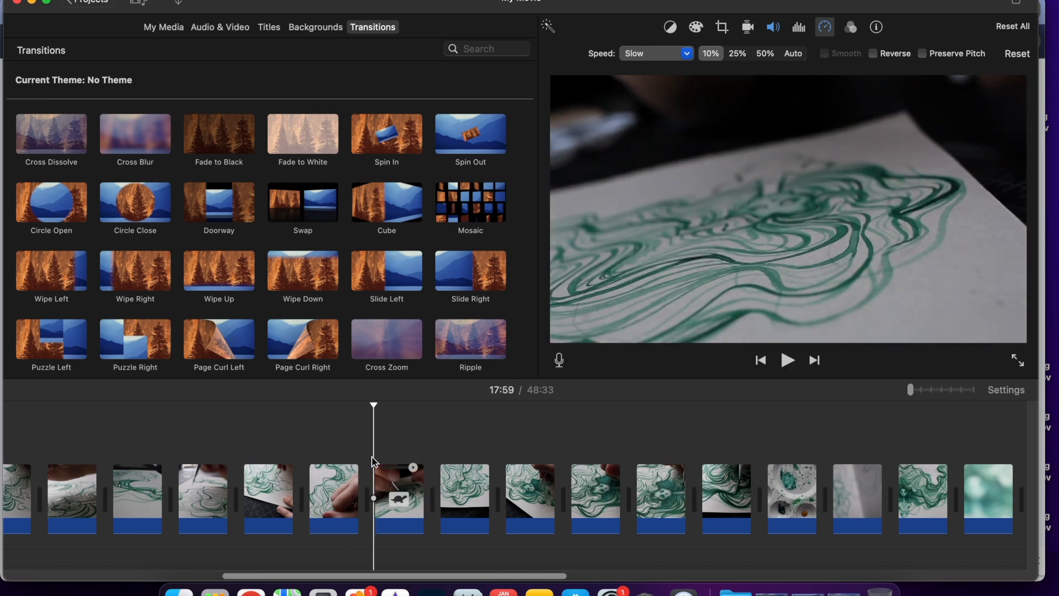
left_click(953, 390)
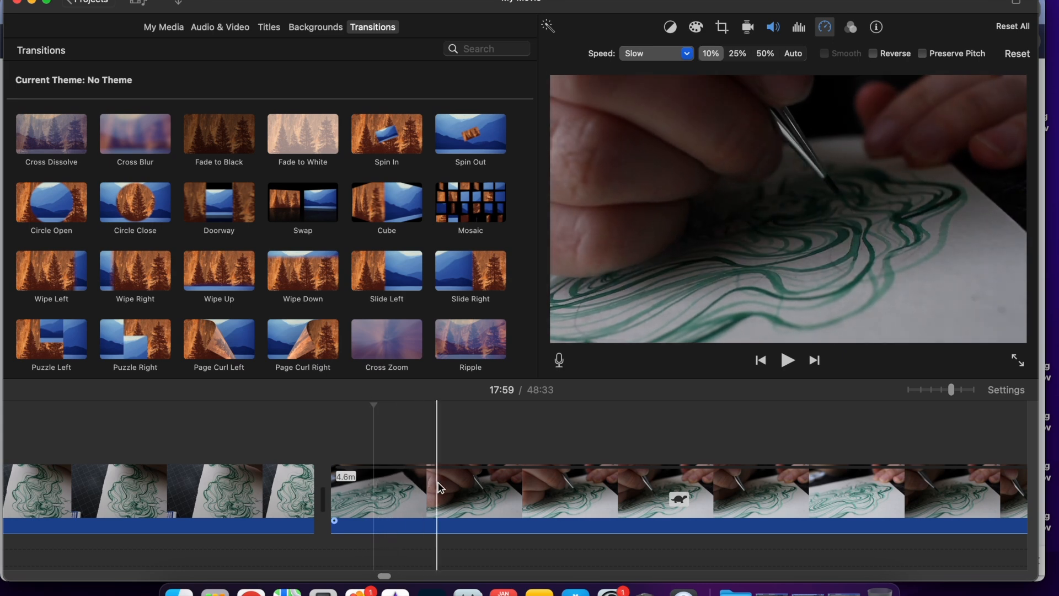
key("super+b")
left_click(404, 485)
key("Delete")
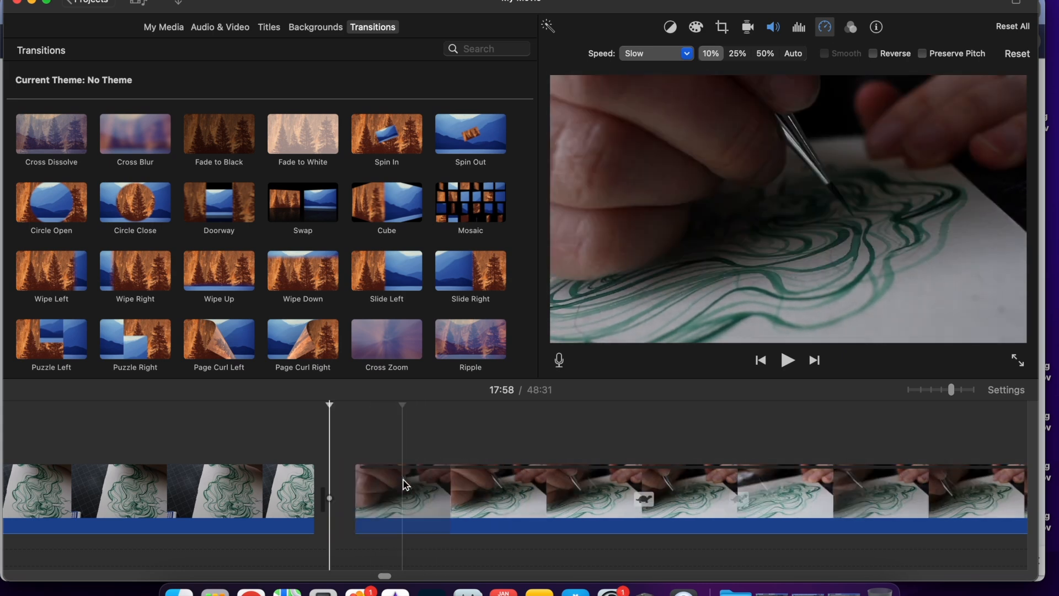
Step: Split the slowed clip at 18:03, set the first piece's slow speed to 25%, and play it back from its start
key("space")
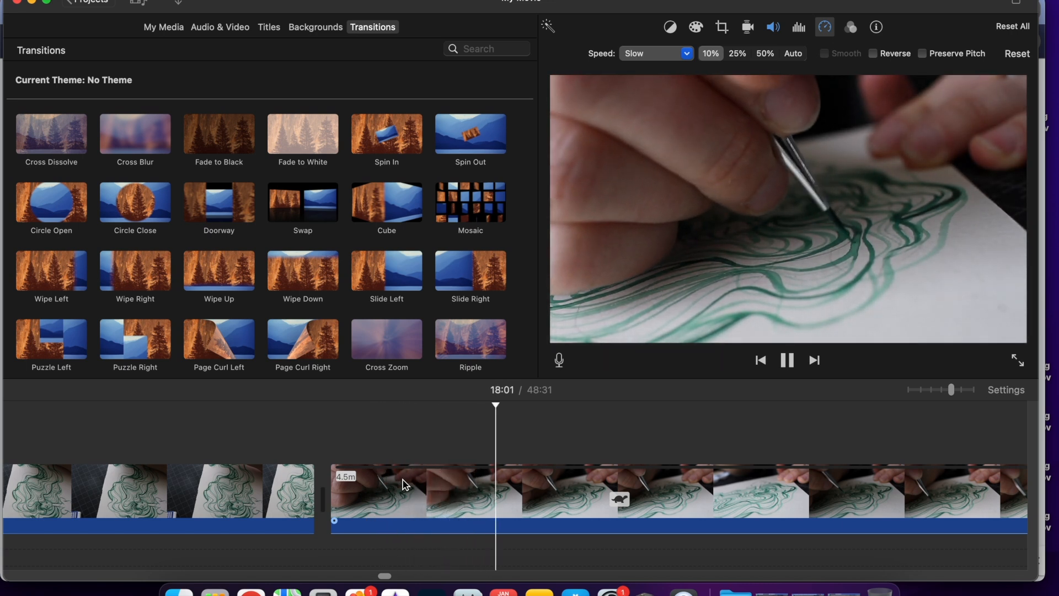
key("space")
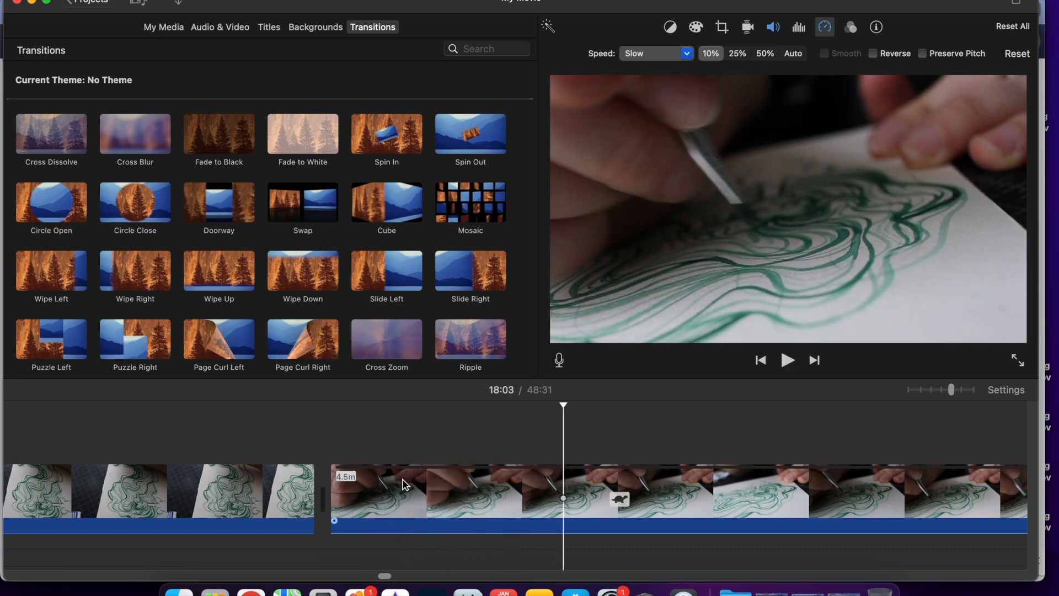
key("super+b")
left_click(459, 478)
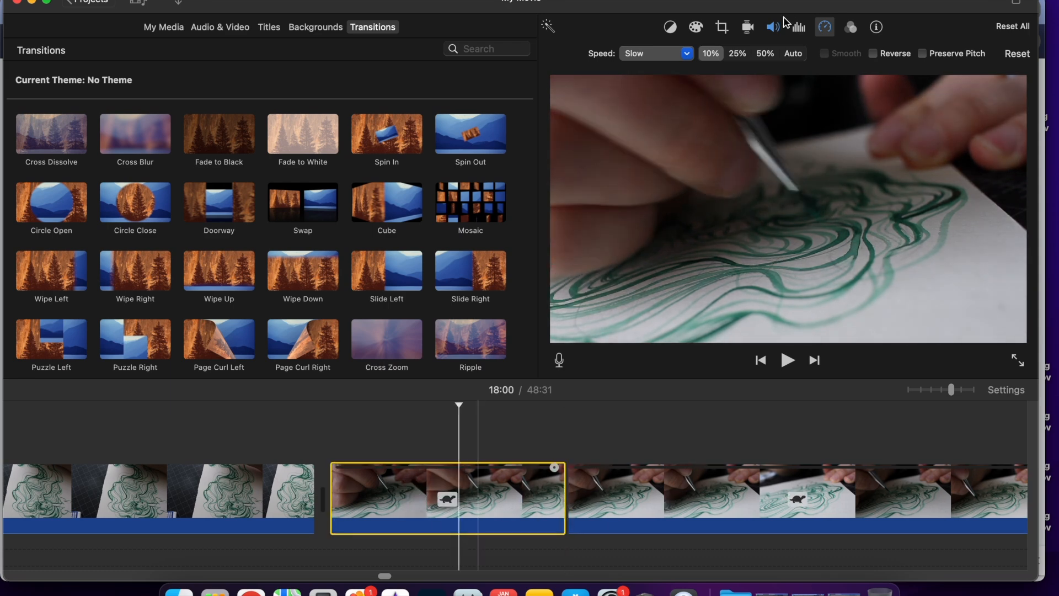
left_click(745, 55)
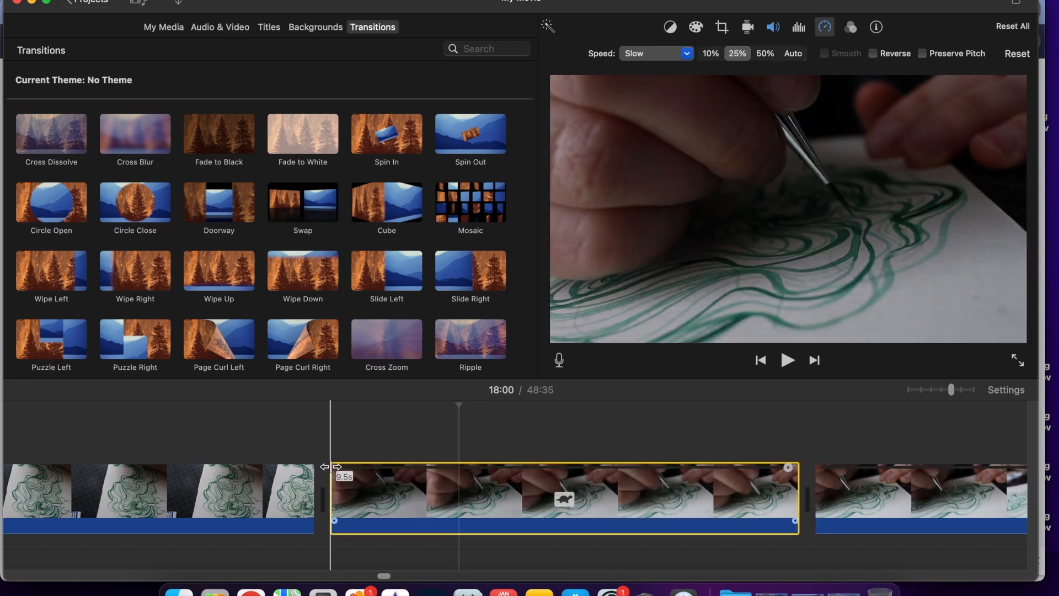
key("space")
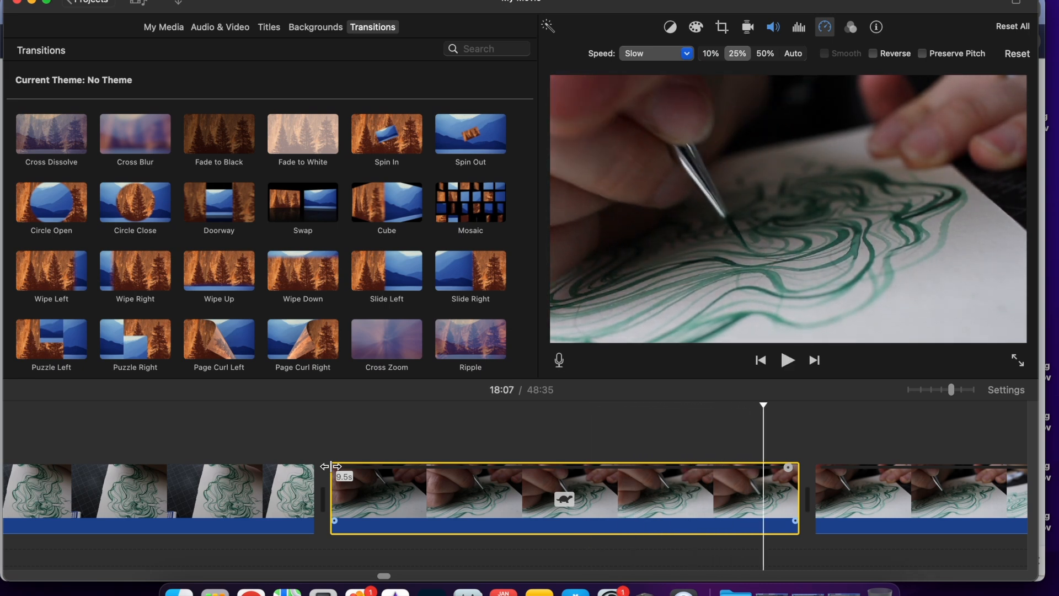
Step: Crop the 25% speed clip to fill, framing the brush tip and green lines in the lower-middle area, and play it back
scroll(693, 521, "right", 5)
left_click(349, 494)
left_click(723, 27)
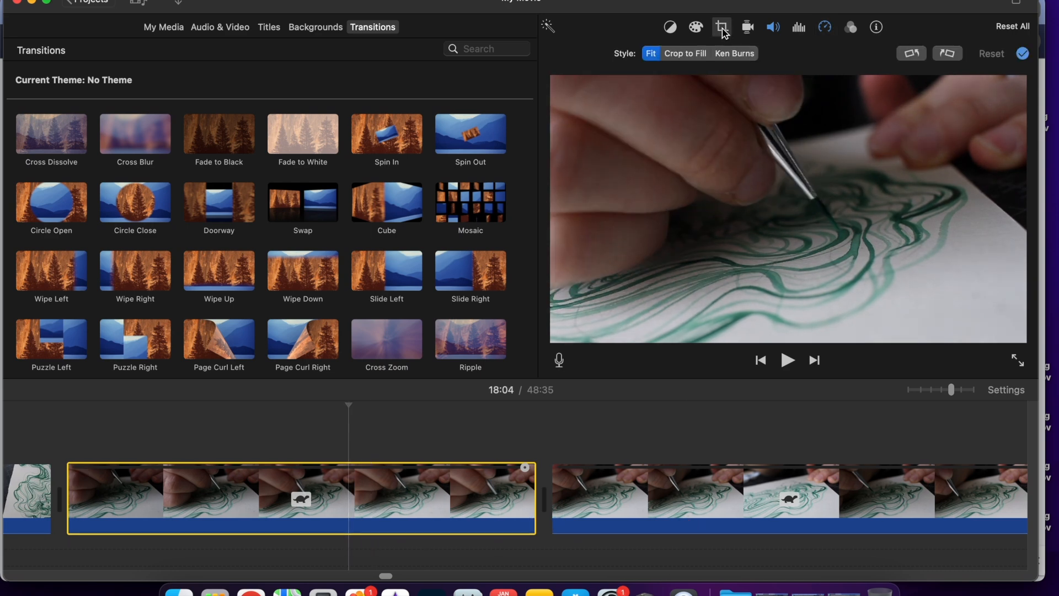
left_click(686, 54)
left_click_drag(1027, 79, 899, 150)
left_click_drag(814, 235, 856, 223)
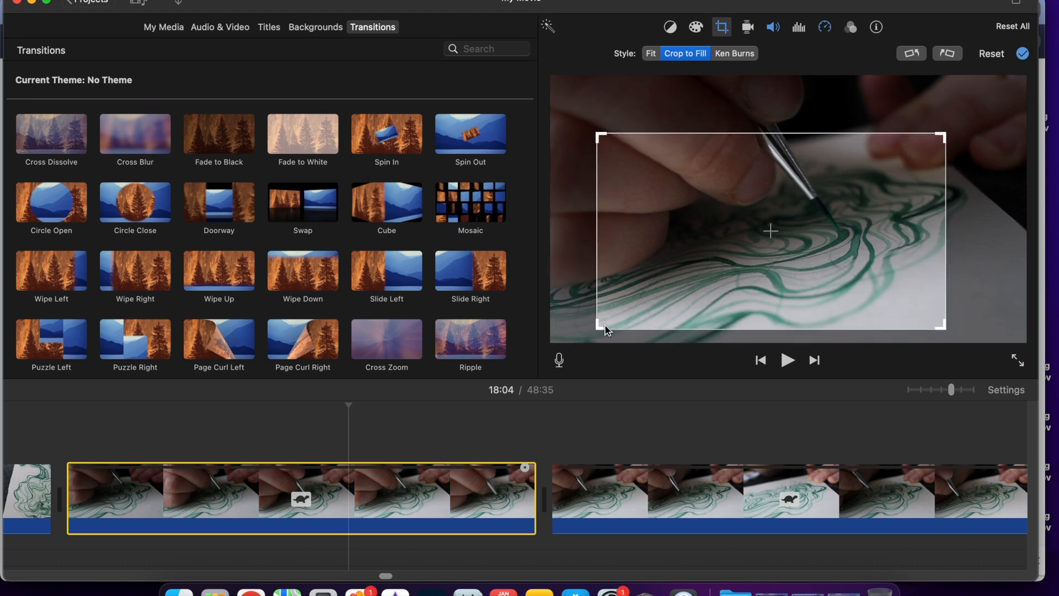
left_click(282, 431)
key("space")
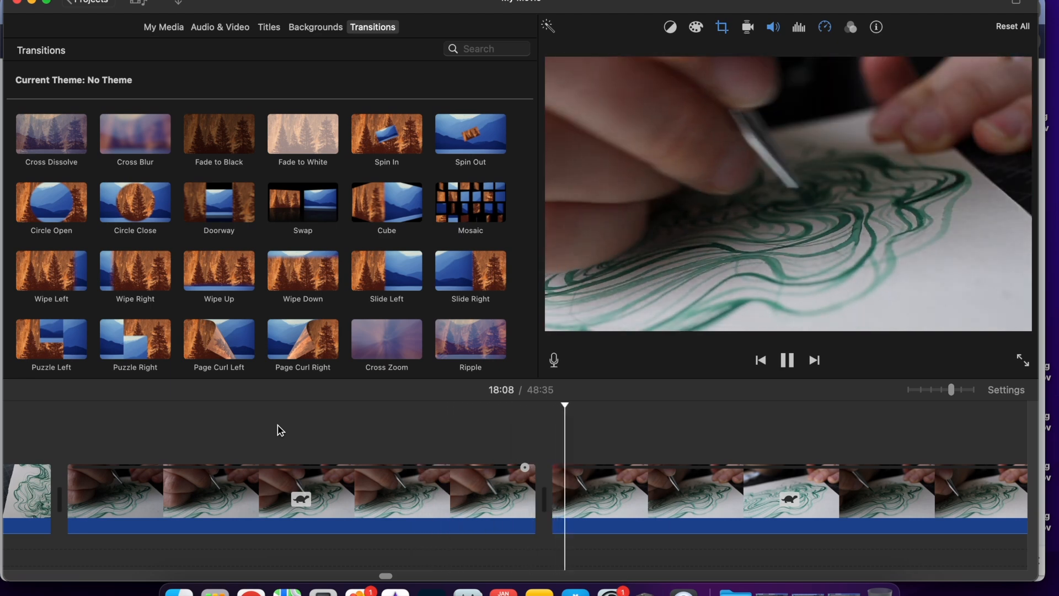
key("space")
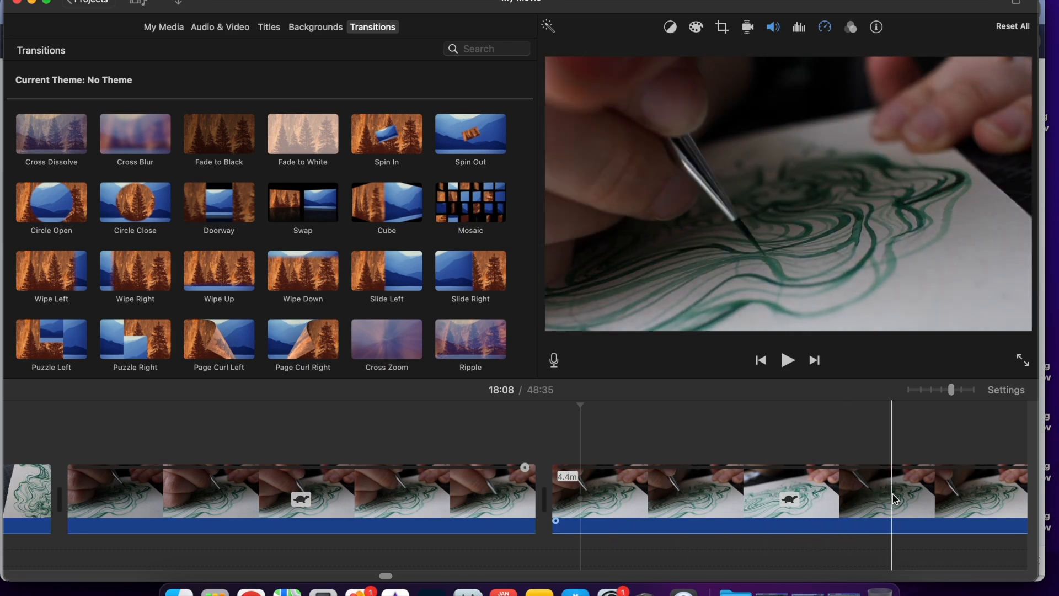
Step: Set the speed of the following 4.4-minute painting clip to Fast, trying 8x during playback before choosing 20x
left_click(591, 501)
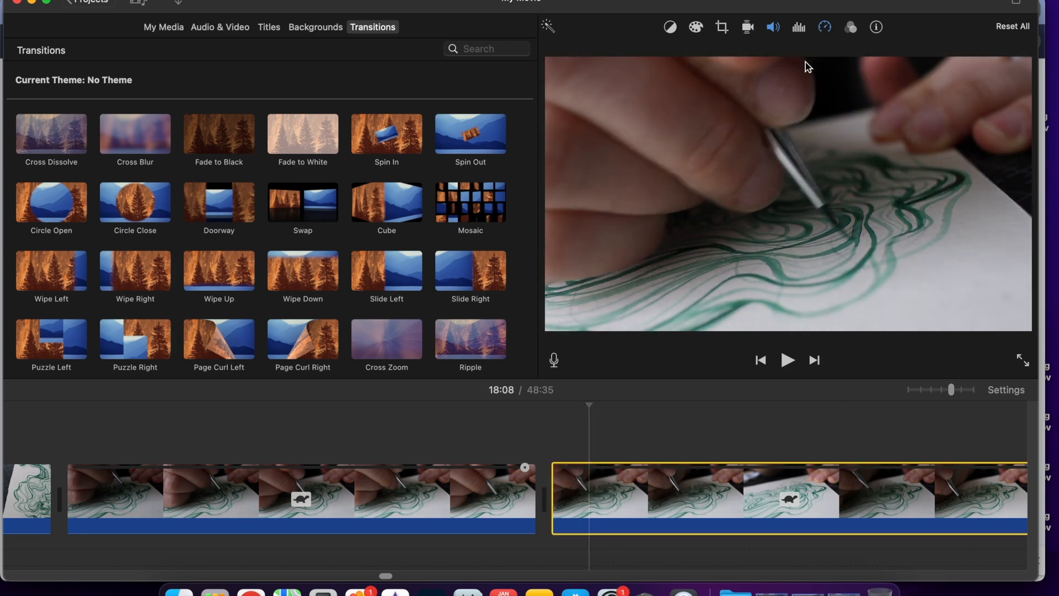
scroll(797, 433, "right", 5)
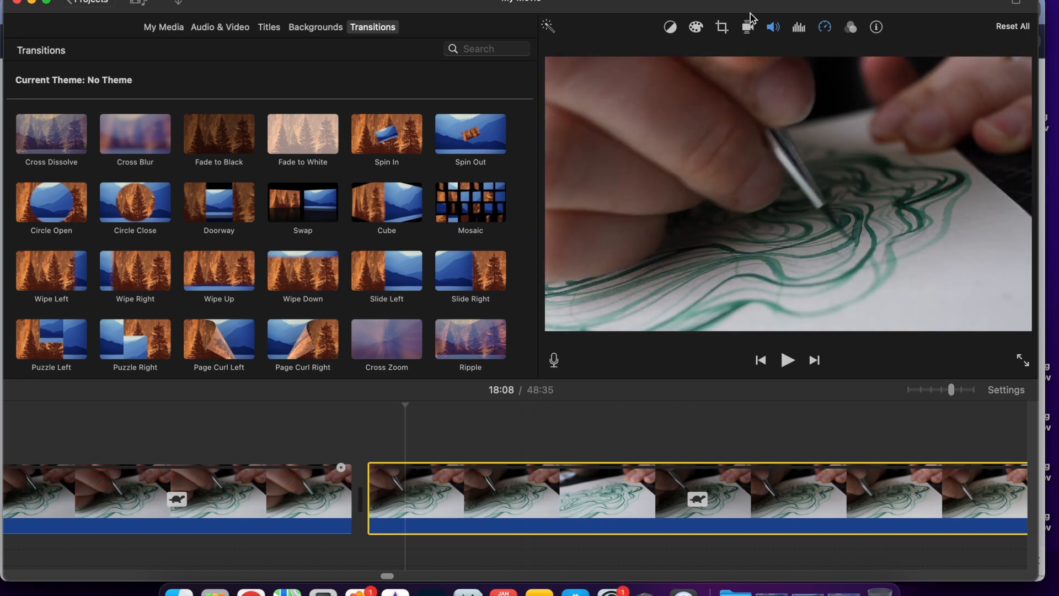
left_click(826, 29)
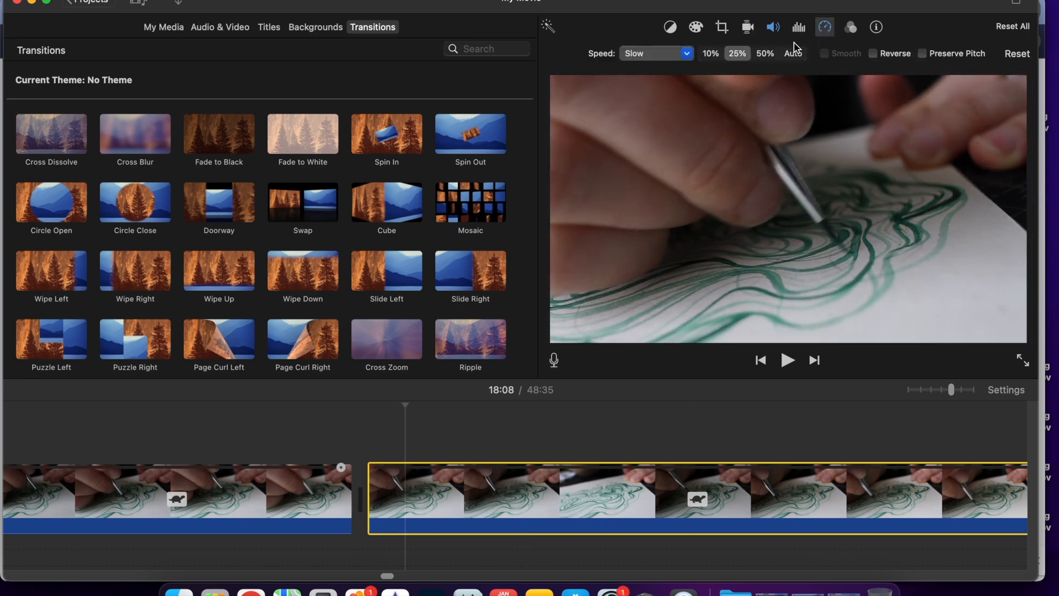
left_click(660, 55)
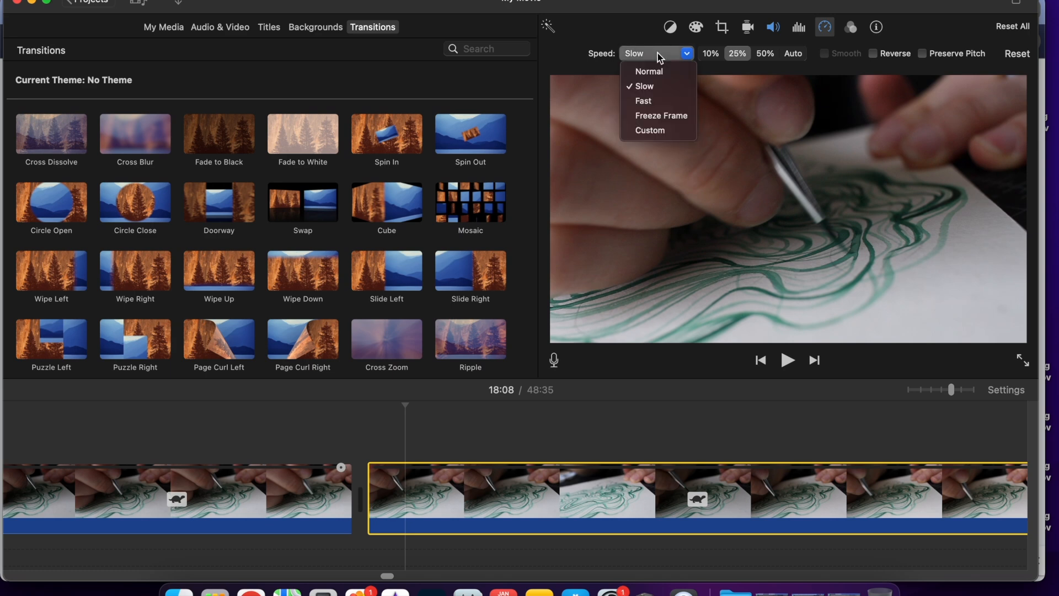
left_click(657, 102)
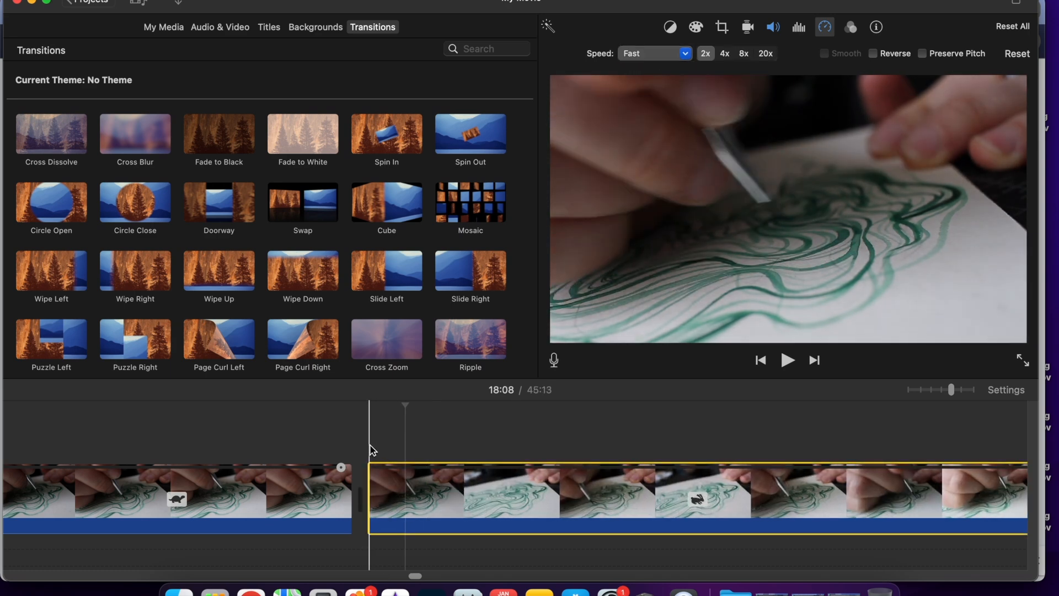
key("space")
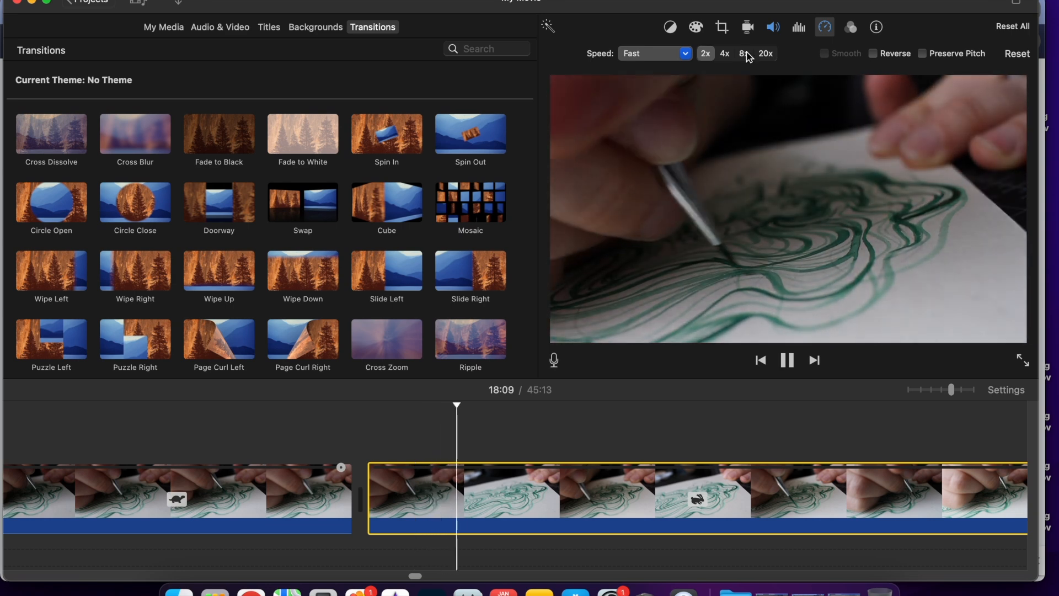
left_click(745, 54)
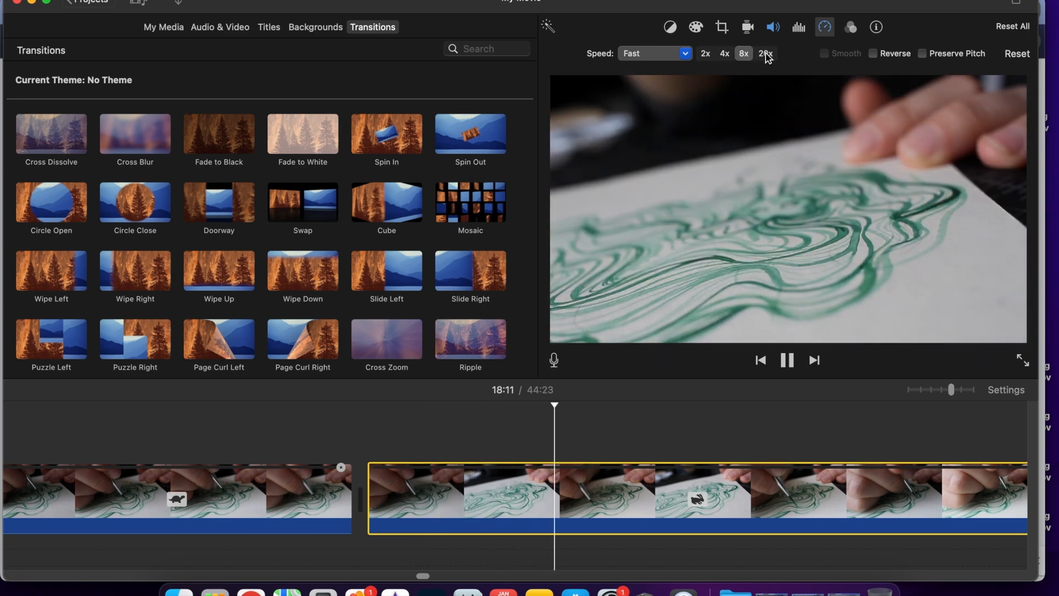
left_click(766, 54)
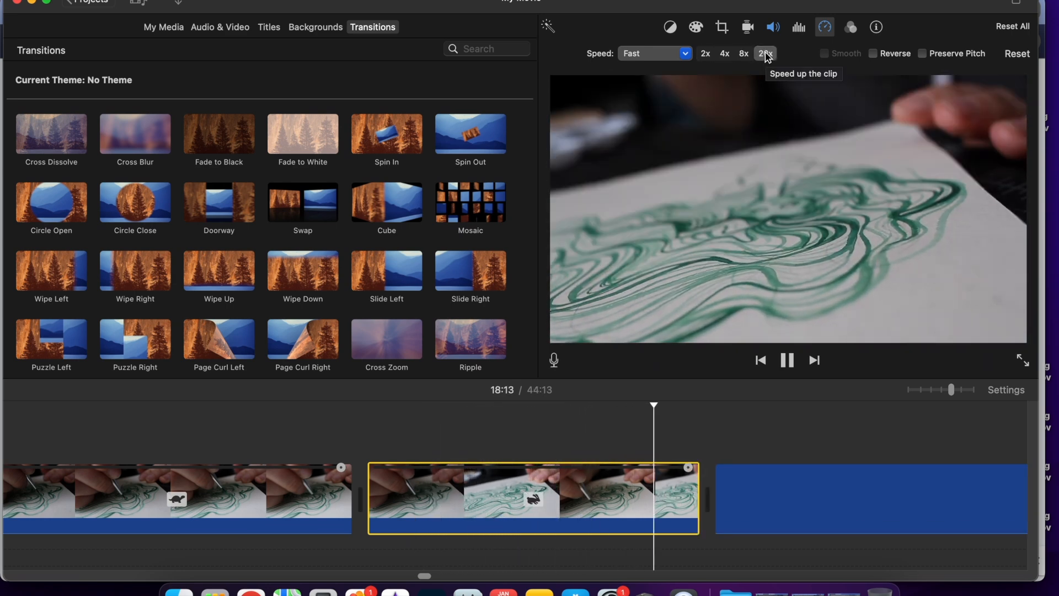
Step: Play back the 20x painting clip from near its start and turn on Reverse in the speed settings
key("space")
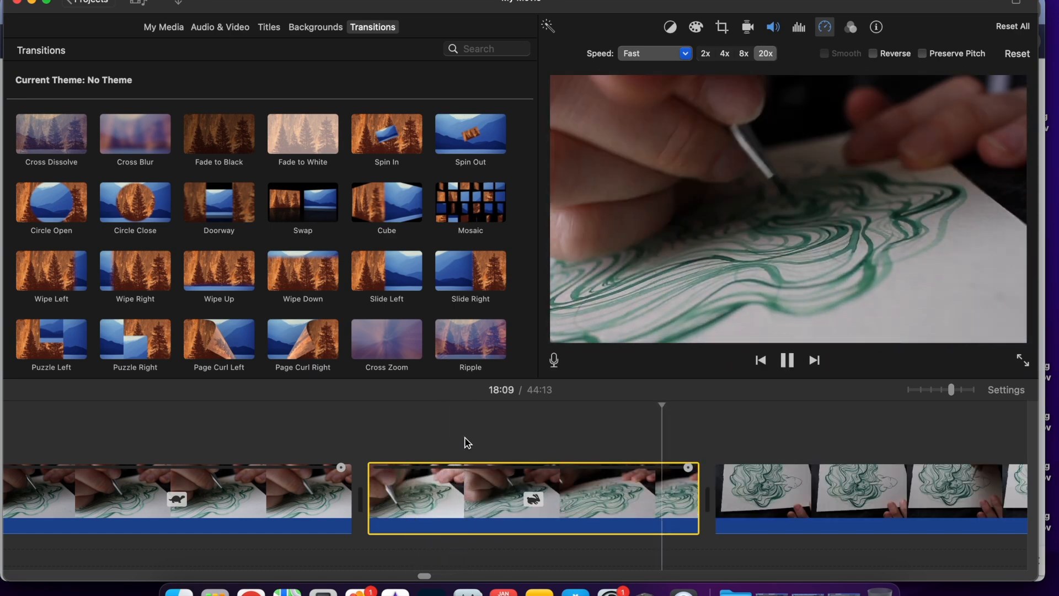
key("space")
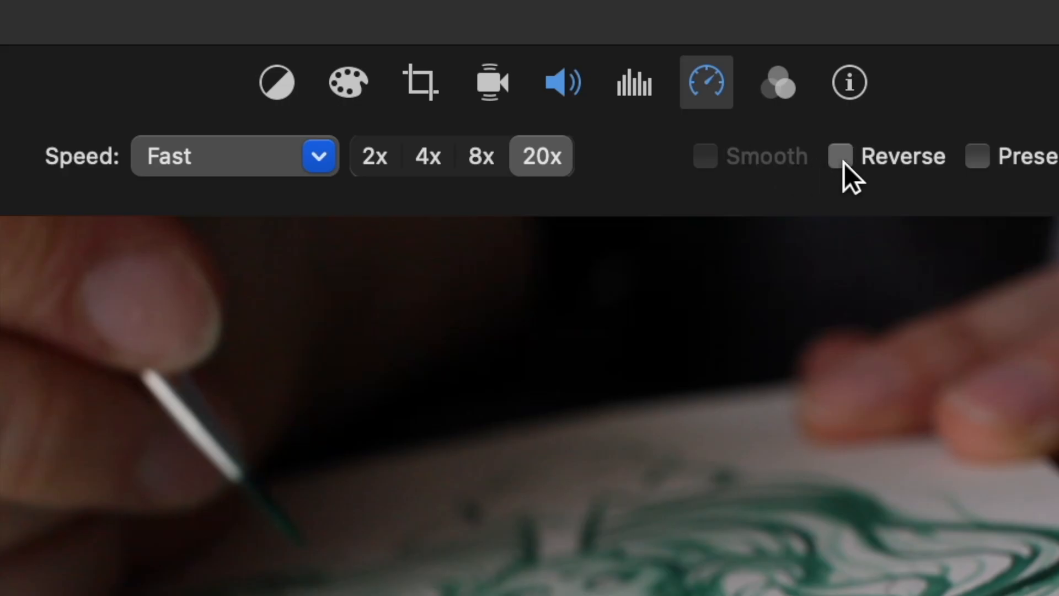
left_click(874, 55)
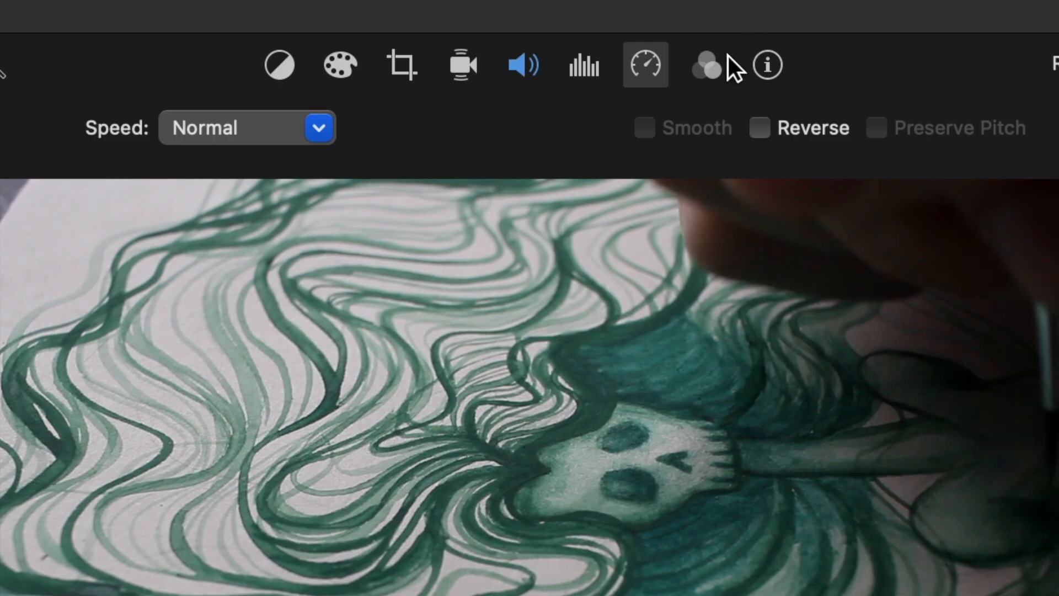
Step: Apply the Flipped clip filter to the skull painting clip that follows the reversed clip
left_click(851, 27)
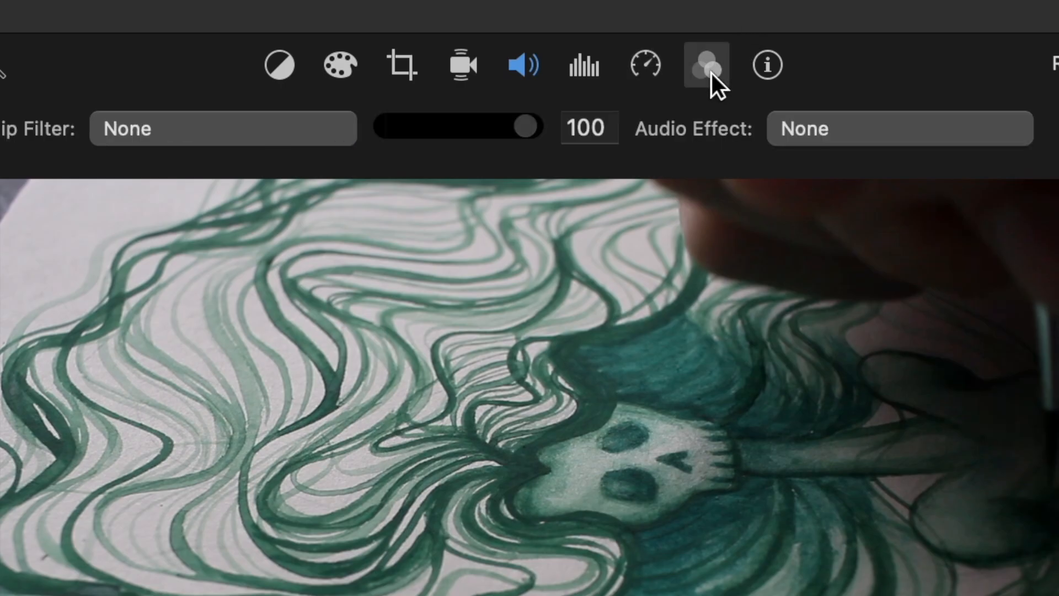
left_click(228, 141)
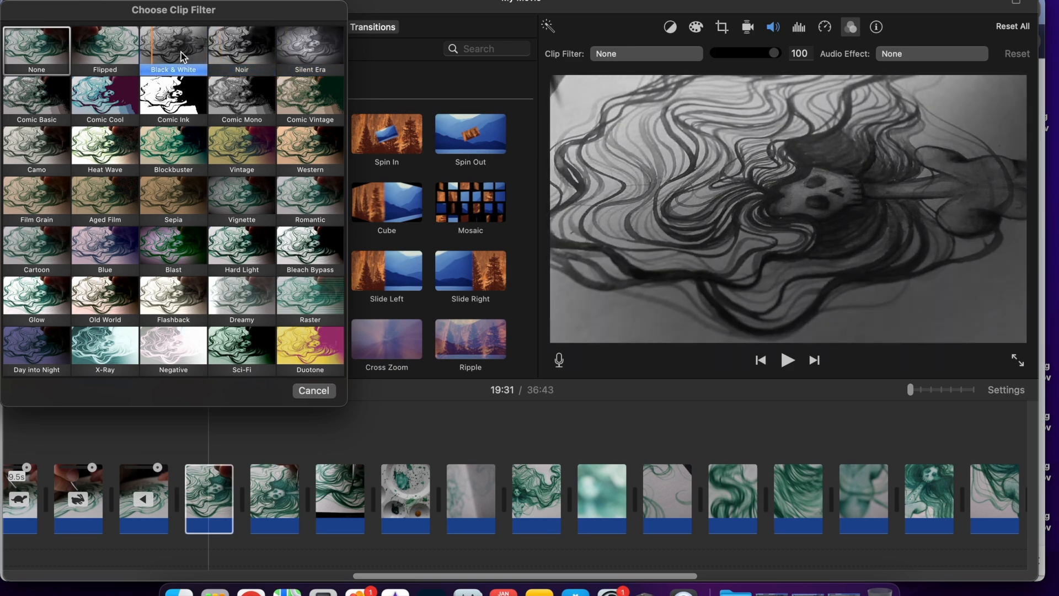
left_click(106, 48)
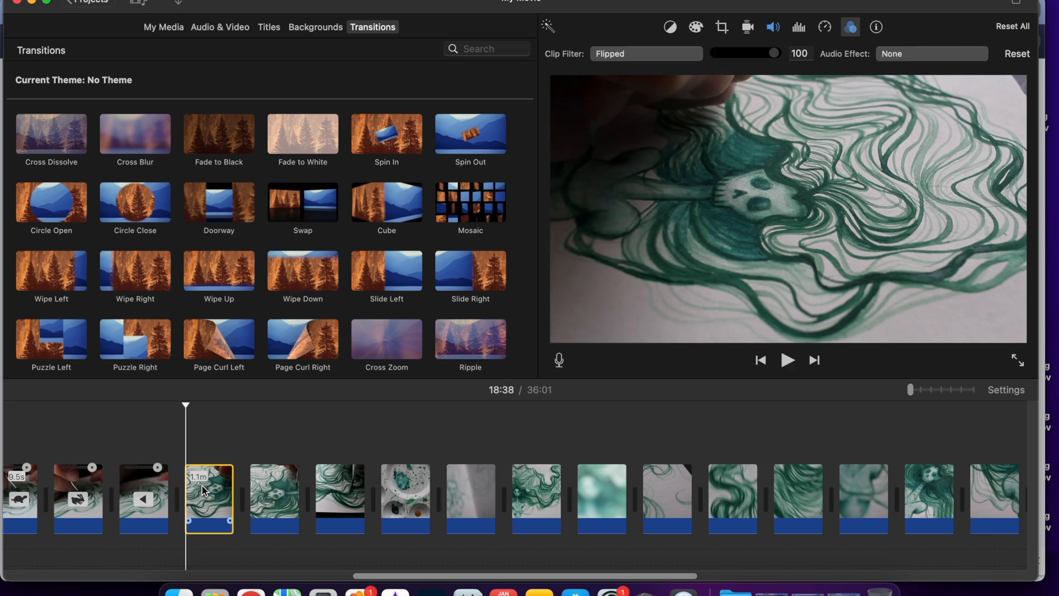
Step: Split the flipped skull clip about 3.6 seconds in and try stacking split-off second pieces above the pieces before them
key("super+b")
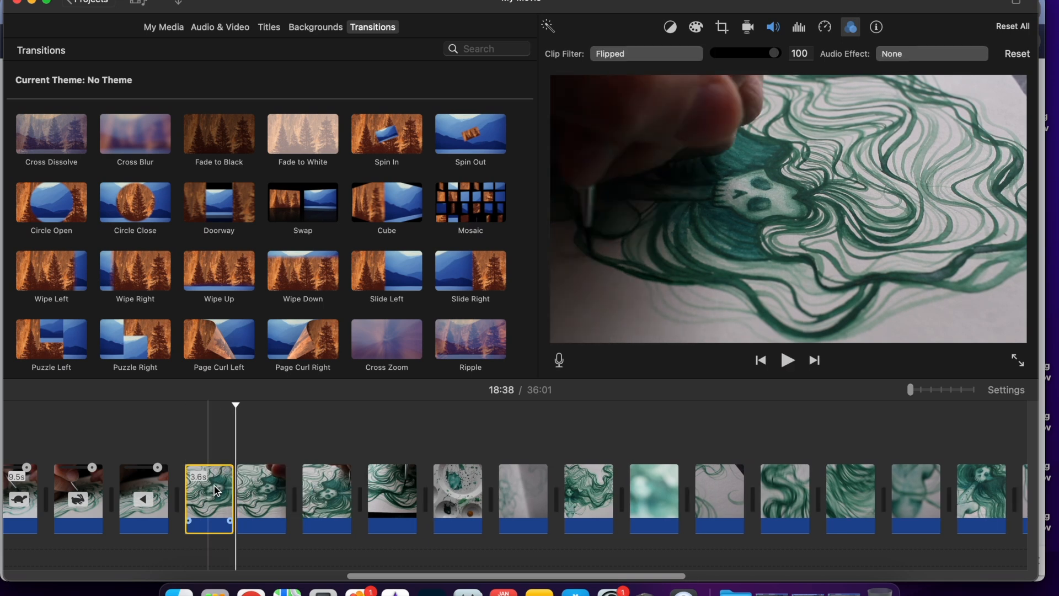
left_click_drag(272, 495, 210, 411)
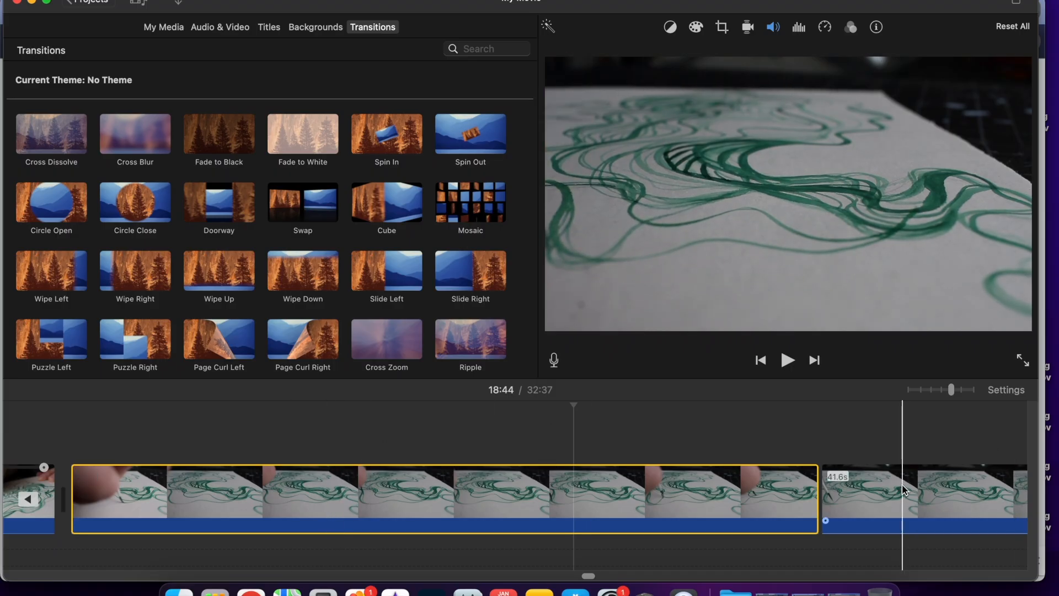
left_click_drag(884, 503, 630, 436)
key("super+z")
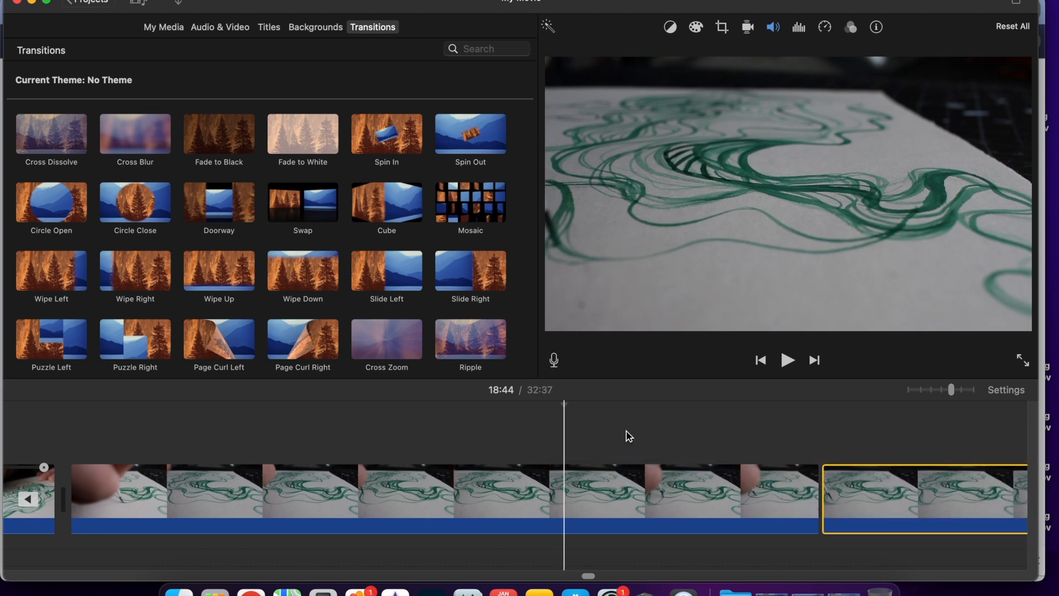
Step: Copy the green-line piece after the reversed clip and paste the copy in front of the 41.6-second piece
left_click(544, 485)
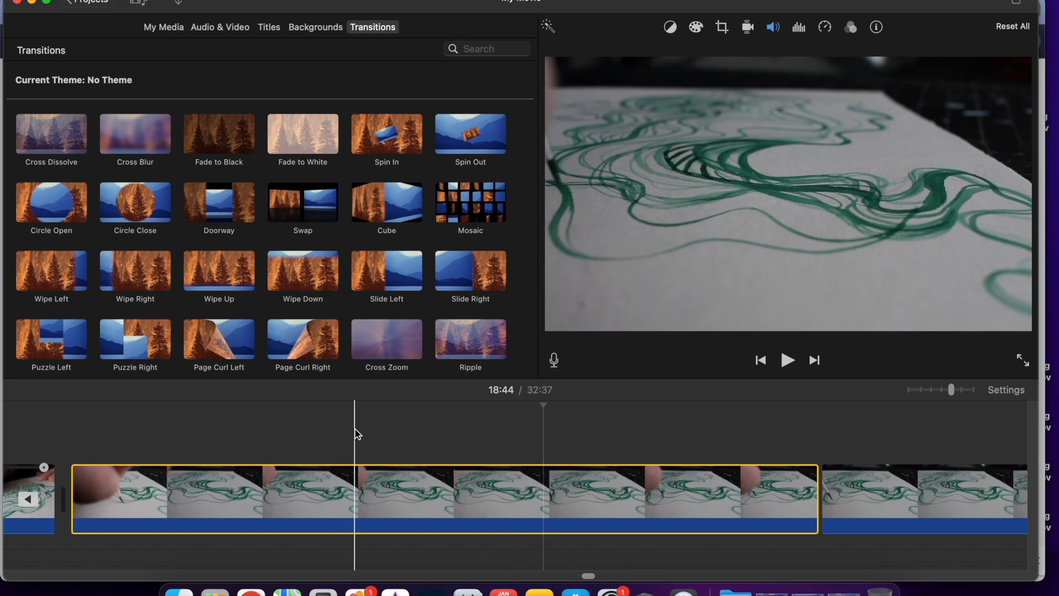
left_click(822, 455)
key("super+v")
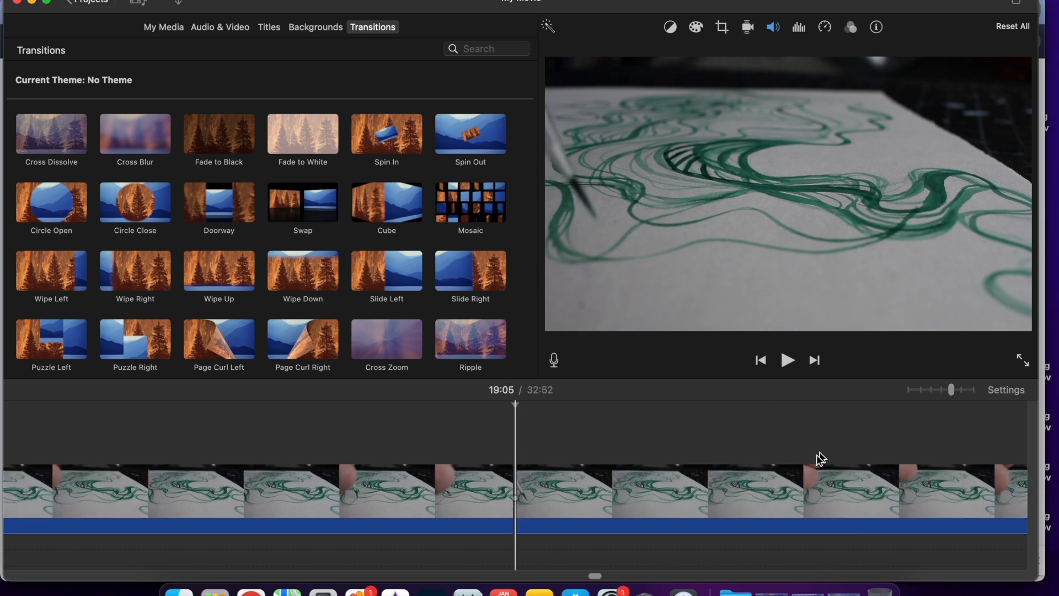
Step: Stack the 41.6-second piece above the pasted green-line clip and align the starts of both
left_click(727, 499)
left_click_drag(612, 505, 264, 419)
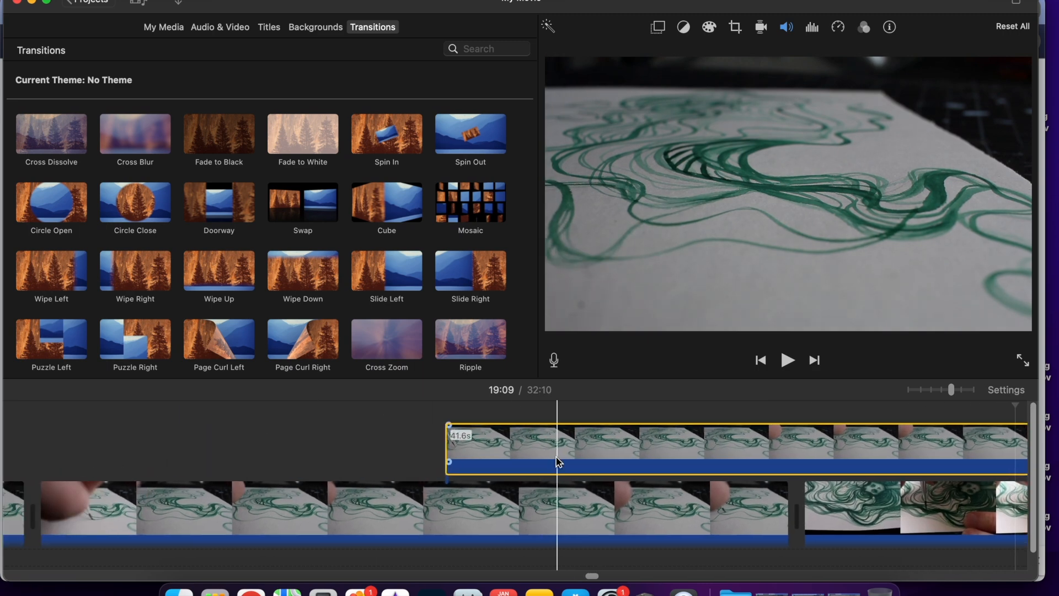
scroll(557, 459, "left", 4)
left_click_drag(665, 440, 252, 411)
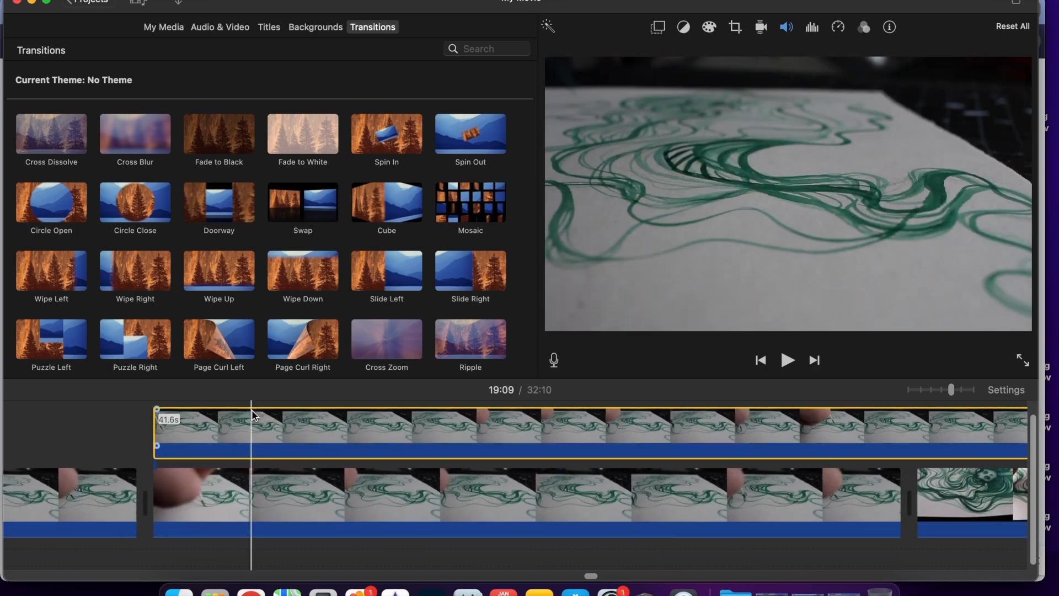
Step: Set the upper green-line overlay clip to Green/Blue Screen and play the composite from the overlay's start
scroll(241, 473, "left", 3)
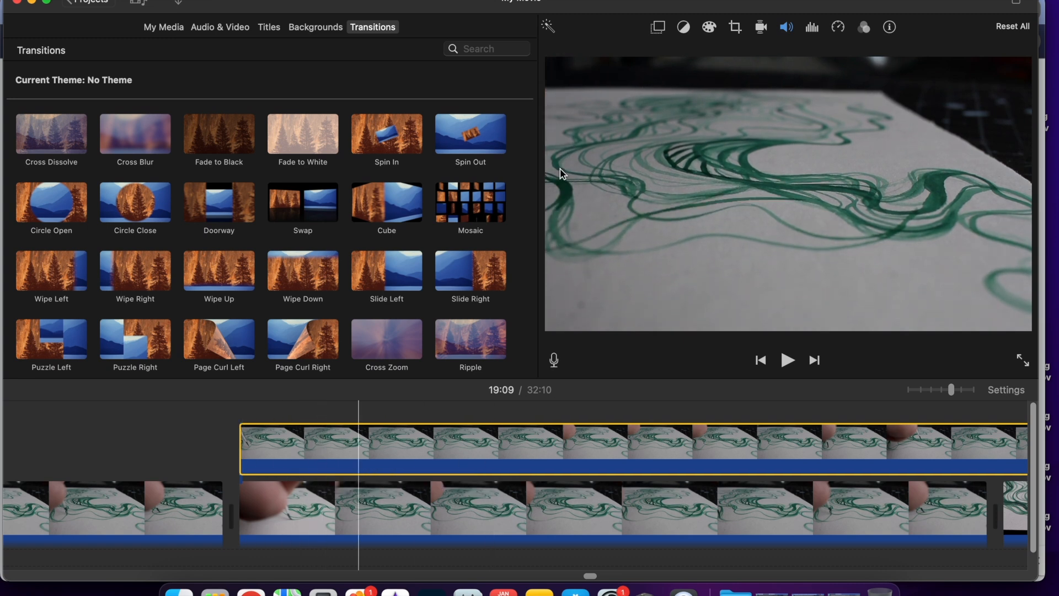
left_click(659, 28)
left_click(568, 57)
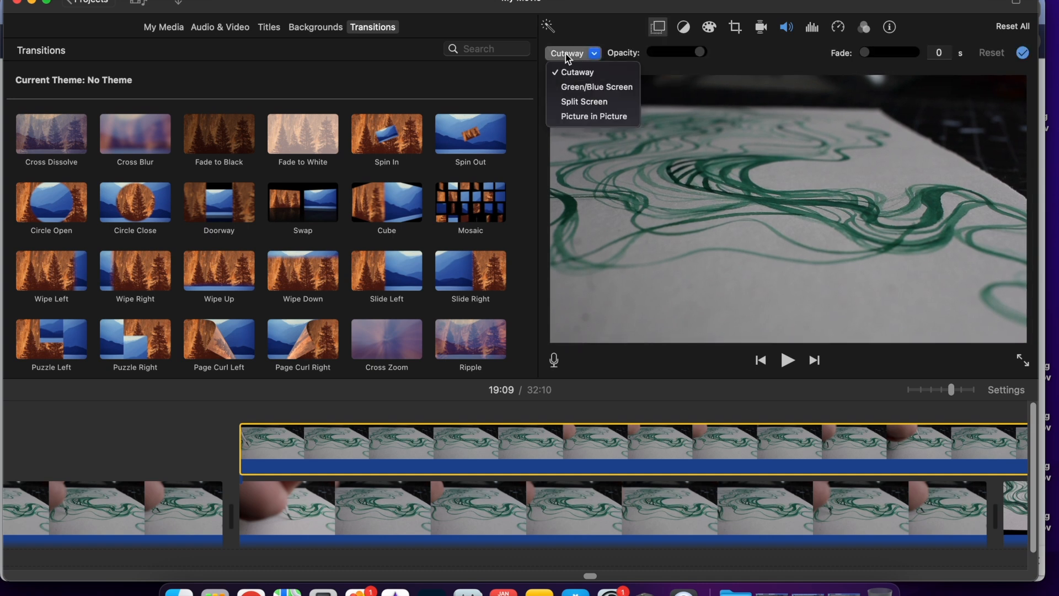
left_click(575, 89)
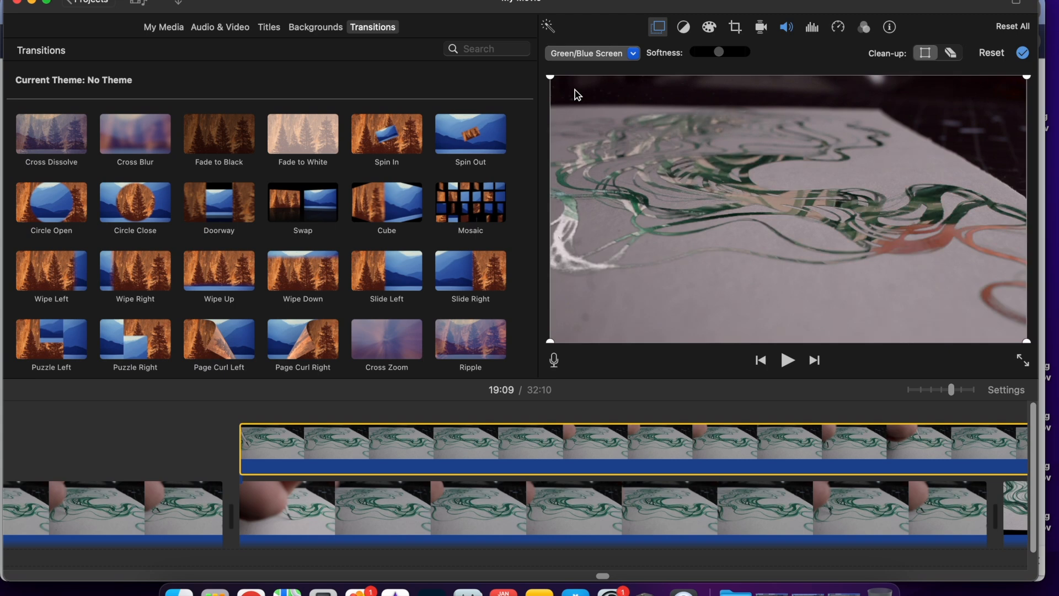
left_click(254, 439)
key("space")
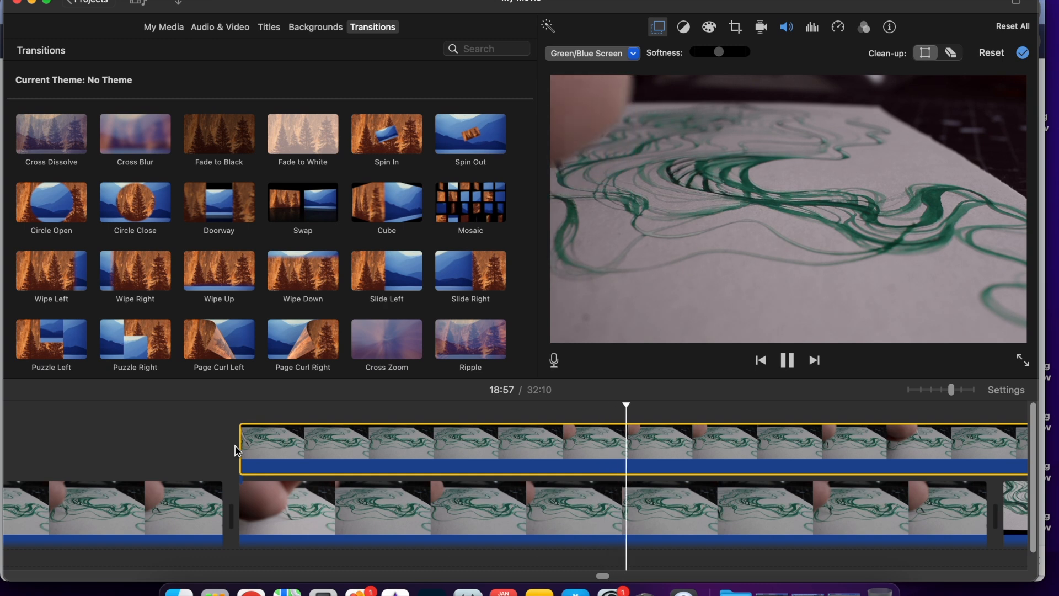
key("space")
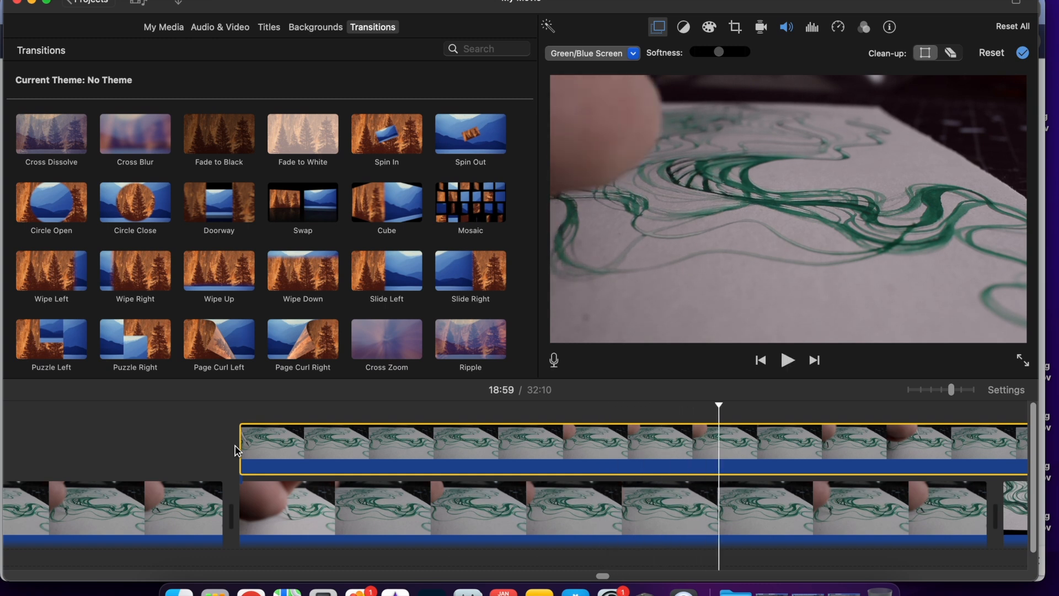
Step: Change the overlay to Split Screen, try the Right and Top positions, choose Bottom, and play the result from its start
left_click(574, 55)
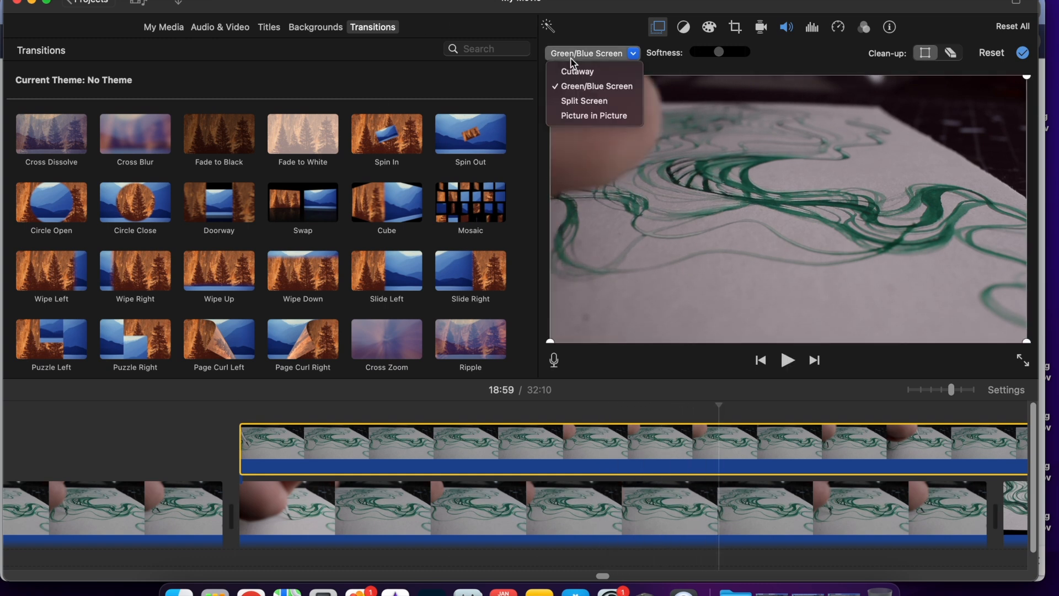
left_click(586, 103)
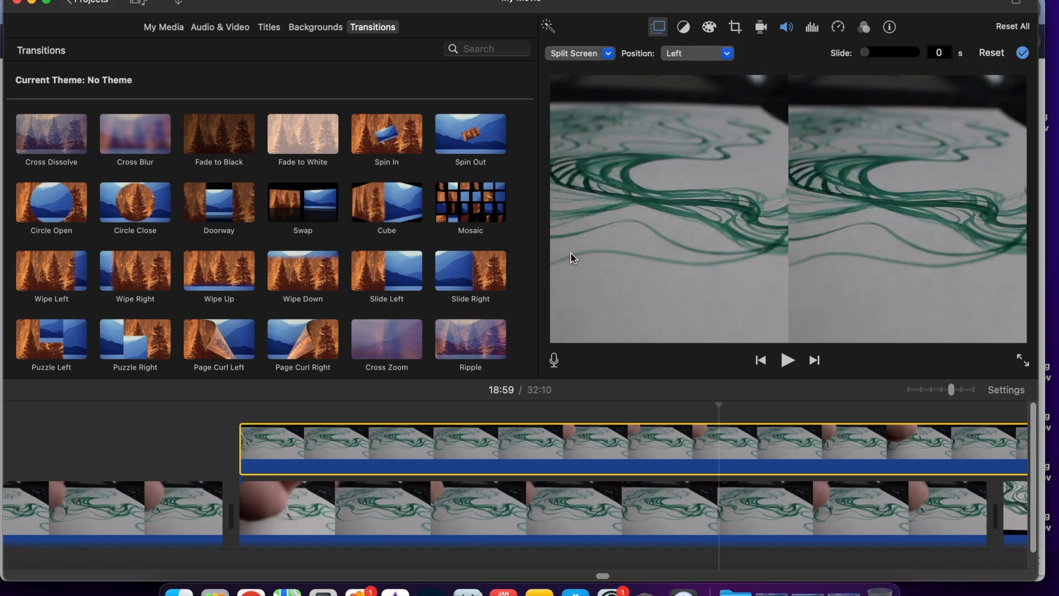
left_click(694, 55)
left_click(692, 84)
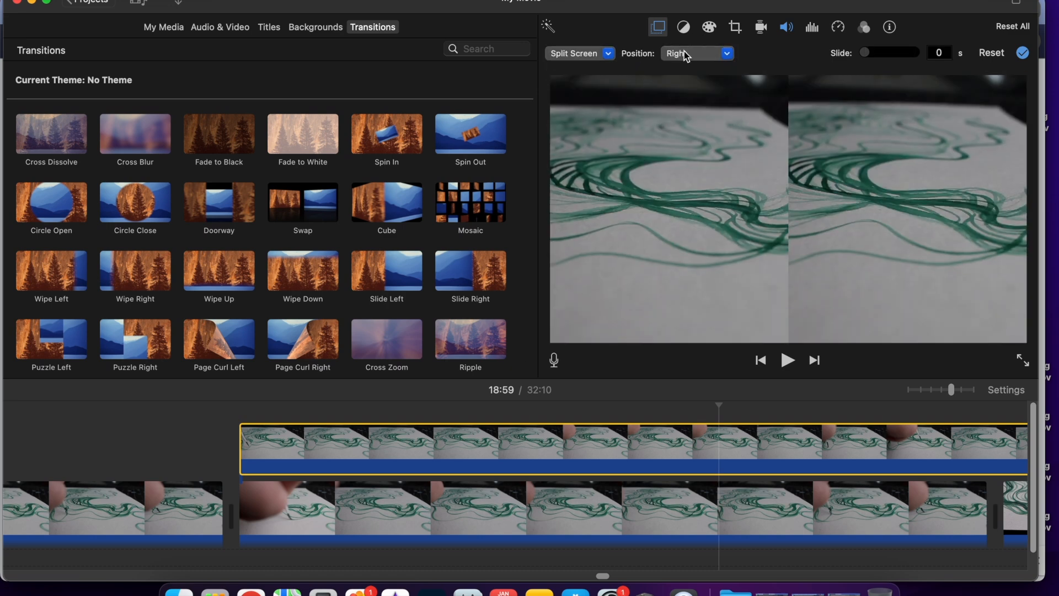
left_click(685, 53)
left_click(689, 101)
left_click(686, 53)
left_click(694, 117)
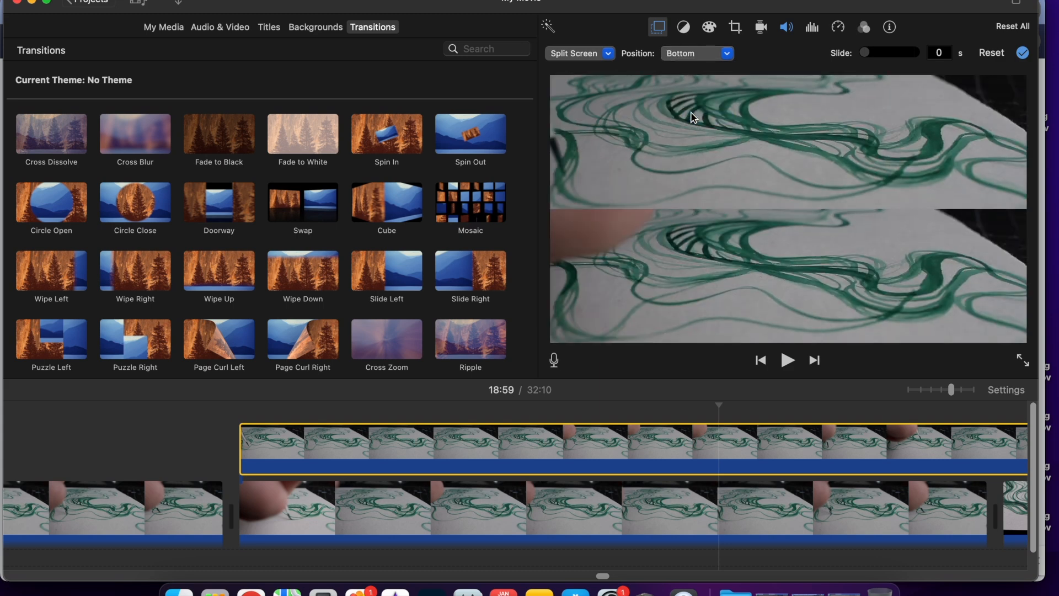
left_click(235, 418)
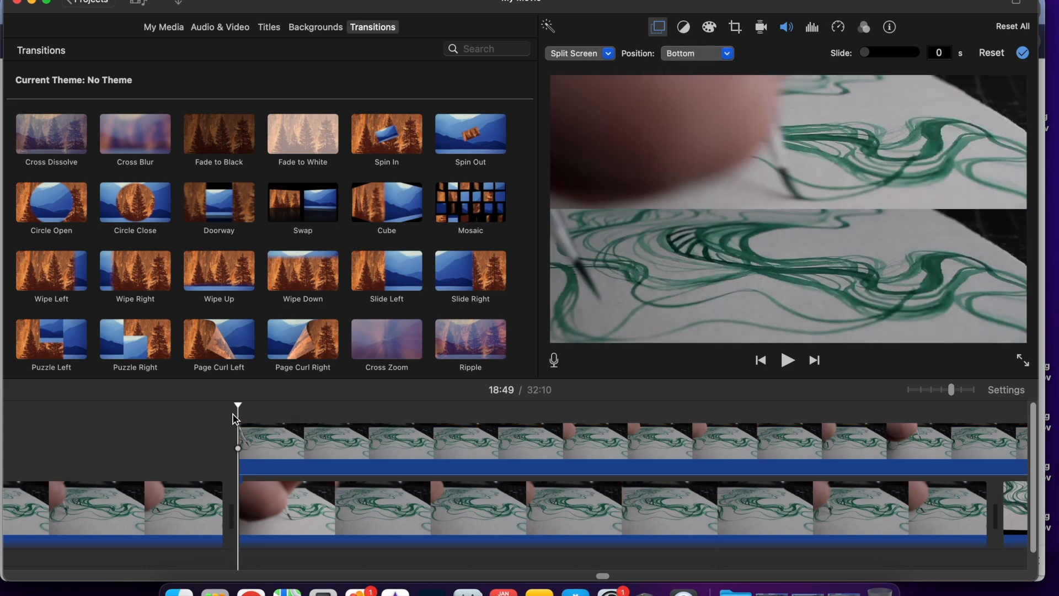
key("space")
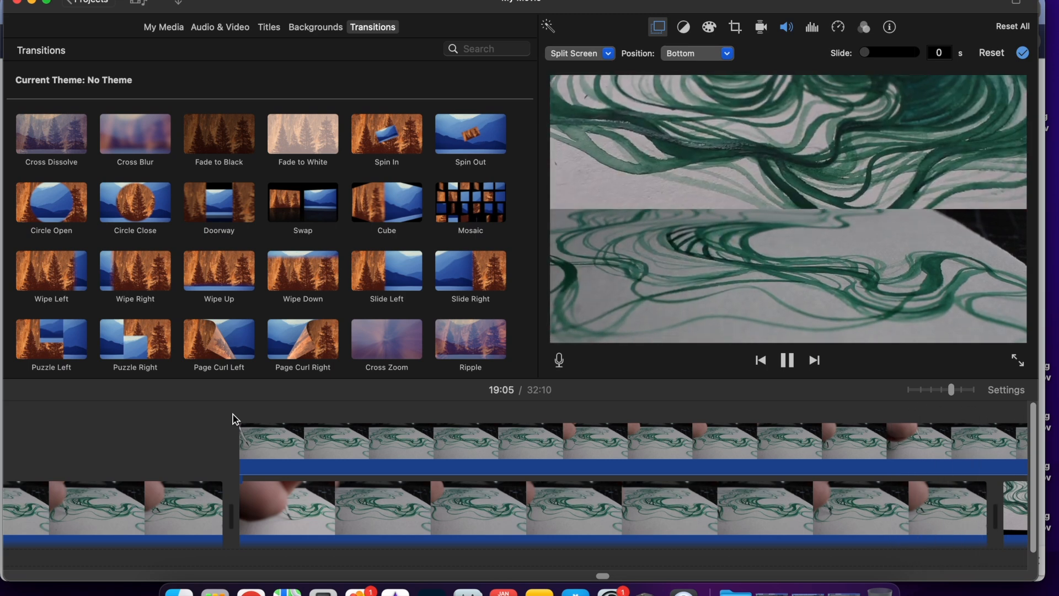
key("space")
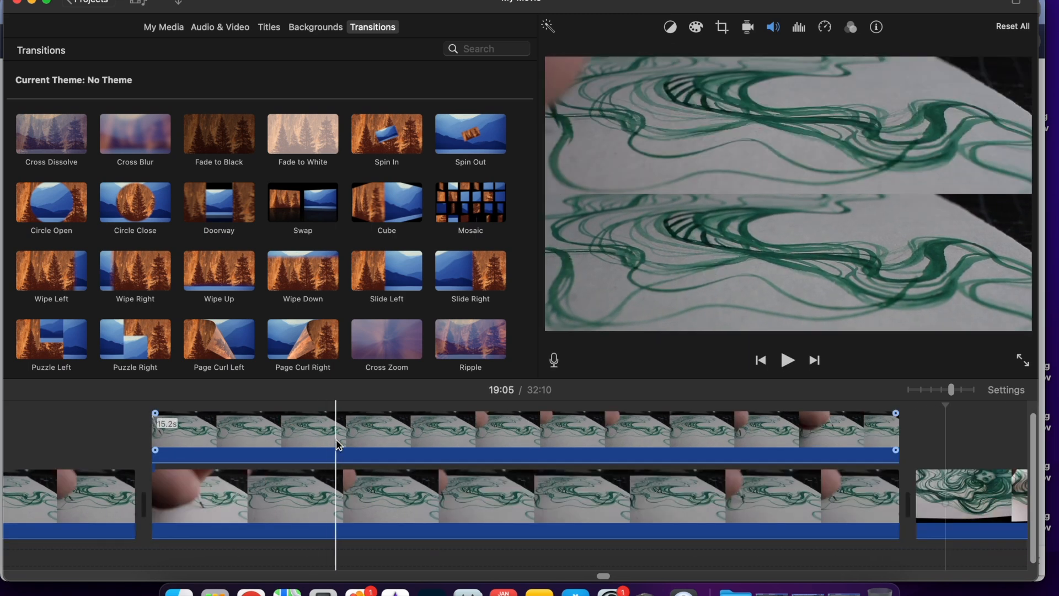
Step: Apply the Flipped clip filter to the split-screen overlay and play it briefly
left_click(337, 442)
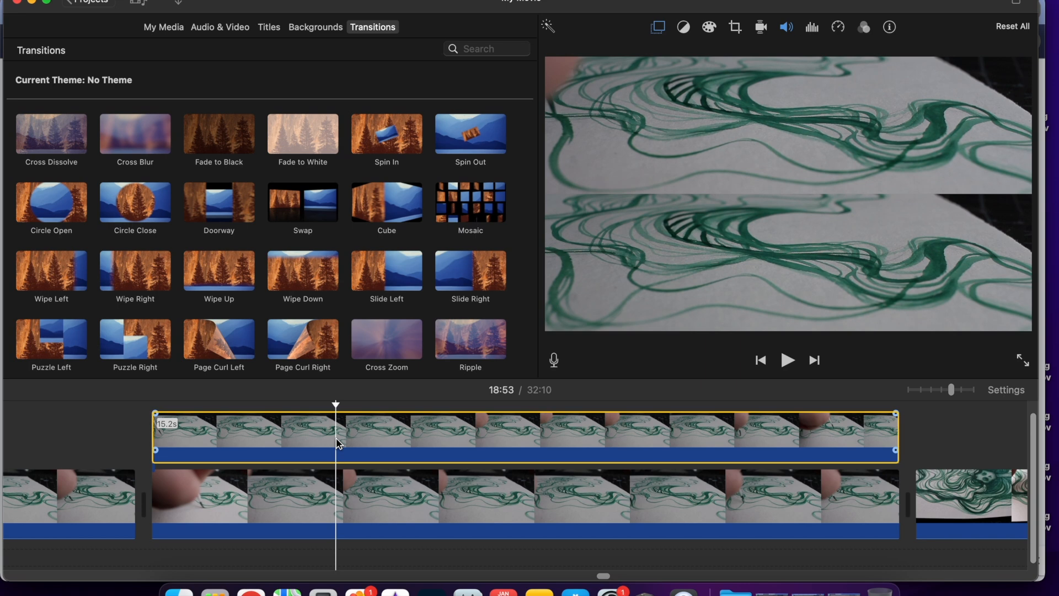
left_click(840, 27)
left_click(864, 27)
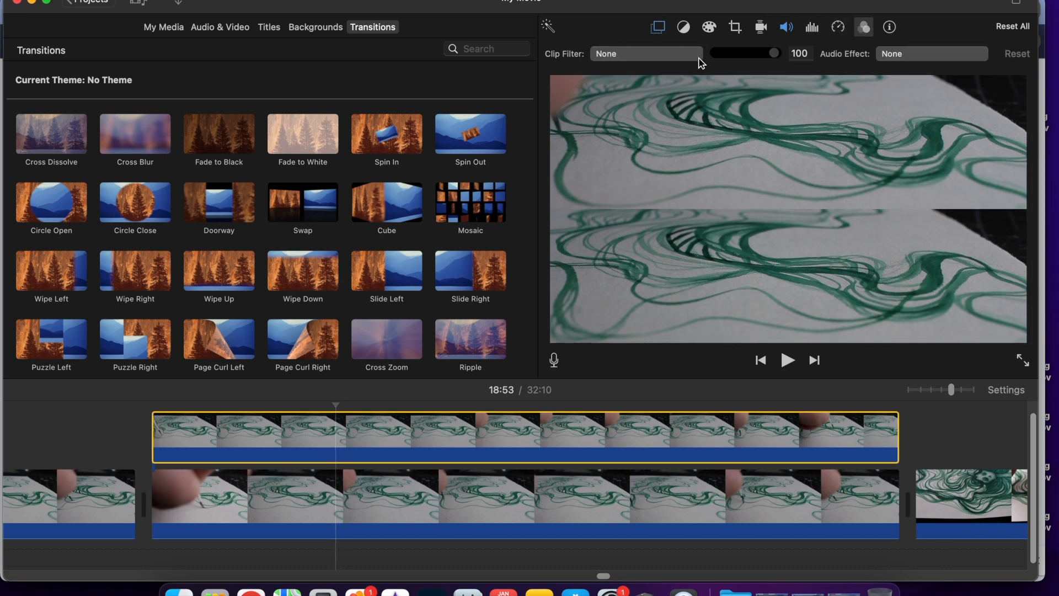
left_click(642, 55)
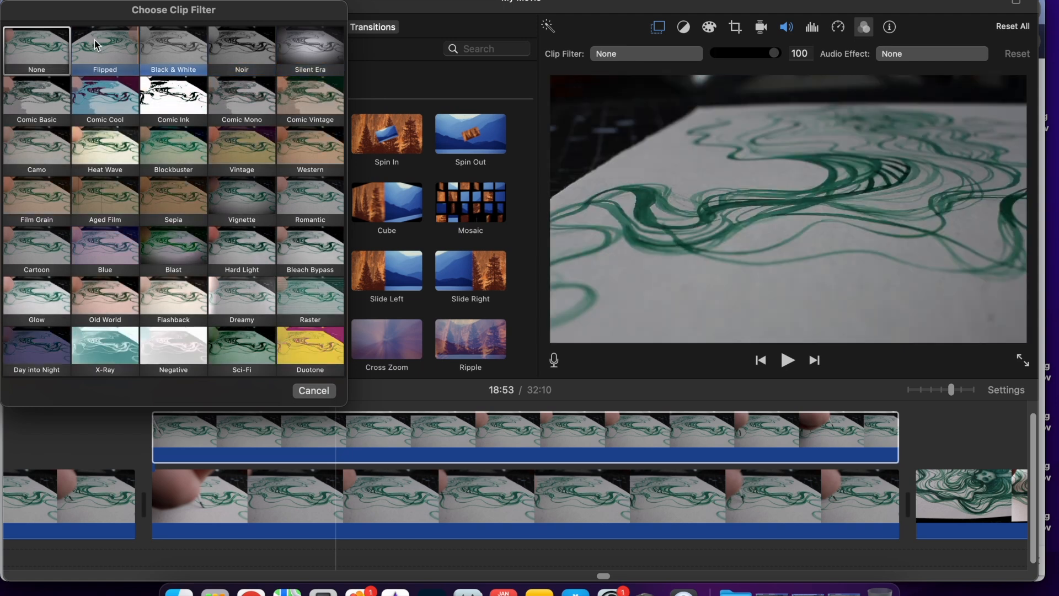
left_click(92, 40)
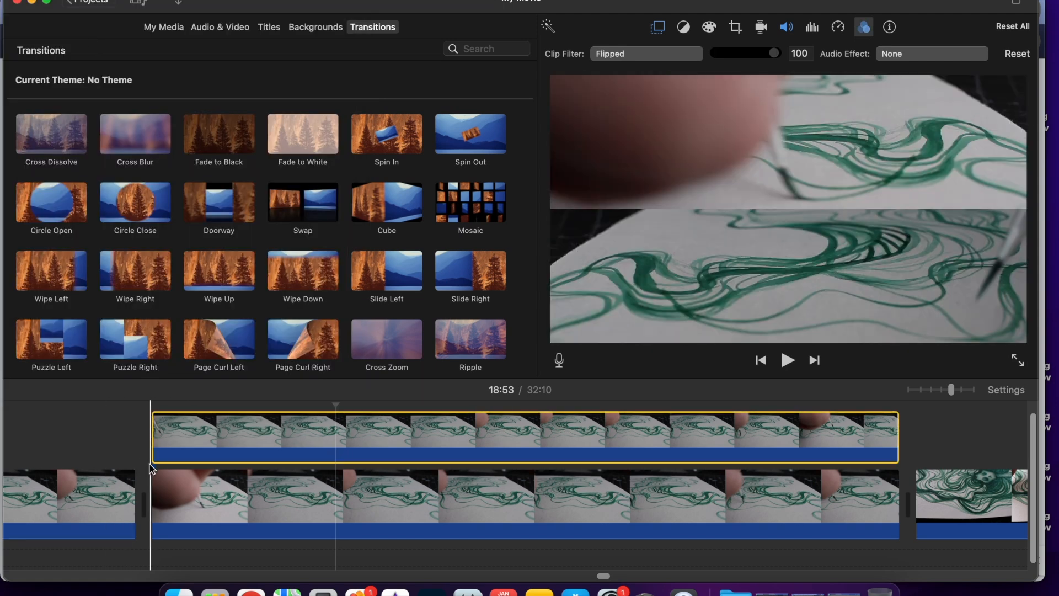
key("space")
key("space")
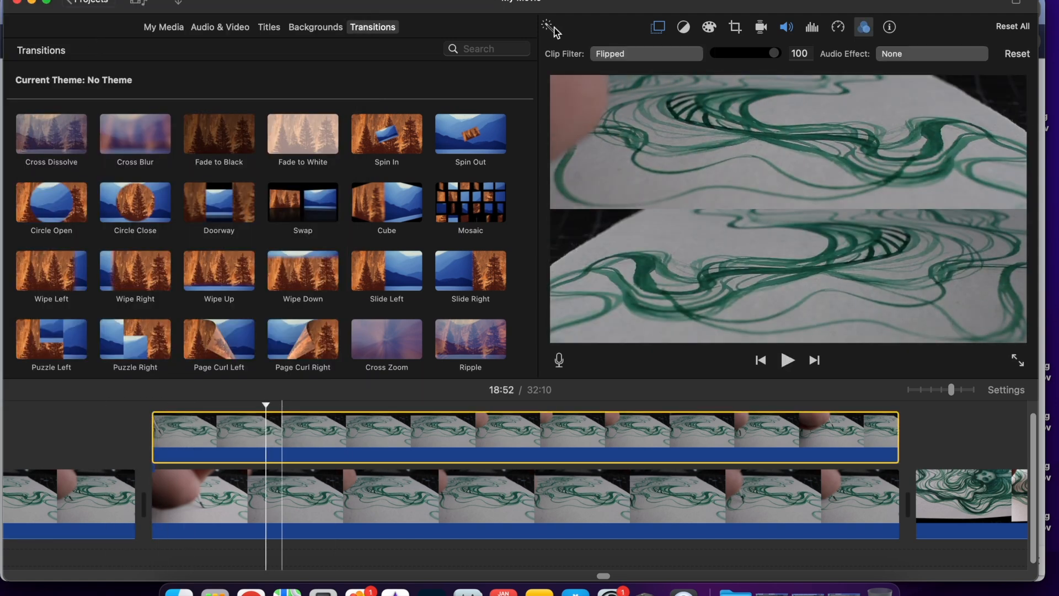
Step: Try the flipped overlay in the Left and Right split-screen positions, set it to Top, and play the result
left_click(659, 27)
left_click(694, 56)
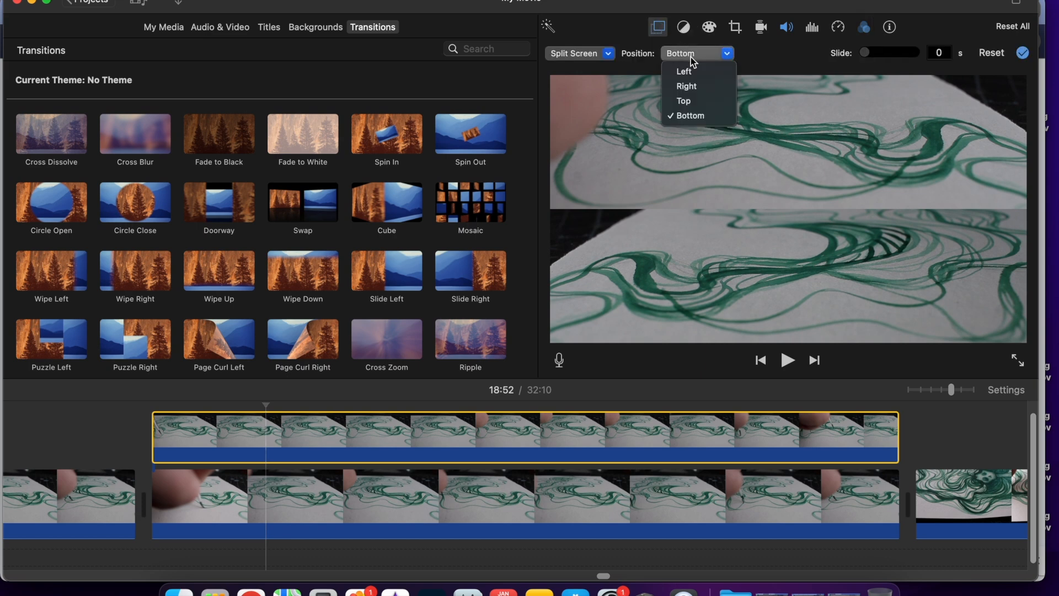
left_click(690, 86)
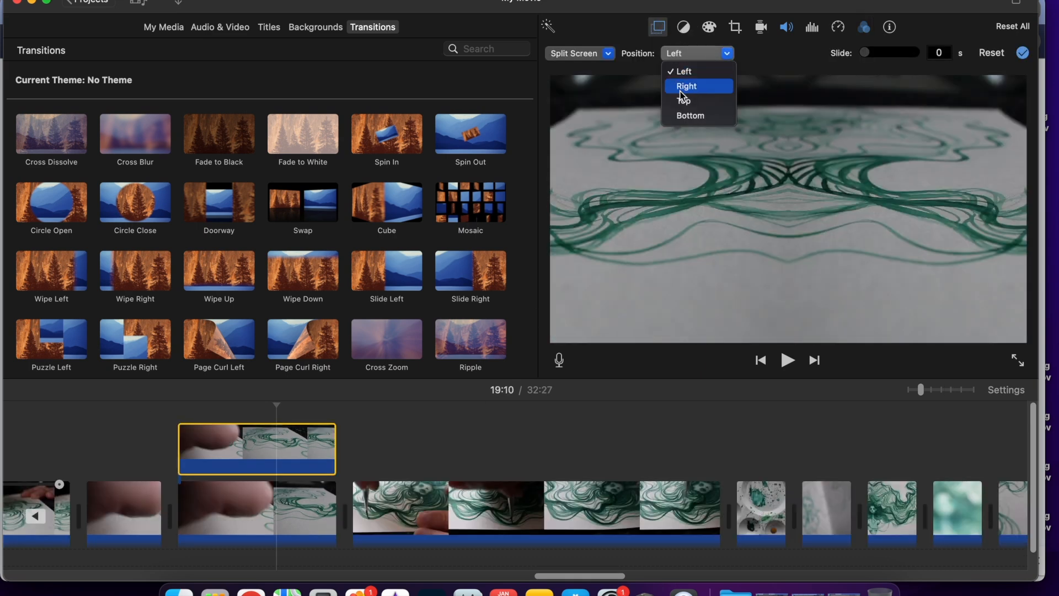
left_click(687, 84)
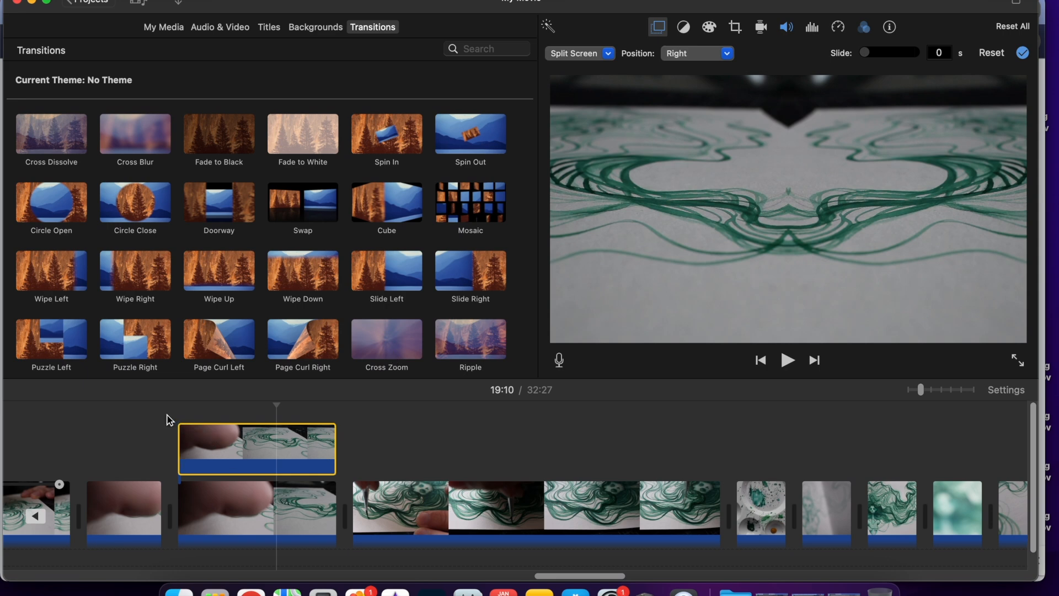
left_click(169, 416)
key("space")
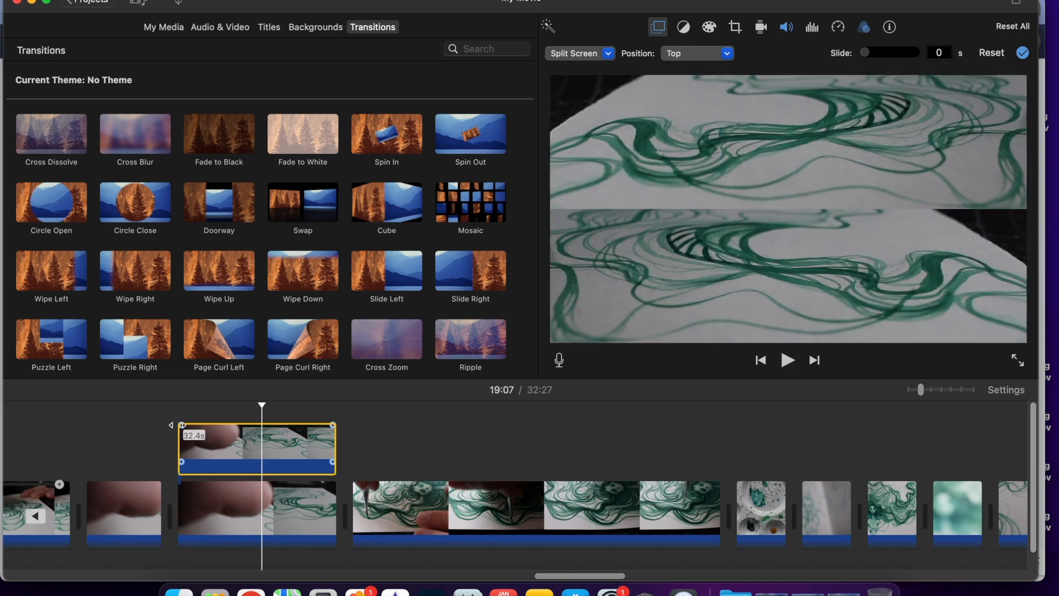
left_click(170, 418)
key("space")
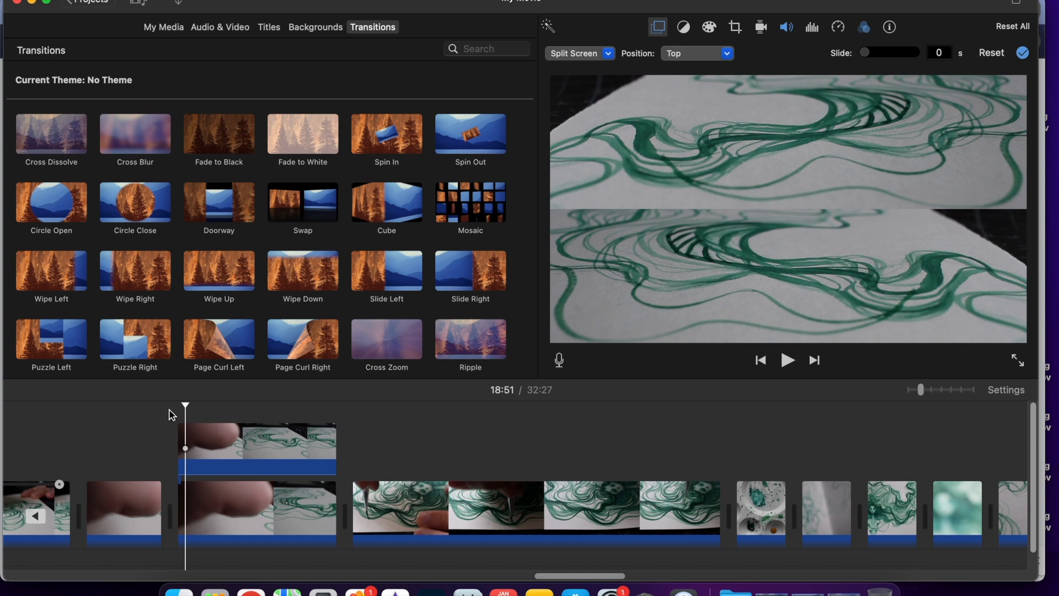
left_click(172, 415)
key("space")
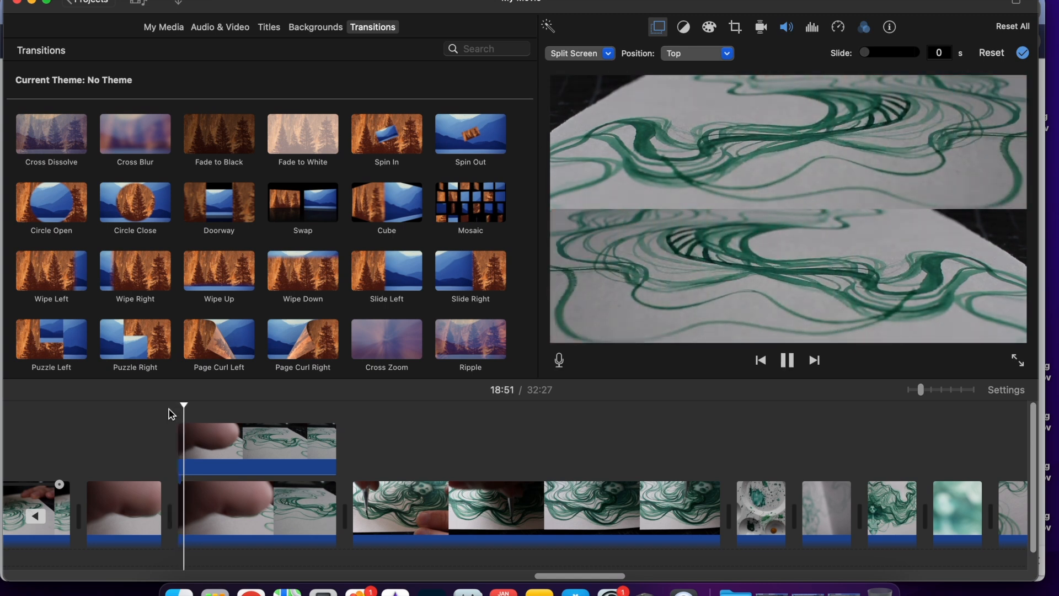
key("space")
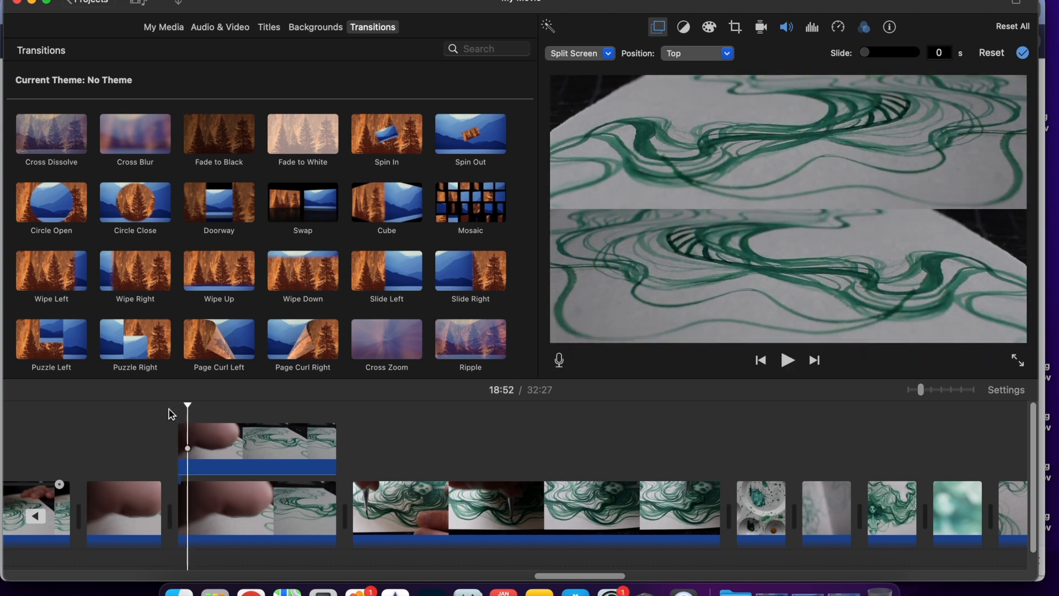
Step: Set the clip filter of the split-screen overlay back to None
left_click(195, 428)
left_click(675, 54)
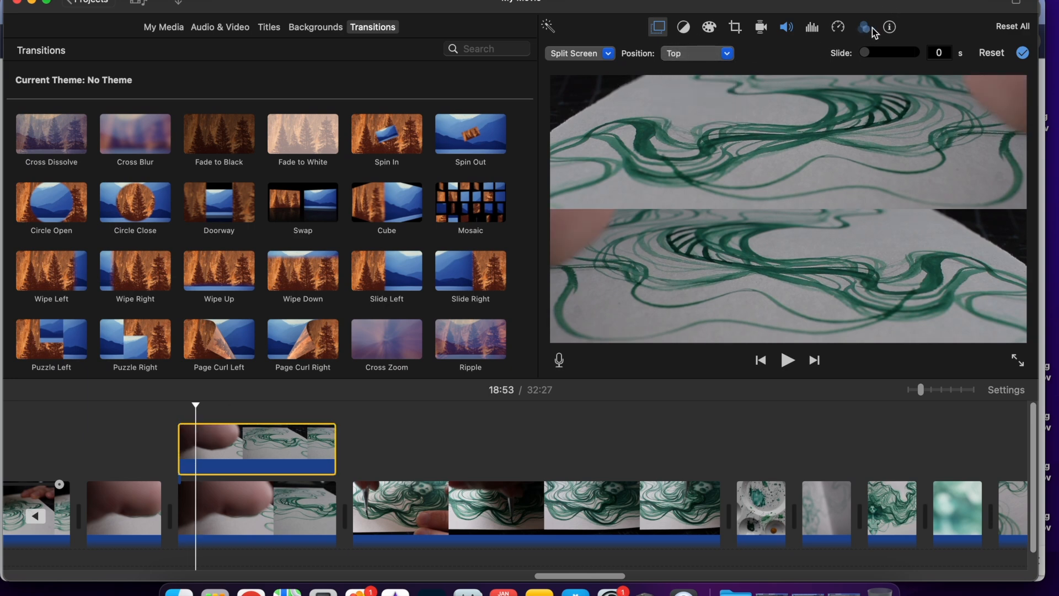
left_click(872, 30)
left_click(646, 54)
left_click(35, 50)
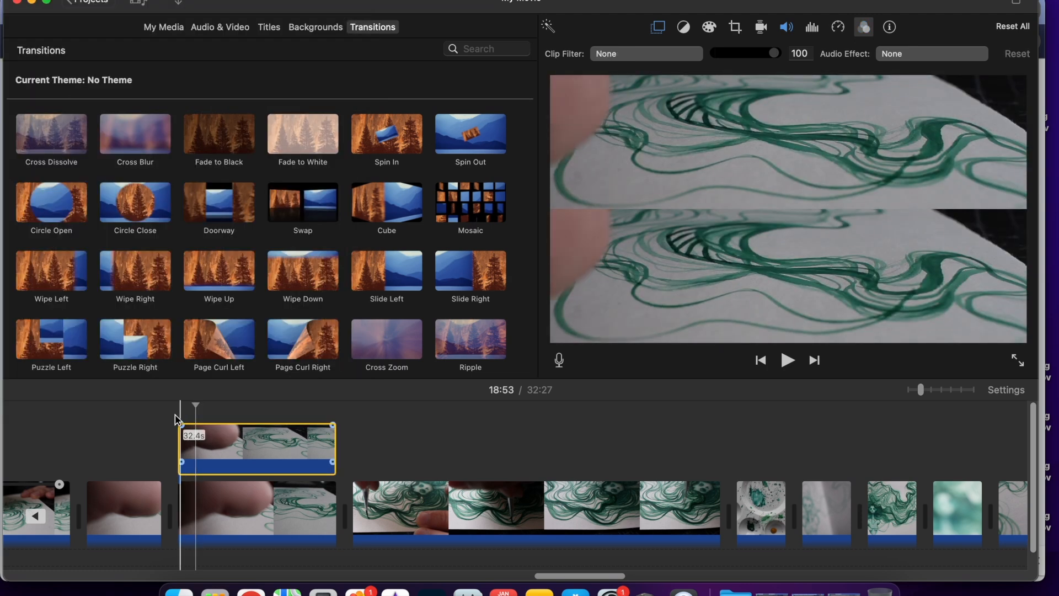
Step: Play the unflipped split screen briefly and delete the overlay clip above the green-line clip
key("space")
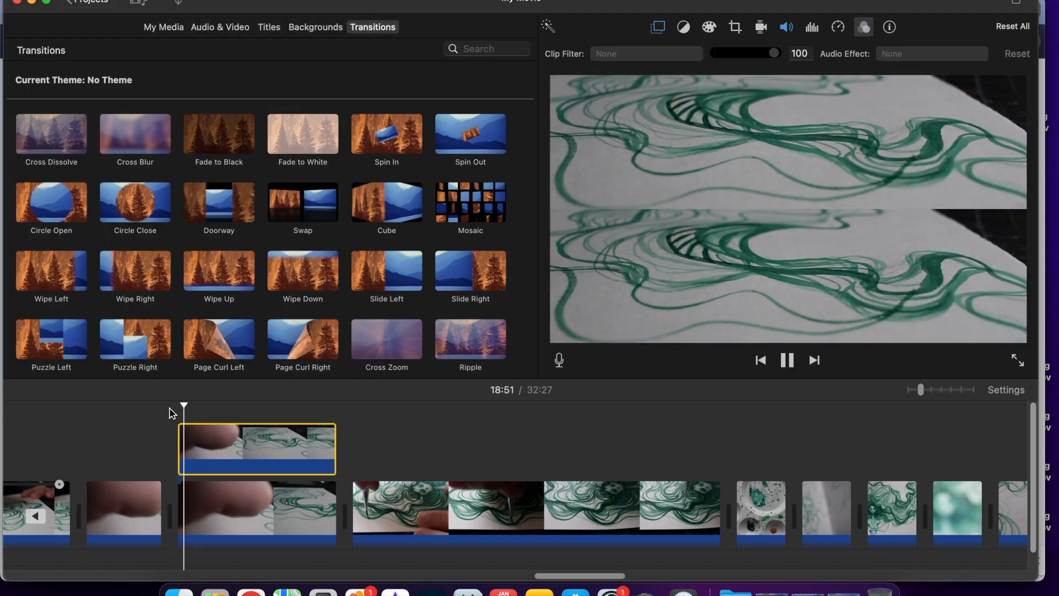
key("space")
left_click(310, 465)
key("Delete")
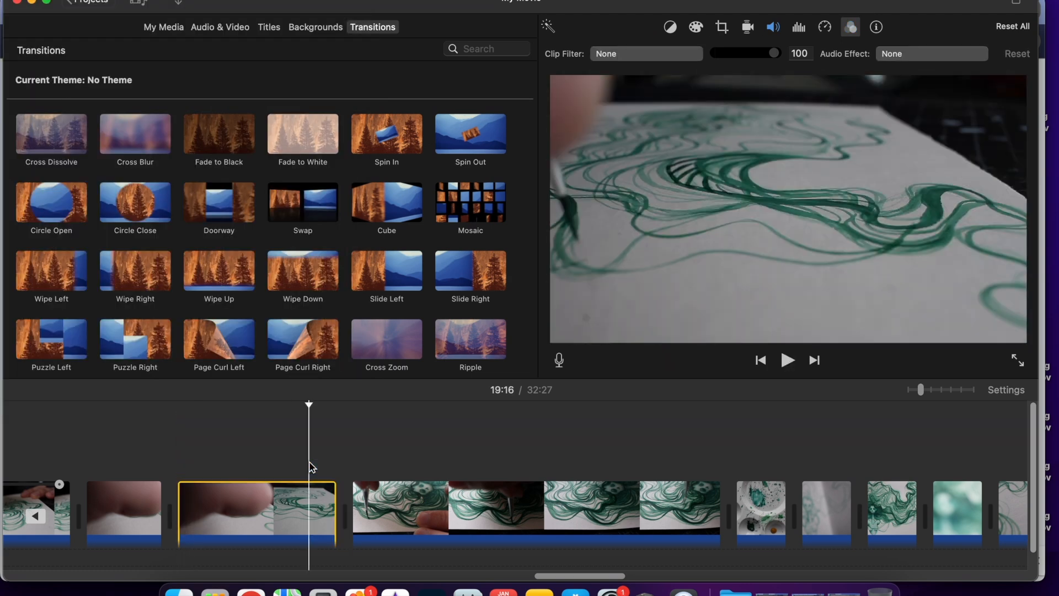
Step: Split the skull painting clip about 4.5 seconds in and delete its first piece
left_click(433, 502)
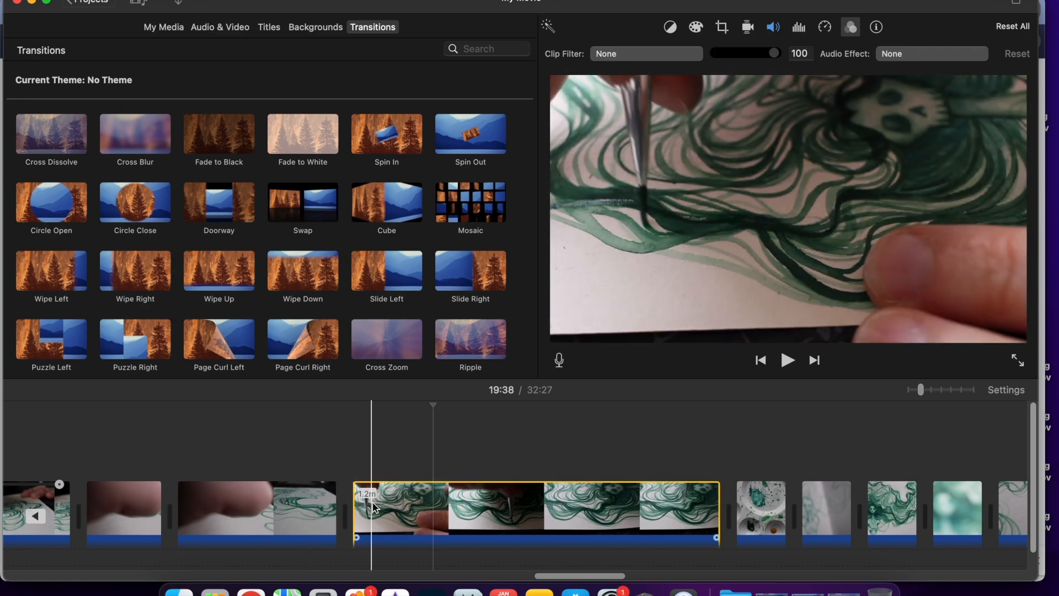
key("super+b")
left_click(374, 507)
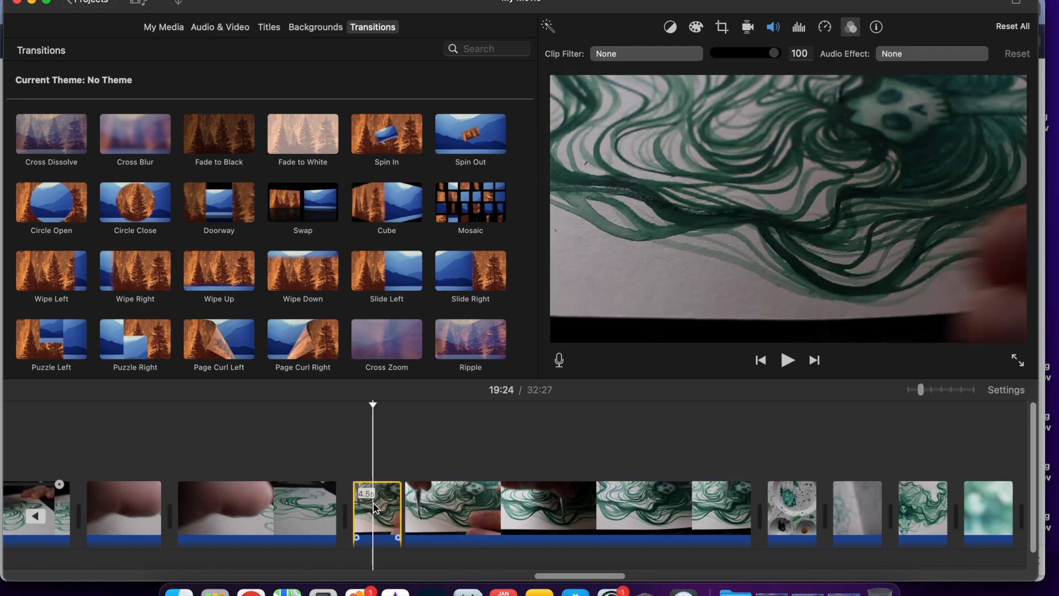
key("Delete")
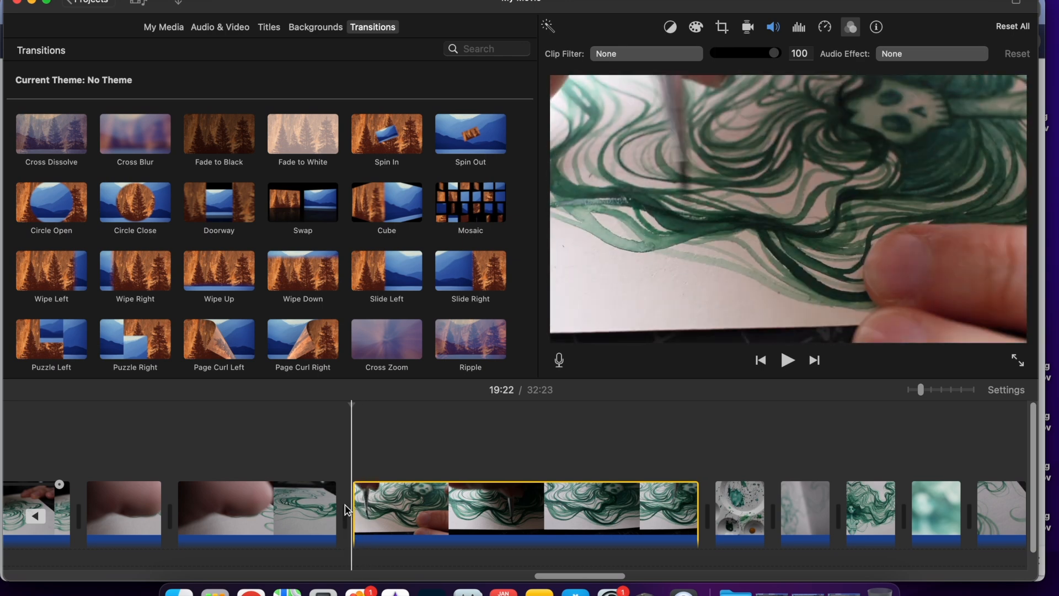
Step: Split a short piece off the start of the skull painting clip and stack it above the start of the green-line clip
key("space")
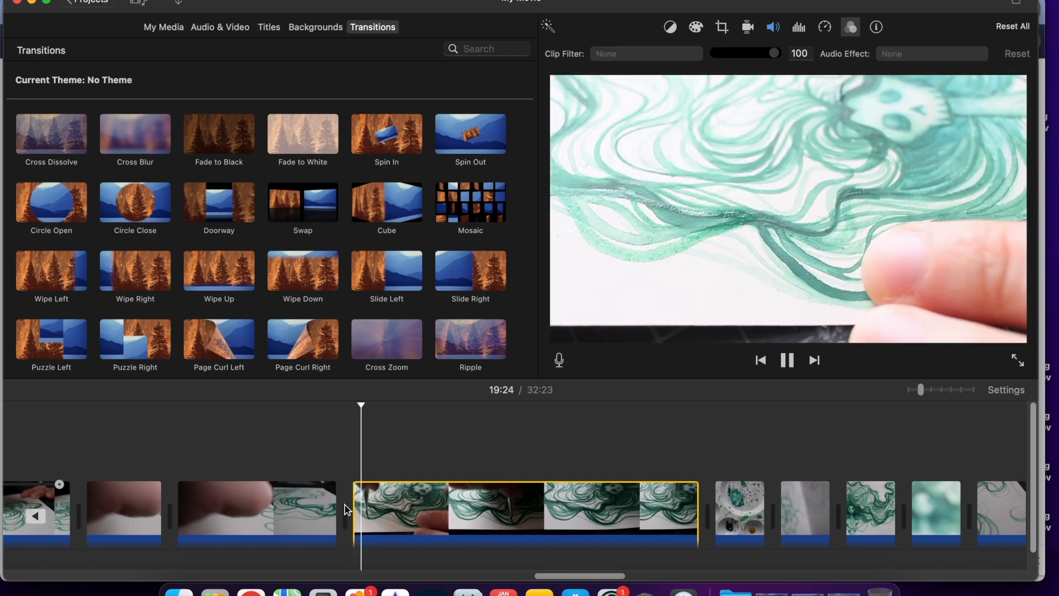
key("space")
key("super+b")
left_click_drag(383, 506, 208, 408)
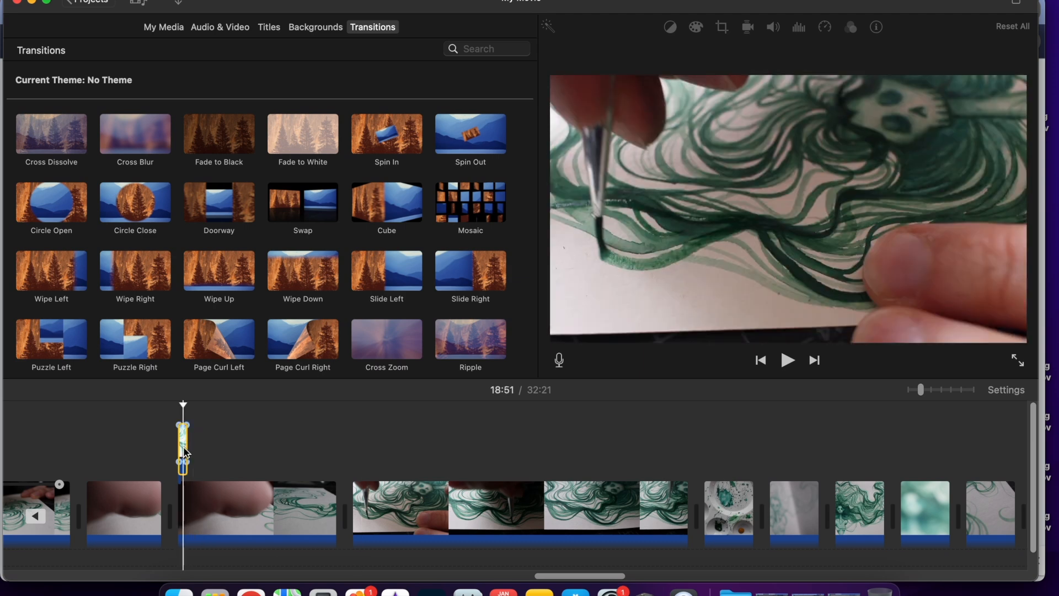
Step: Set the short skull painting overlay to Split Screen in the Left position
left_click(184, 442)
left_click(658, 26)
left_click(592, 53)
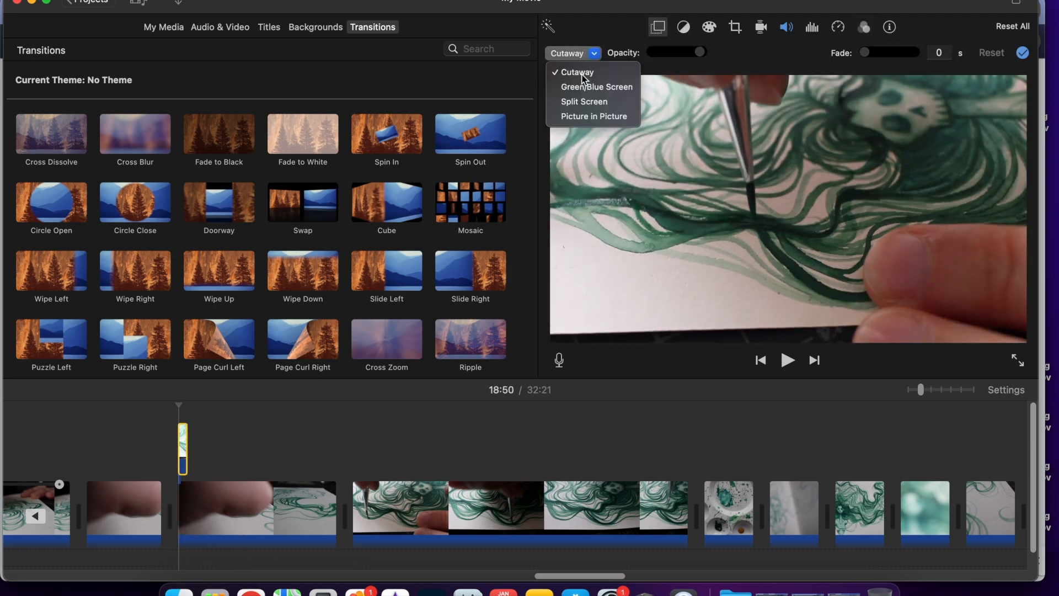
left_click(581, 108)
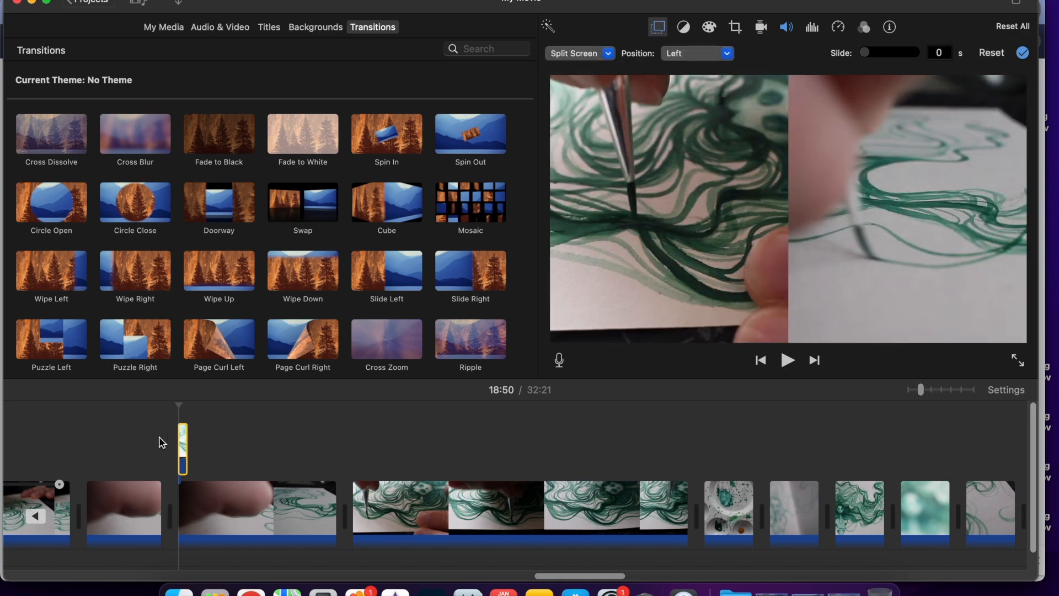
Step: Play the split screen briefly and delete the short skull painting overlay clip
left_click(171, 439)
key("space")
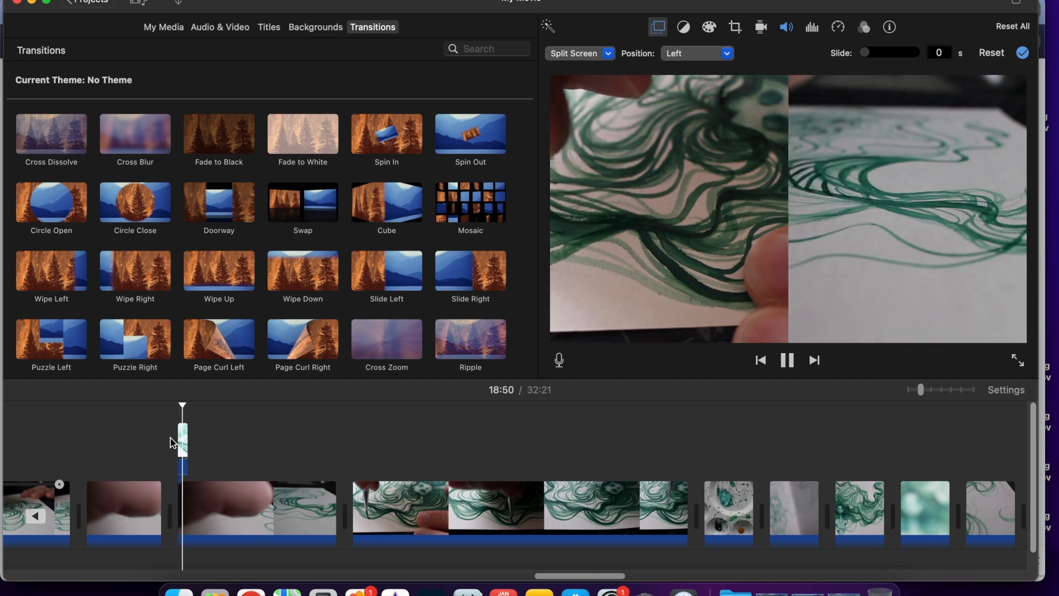
key("space")
left_click(186, 442)
key("Delete")
Step: Try a copy of the green-line clip stacked above itself as Picture in Picture with the inset near the frame's upper-right corner, and delete it
left_click(237, 505)
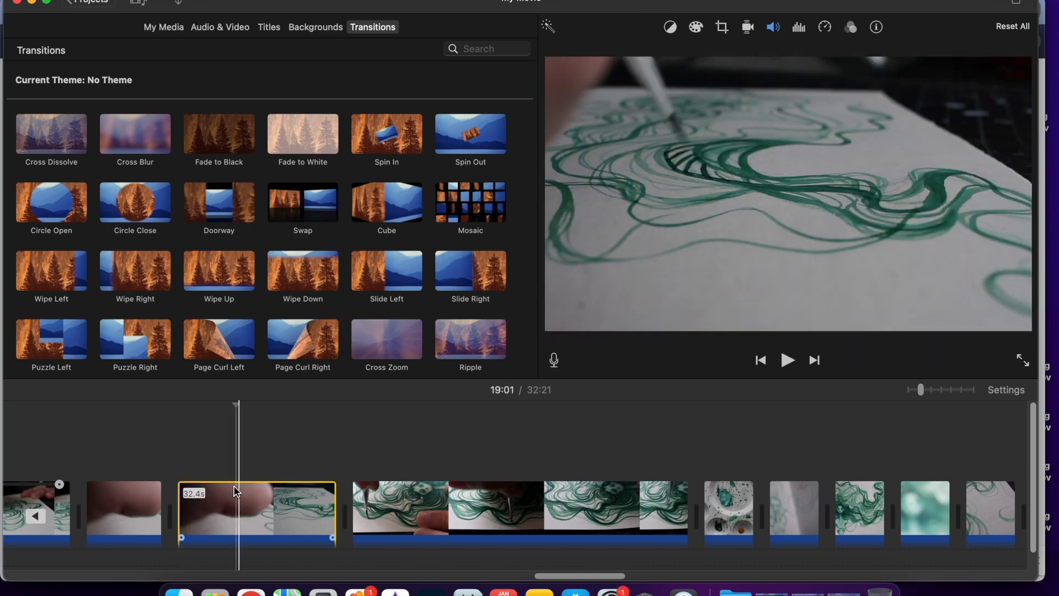
key("super+z")
left_click(658, 27)
left_click(584, 55)
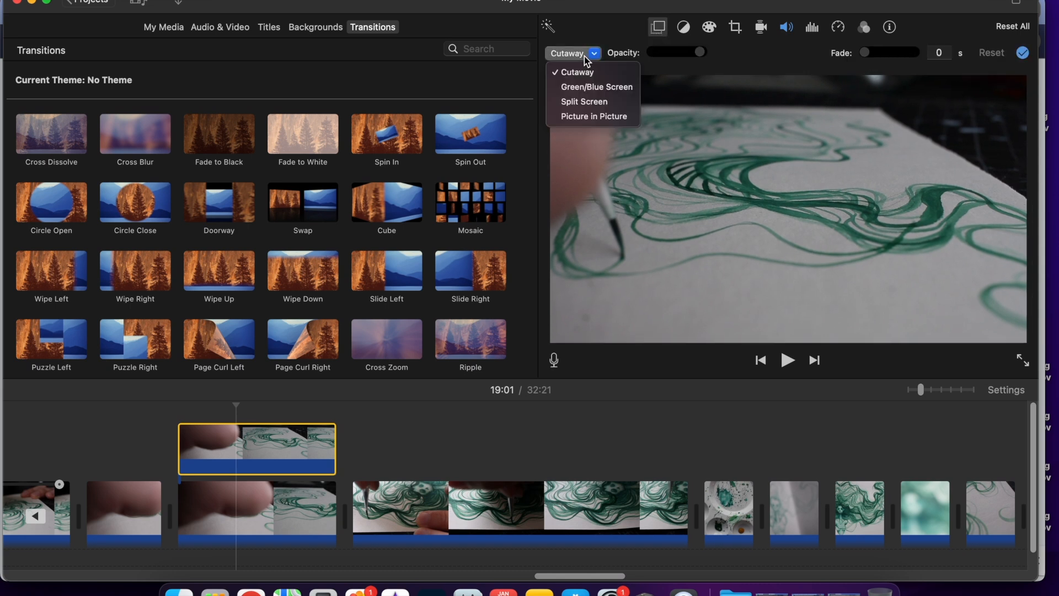
left_click(593, 117)
left_click_drag(926, 141, 989, 116)
left_click(324, 447)
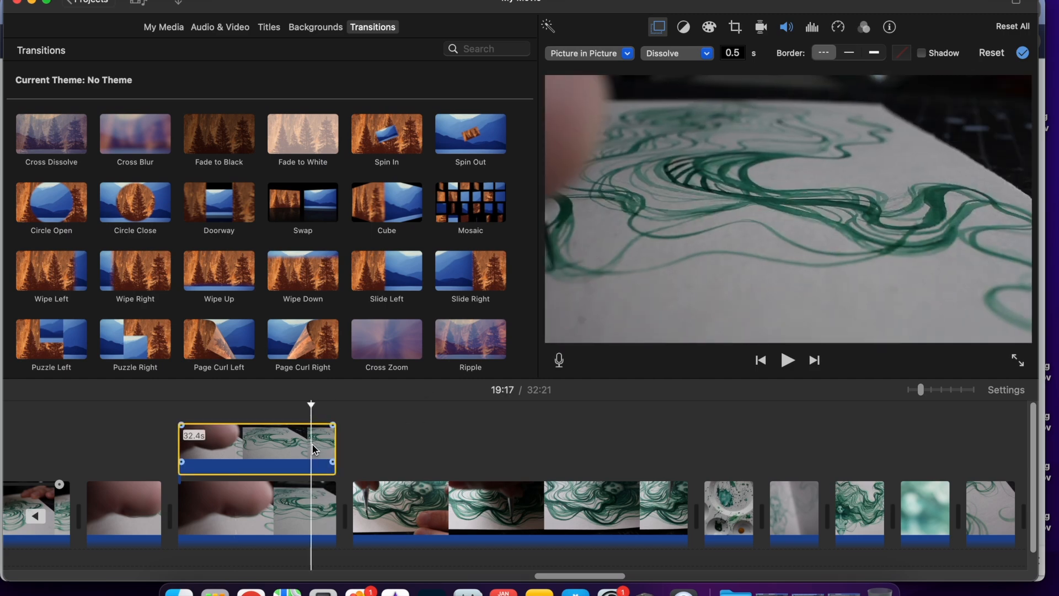
key("Delete")
Step: Move the 25% slow-motion clip above the start of the green-line clip and delete the hand close-up clip just before the green-line clip
left_click(440, 510)
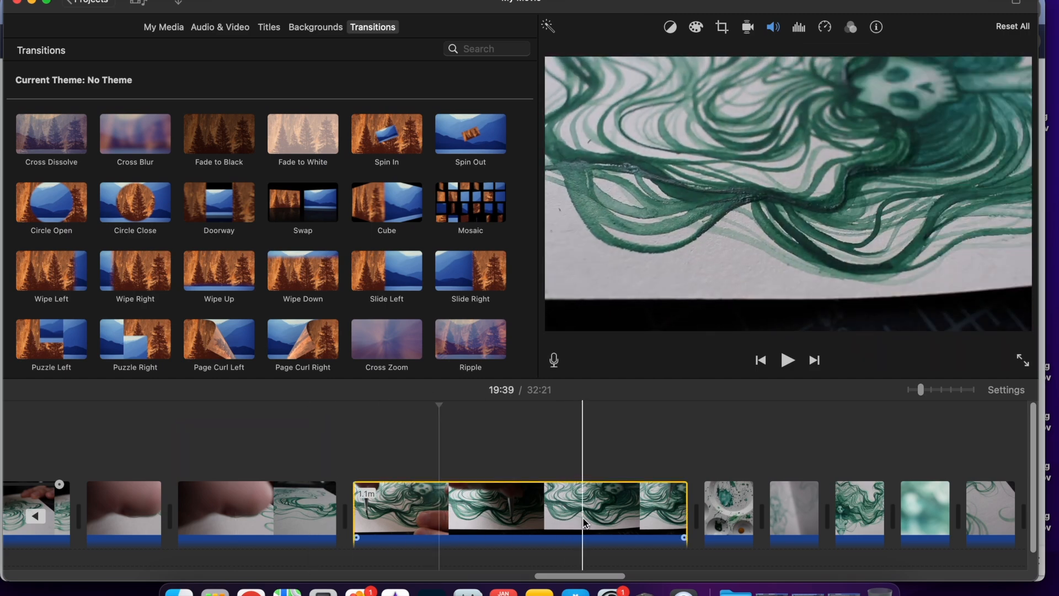
scroll(442, 560, "left", 5)
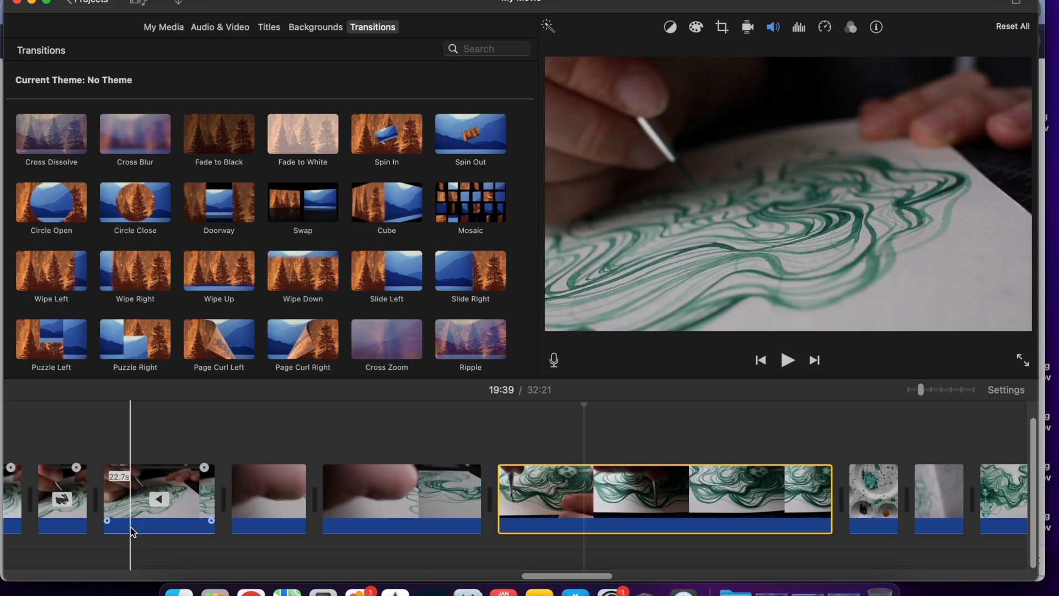
scroll(127, 516, "left", 3)
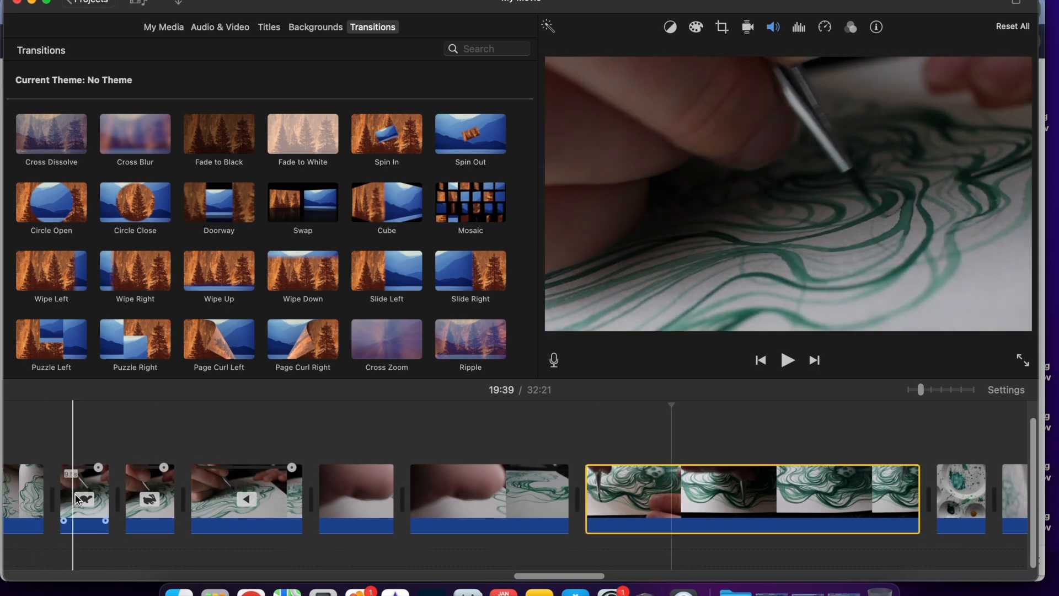
left_click(94, 499)
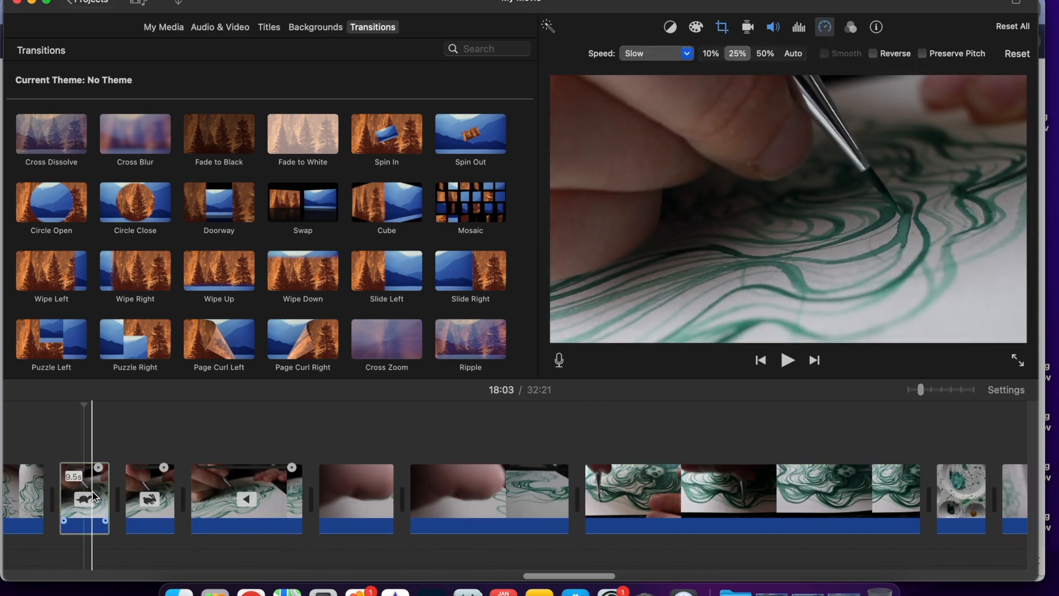
key("Delete")
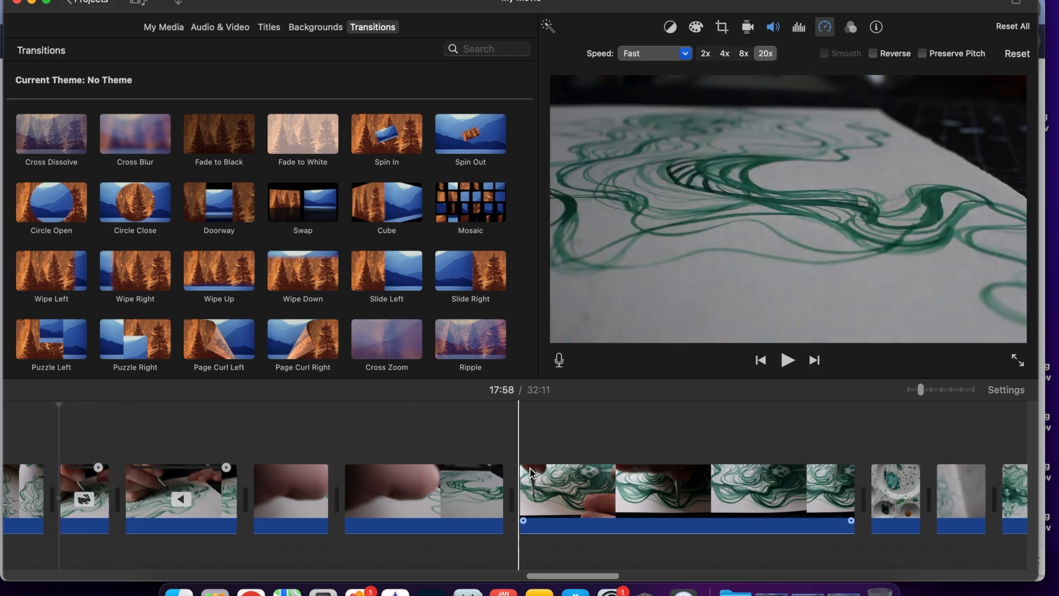
key("super+z")
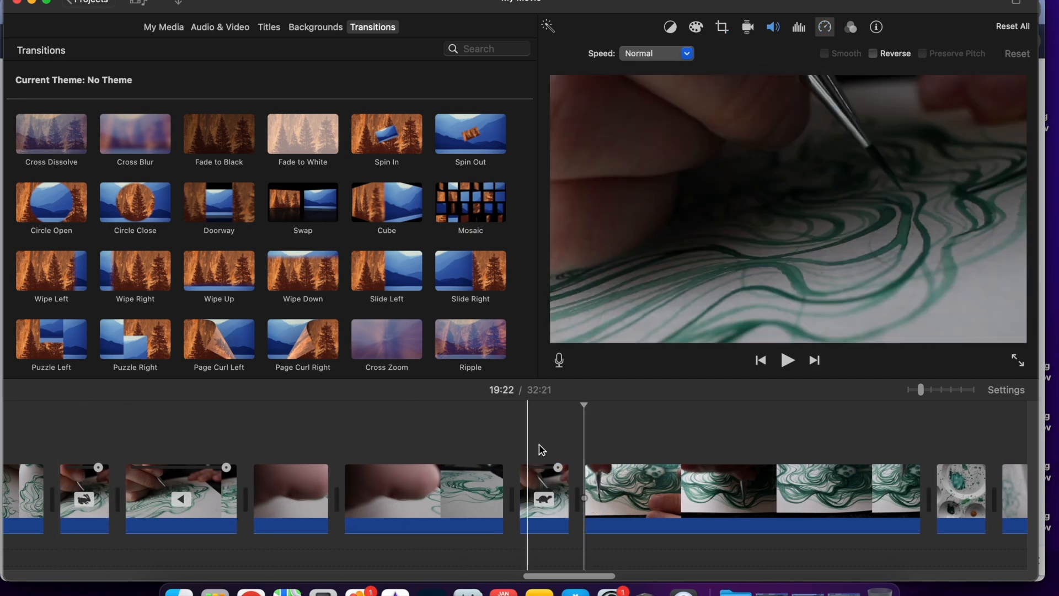
left_click_drag(543, 488, 366, 403)
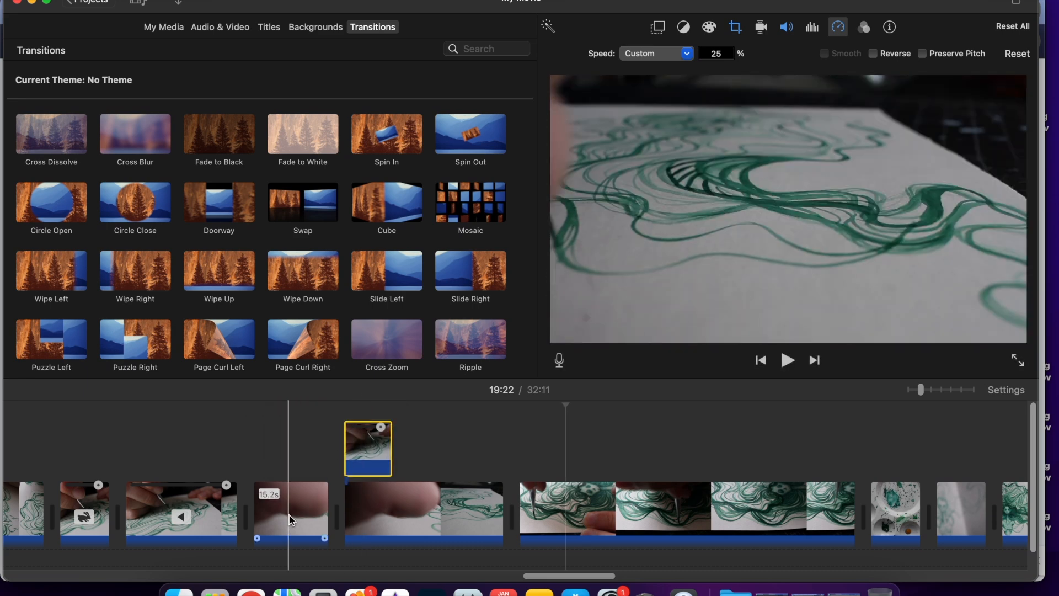
left_click(290, 515)
key("Delete")
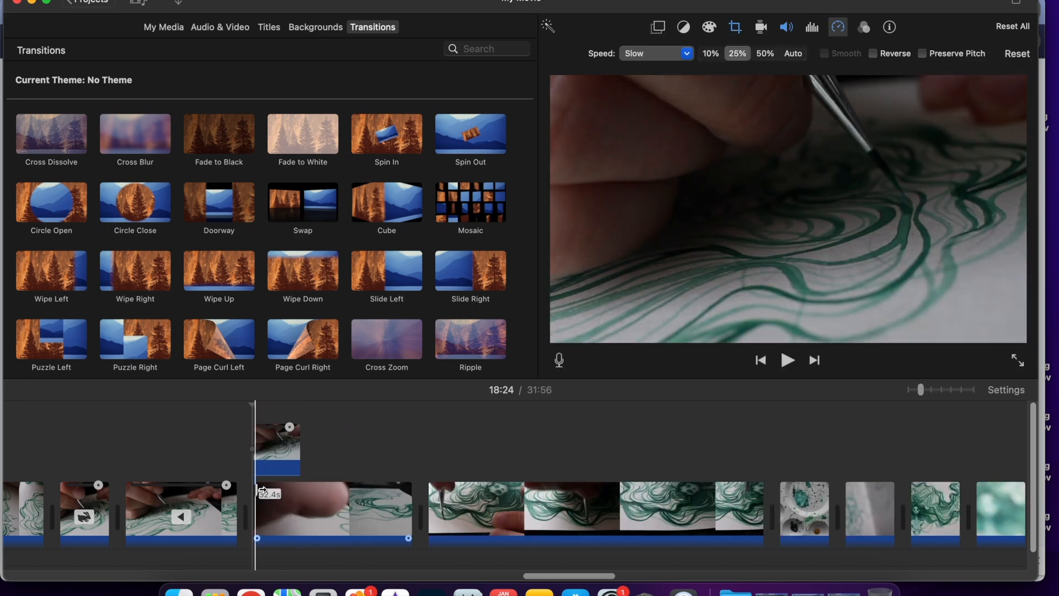
Step: Set the slow-motion overlay to Picture in Picture, place the inset in the frame's upper-right corner and enlarge it to about half the frame width
left_click(270, 448)
left_click(657, 27)
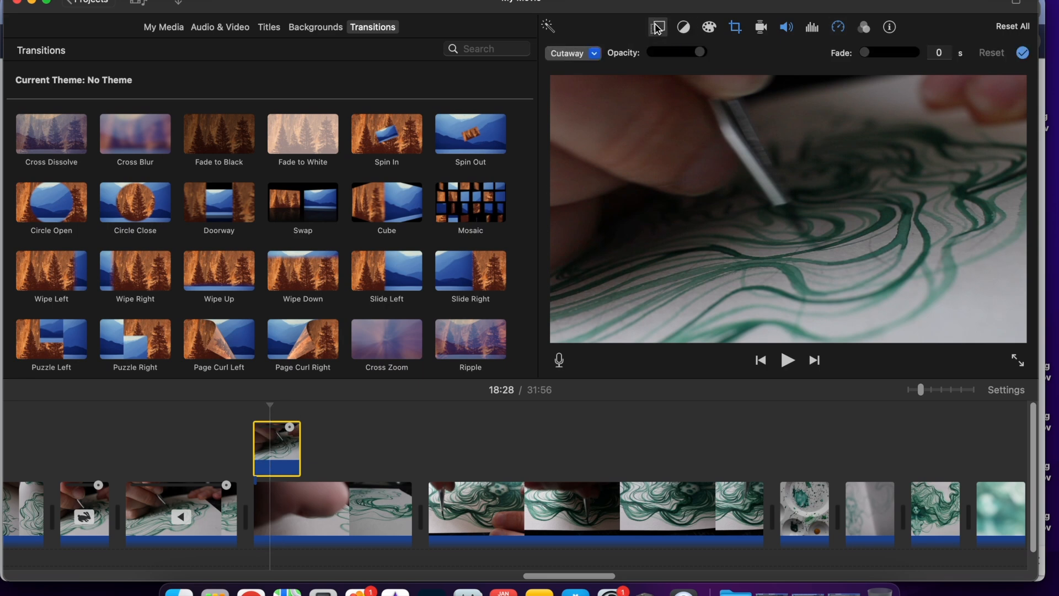
left_click(566, 54)
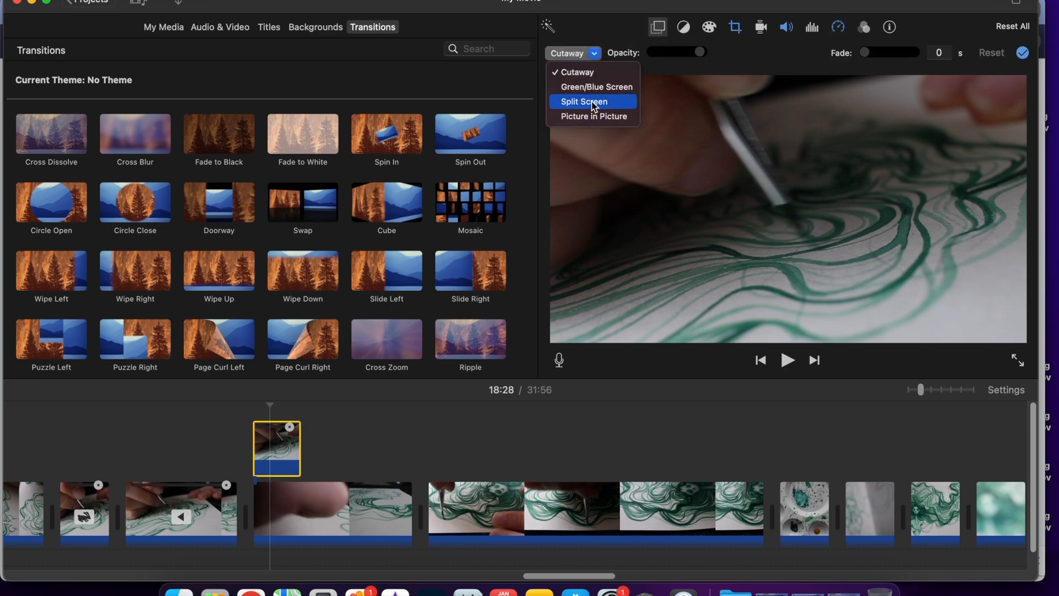
left_click(594, 116)
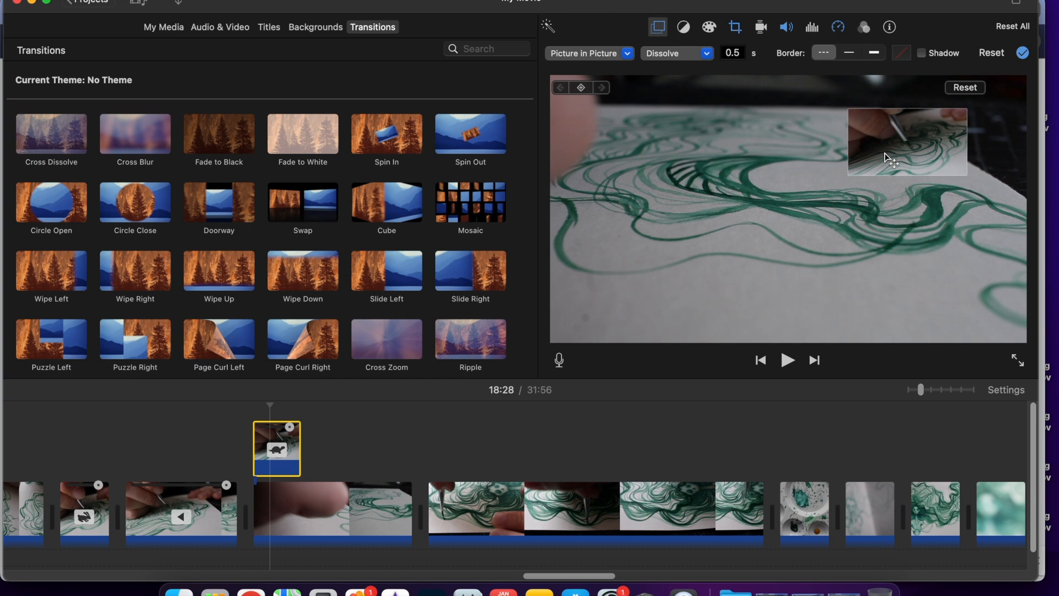
left_click_drag(913, 151, 939, 121)
left_click(943, 120)
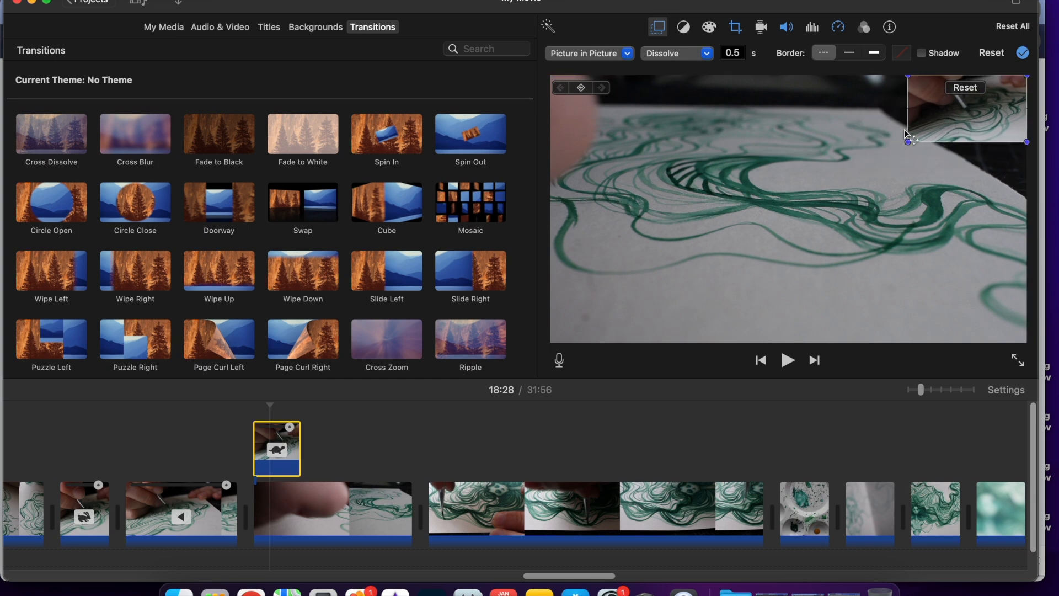
left_click_drag(908, 140, 802, 203)
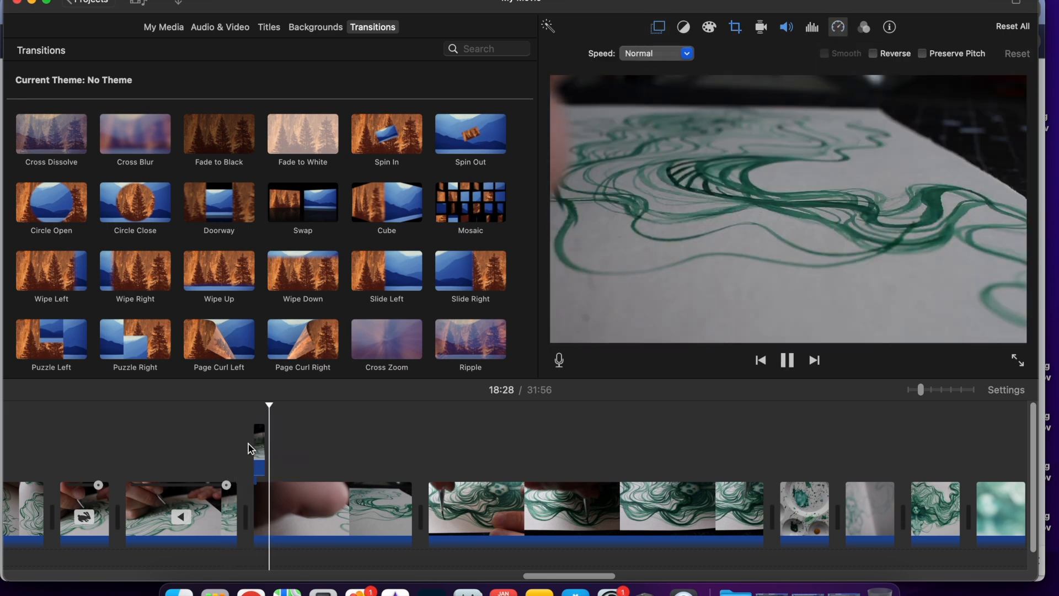
Step: Play back the start of the green-line clip to check the picture-in-picture overlay
key("space")
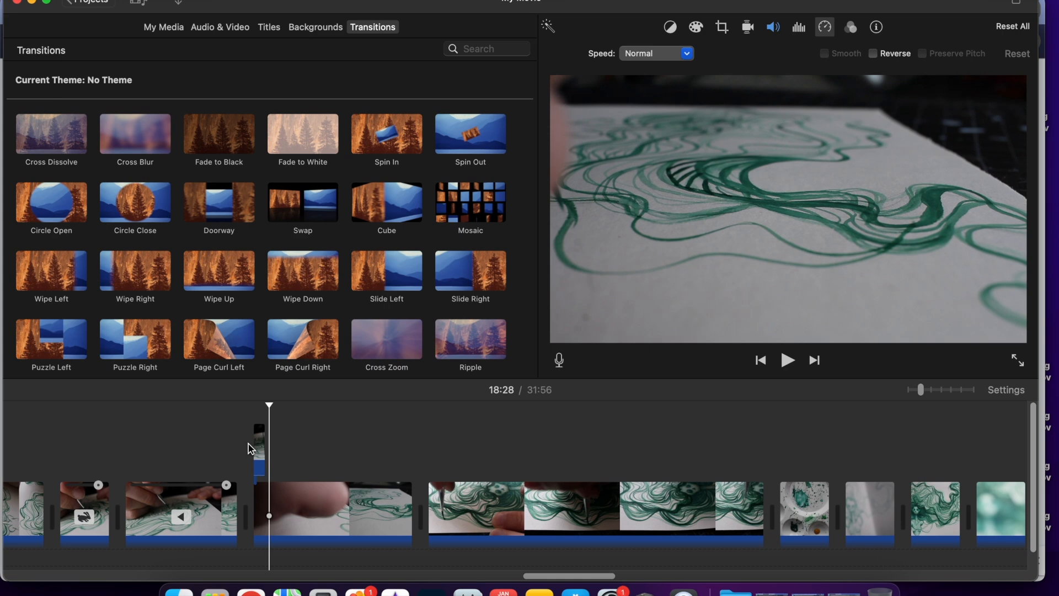
left_click(262, 408)
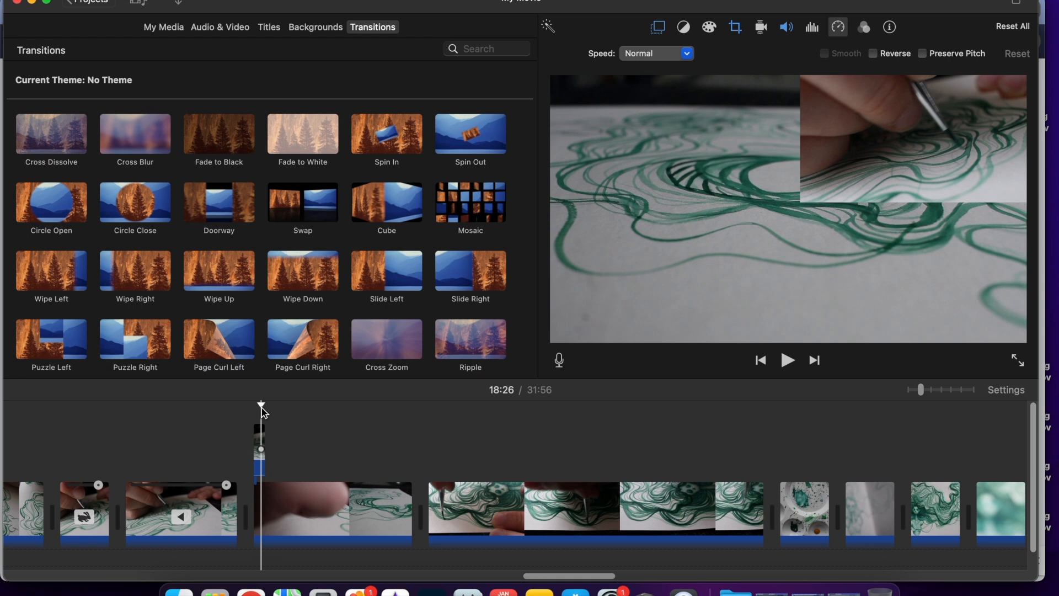
left_click(244, 411)
key("space")
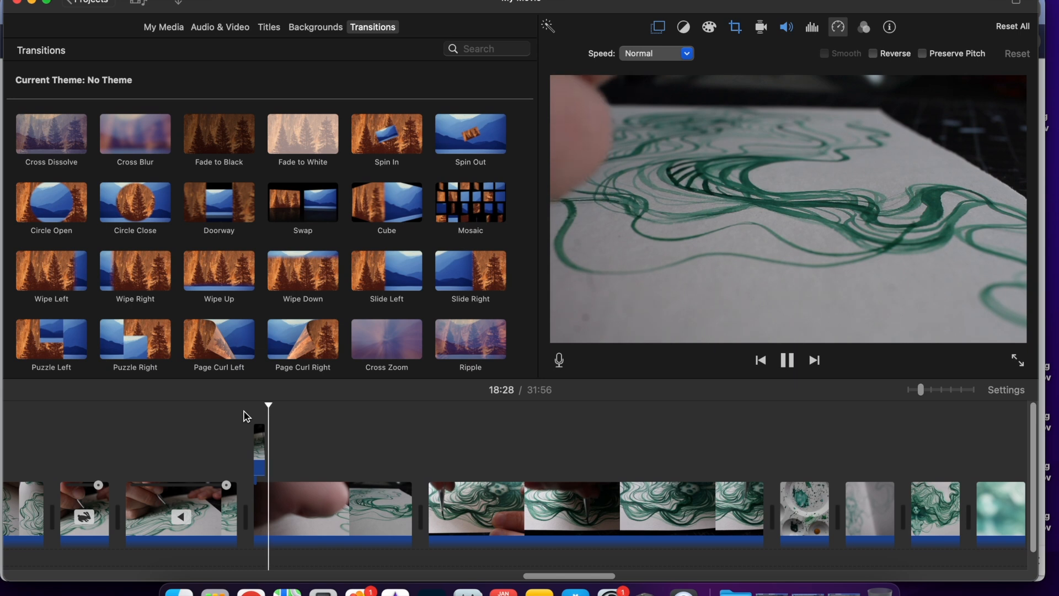
key("space")
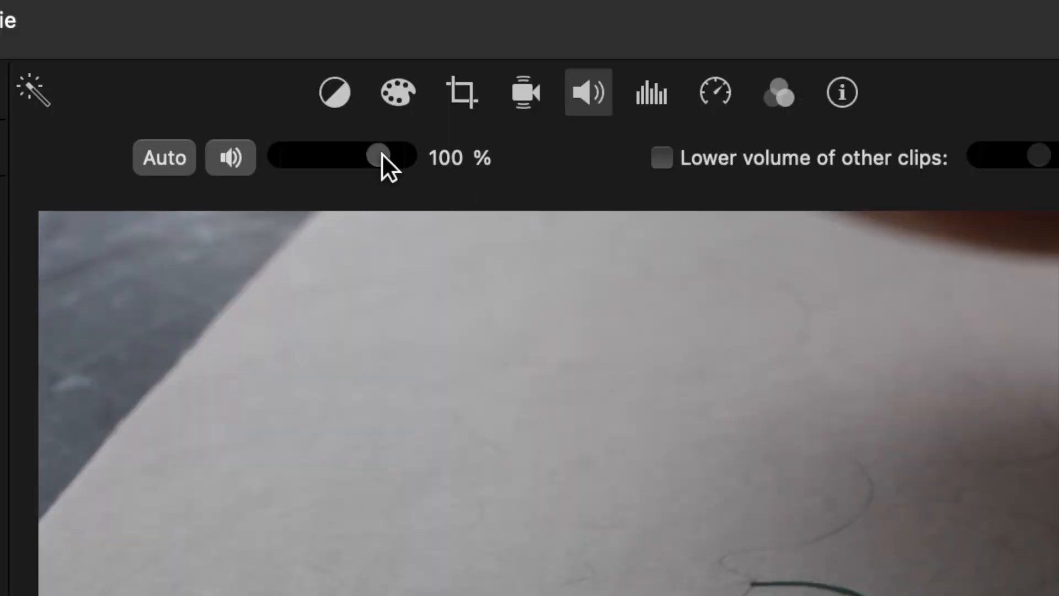
Step: Set the volume of all selected clips to 0% and mute them
left_click_drag(683, 73, 613, 70)
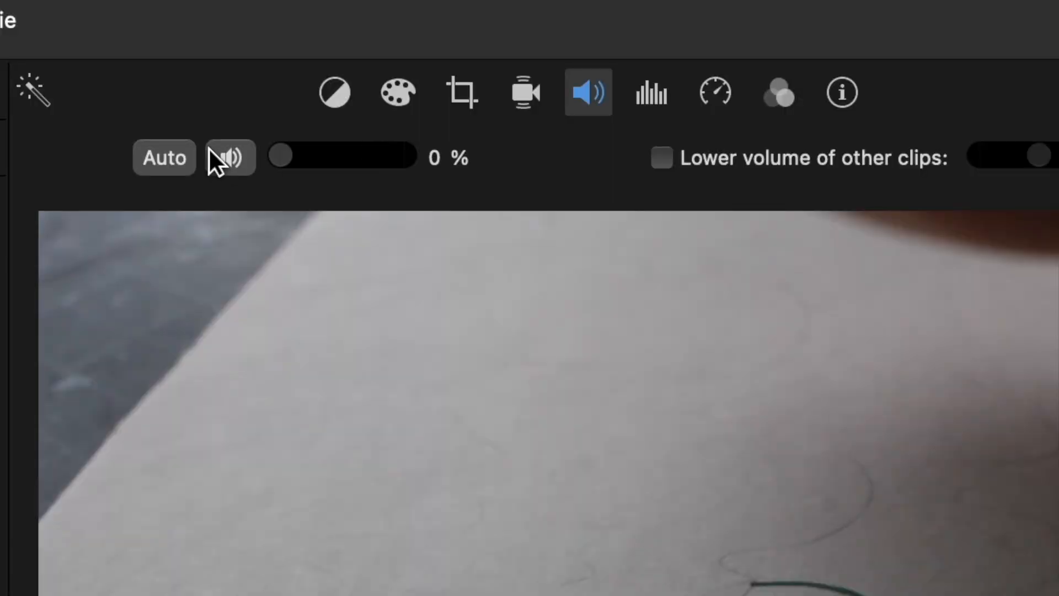
left_click(621, 75)
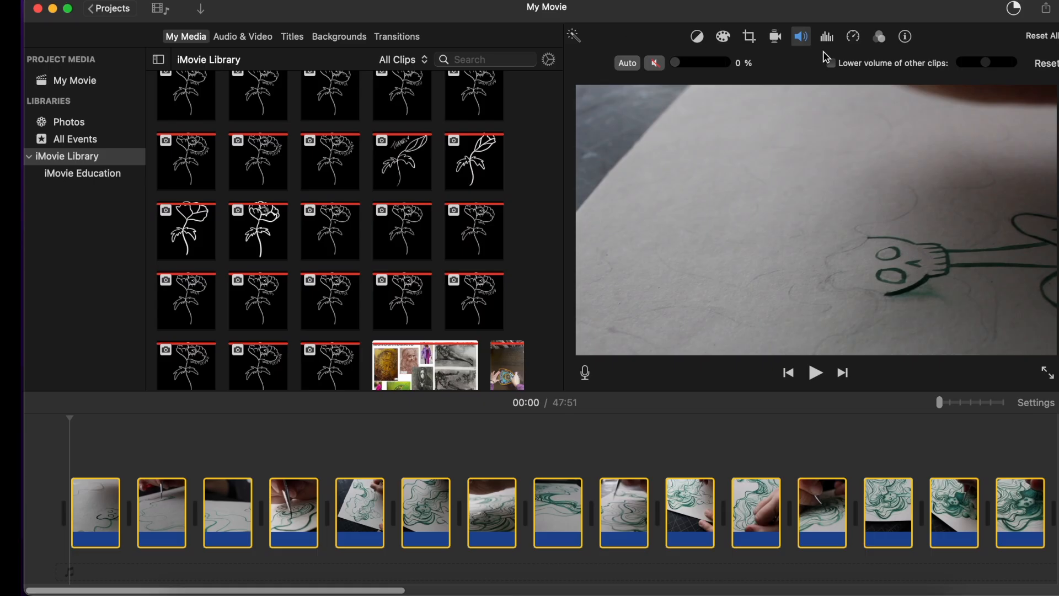
left_click(600, 94)
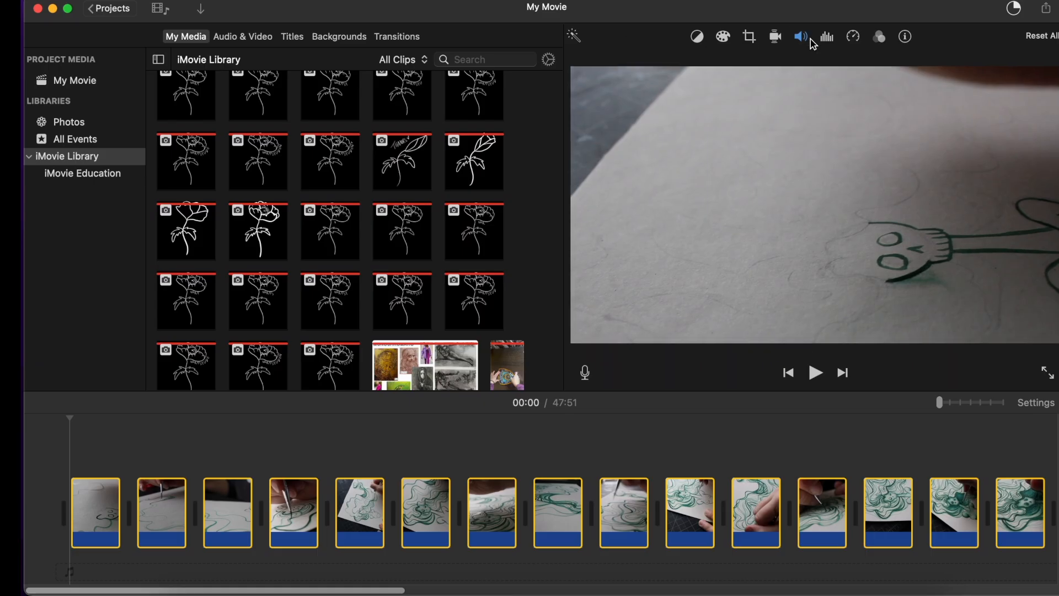
Step: Unmute all selected clips, set their volume to 48% and deselect them
left_click(801, 36)
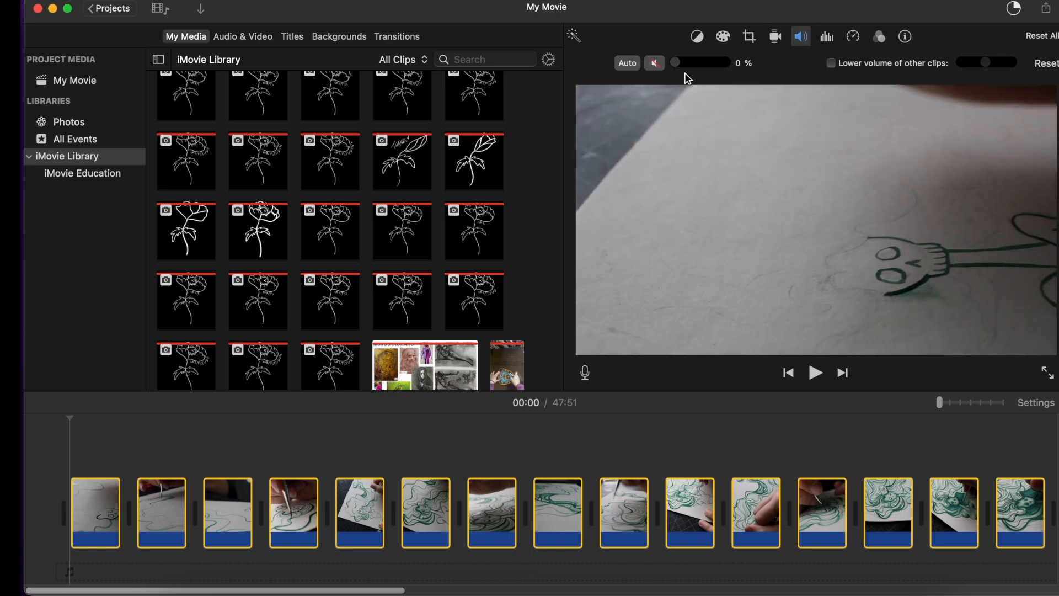
left_click(656, 65)
left_click(486, 461)
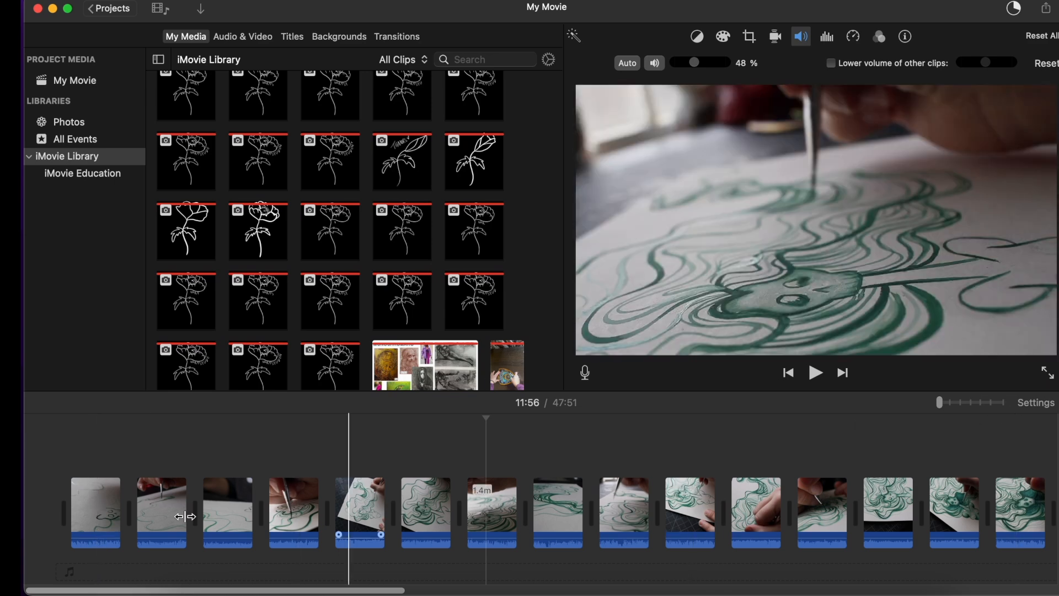
Step: Lower the volume of the first clip in the timeline to 0% on its audio waveform
key("super+equal")
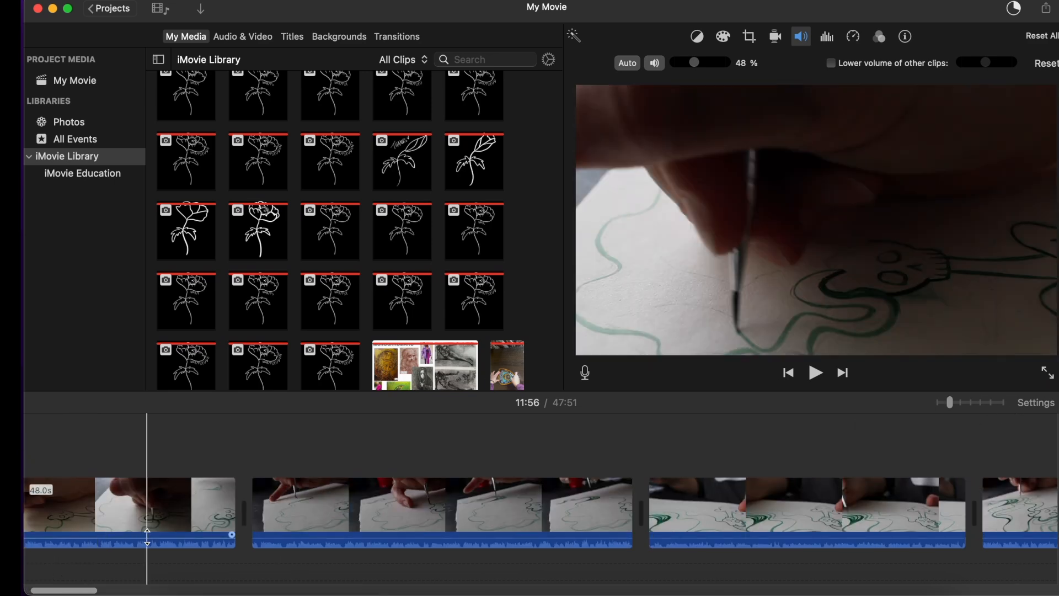
scroll(147, 536, "left", 3)
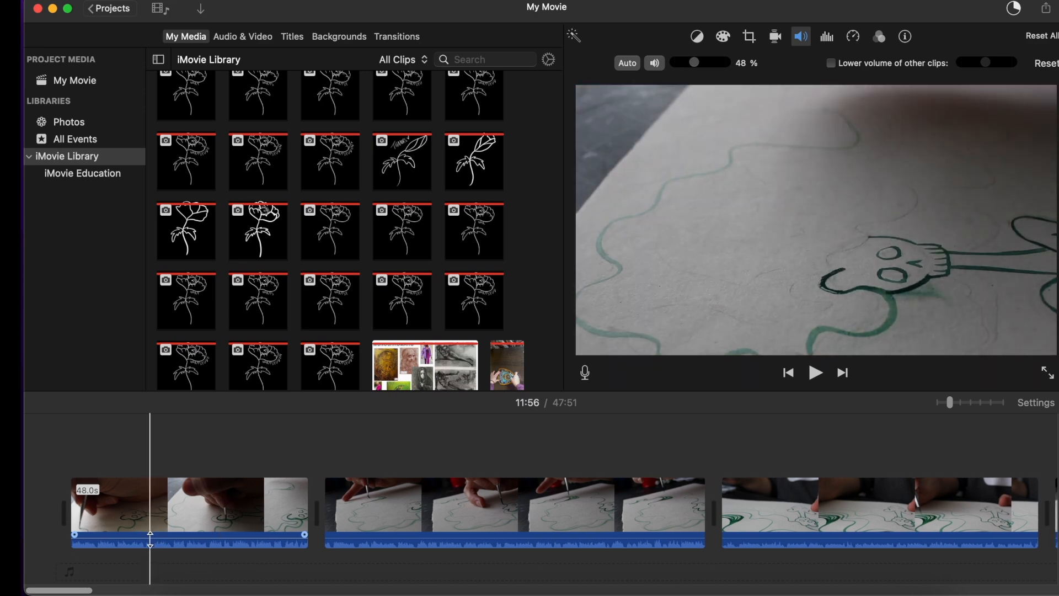
left_click_drag(148, 535, 147, 560)
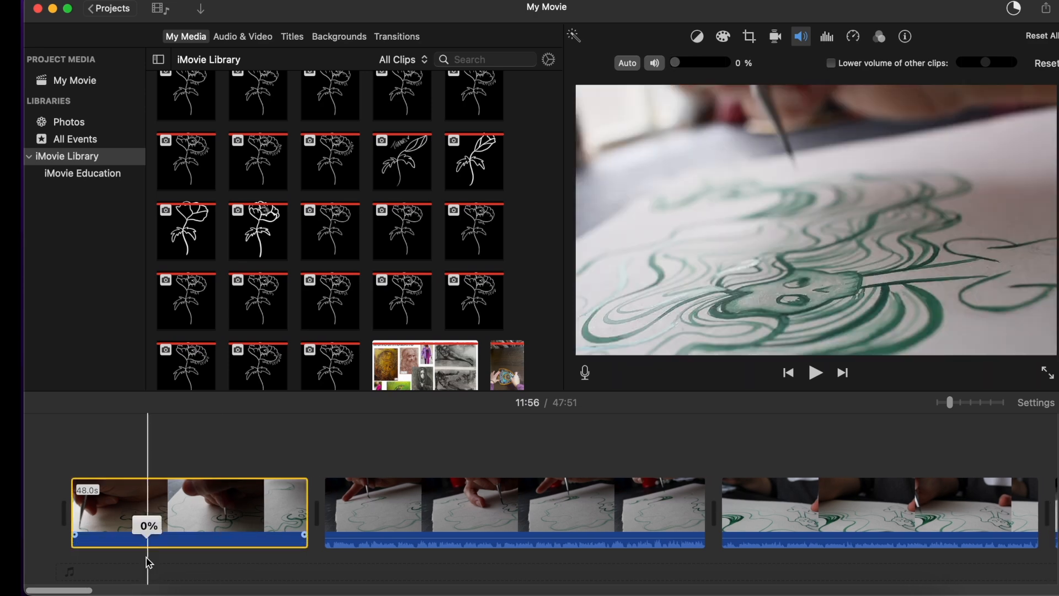
Step: Add the track "Dwowdo - memories [Thematic]" as background music from the start of the movie and select it
left_click(50, 525)
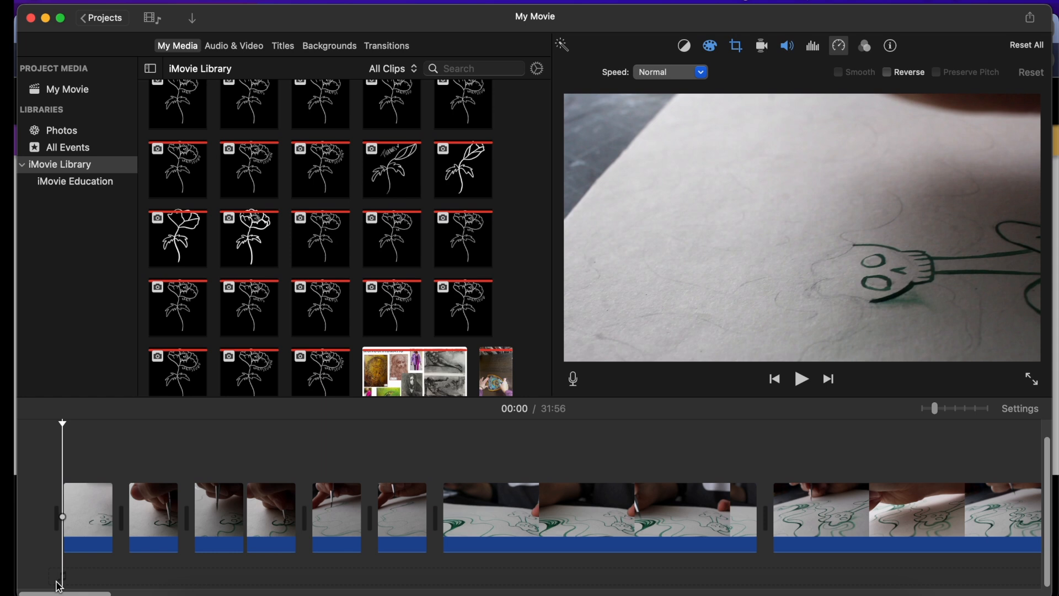
mouse_move(61, 582)
left_mouse_down()
mouse_move(813, 563)
mouse_move(54, 577)
left_mouse_up()
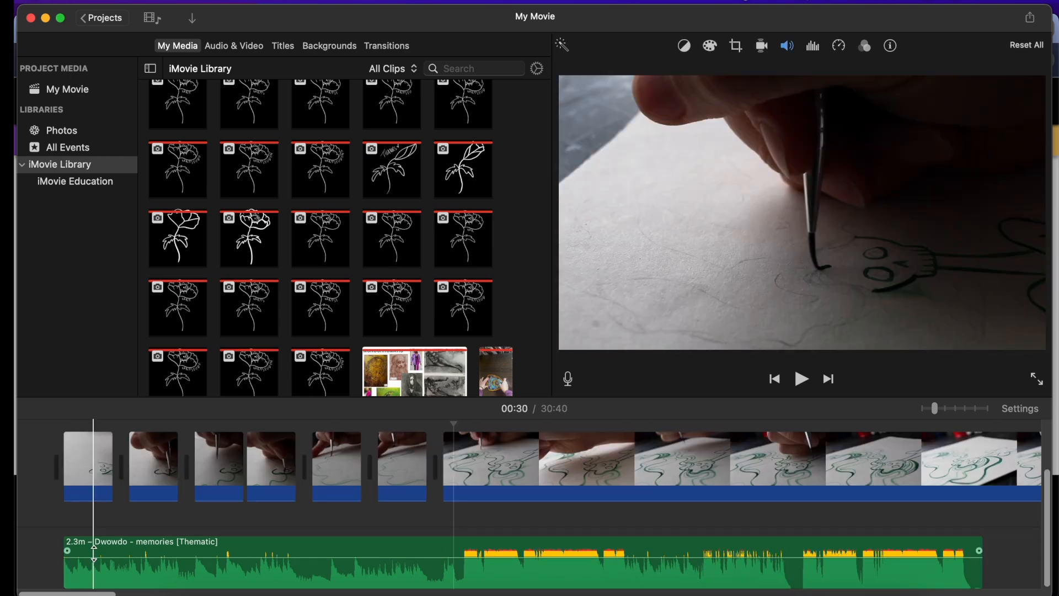
left_click(94, 557)
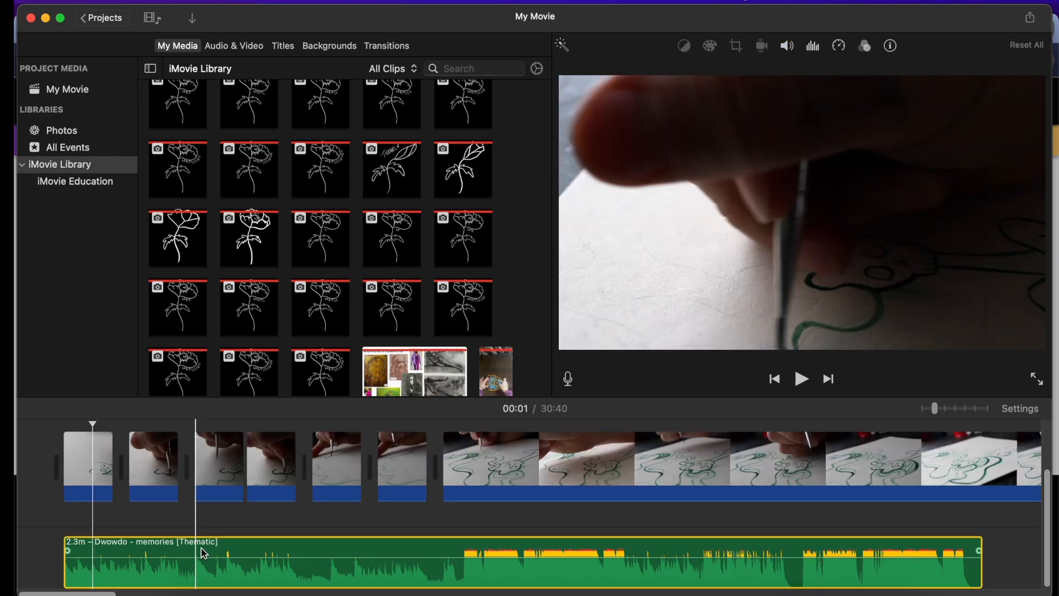
Step: Place the playhead at the start of the movie and start recording a voiceover
left_click(63, 522)
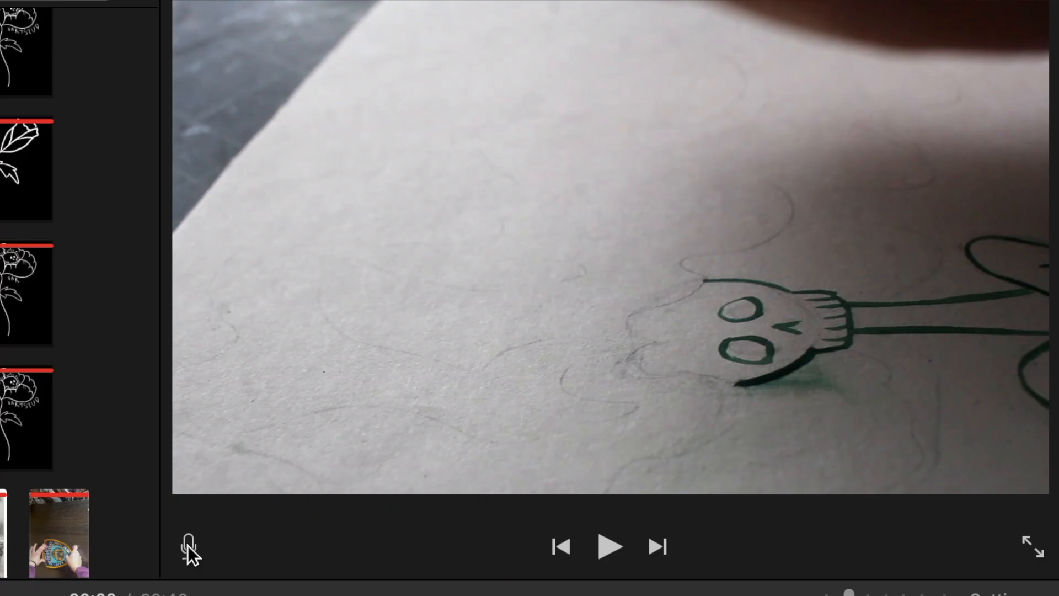
left_click(188, 546)
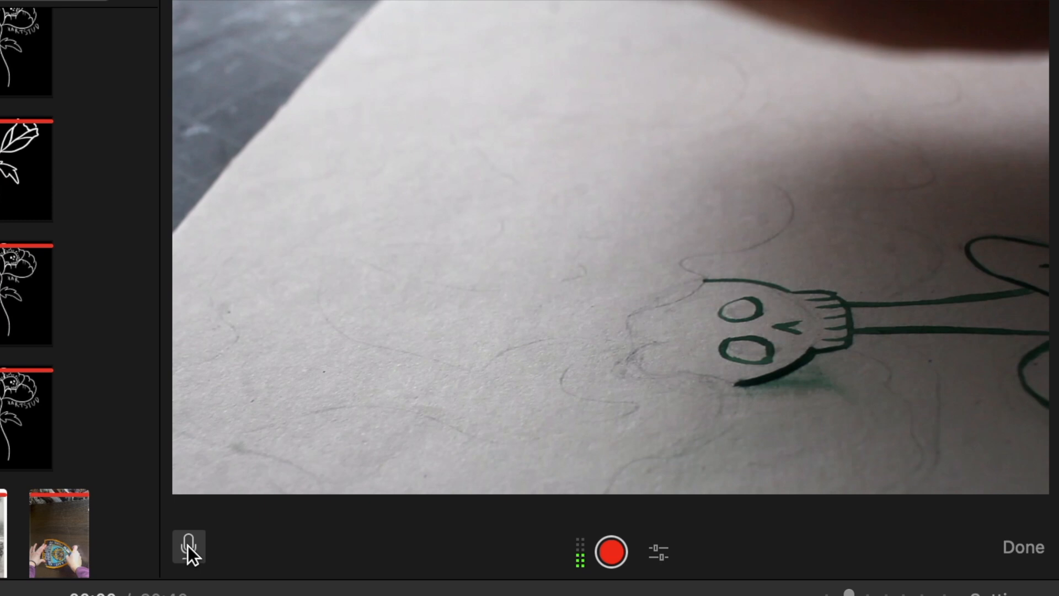
left_click(612, 549)
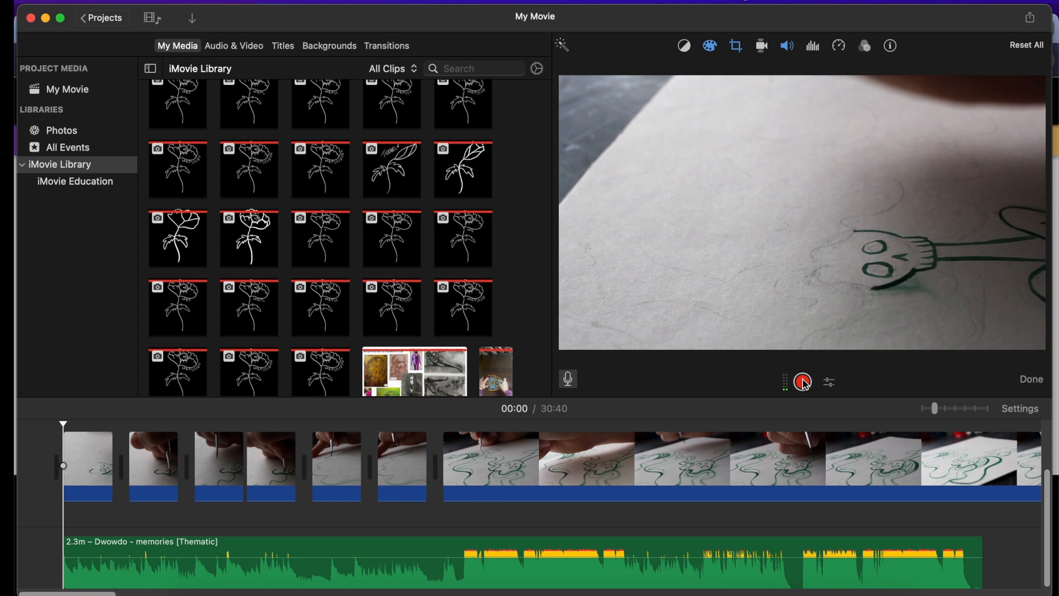
Step: Record a voiceover of about 4.5 seconds from the start of the movie and play it back with the music
left_click(804, 383)
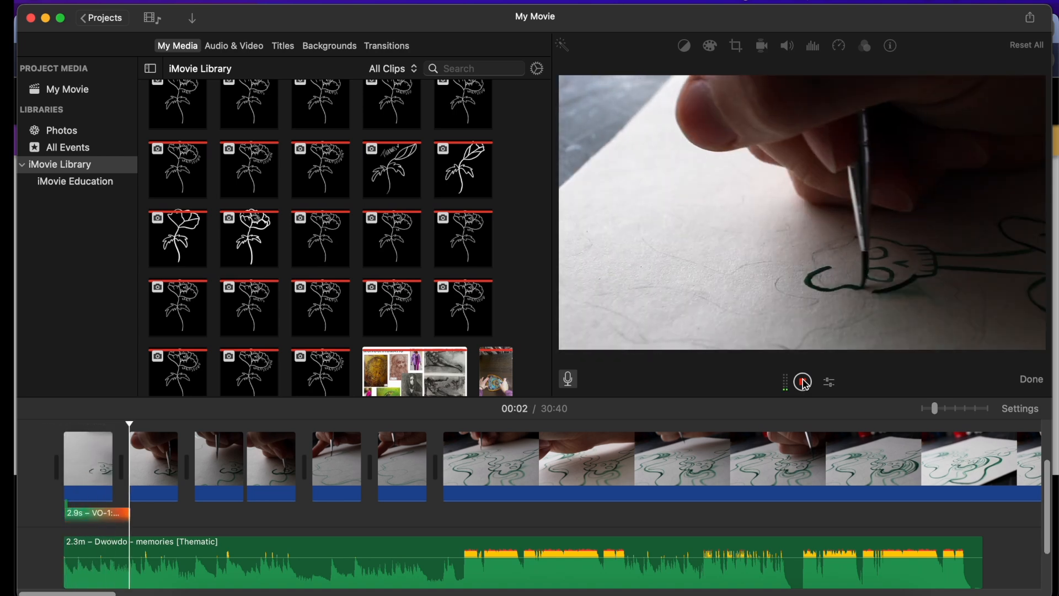
left_click(804, 382)
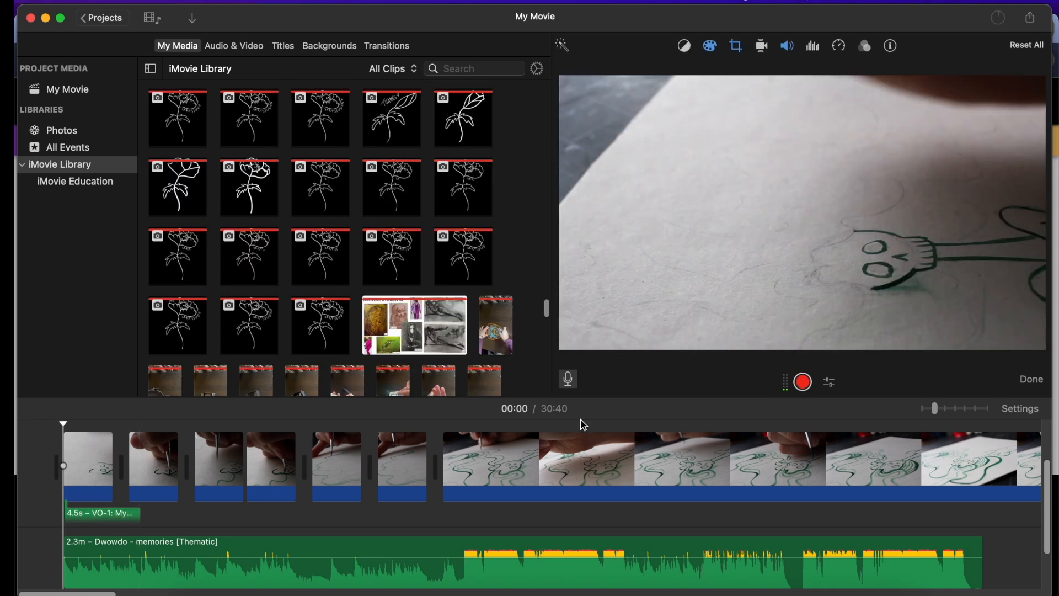
scroll(346, 452, "down", 2)
scroll(346, 453, "up", 2)
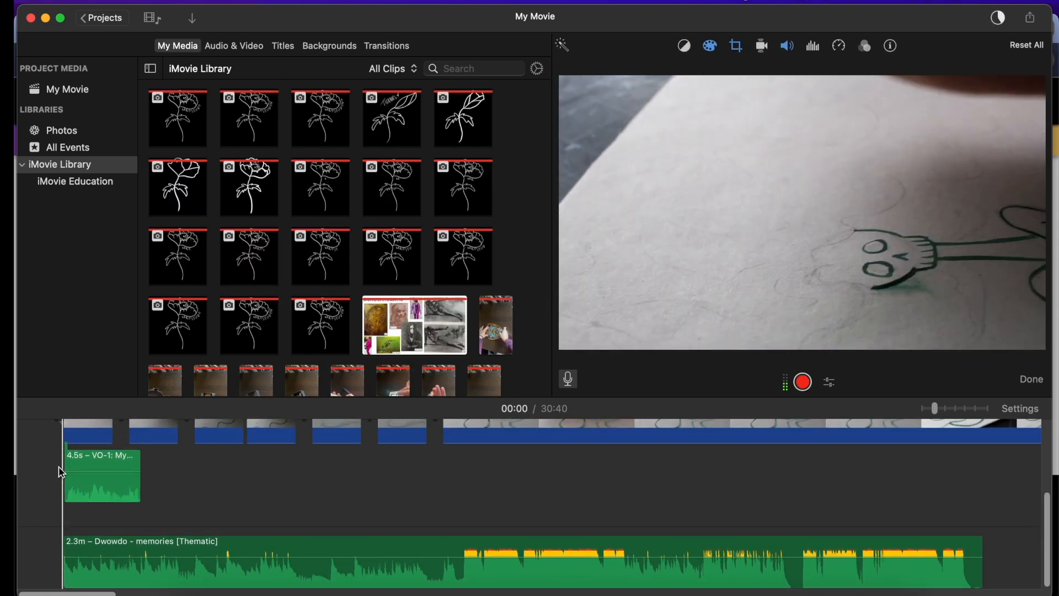
key("space")
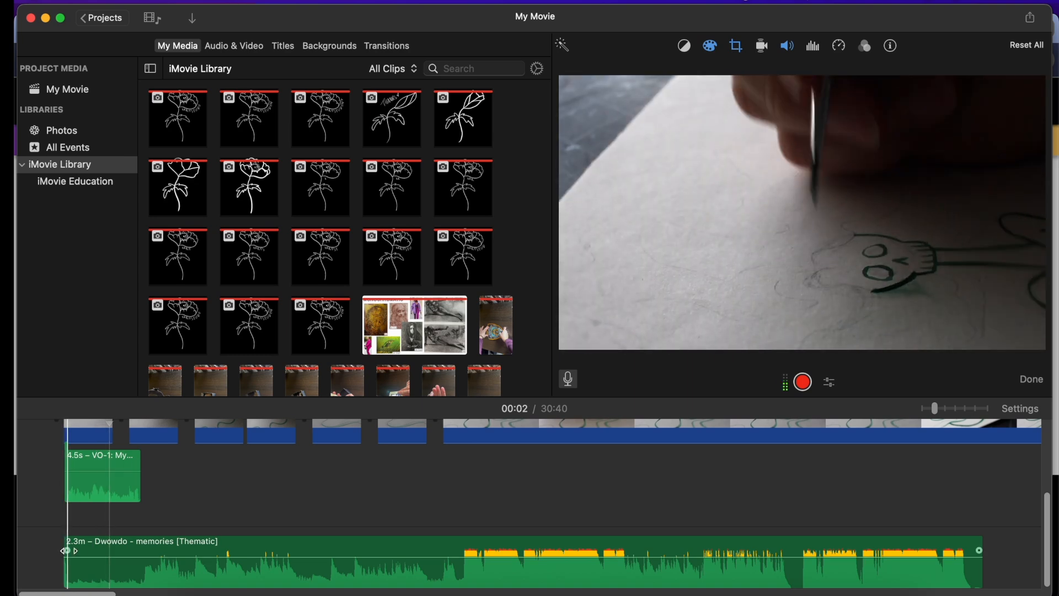
Step: Show the volume controls for the voiceover clip and raise its volume on the audio waveform
left_click(96, 498)
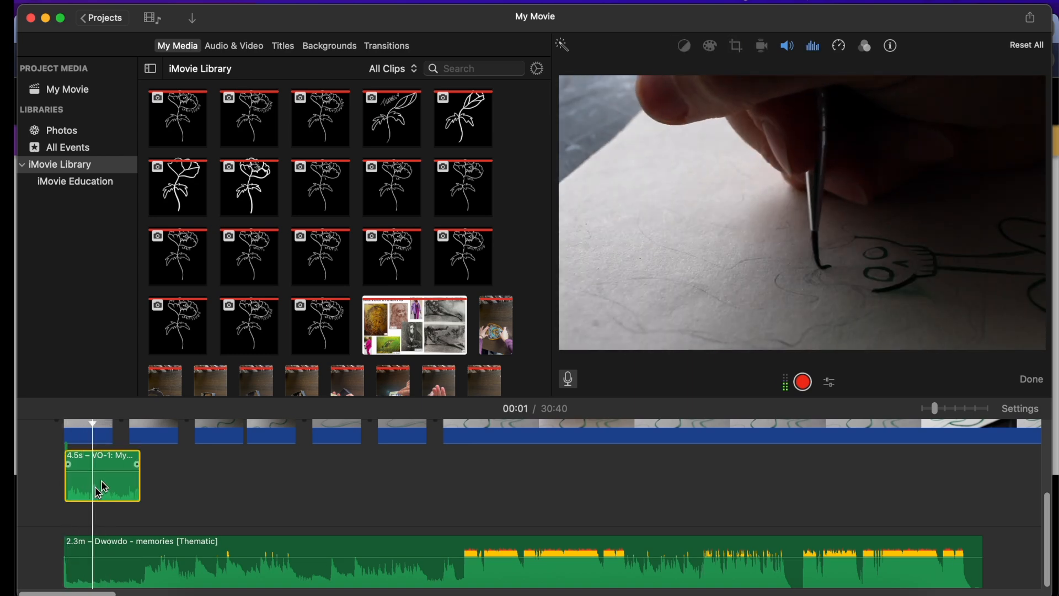
left_click(793, 50)
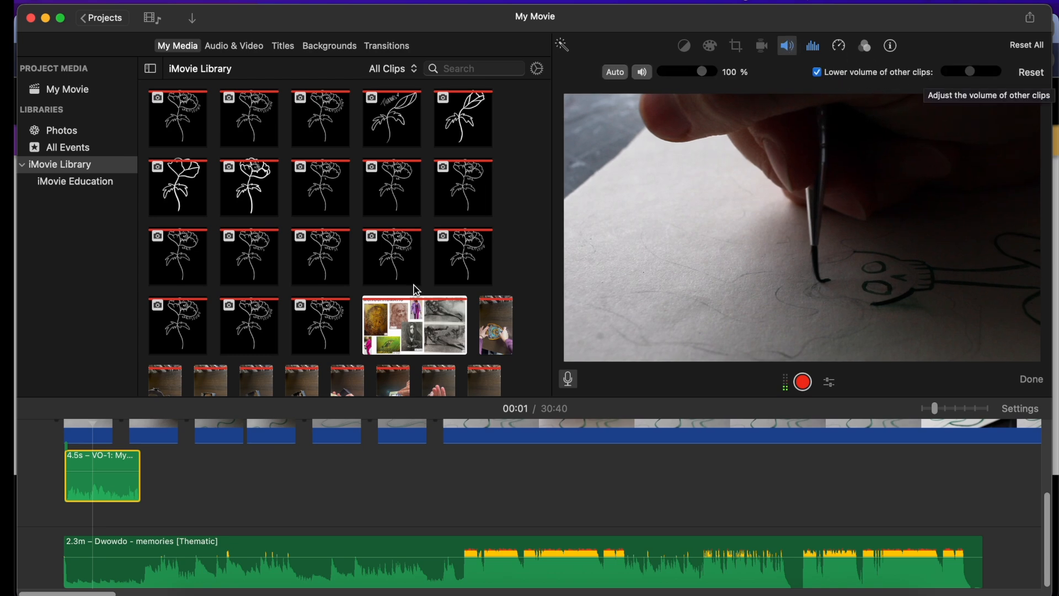
mouse_move(95, 471)
left_click_drag(96, 471, 95, 453)
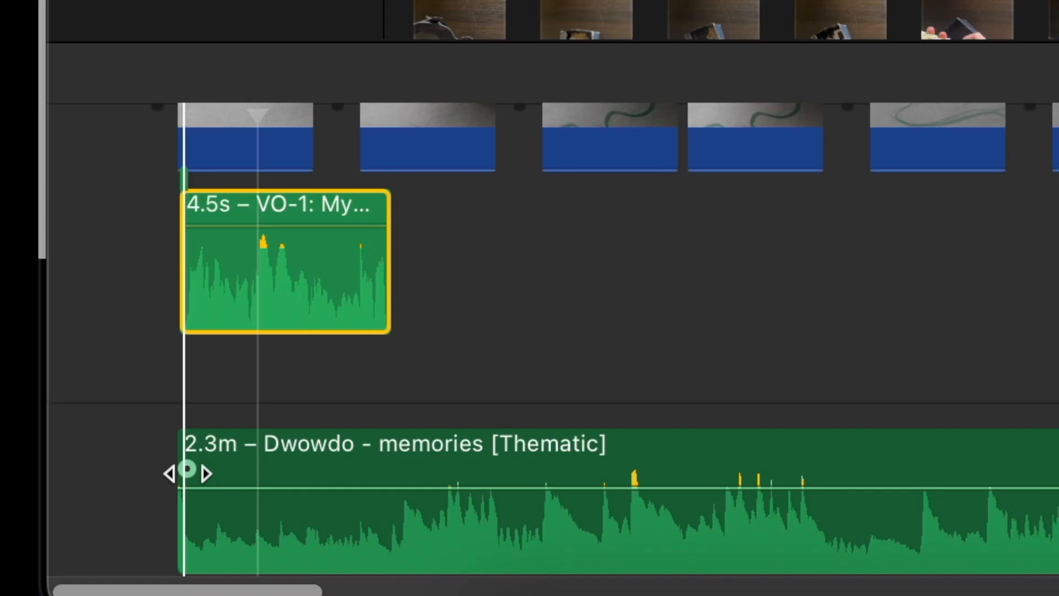
left_click_drag(66, 551, 93, 550)
left_click_drag(266, 468, 270, 468)
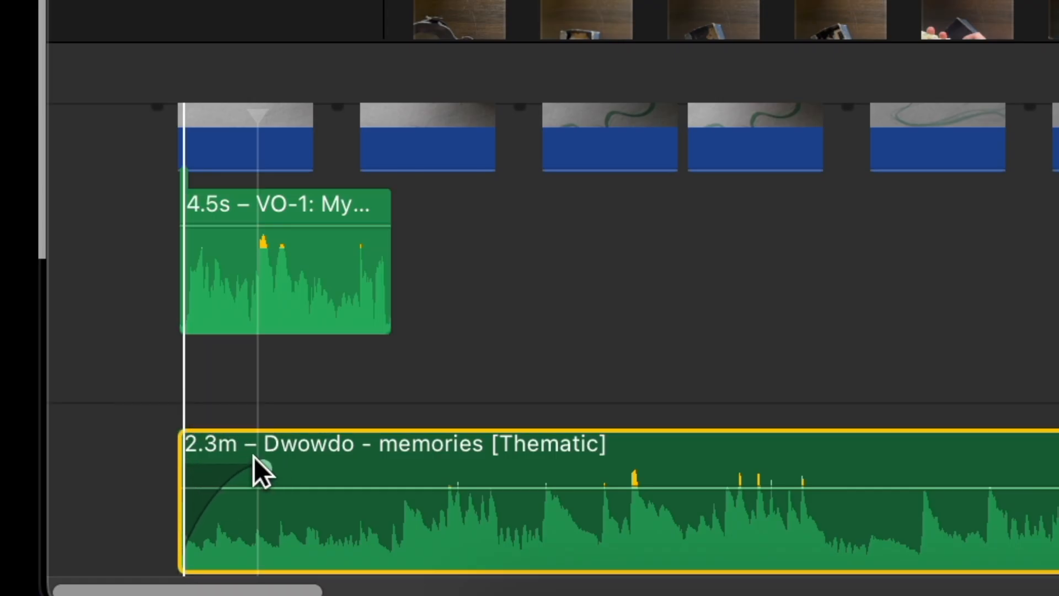
key("super+z")
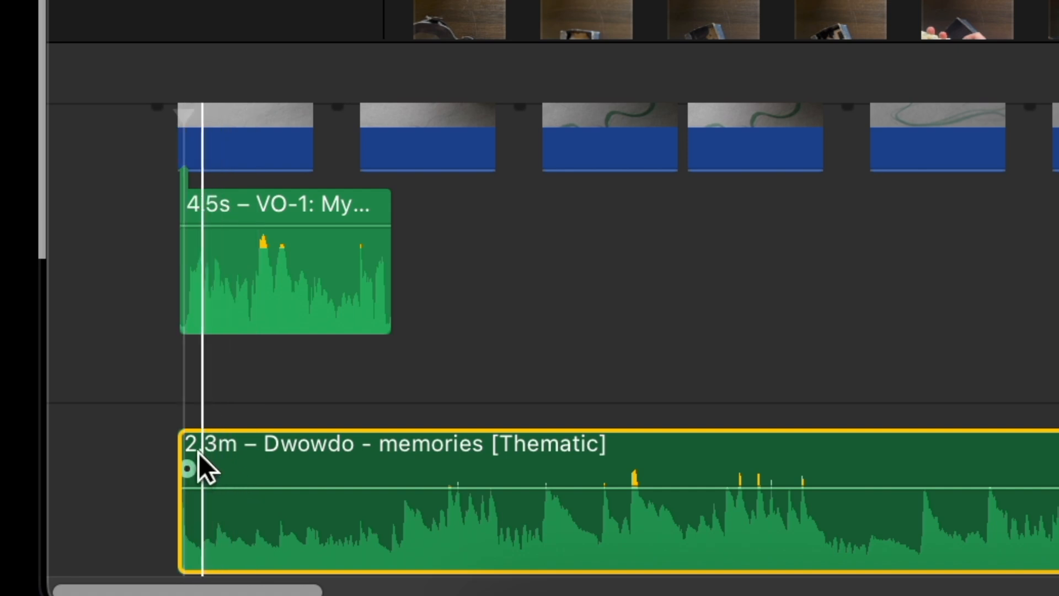
Step: Add a long fade-in at the start of the background music track
left_click(865, 376)
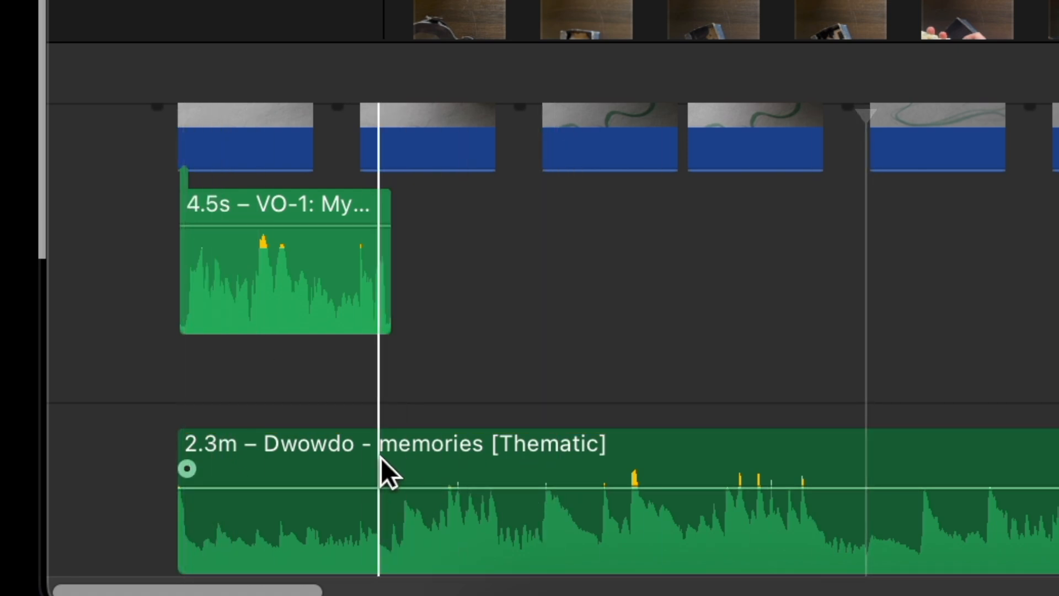
left_click_drag(188, 469, 473, 469)
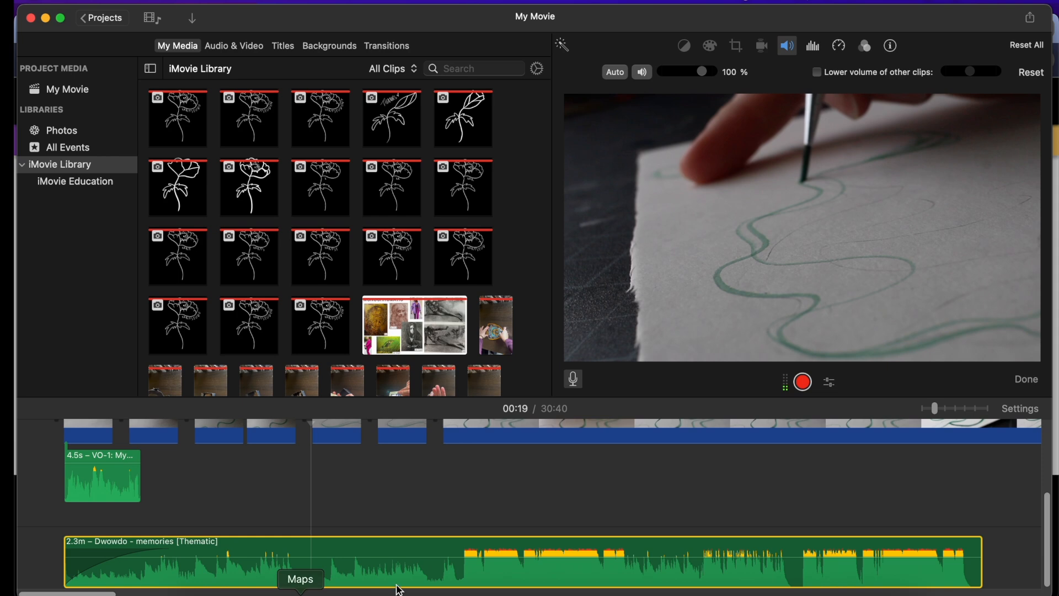
Step: Cut the background music to its first 19.8 seconds, fade out its end and play the movie from the start
key("super+b")
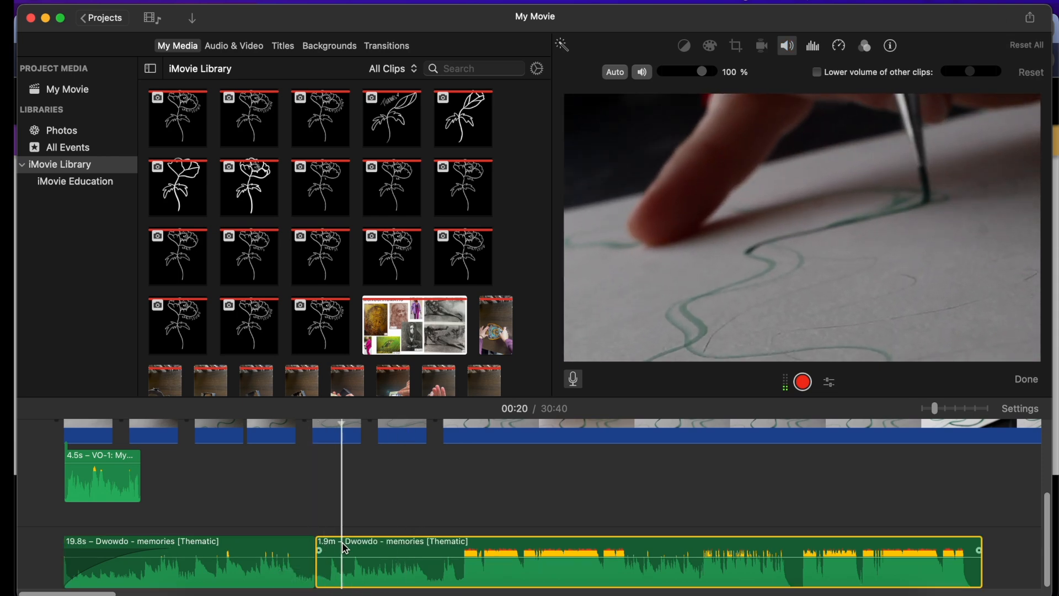
key("Delete")
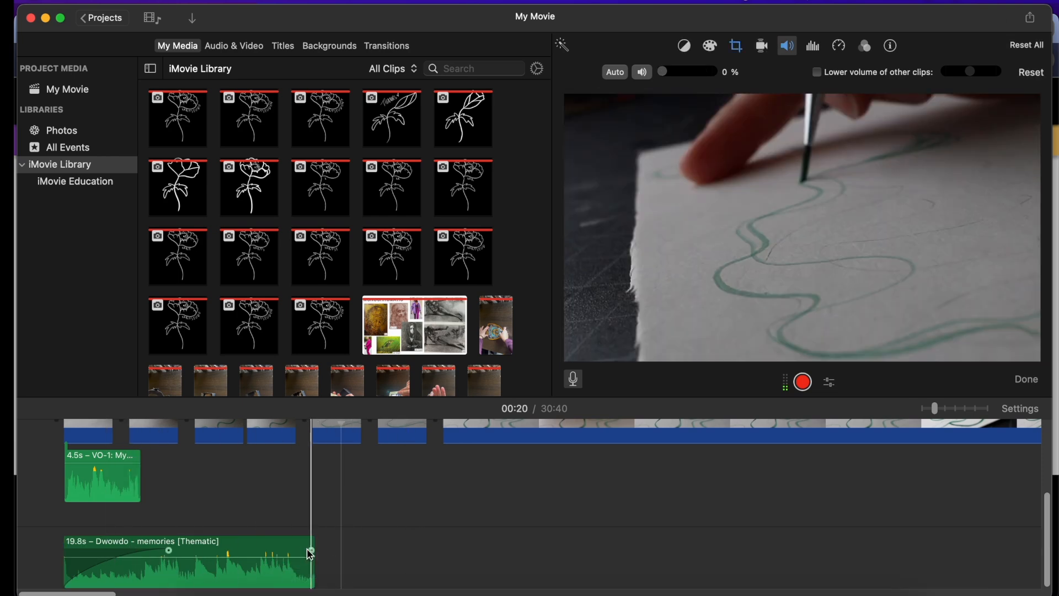
left_click_drag(310, 551, 216, 549)
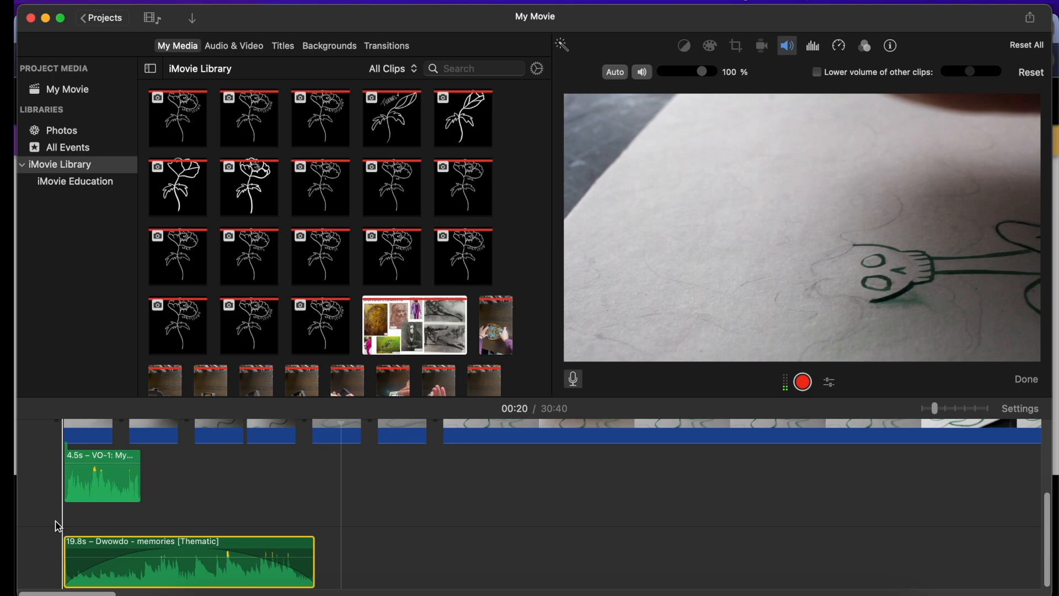
key("space")
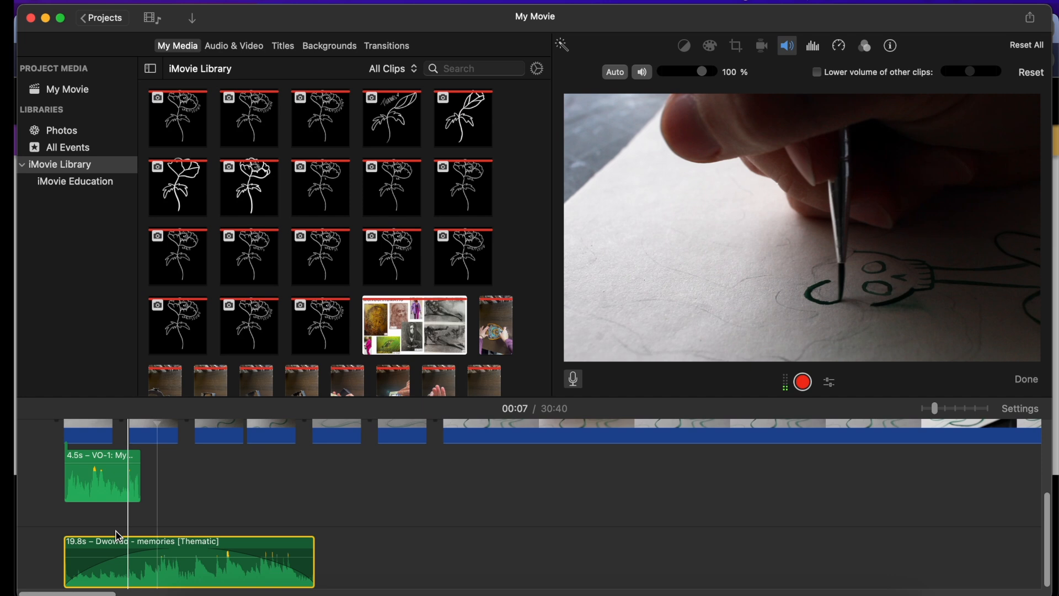
Step: Set the voiceover volume to 400% and the background music volume to 35% on their waveforms, and play back the mix
left_click_drag(91, 465, 92, 462)
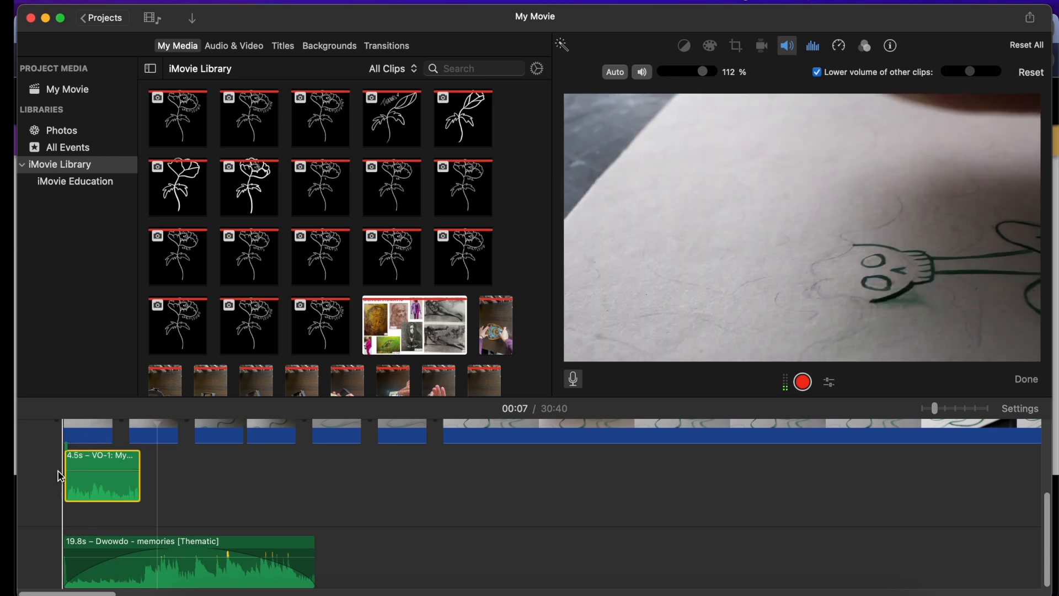
key("space")
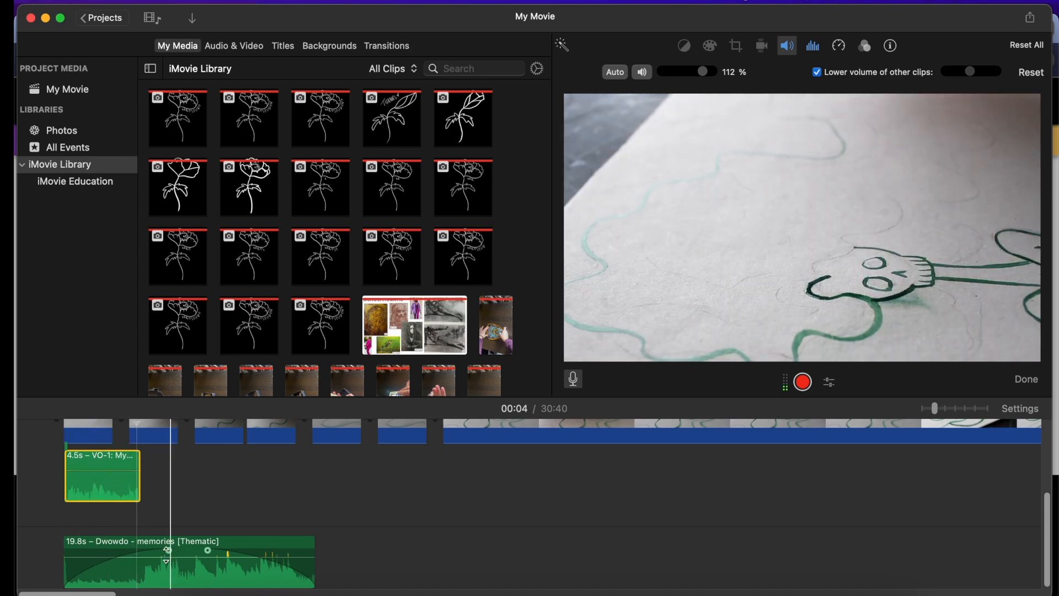
left_click_drag(103, 462, 107, 404)
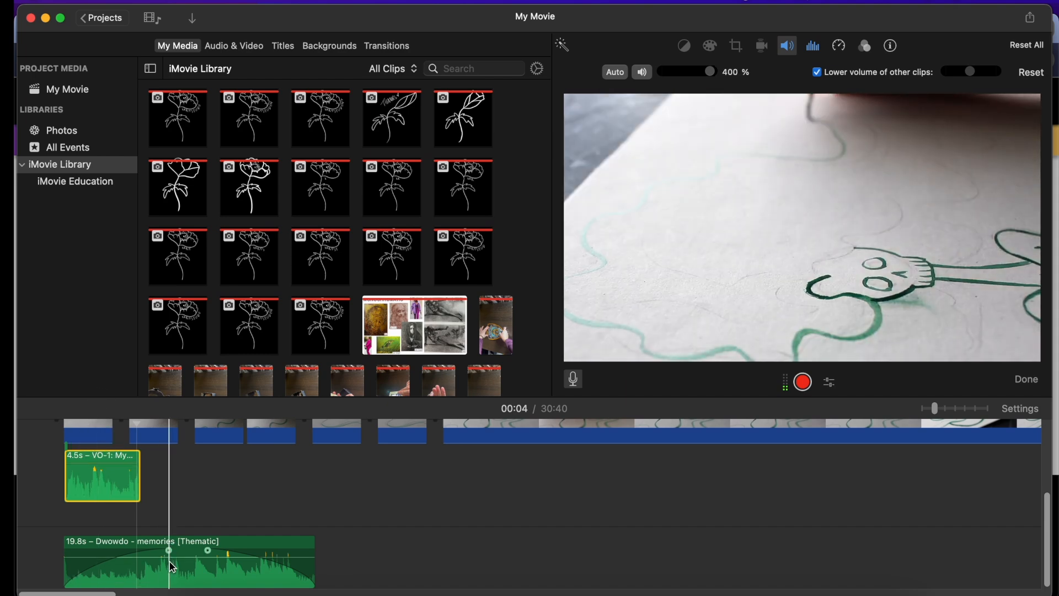
left_click_drag(165, 556, 165, 562)
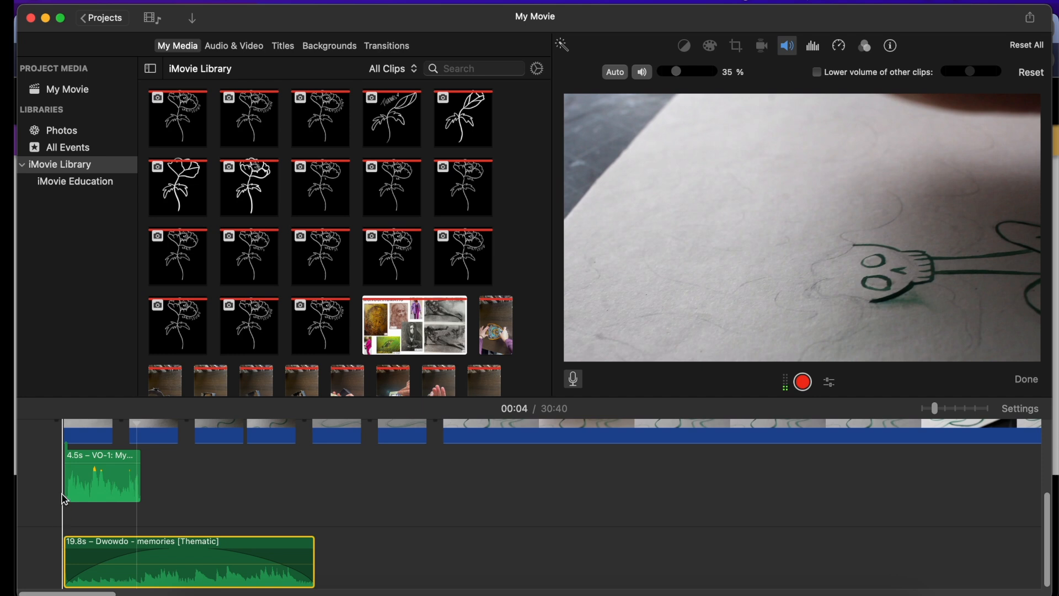
key("space")
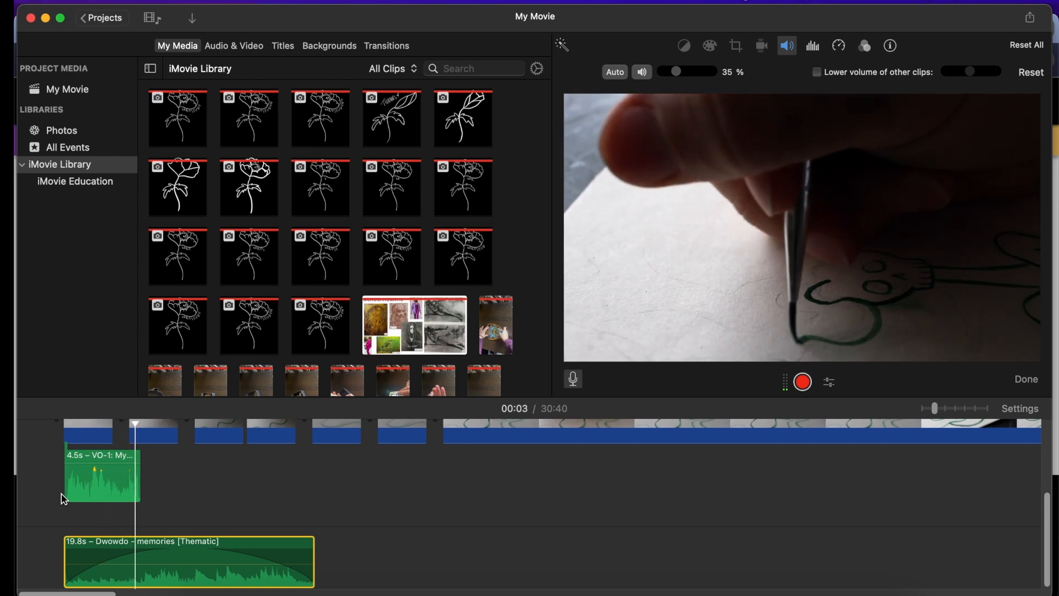
Step: Move the voiceover clip so it starts under the second video clip, and shorten the background music's fade-out
left_click(95, 490)
left_click_drag(94, 490, 185, 494)
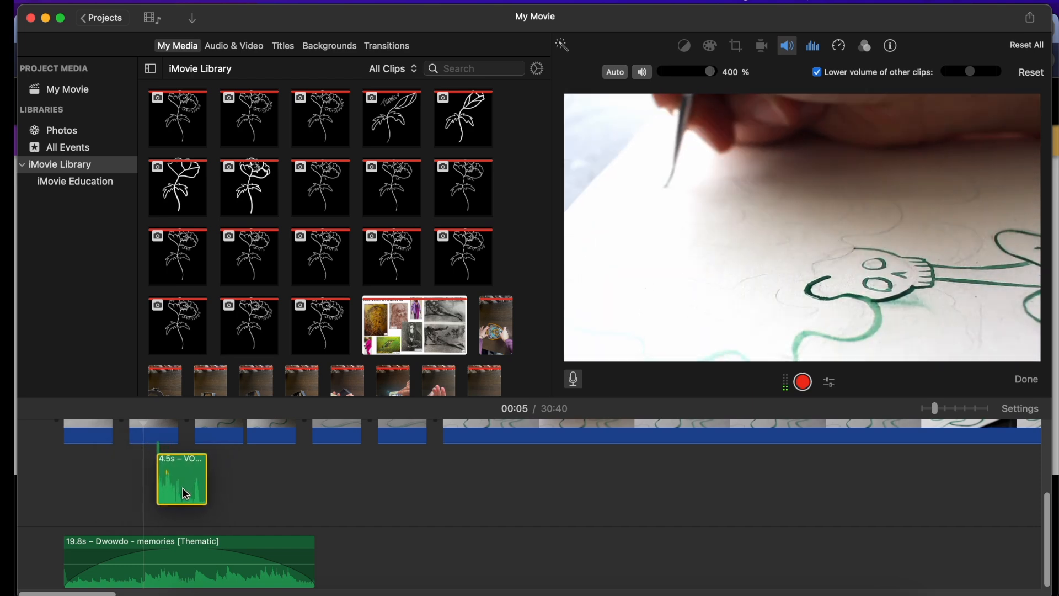
left_click(145, 550)
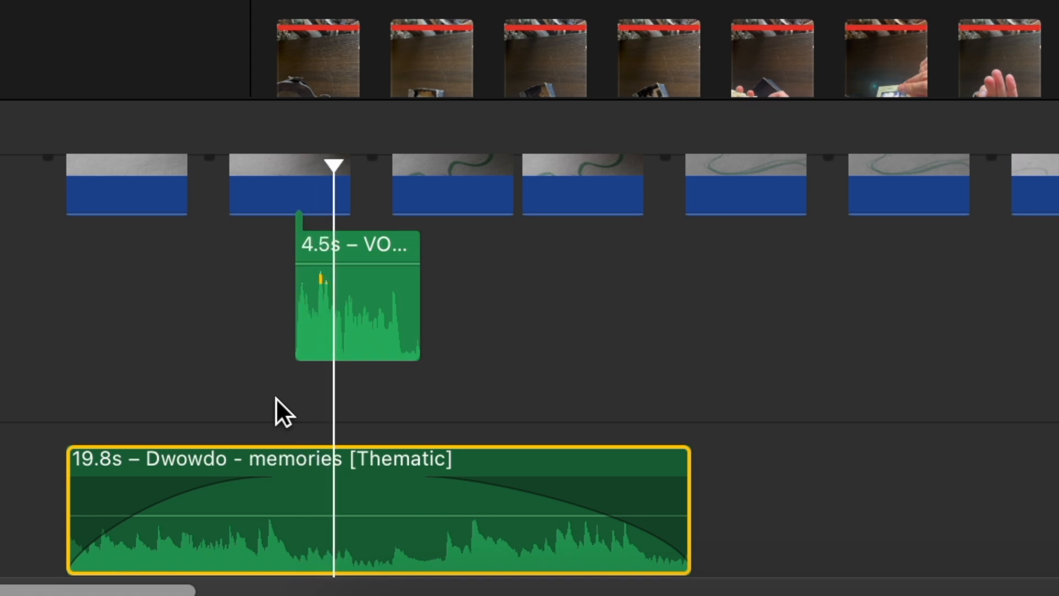
left_click_drag(426, 480, 676, 490)
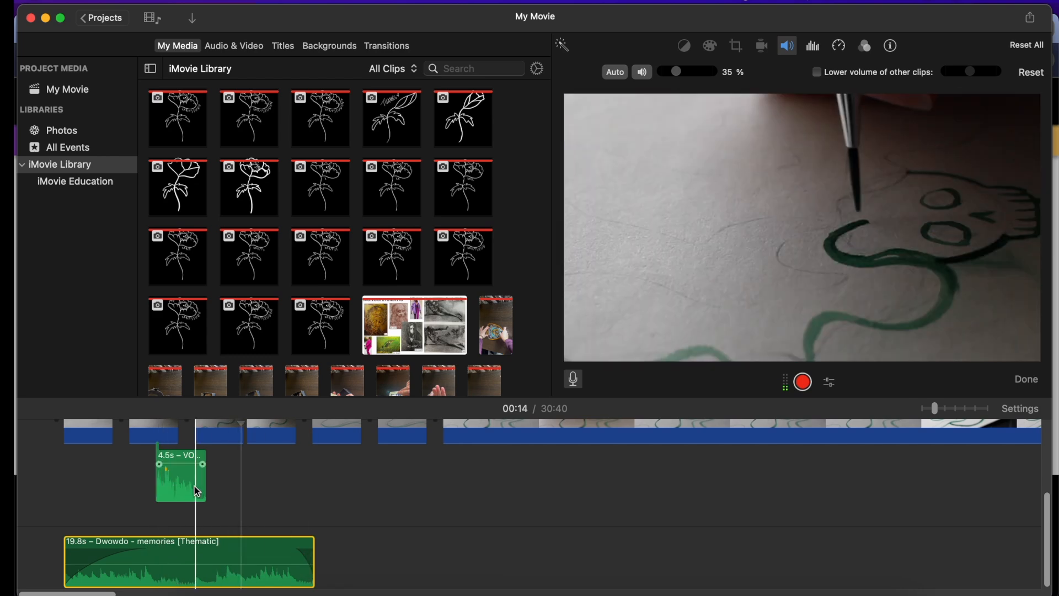
left_click(179, 484)
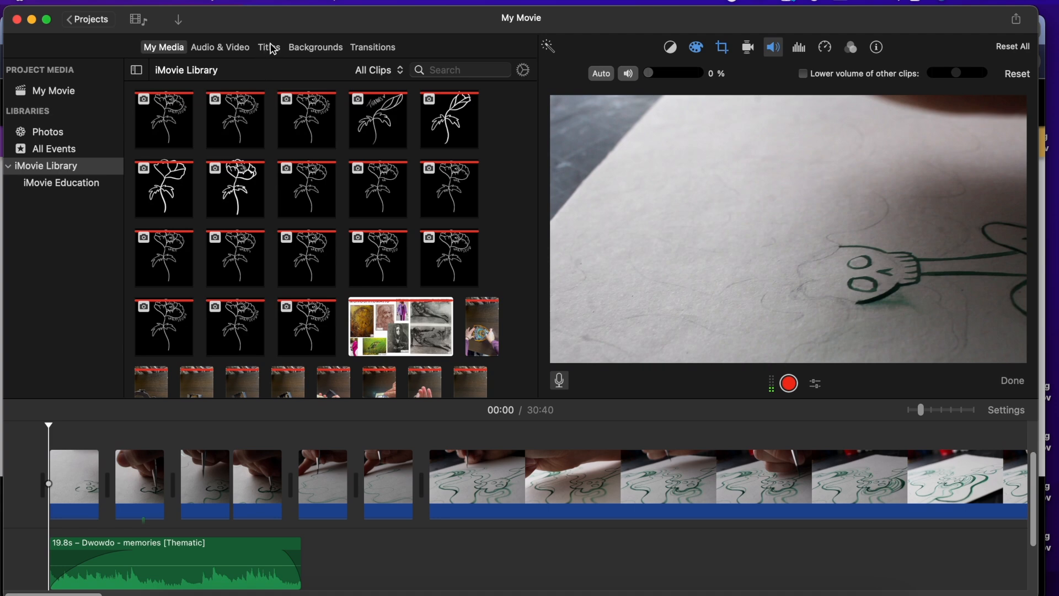
Step: Preview the sound effects Skateboard, Door Knock, Electric Guitar Maj Chord and Hockey Buzzer, and place Hockey Buzzer at the start of the movie
left_click(221, 47)
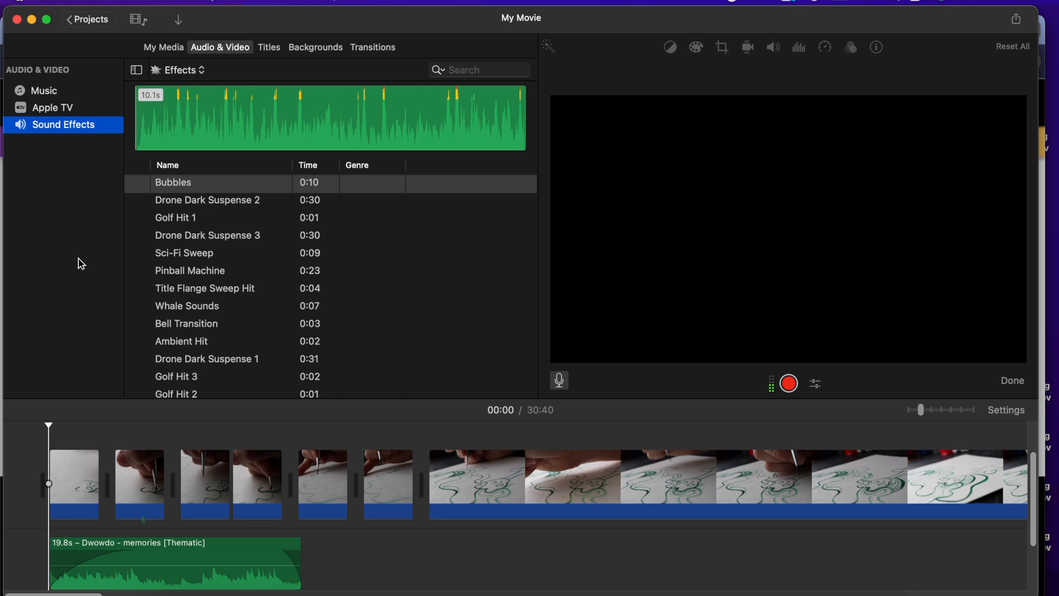
scroll(149, 213, "down", 5)
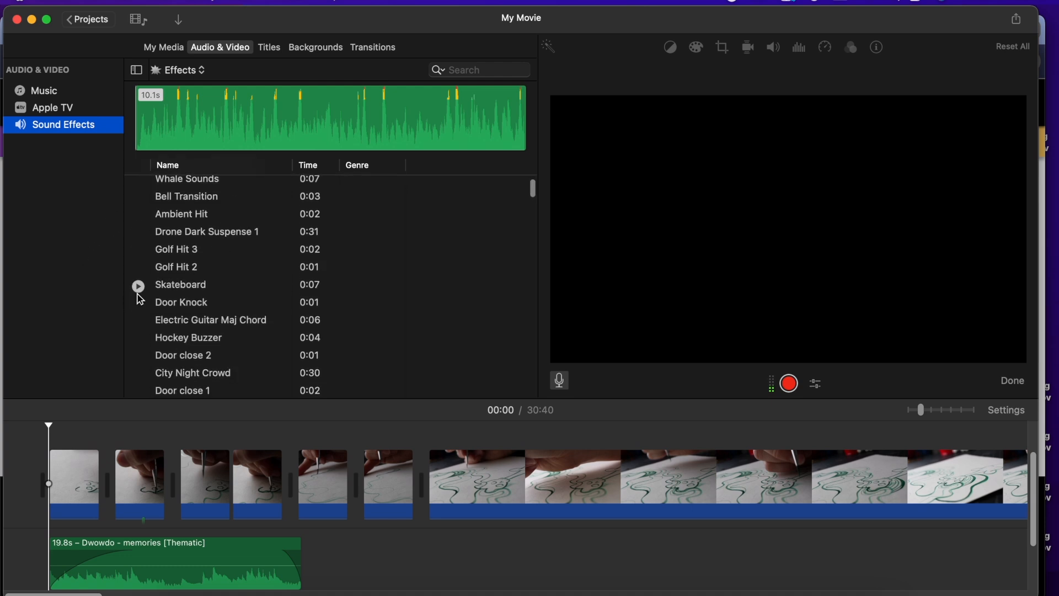
left_click(138, 286)
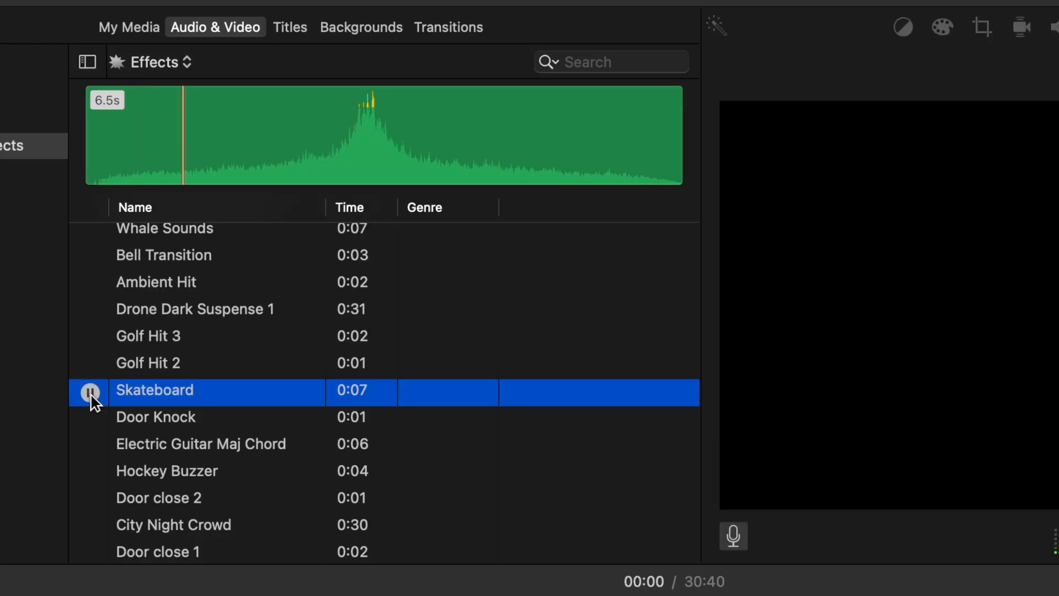
left_click(91, 419)
left_click(91, 445)
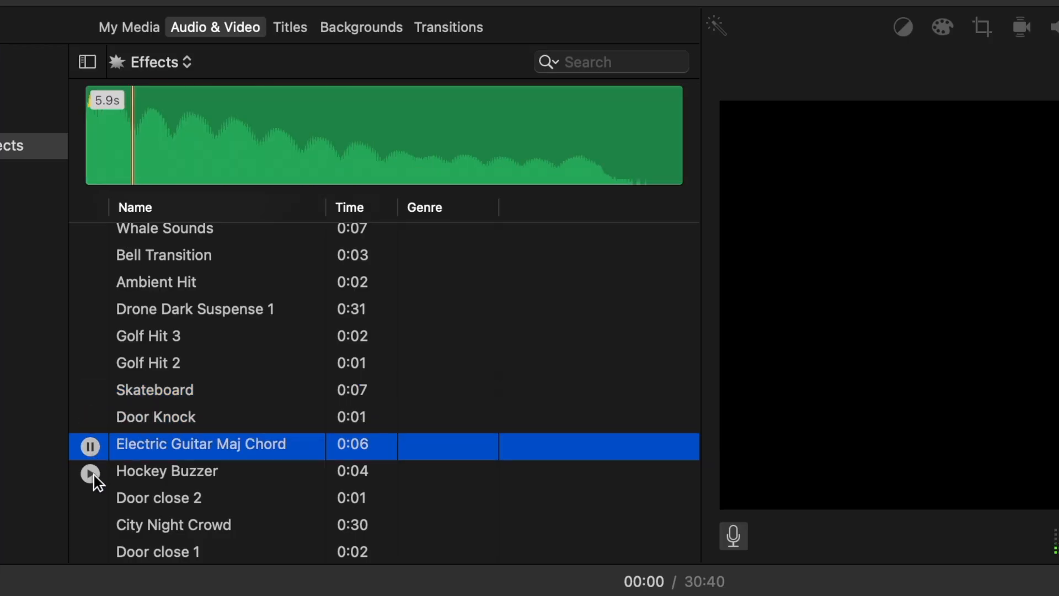
left_click(92, 473)
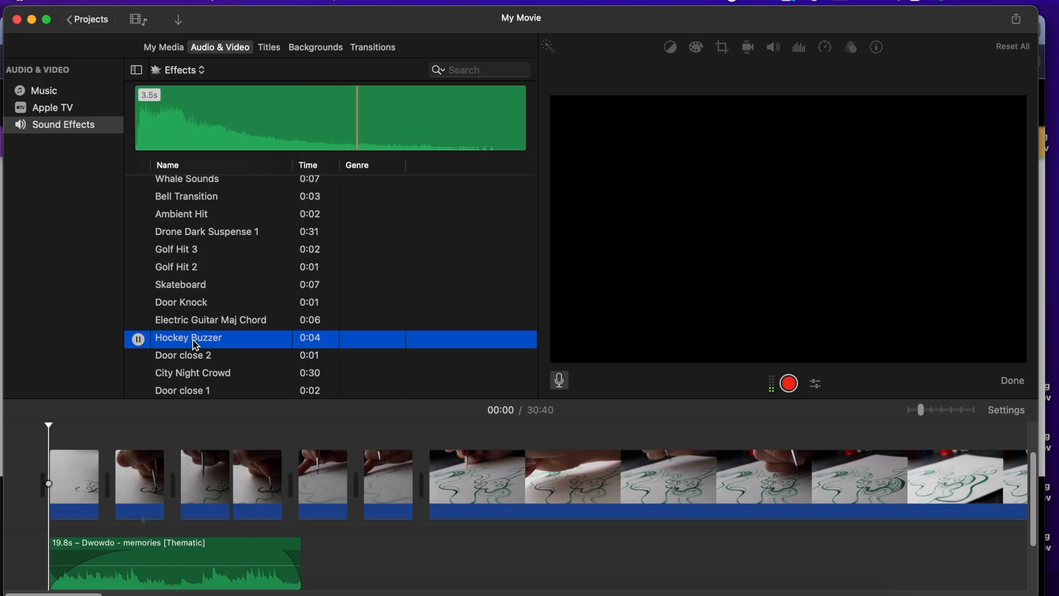
left_click_drag(91, 437, 46, 487)
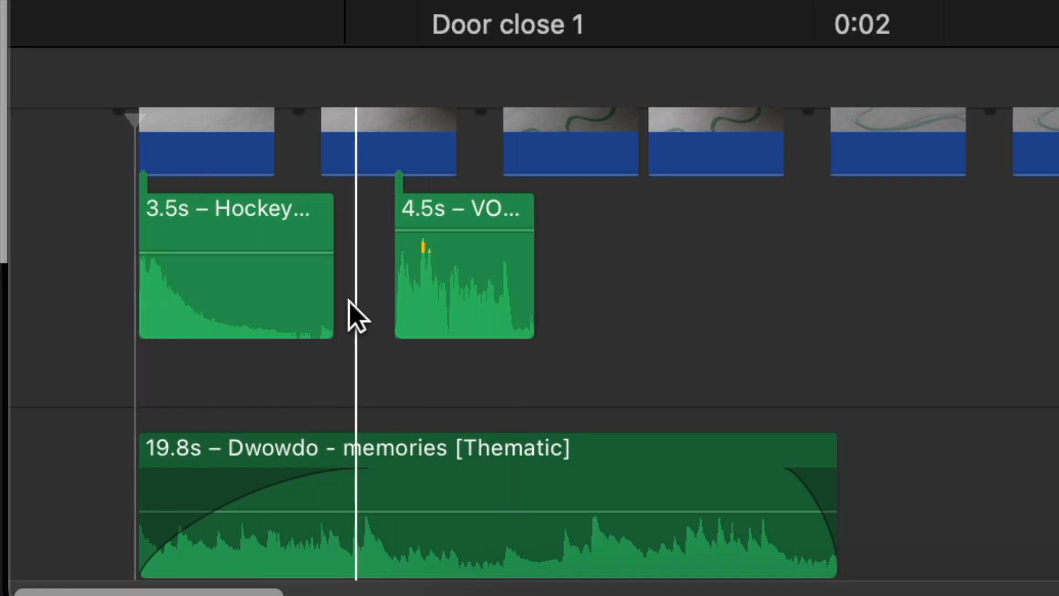
key("space")
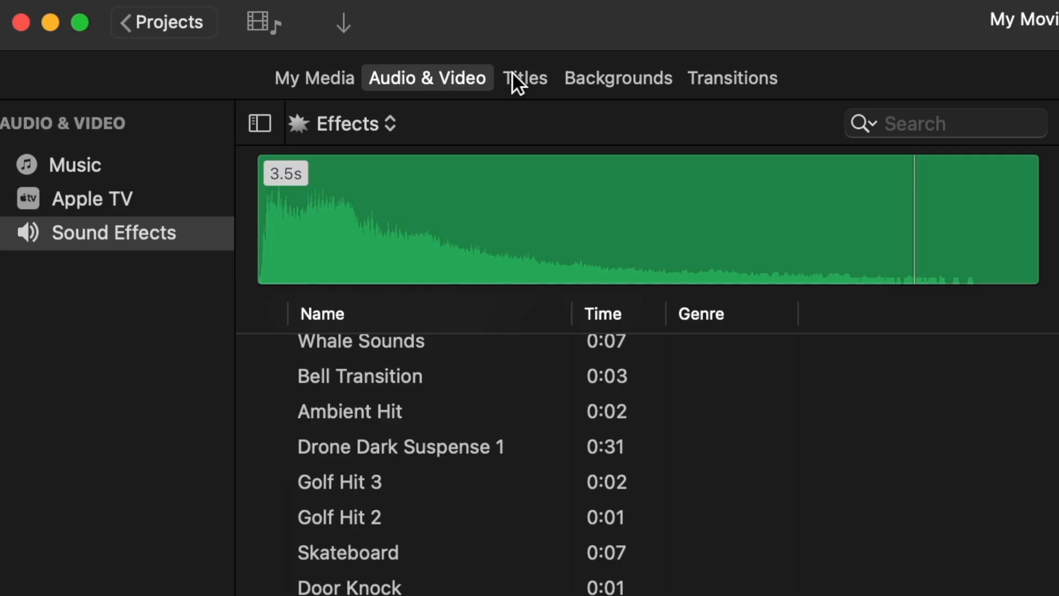
Step: Browse the title styles and preview Boogie Lights, Clouds, Far Far Away and Pull Focus
left_click(512, 72)
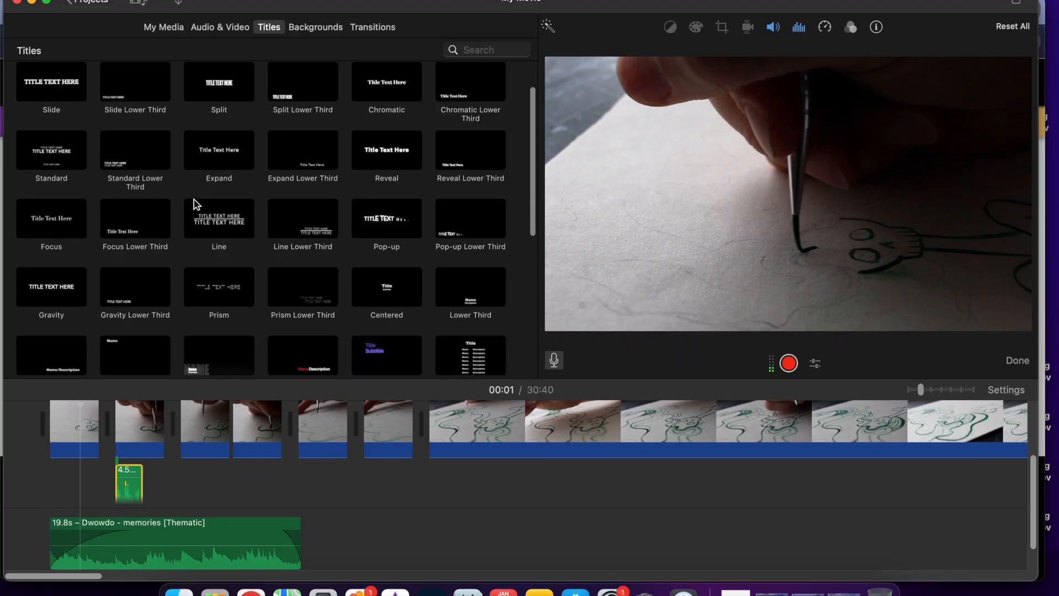
scroll(376, 427, "down", 10)
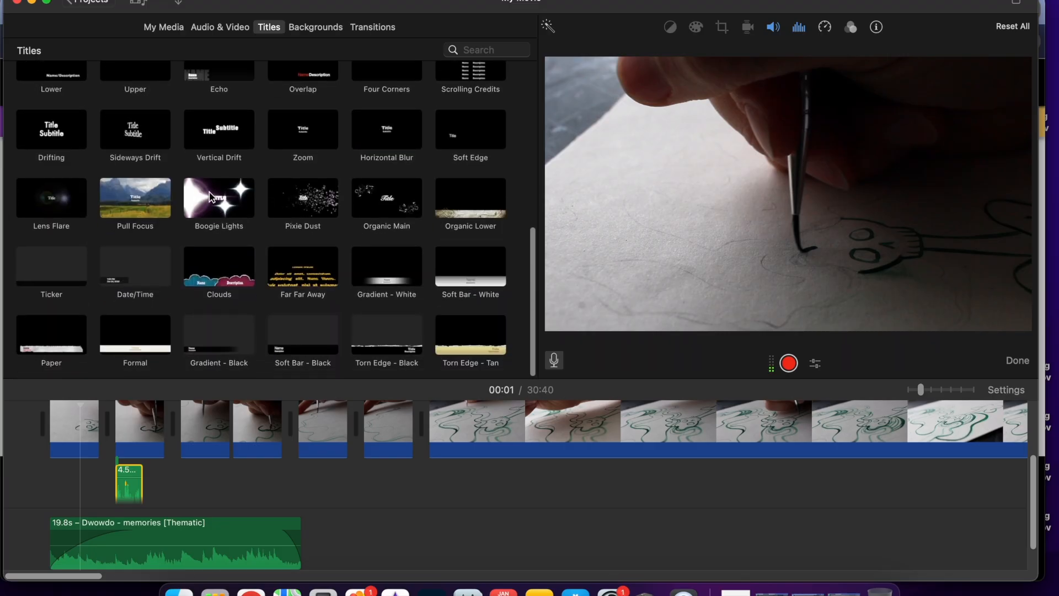
left_click(213, 199)
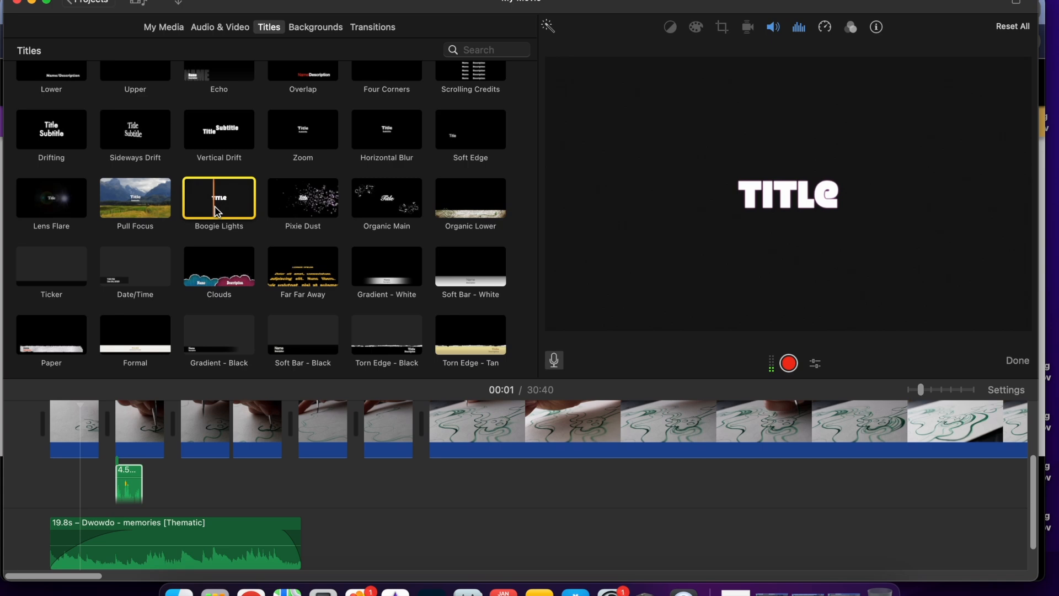
left_click(225, 272)
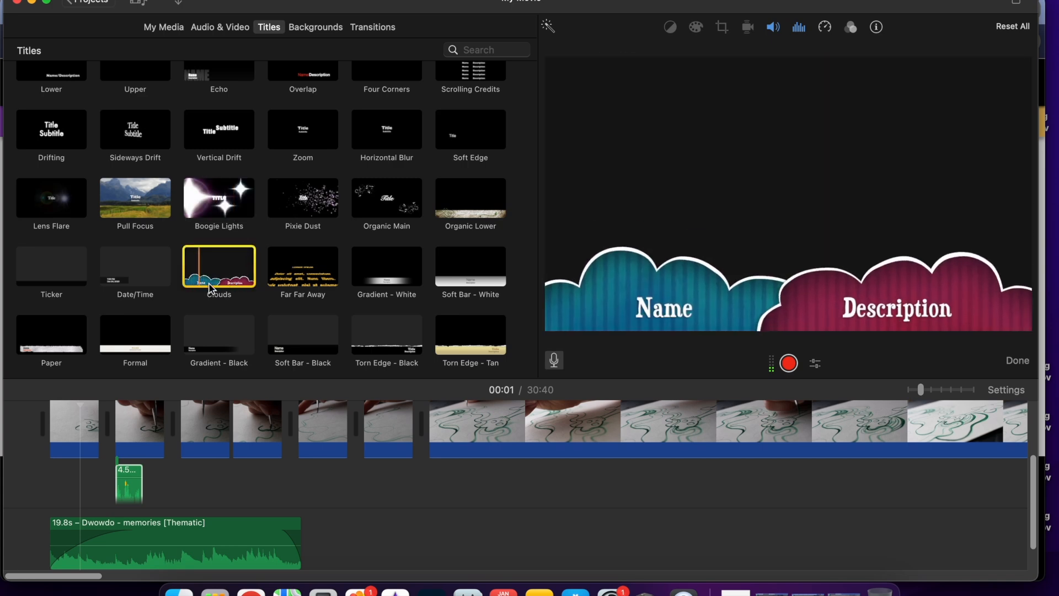
left_click(300, 274)
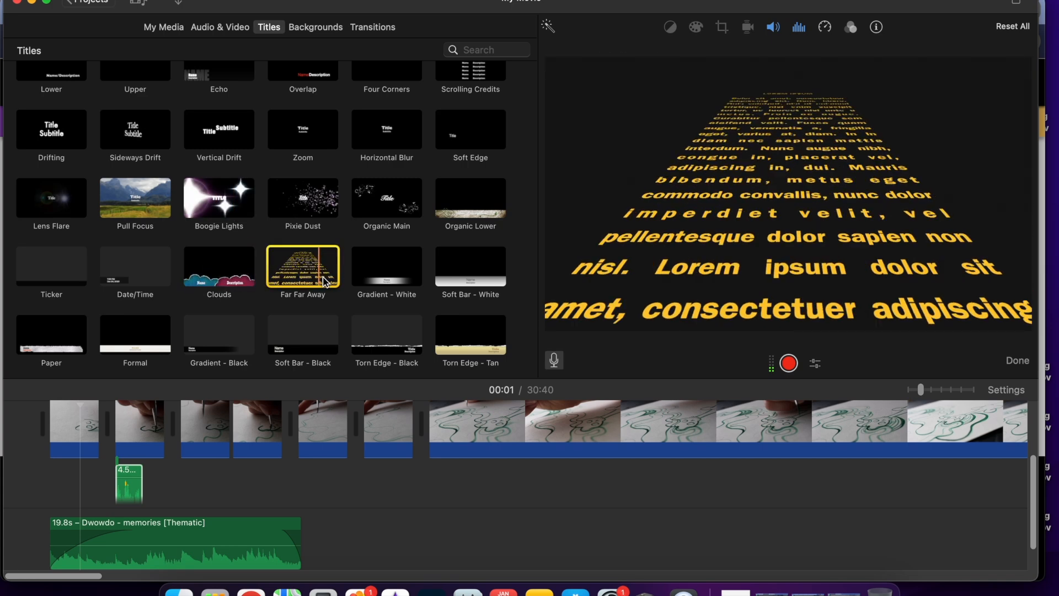
left_click(134, 199)
scroll(118, 206, "up", 5)
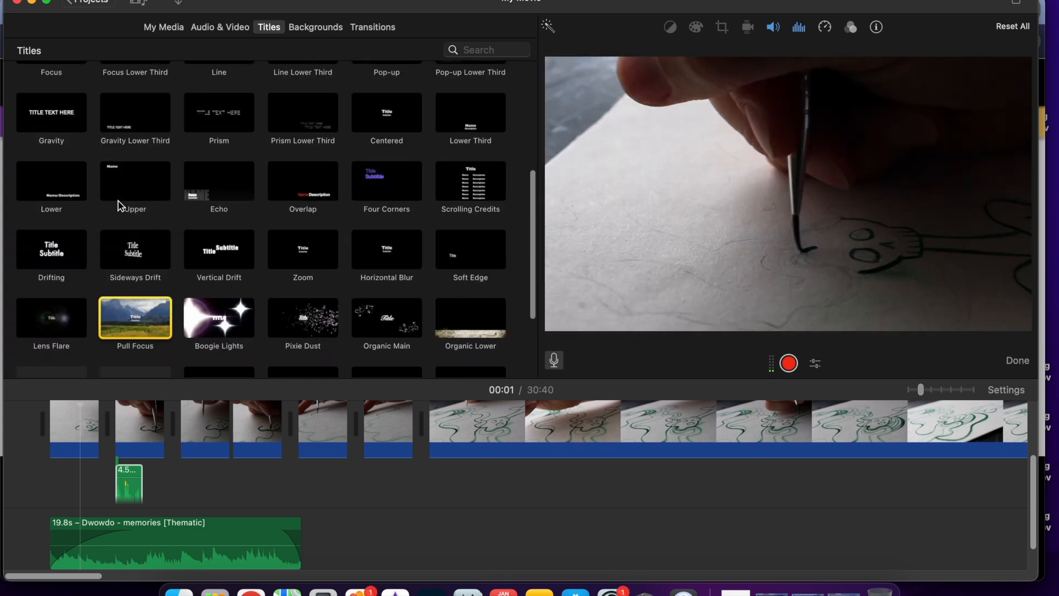
scroll(79, 439, "up", 5)
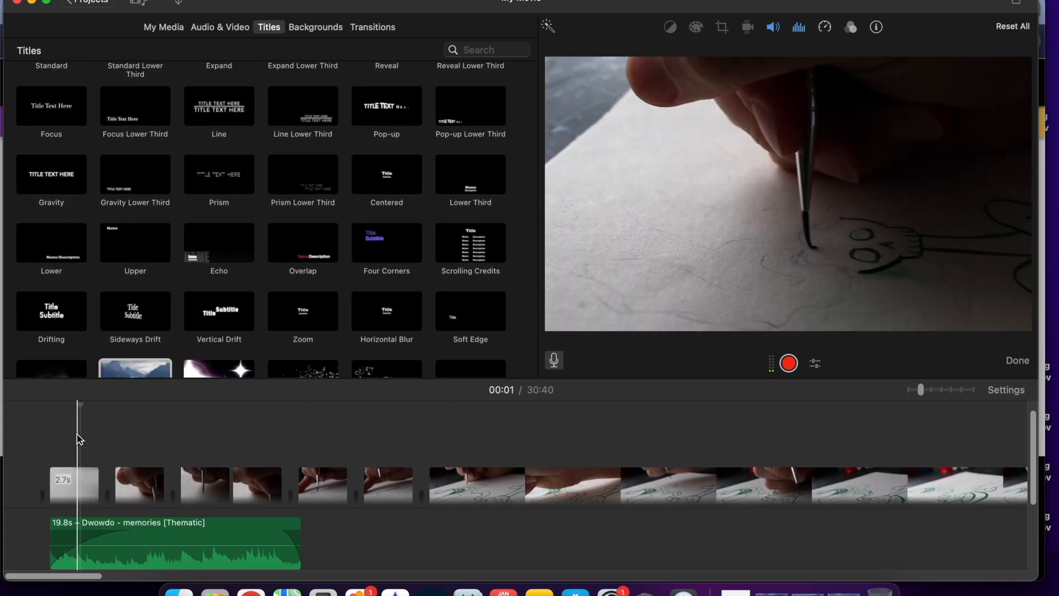
Step: Add a Lower title at the start of the movie and replace its placeholder text with "hi guys"
left_click_drag(60, 252, 48, 429)
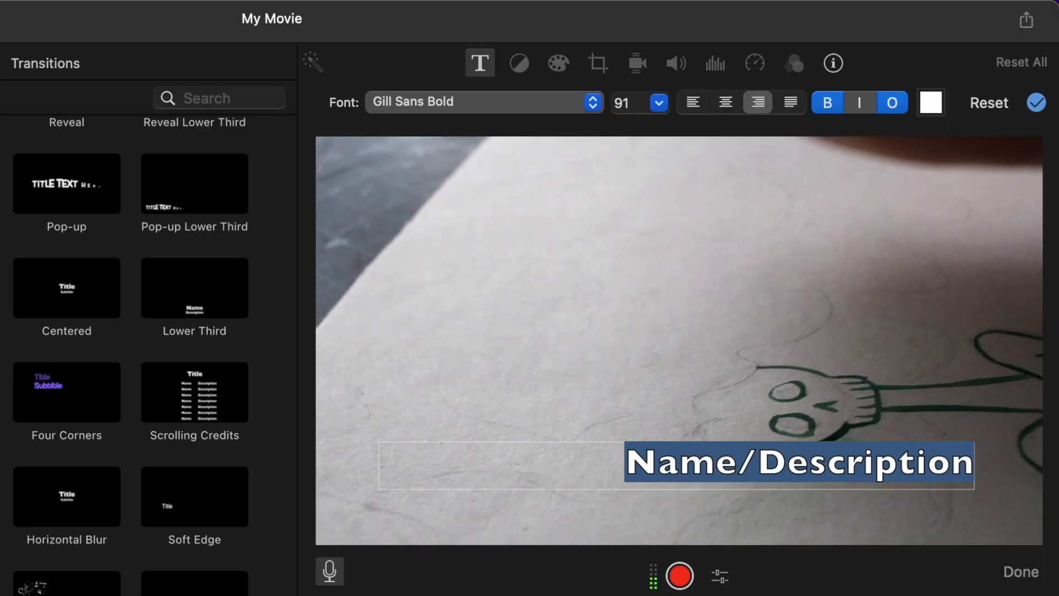
type("hi")
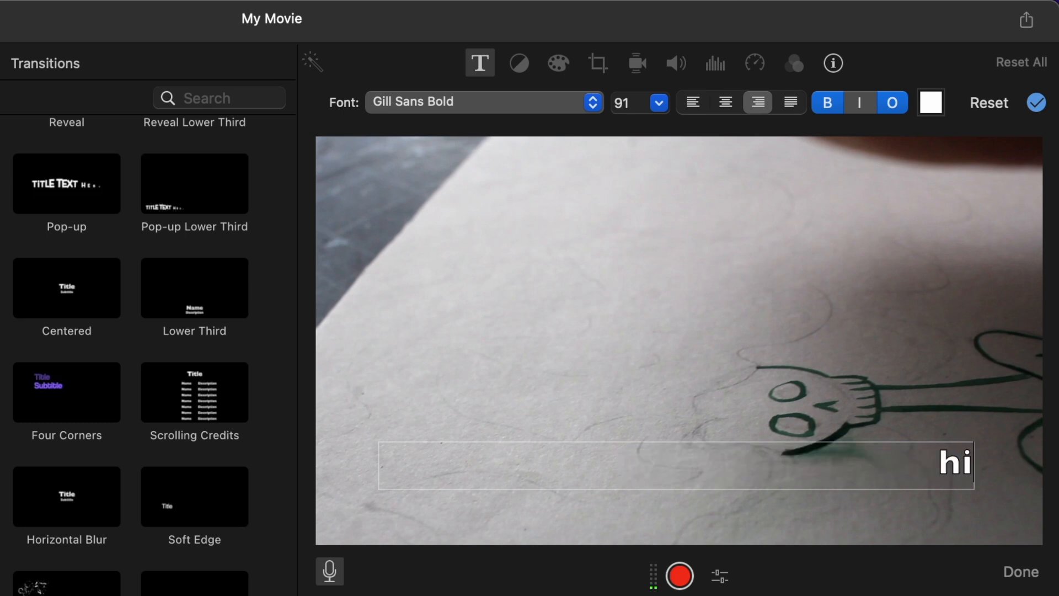
type(" gyu")
key("BackSpace")
key("BackSpace")
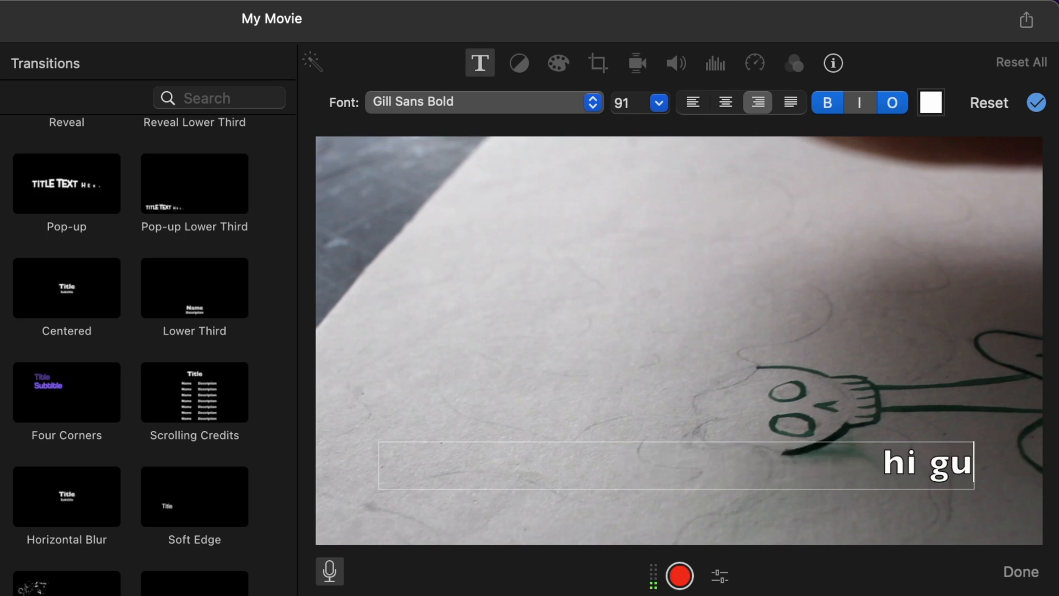
type("uys")
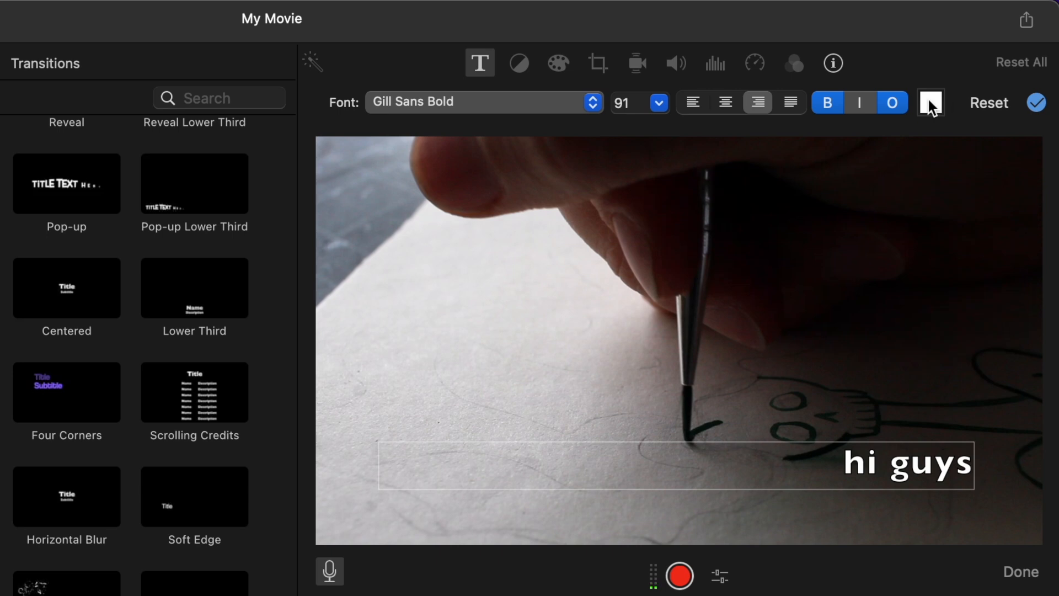
Step: Remove bold and outline from the "hi guys" title, try the Clover text color and set it back to white
left_click(827, 104)
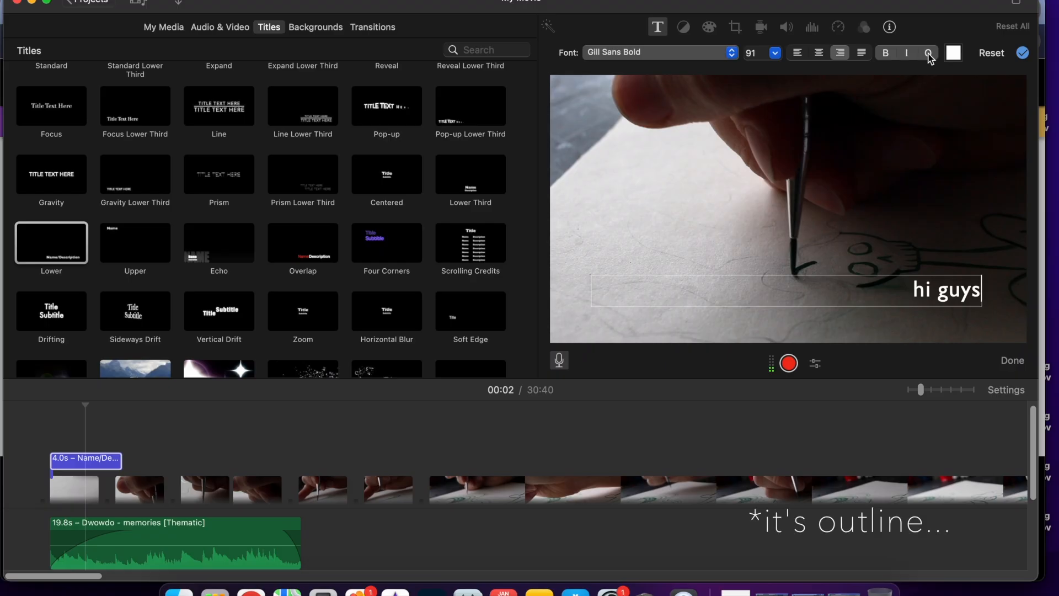
left_click(953, 56)
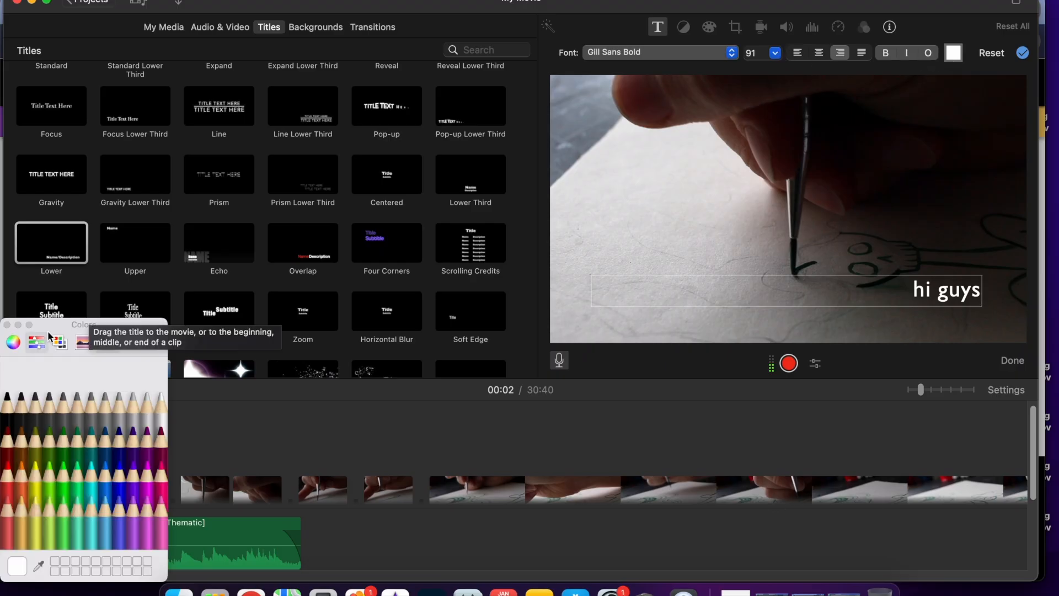
left_click(65, 438)
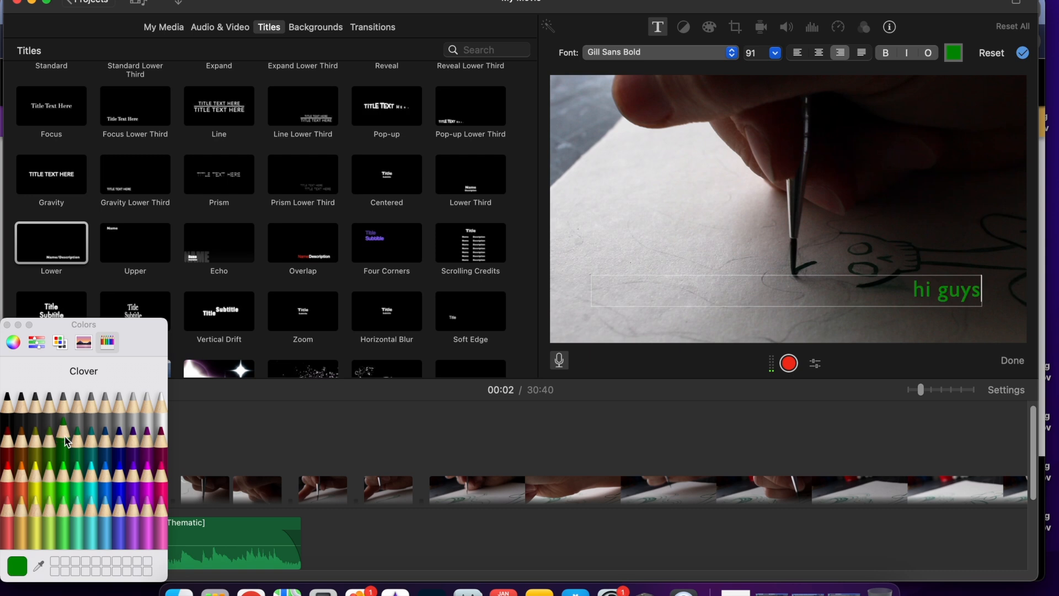
left_click(161, 406)
left_click(7, 325)
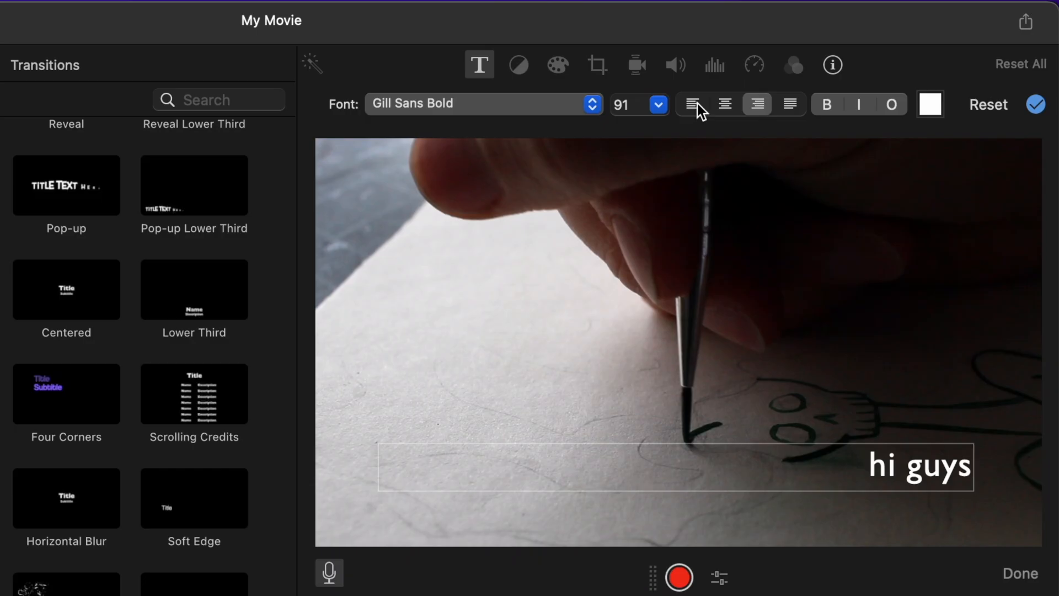
Step: Try left and justified alignment on the "hi guys" title, keep it right-aligned and set its font to Avenir Next Ultra Light
left_click(798, 52)
left_click(761, 104)
left_click(793, 104)
left_click(759, 105)
left_click(593, 103)
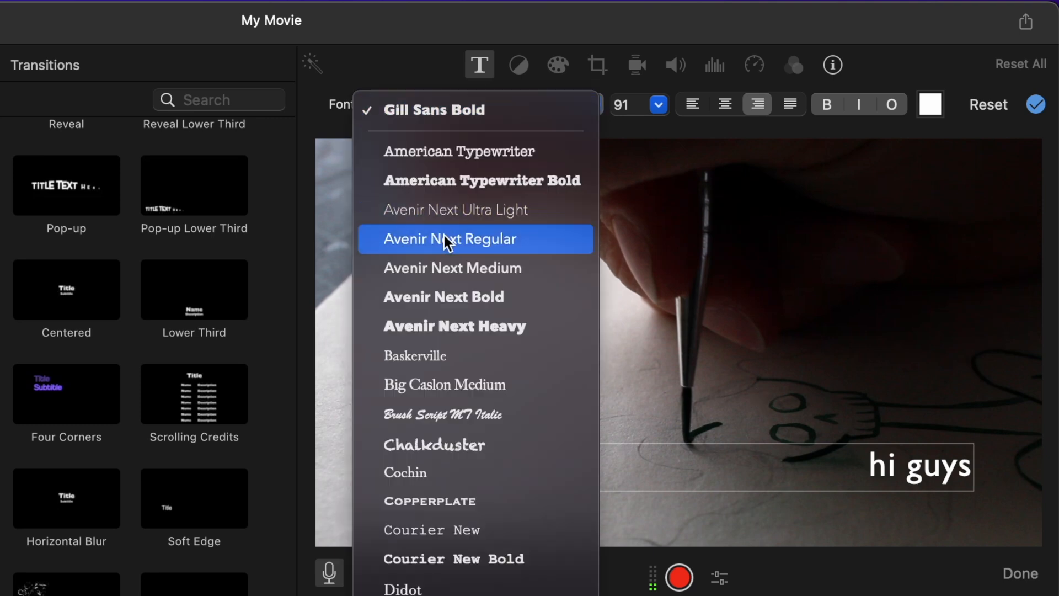
left_click(443, 215)
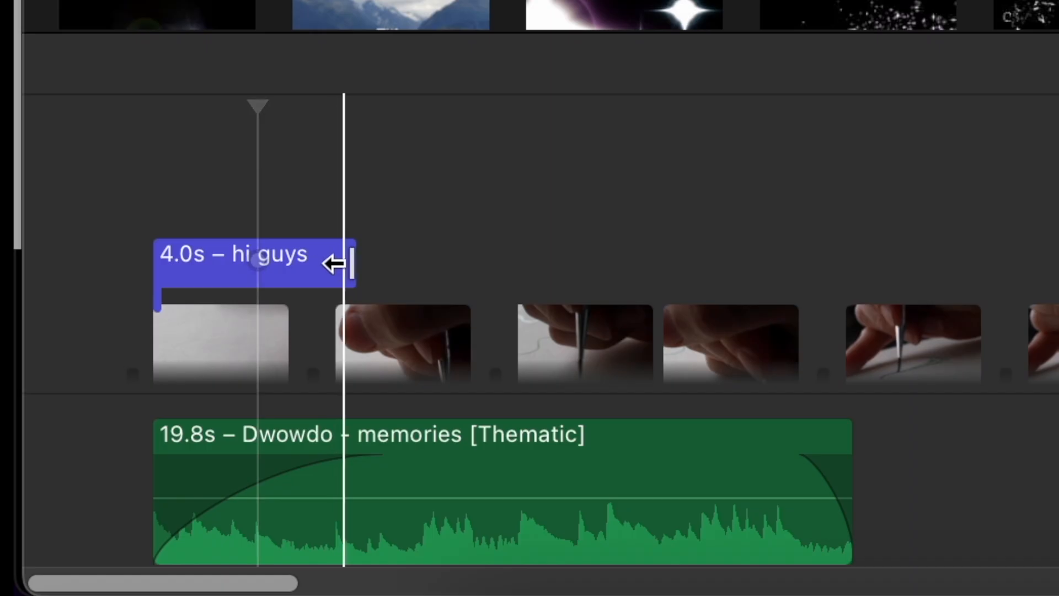
Step: Stretch the "hi guys" title to about 20 seconds, trim it to less than half the first video clip's length and preview it
left_click_drag(120, 462, 154, 465)
left_click_drag(444, 276, 882, 273)
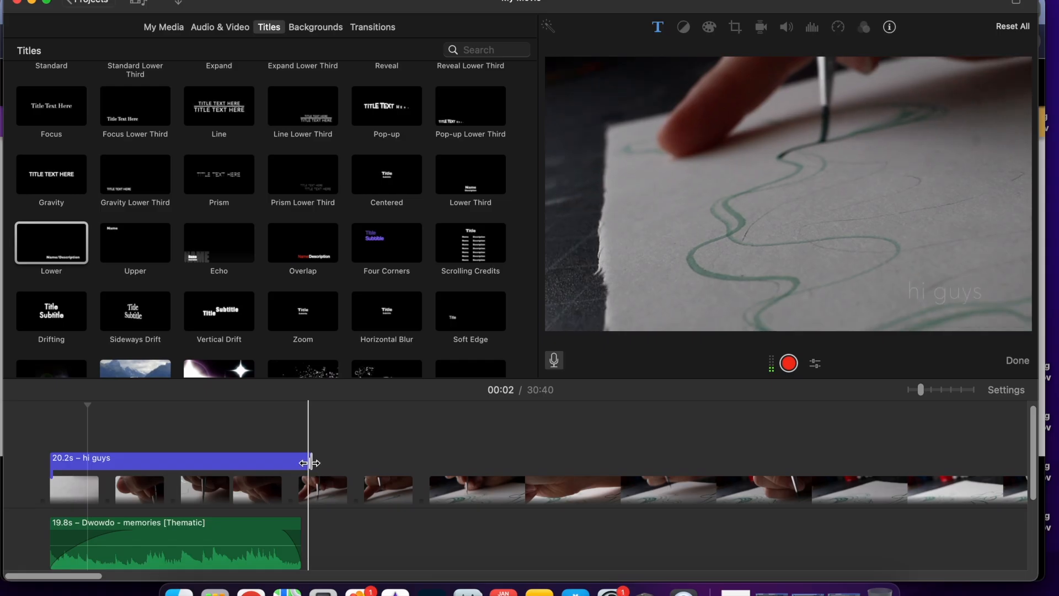
left_click_drag(881, 263, 316, 204)
left_click_drag(113, 441, 71, 442)
key("space")
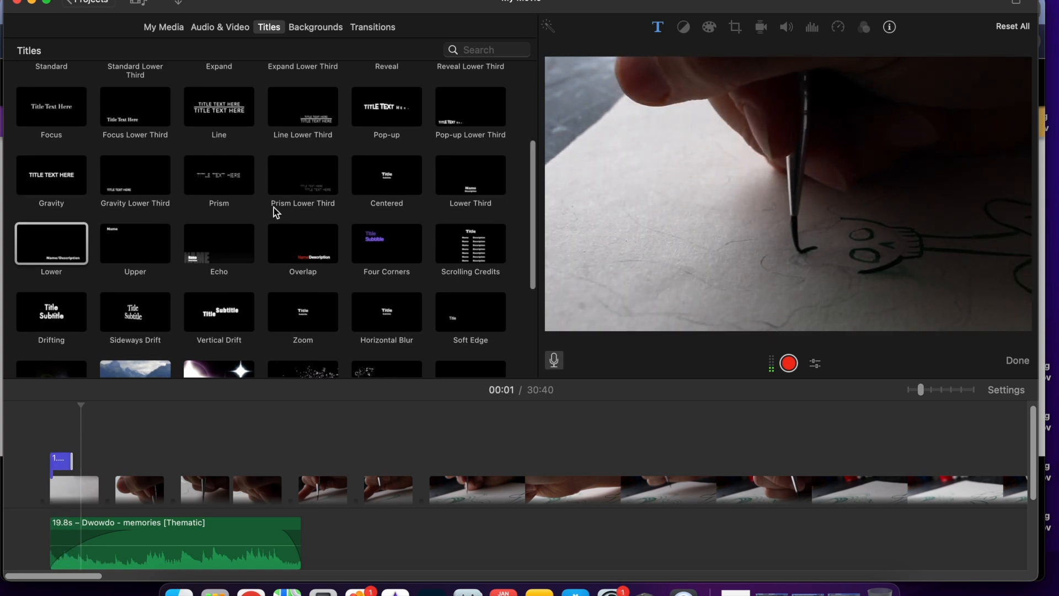
Step: Add a Centered title over the end of the second video clip and replace its placeholder text with "XART"
scroll(274, 208, "up", 2)
left_click_drag(387, 231, 152, 421)
left_click(820, 194)
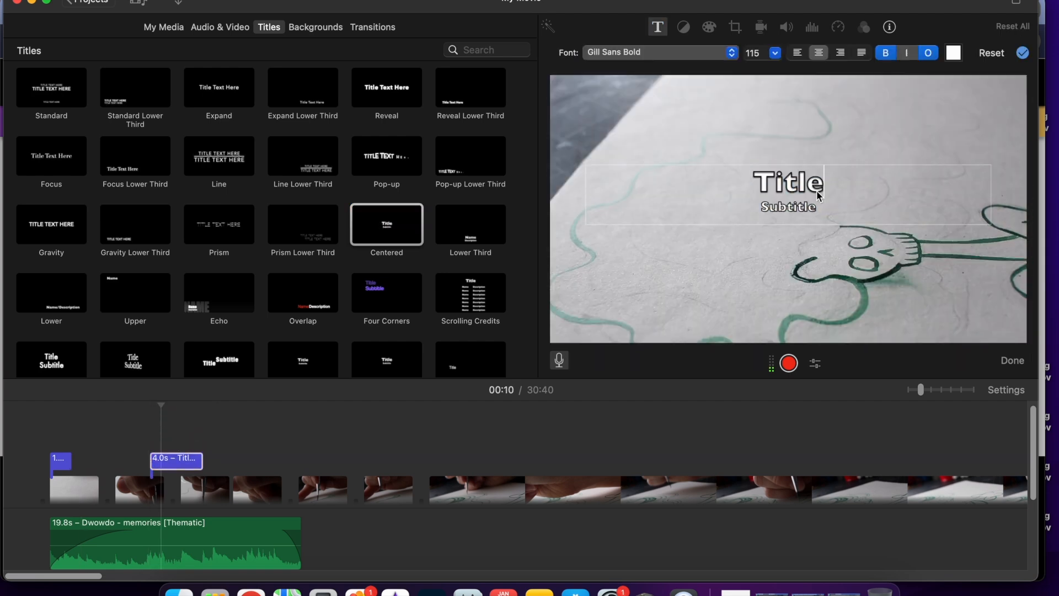
left_click_drag(821, 206, 714, 154)
key("BackSpace")
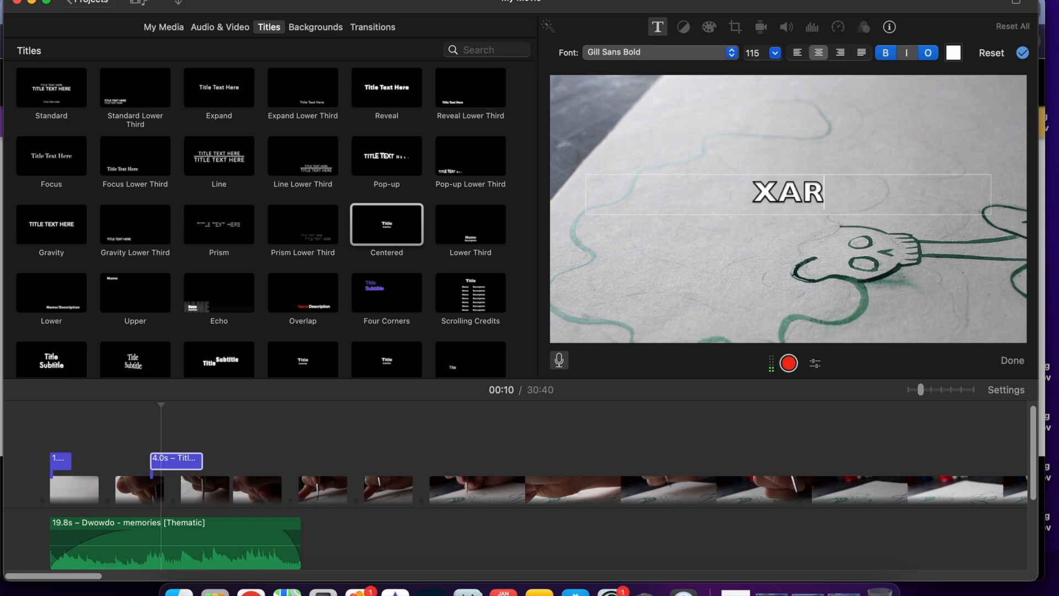
Step: Remove bold and outline from the XART title, set it to Avenir Next Ultra Light at size 58, and preview it
double_click(801, 184)
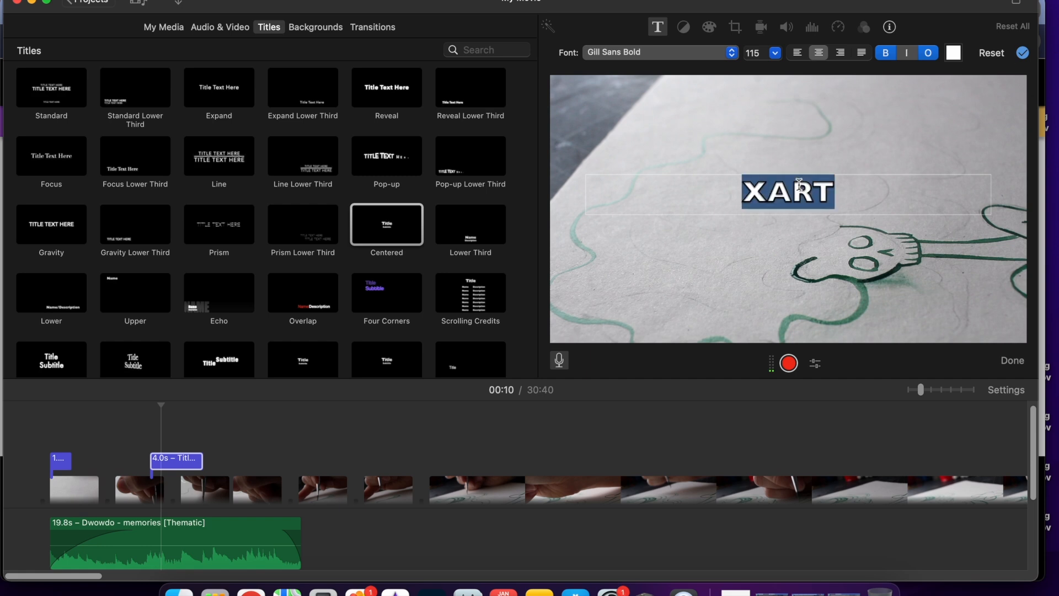
left_click(885, 53)
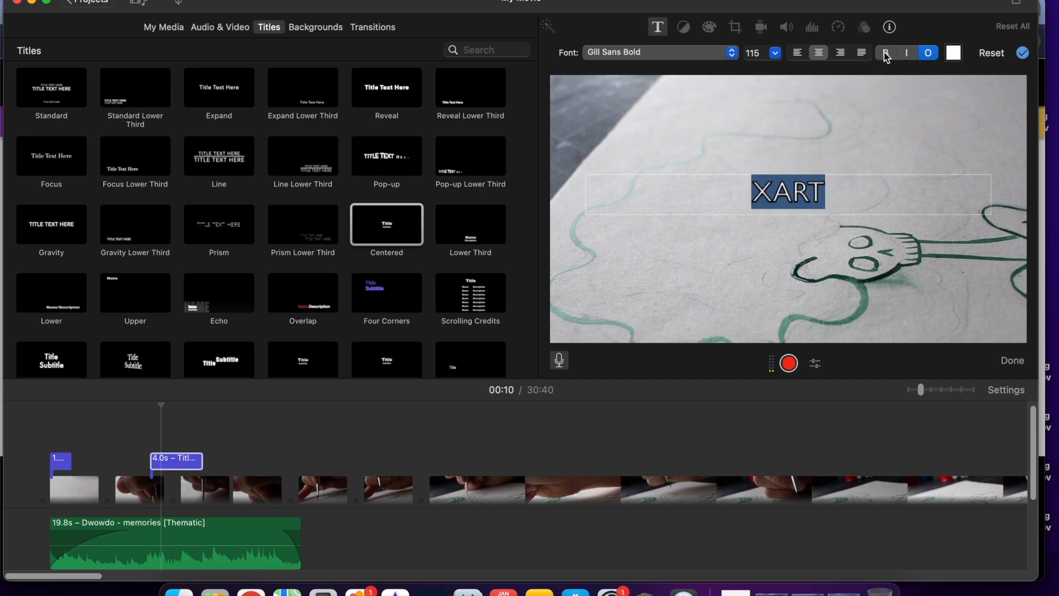
left_click(775, 52)
left_click(767, 87)
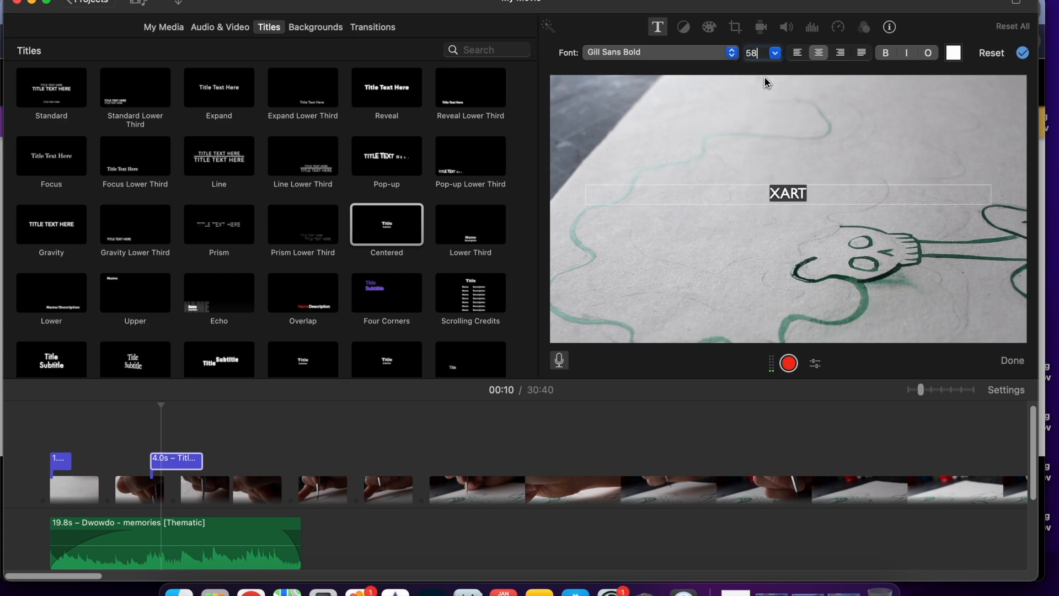
left_click(690, 53)
left_click(690, 121)
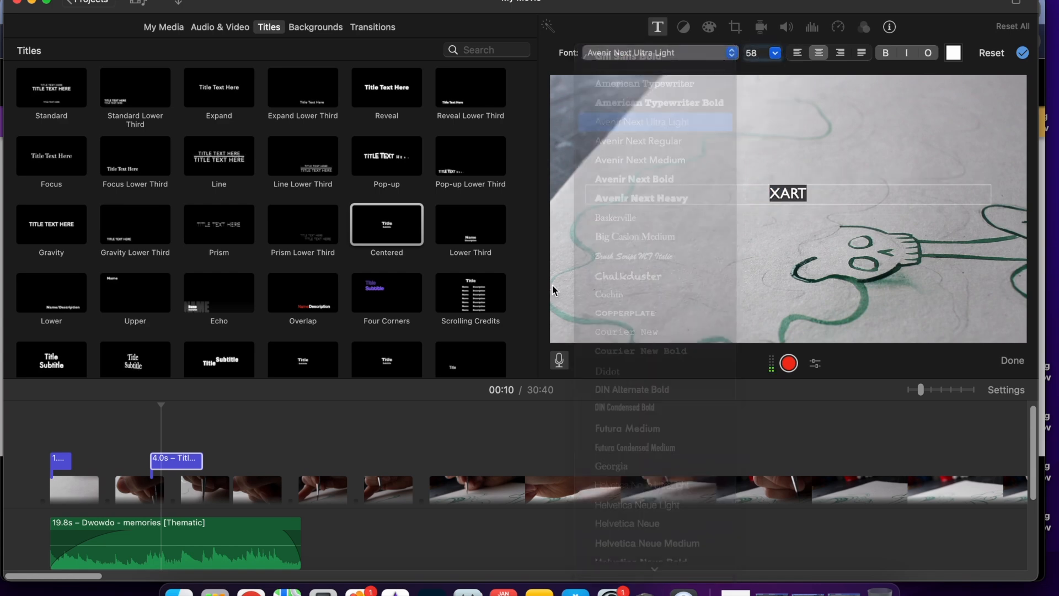
left_click(695, 158)
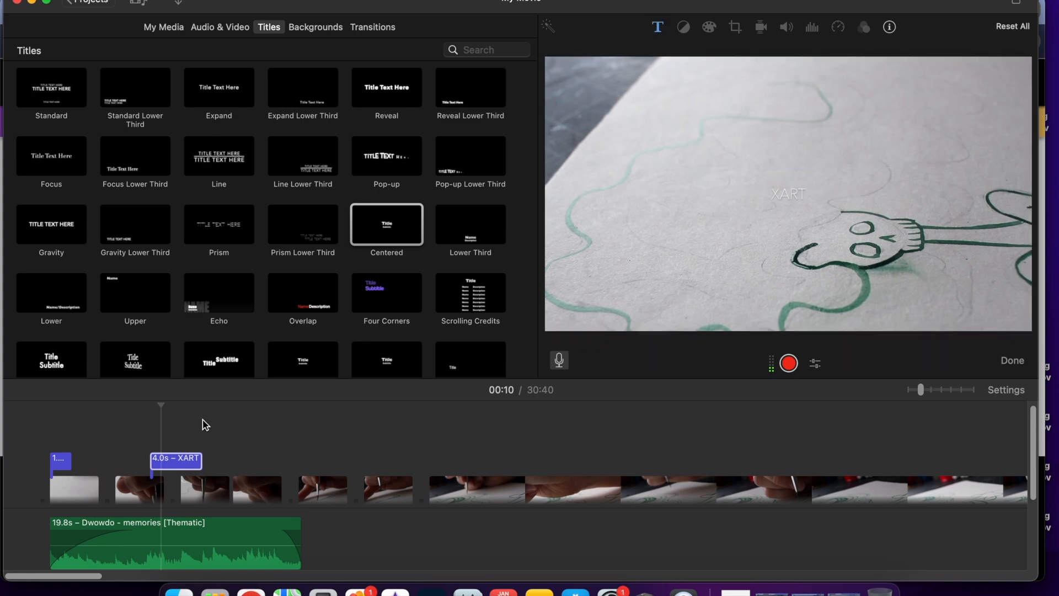
left_click(150, 429)
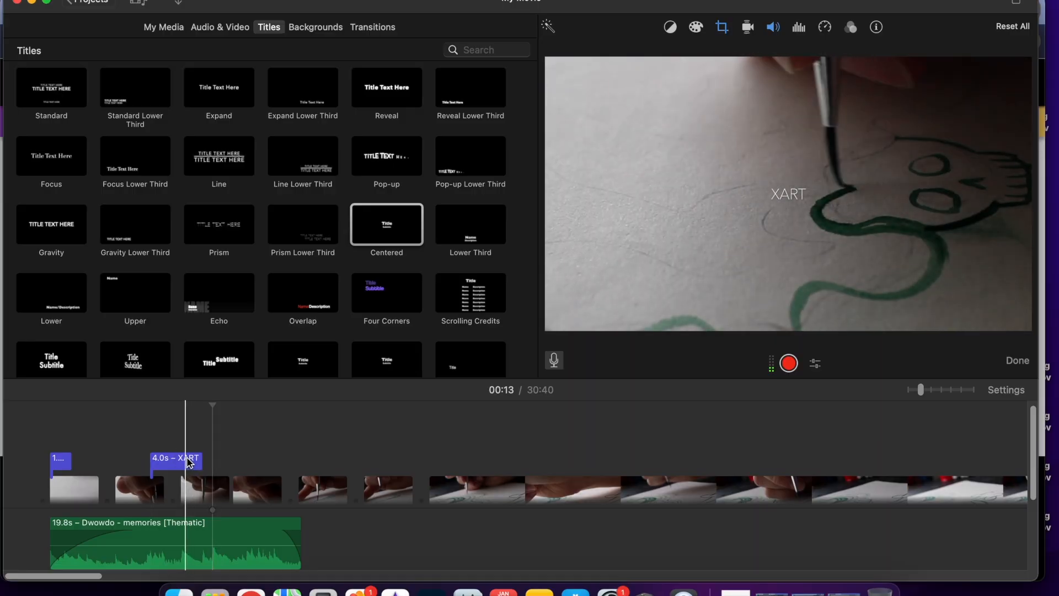
left_click(195, 461)
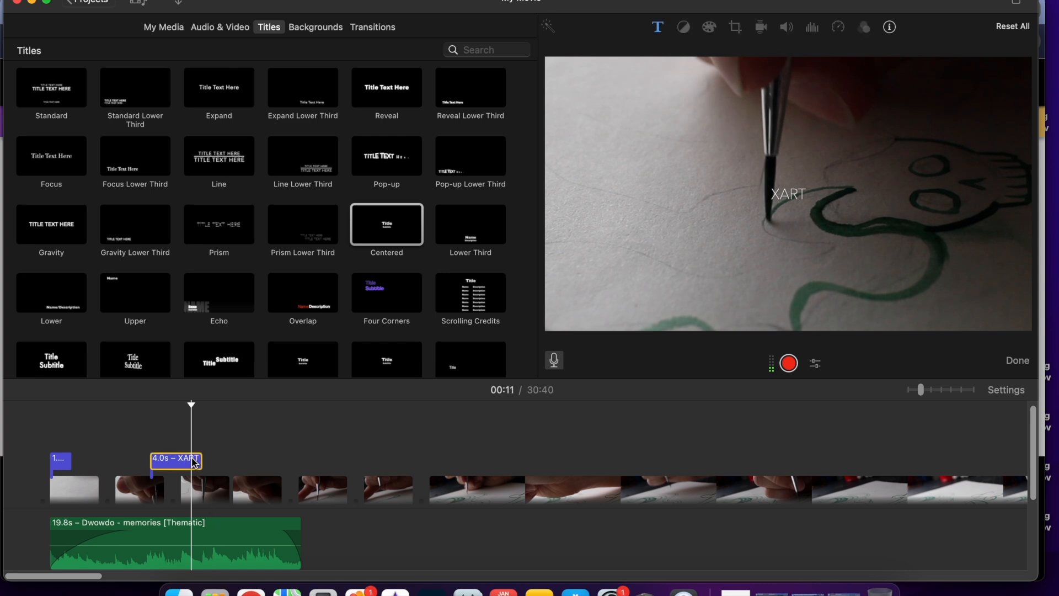
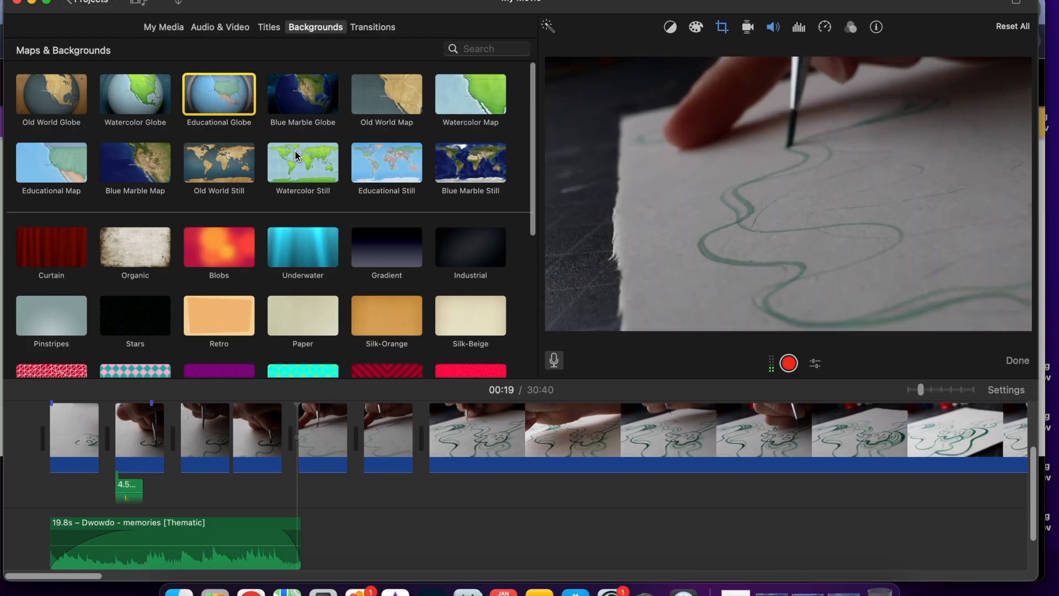
Step: Browse the backgrounds, insert Black between the fourth and fifth video clips, and try a voiceover recording over it
left_click(287, 162)
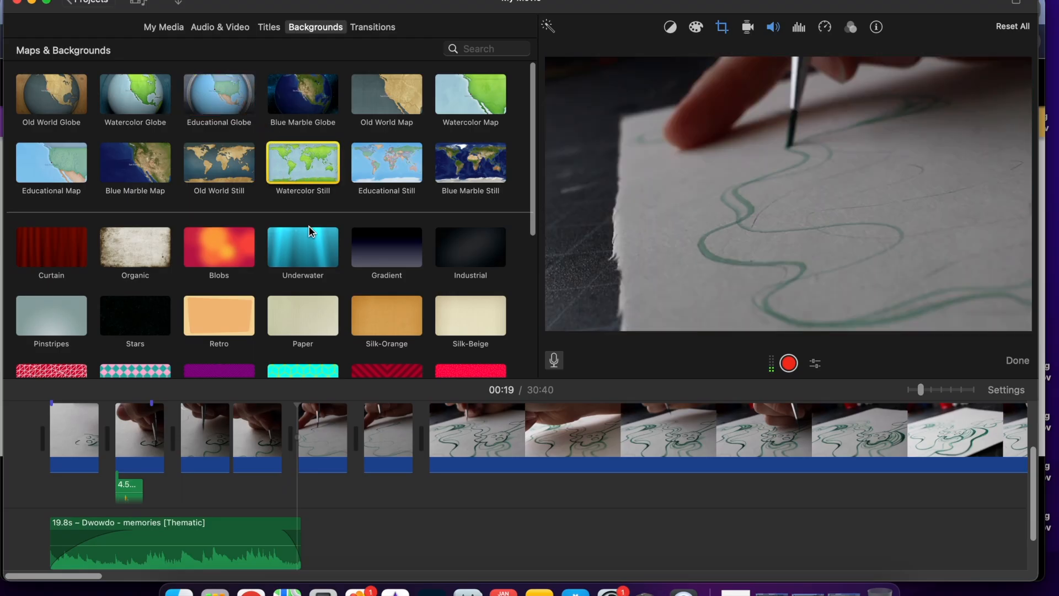
scroll(317, 250, "down", 10)
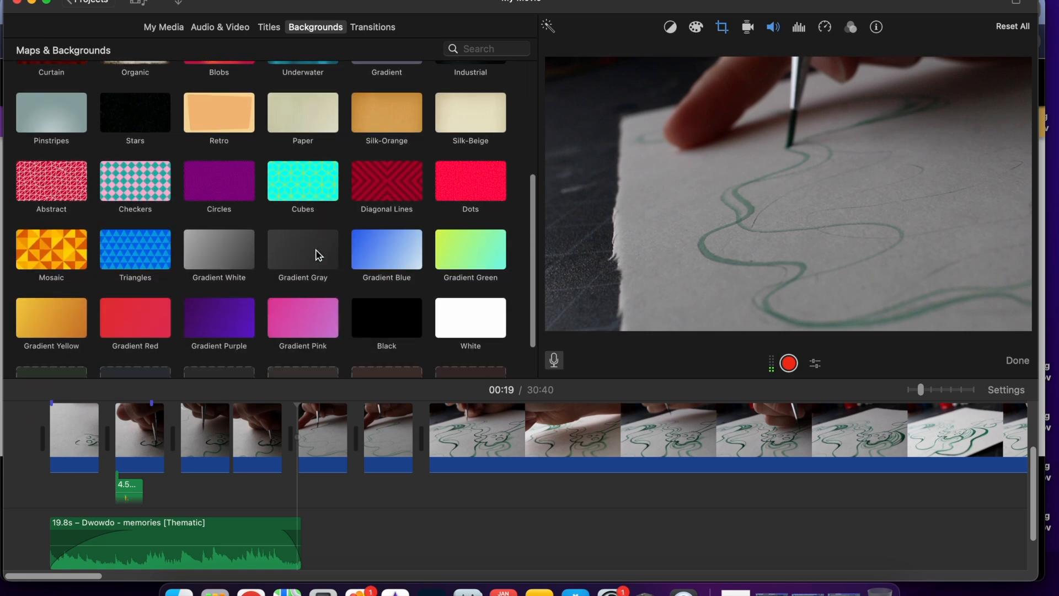
scroll(312, 446, "up", 2)
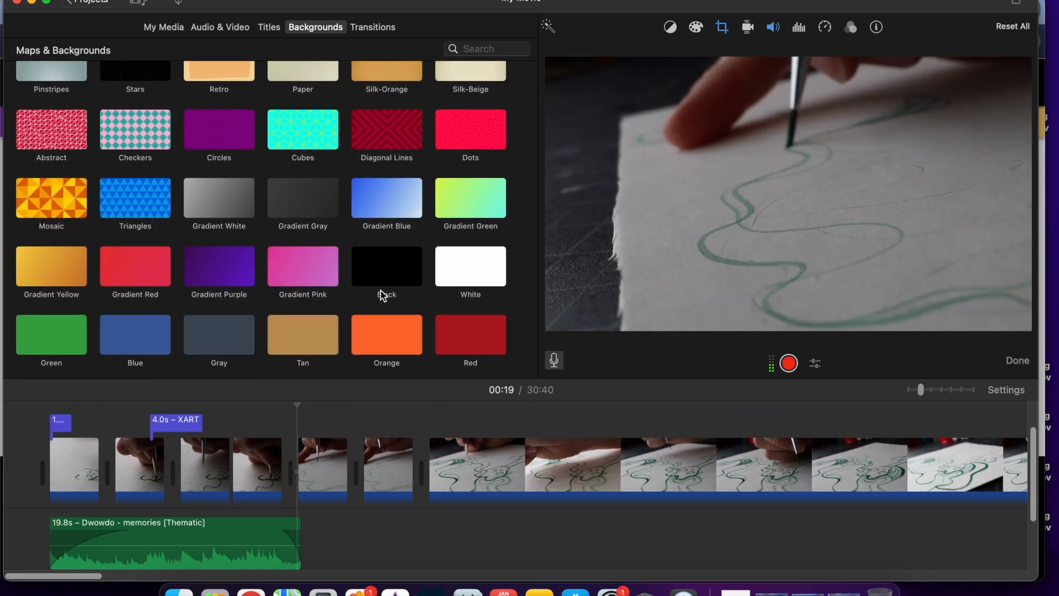
left_click_drag(387, 283, 320, 468)
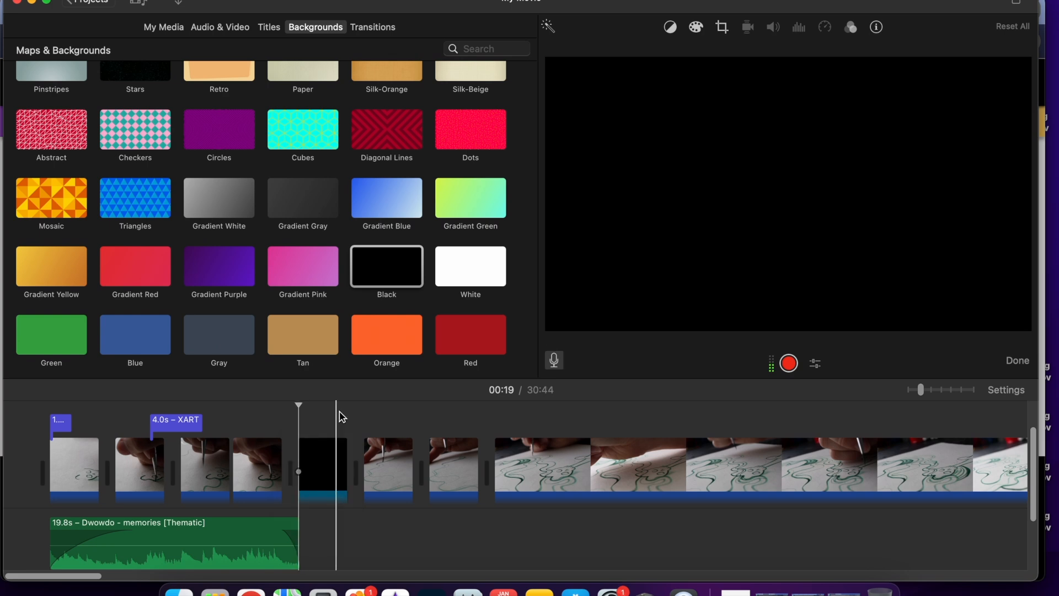
left_click(789, 364)
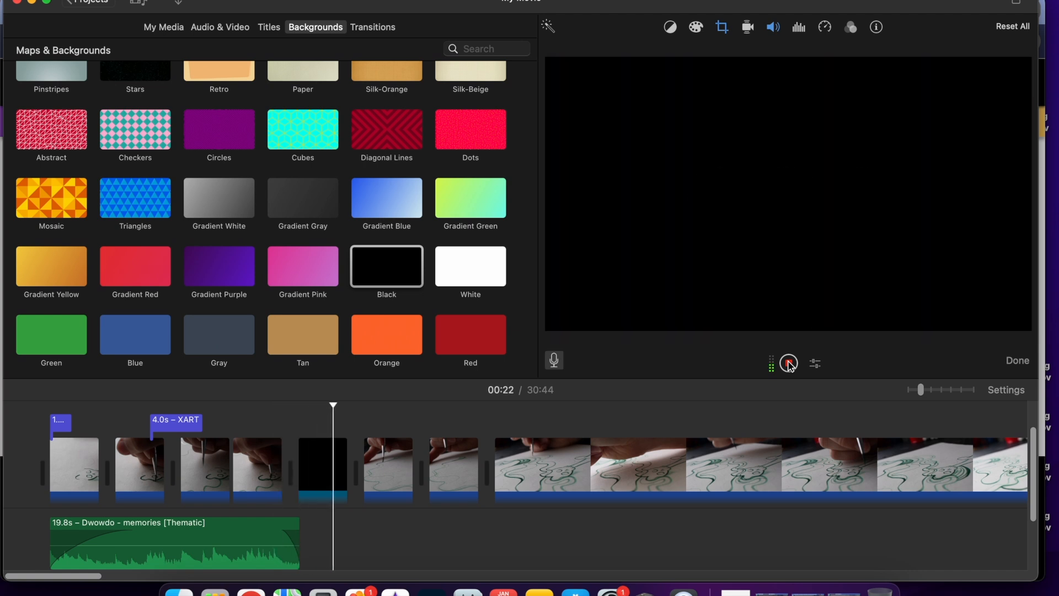
left_click(791, 365)
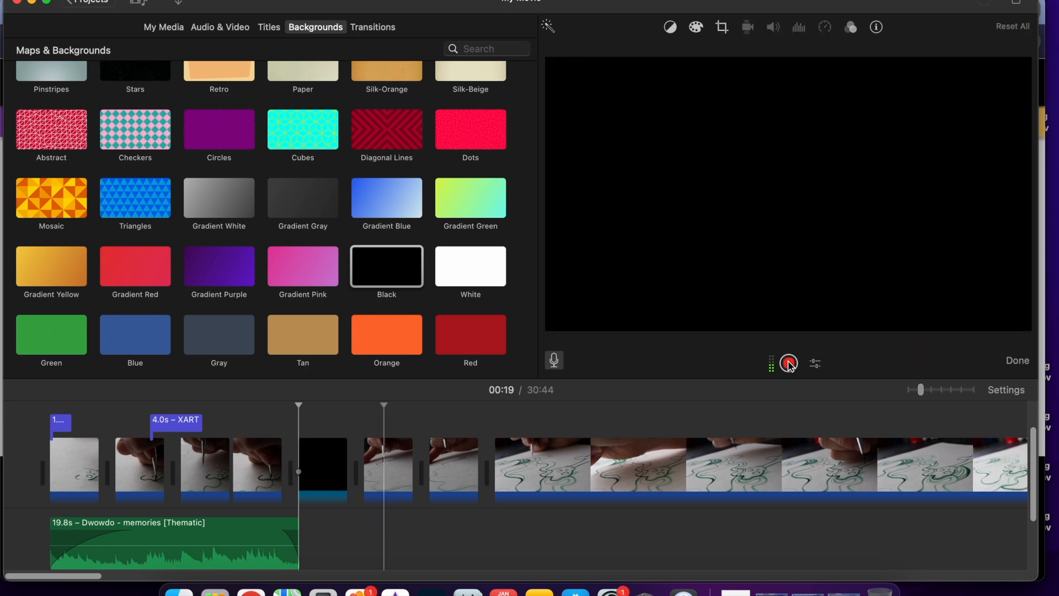
Step: Delete the voiceover recording that starts under the black background clip
scroll(430, 487, "down", 5)
left_click(323, 449)
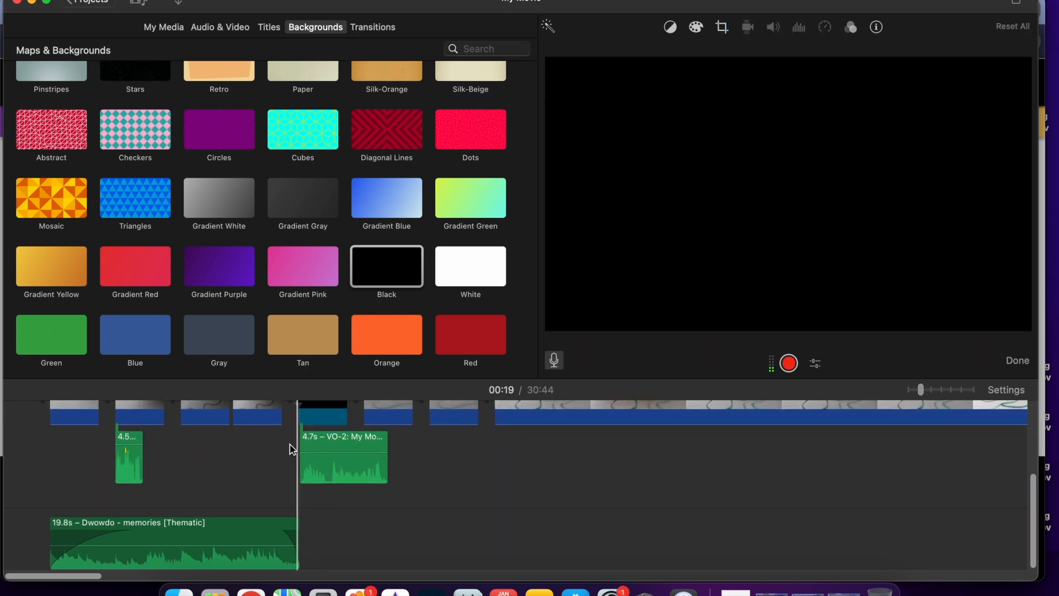
scroll(309, 447, "up", 3)
left_click(338, 441)
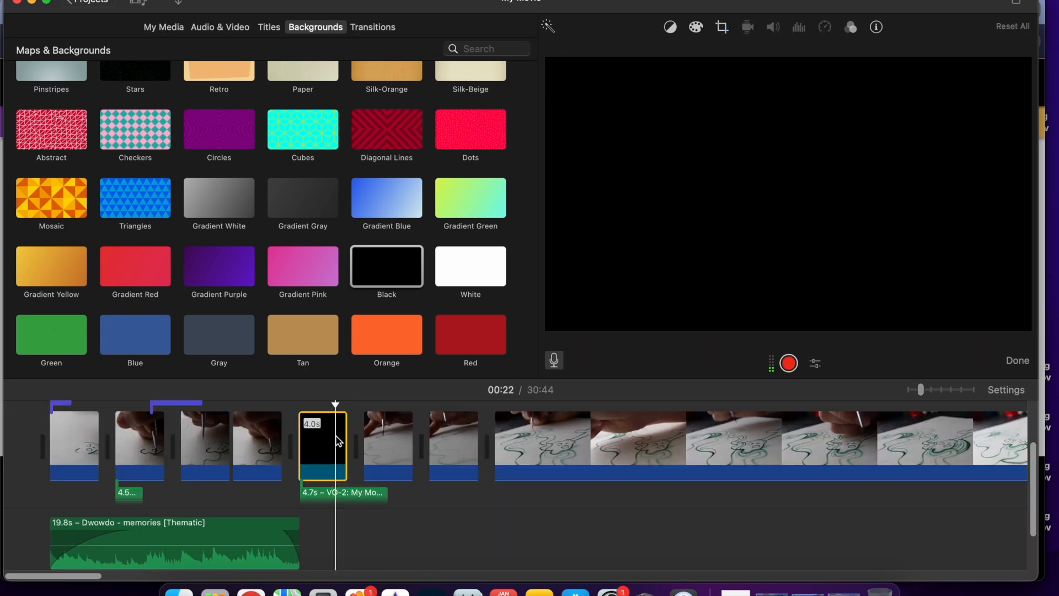
scroll(331, 458, "down", 3)
left_click(326, 470)
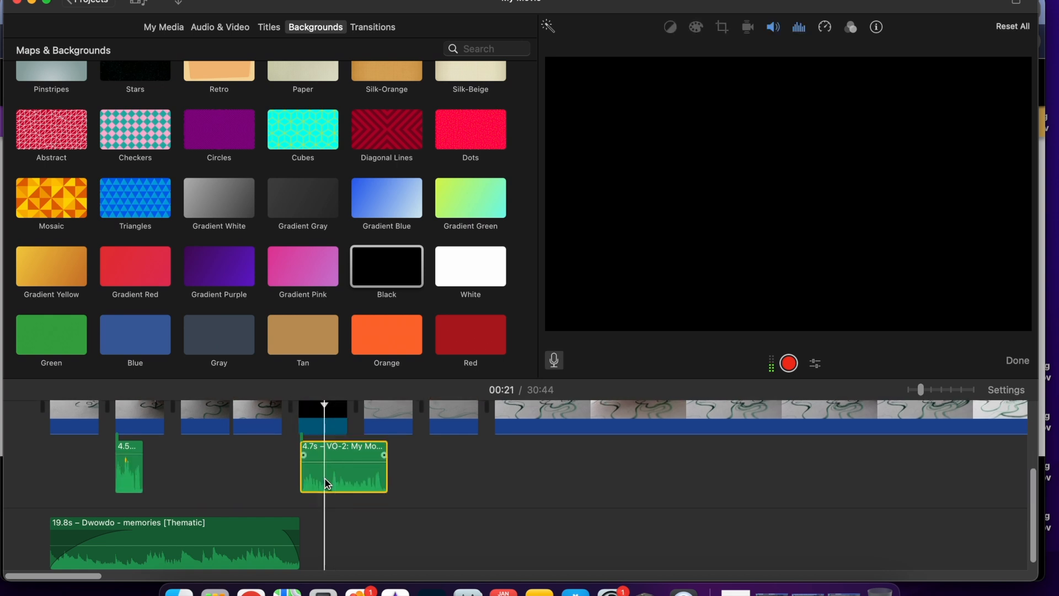
key("Delete")
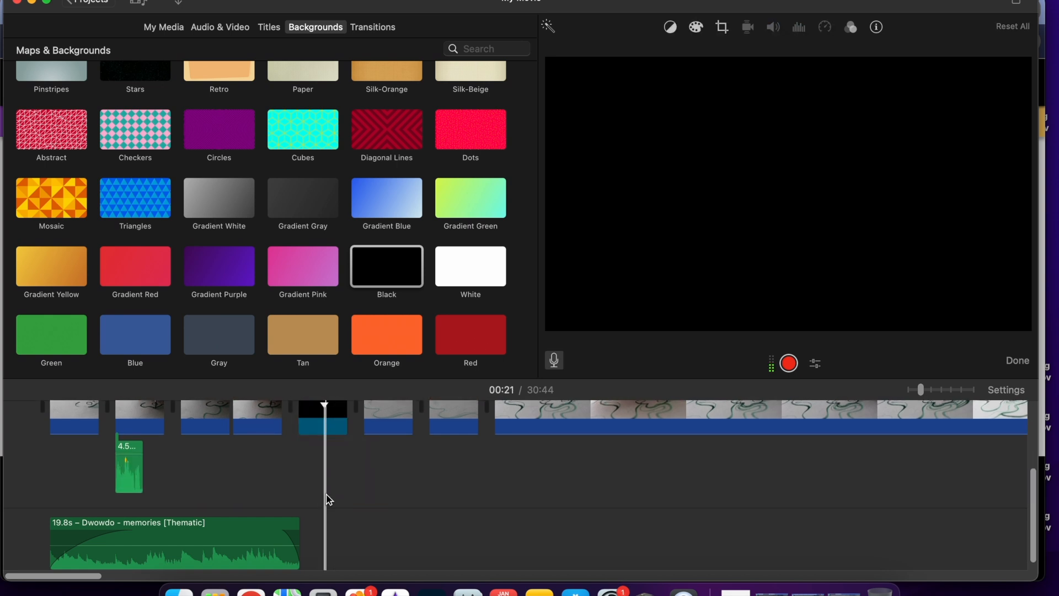
Step: Record a new voiceover of about 3 seconds under the black clip and play it back
left_click(790, 364)
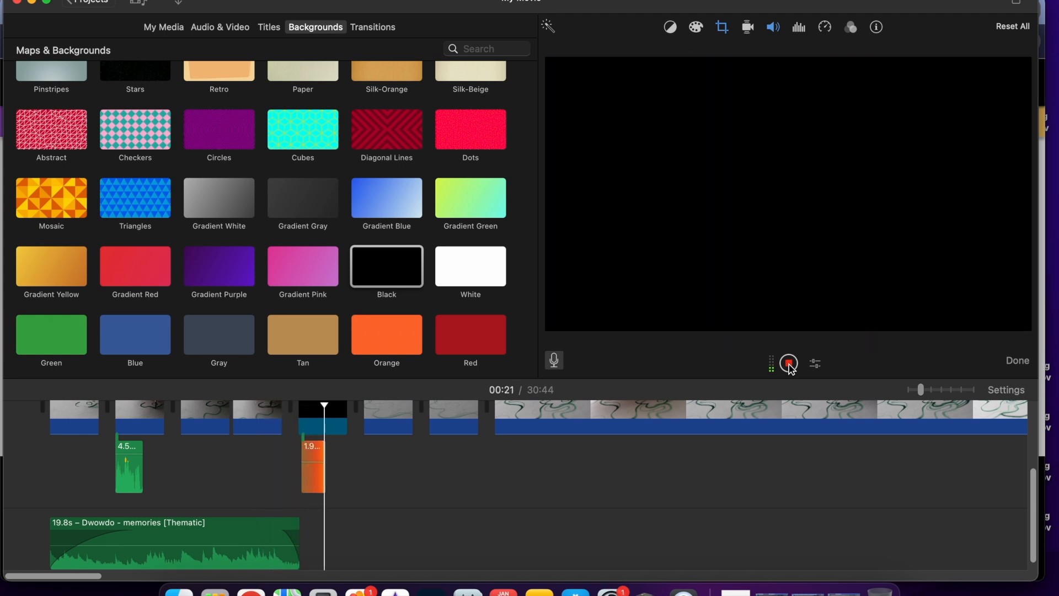
left_click(789, 364)
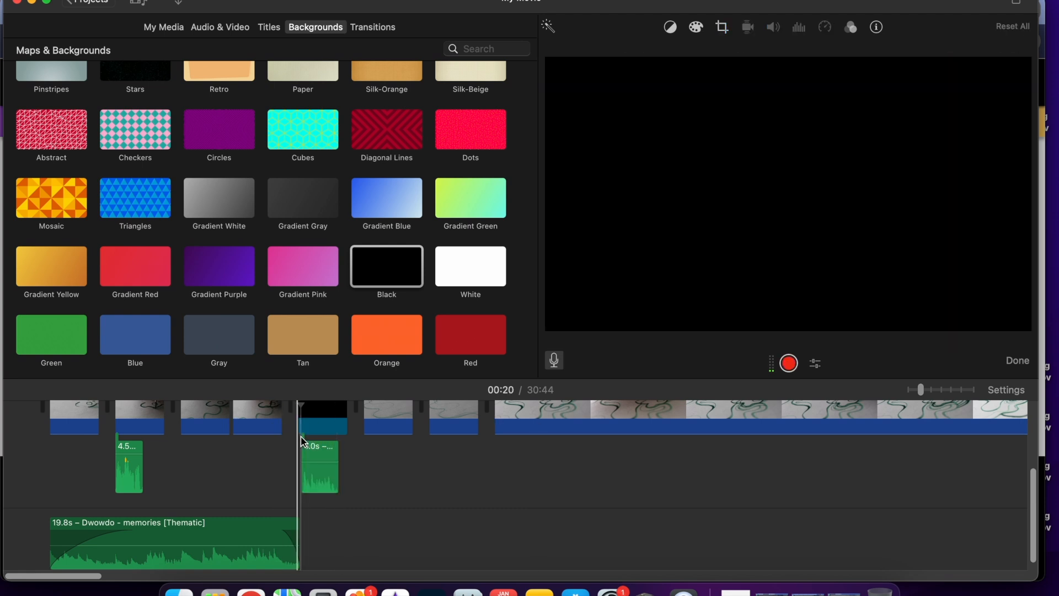
left_click(257, 447)
key("space")
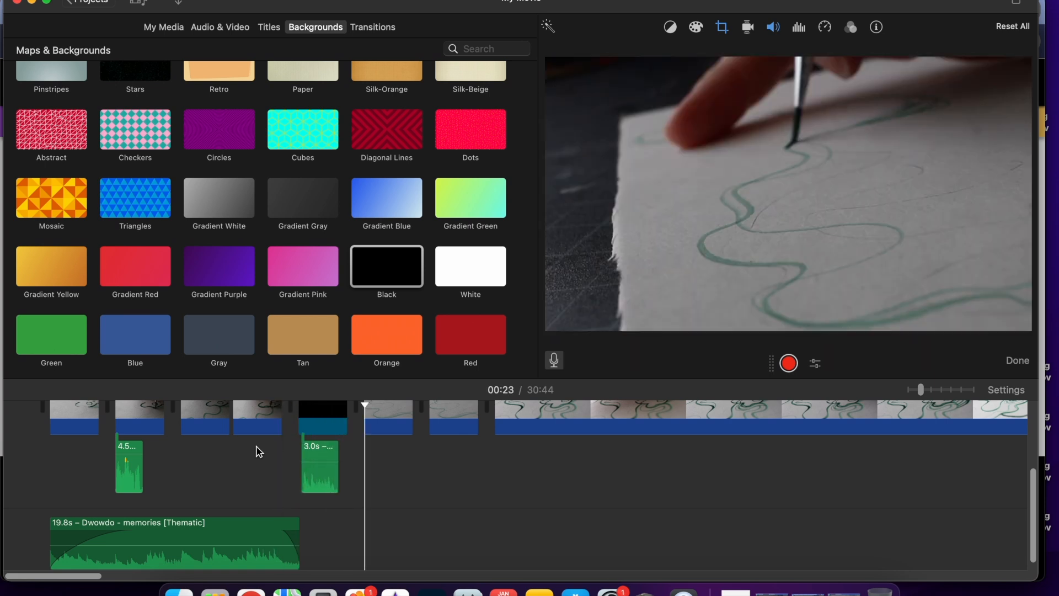
key("space")
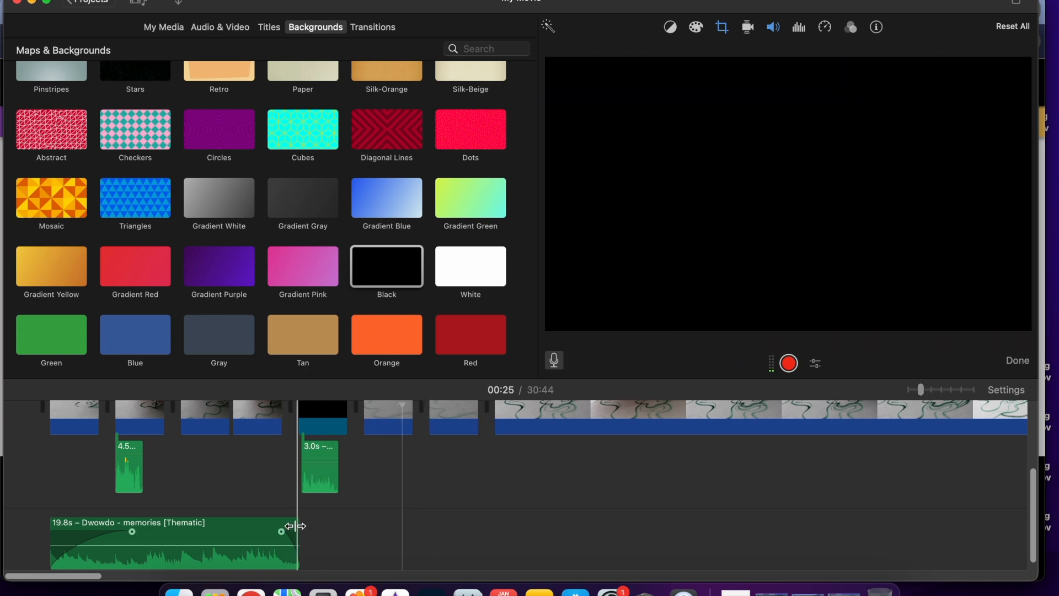
Step: Extend the end of the background music to about 28.2 seconds and browse the available backgrounds
left_click_drag(295, 525, 449, 527)
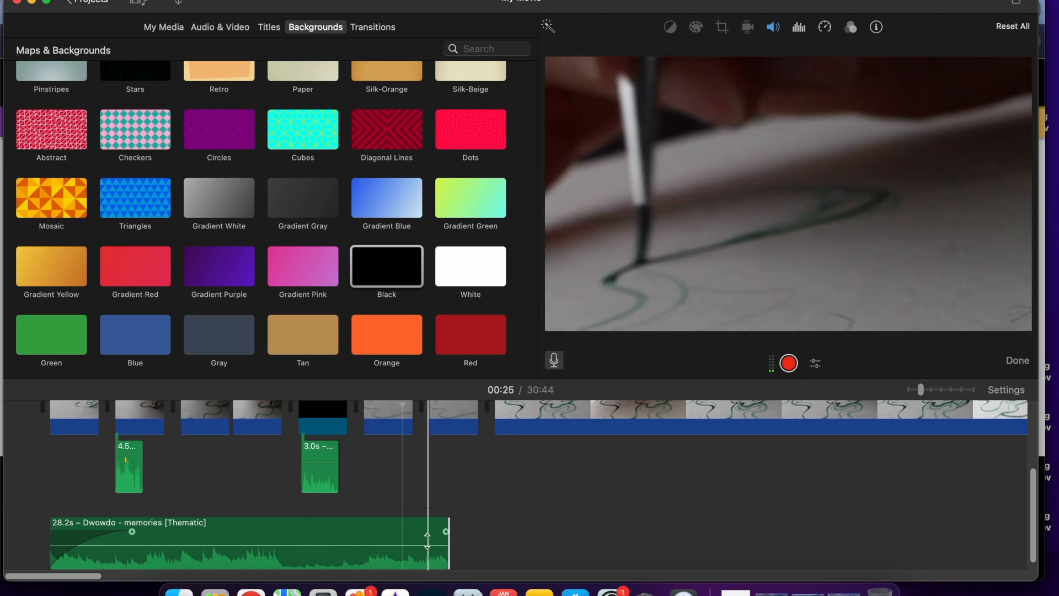
scroll(427, 497, "up", 3)
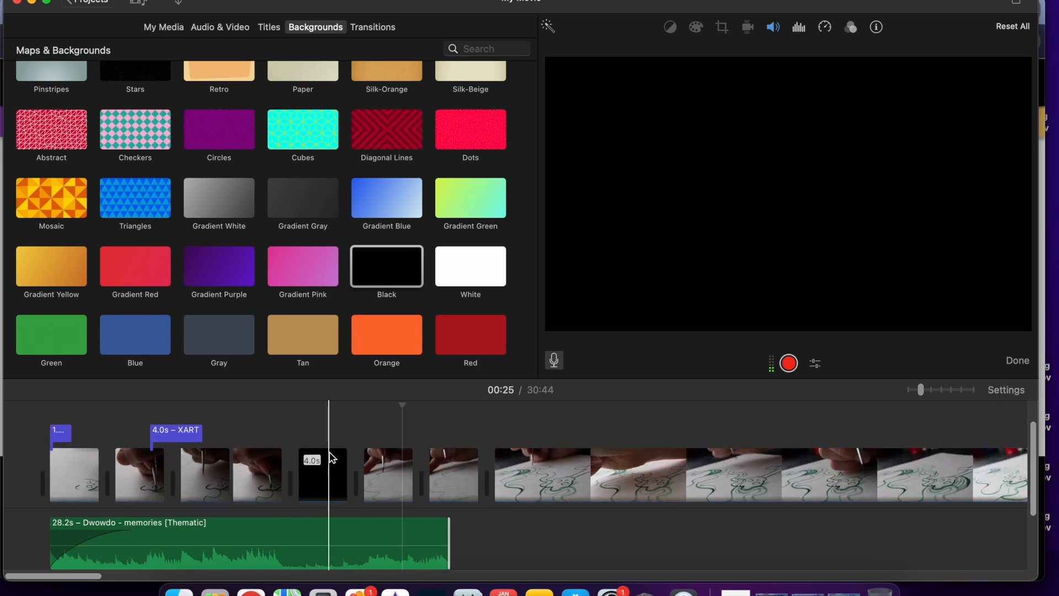
scroll(346, 237, "up", 5)
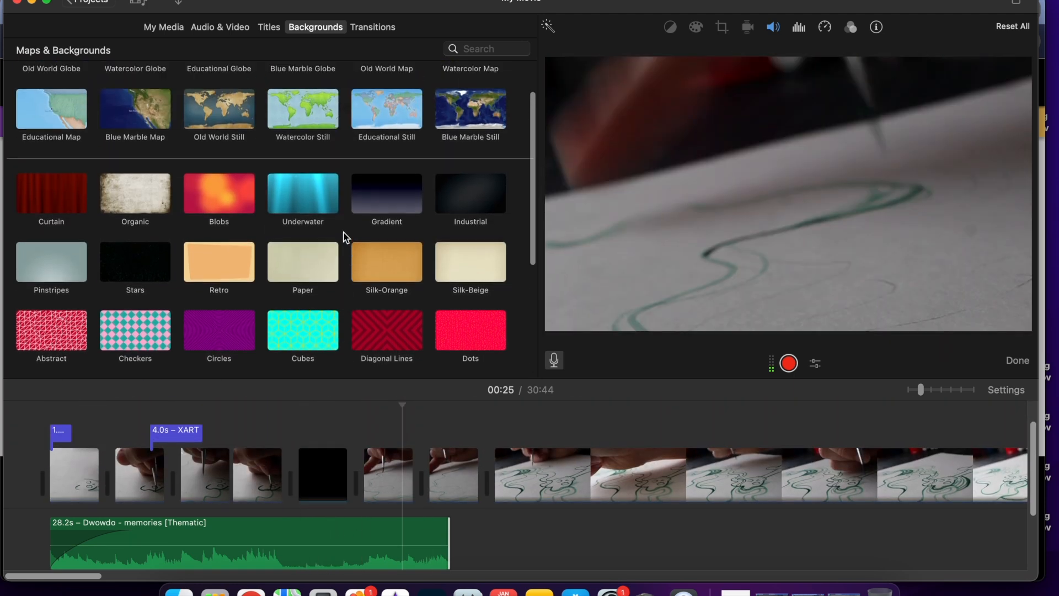
scroll(347, 237, "down", 5)
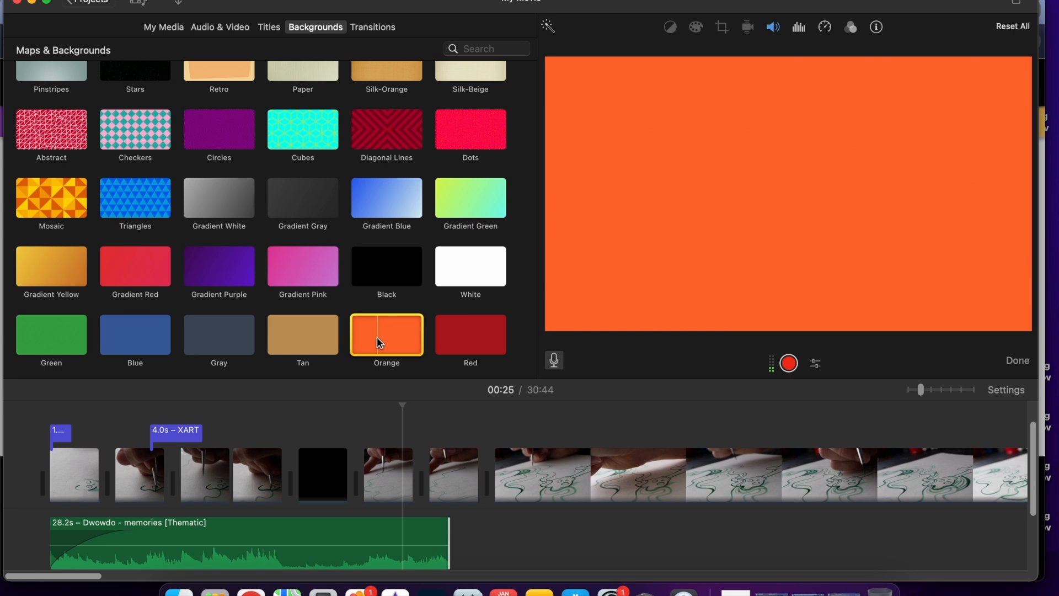
Step: Try a Wipe Up transition between the black clip and the following video clip, and remove it
left_click(31, 181)
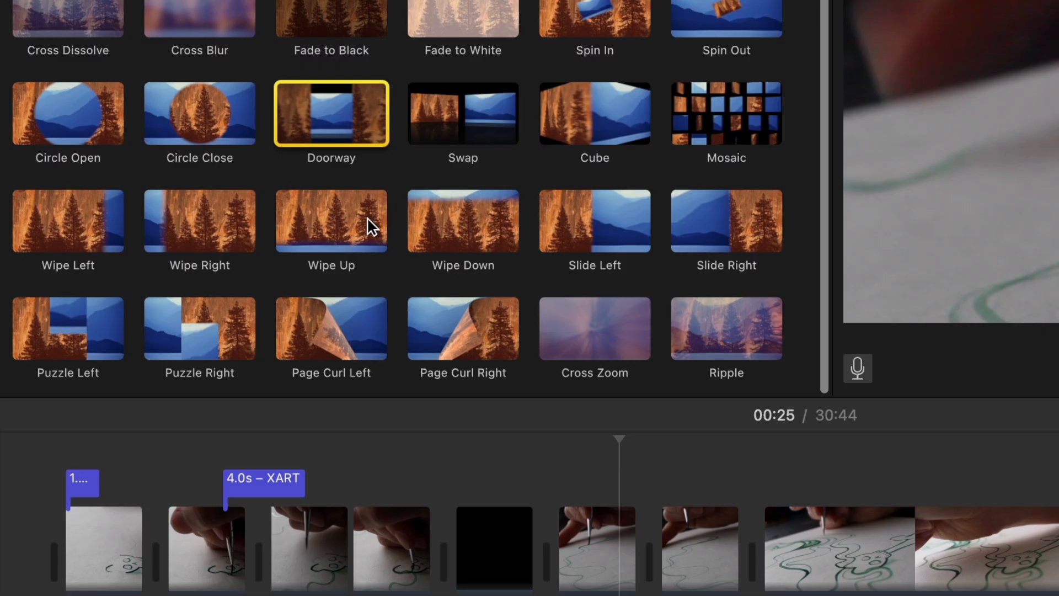
left_click_drag(367, 220, 571, 533)
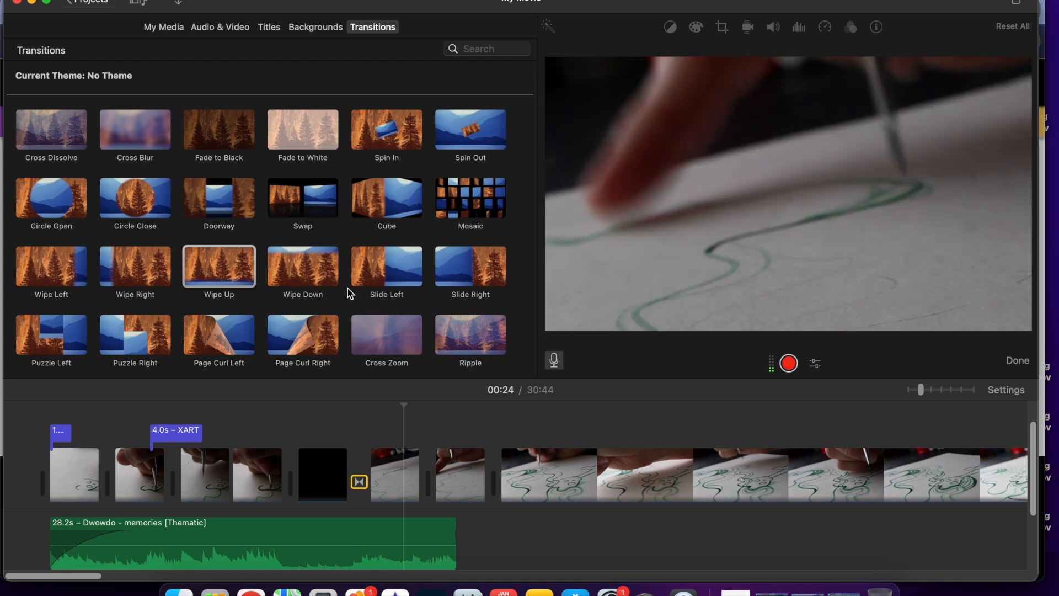
key("Delete")
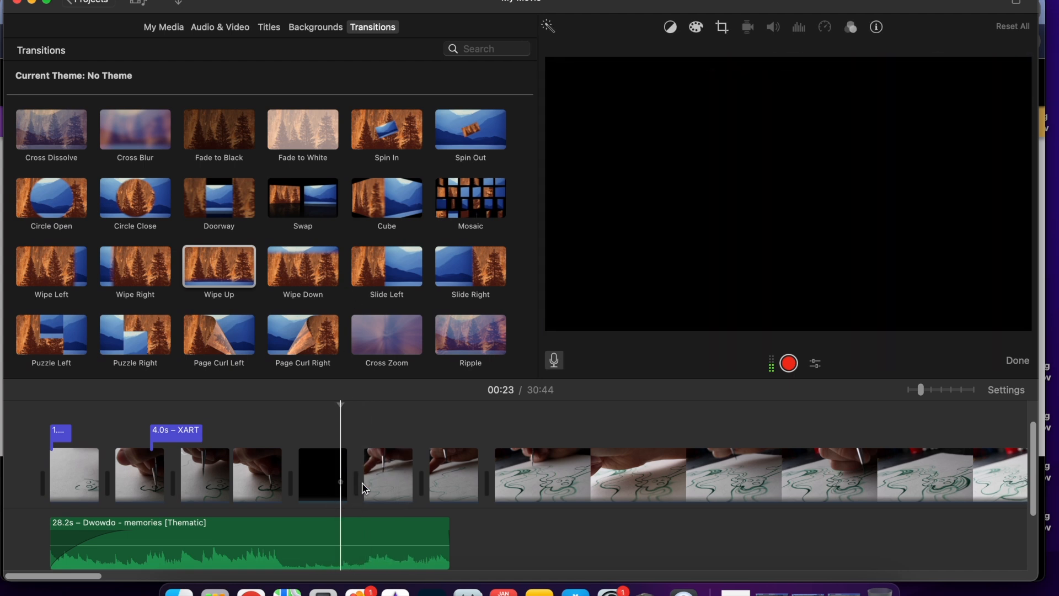
Step: Insert Fade to Black between the third and fourth video clips and Fade to White after the fourth, and delete the black clip
scroll(402, 222, "up", 1)
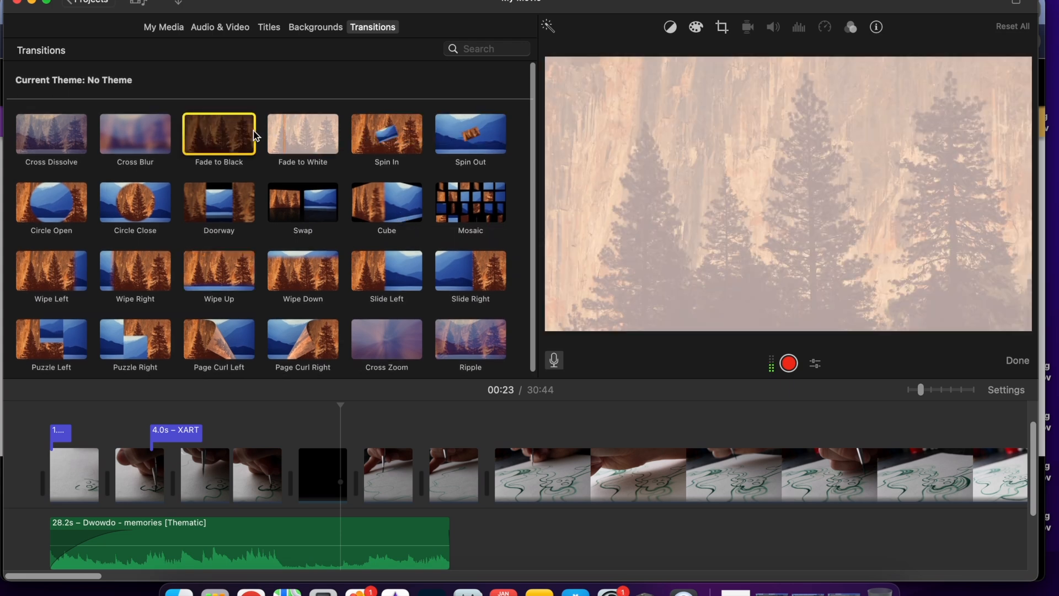
left_click_drag(227, 136, 238, 481)
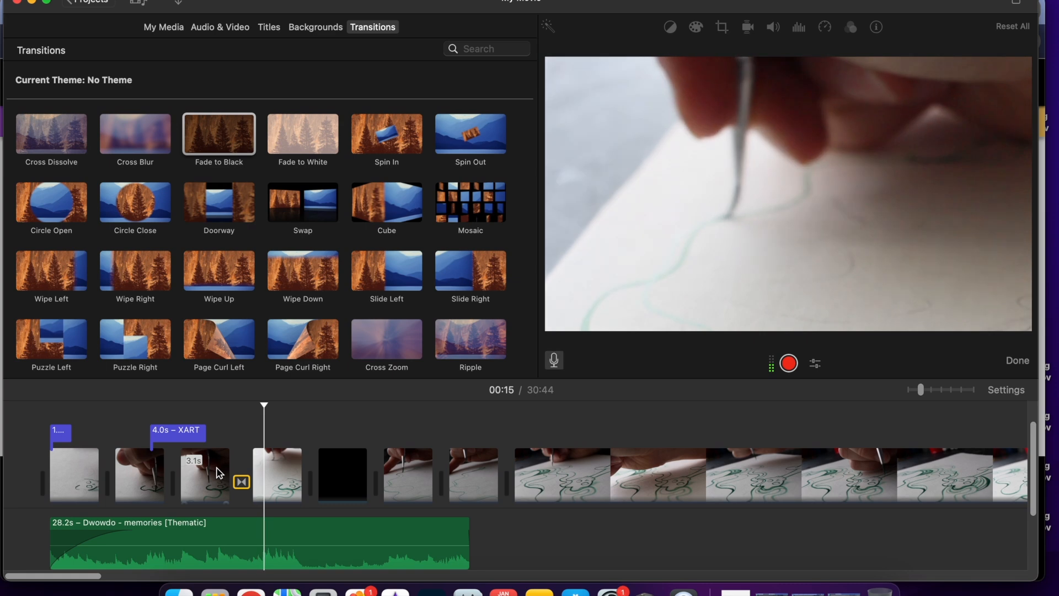
left_click_drag(328, 137, 314, 481)
key("Delete")
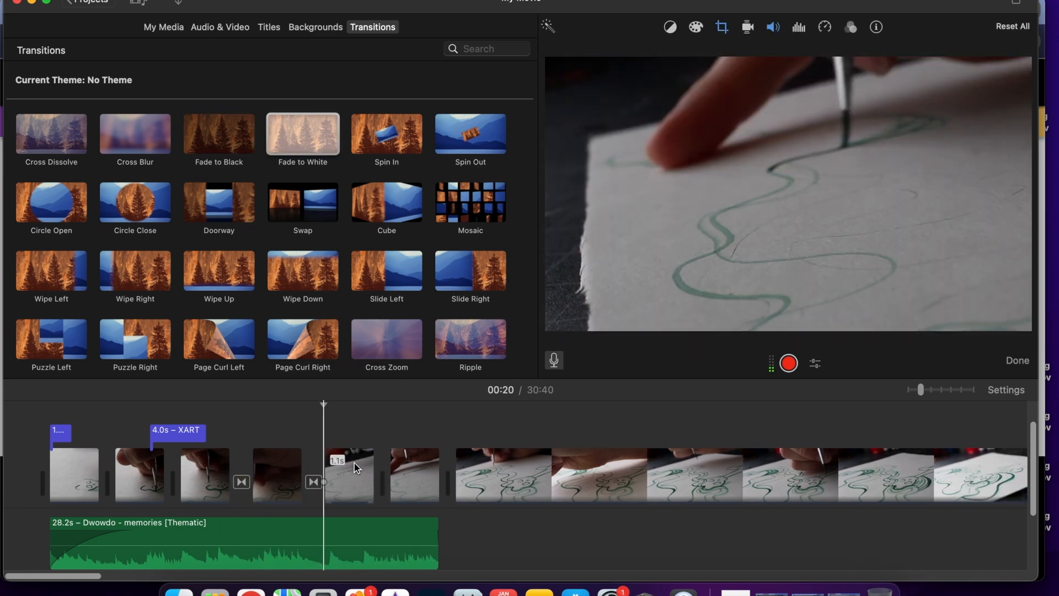
Step: Try a 4.0-second duration for the Fade to White transition, and set it to 3.0 seconds instead
scroll(354, 463, "down", 3)
left_click(284, 453)
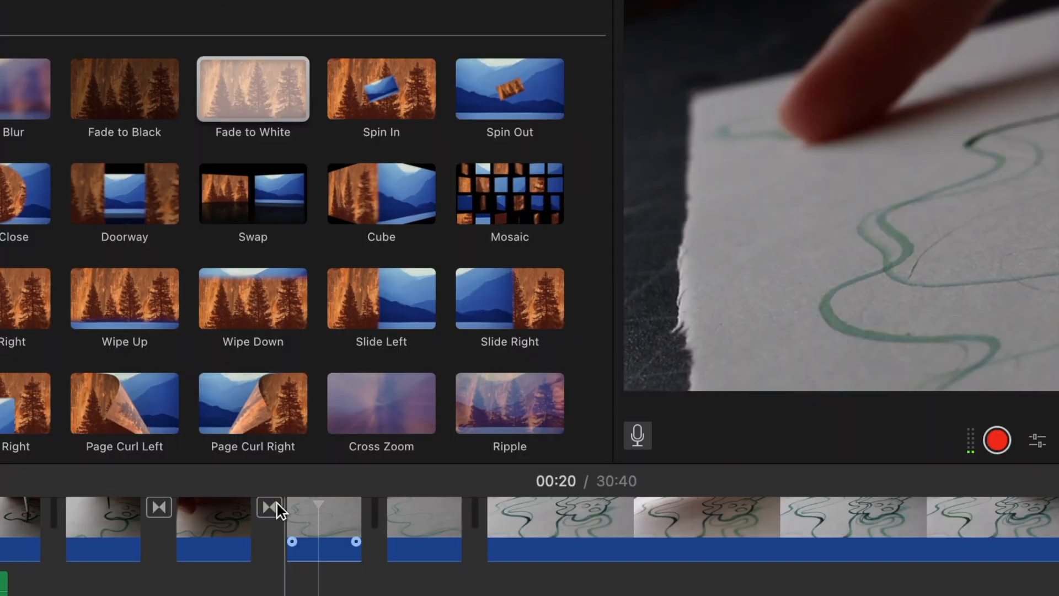
left_click(271, 507)
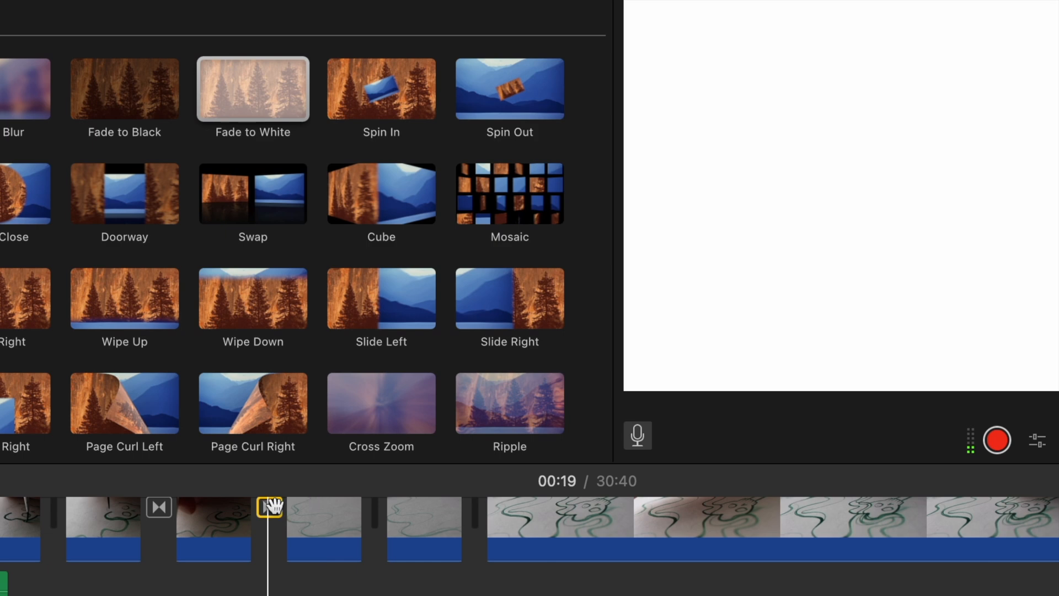
double_click(272, 507)
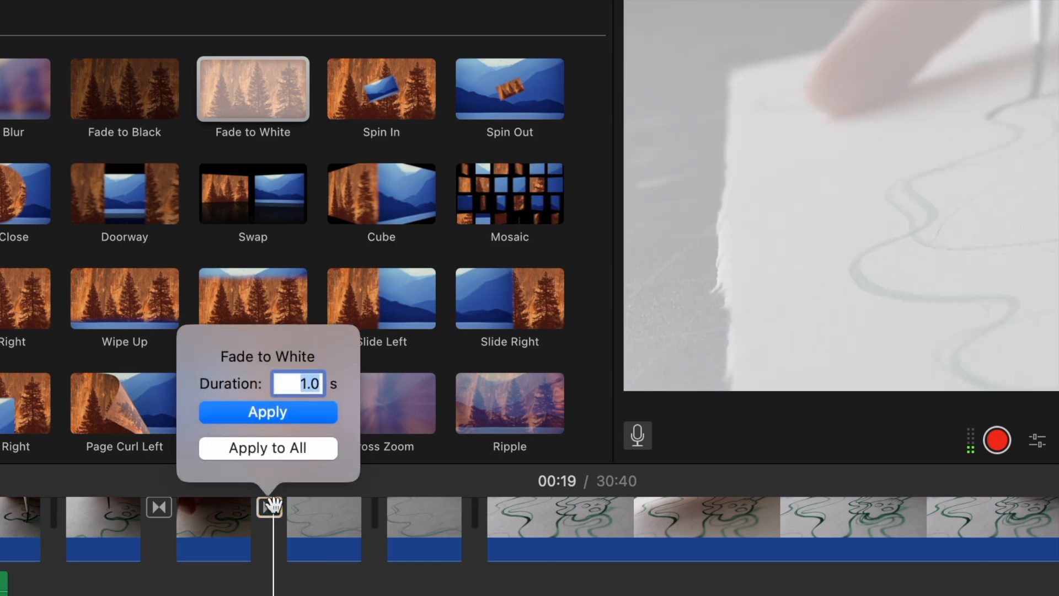
key("Return")
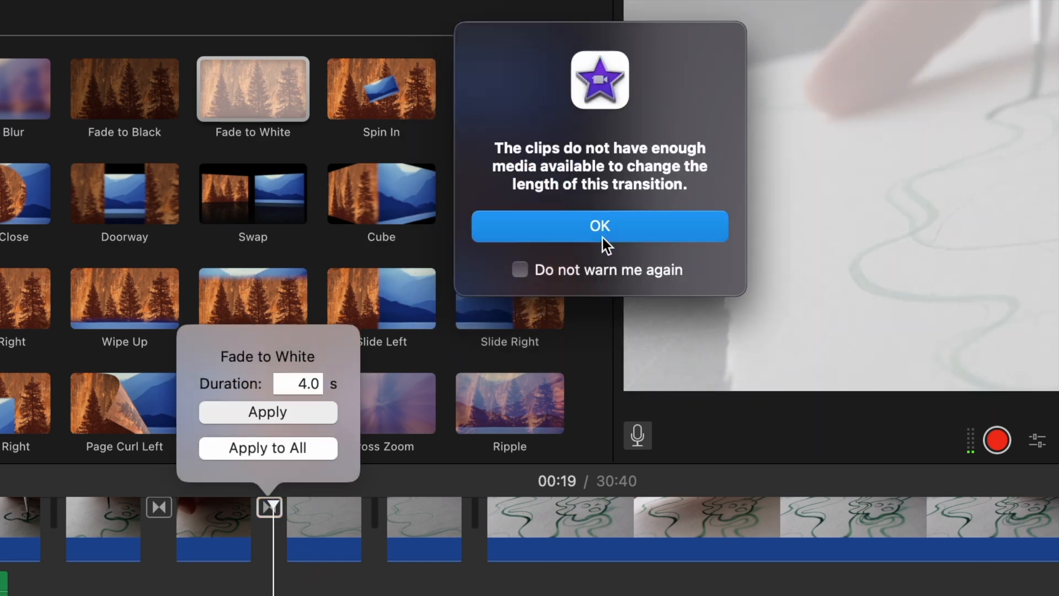
left_click(603, 232)
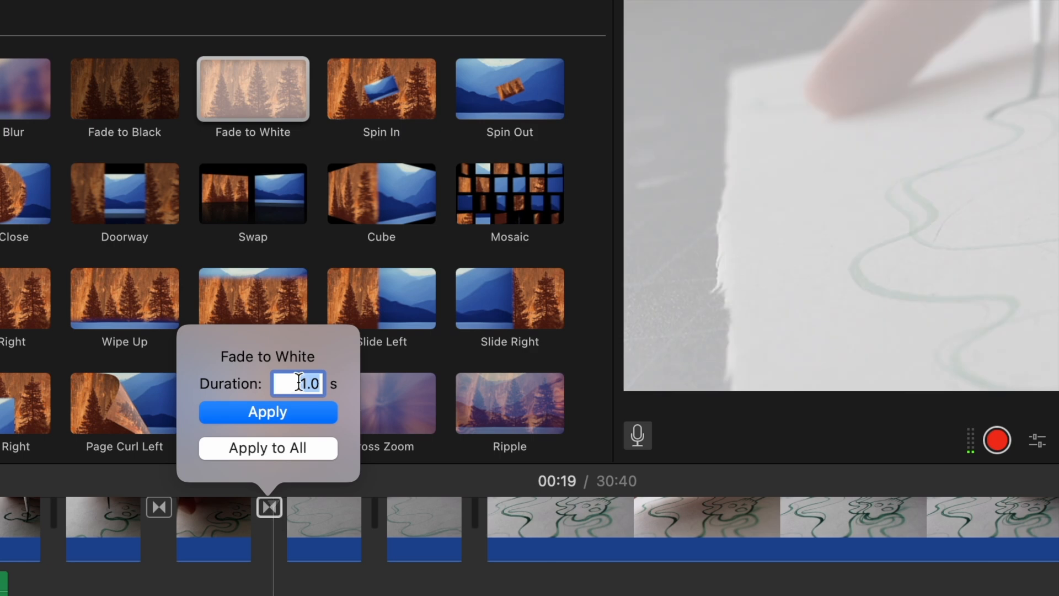
key("Return")
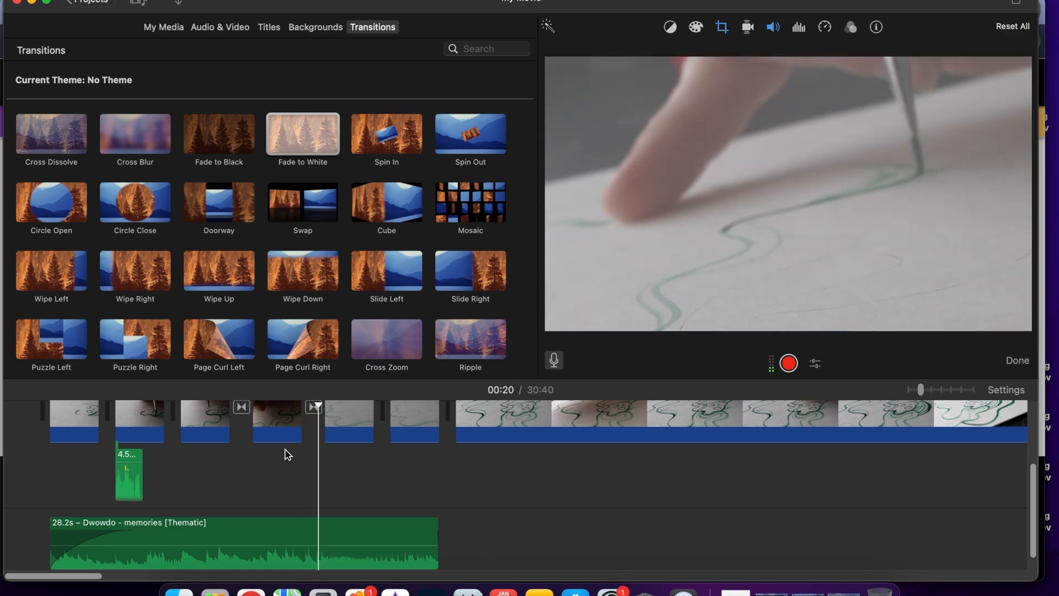
Step: Preview the Fade to Black transition and check the duration settings of both transitions
left_click(220, 455)
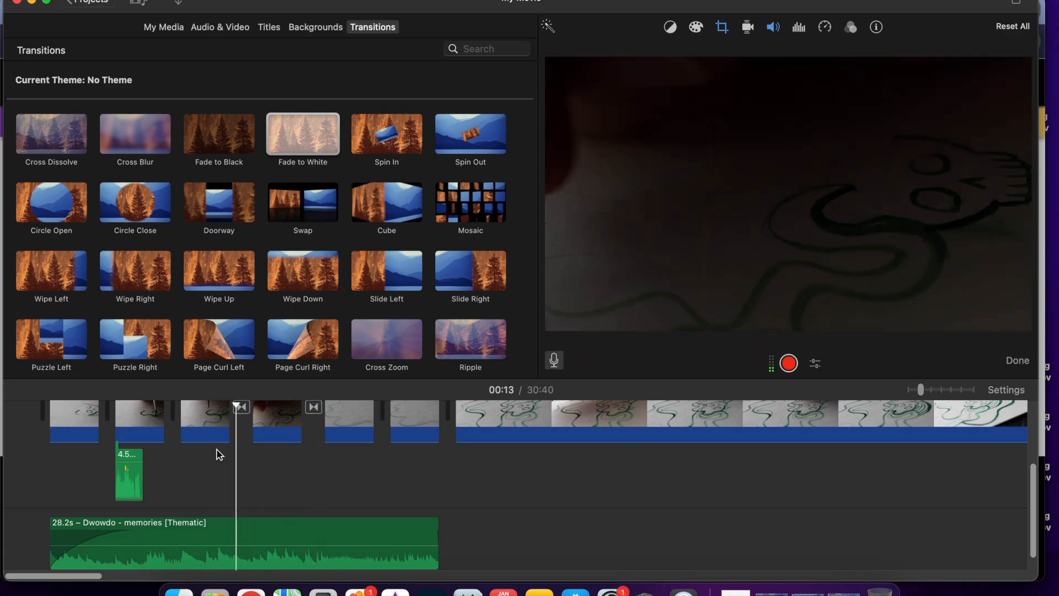
key("space")
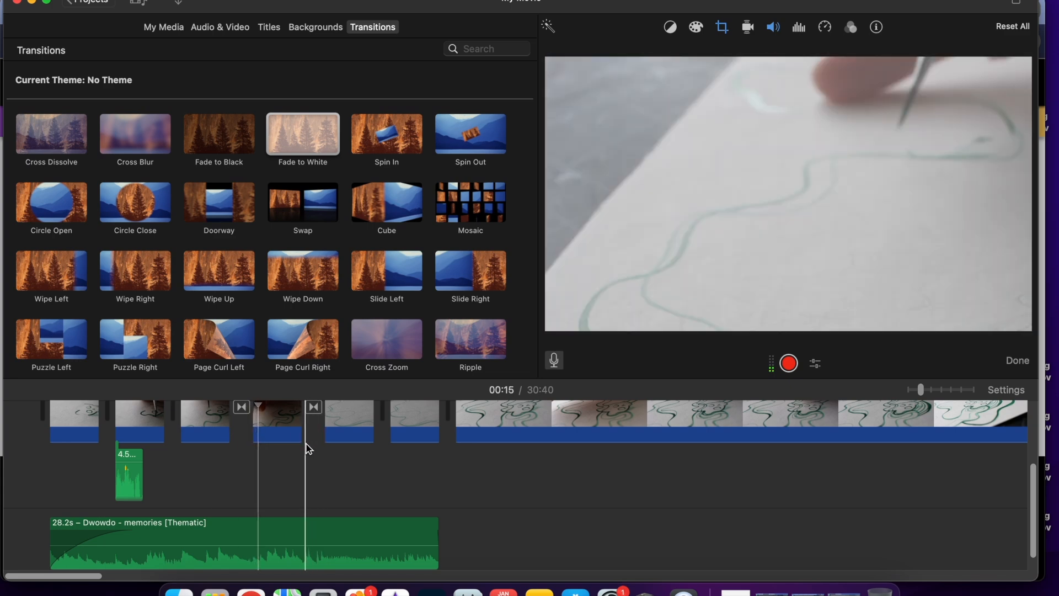
scroll(307, 446, "up", 2)
double_click(313, 447)
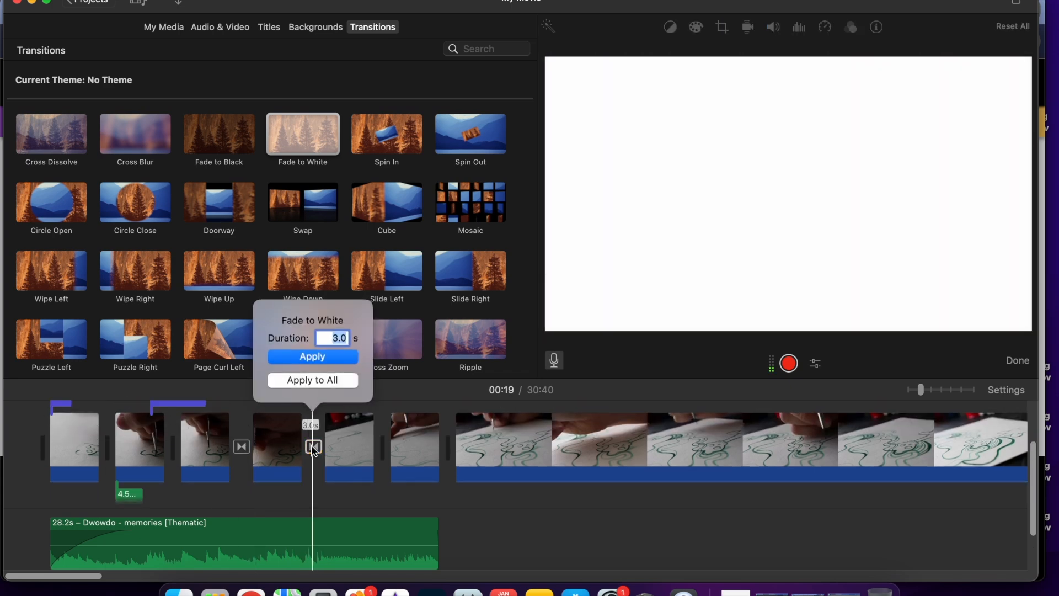
left_click(239, 453)
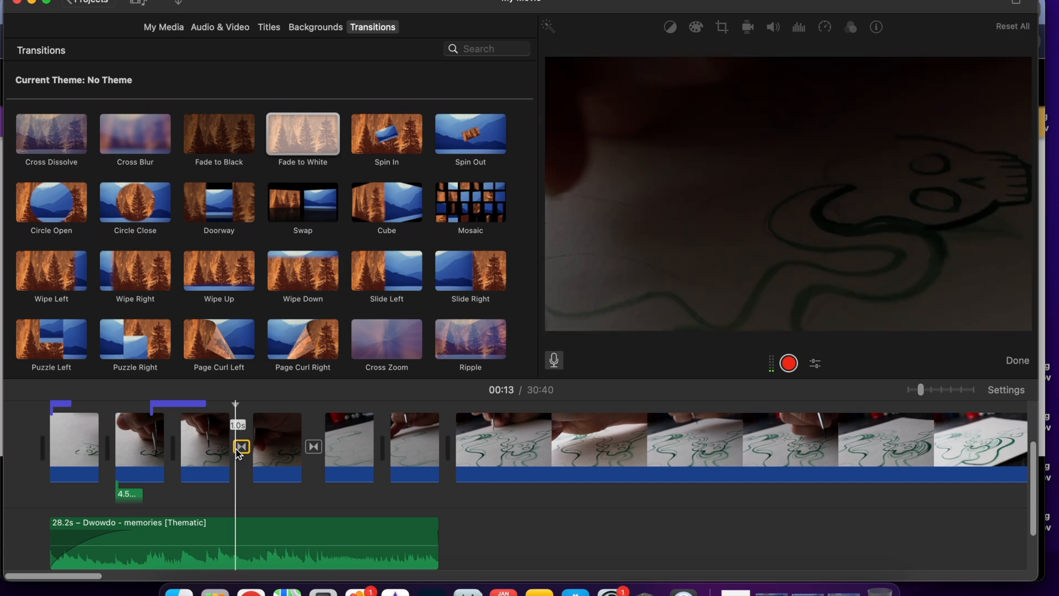
double_click(238, 454)
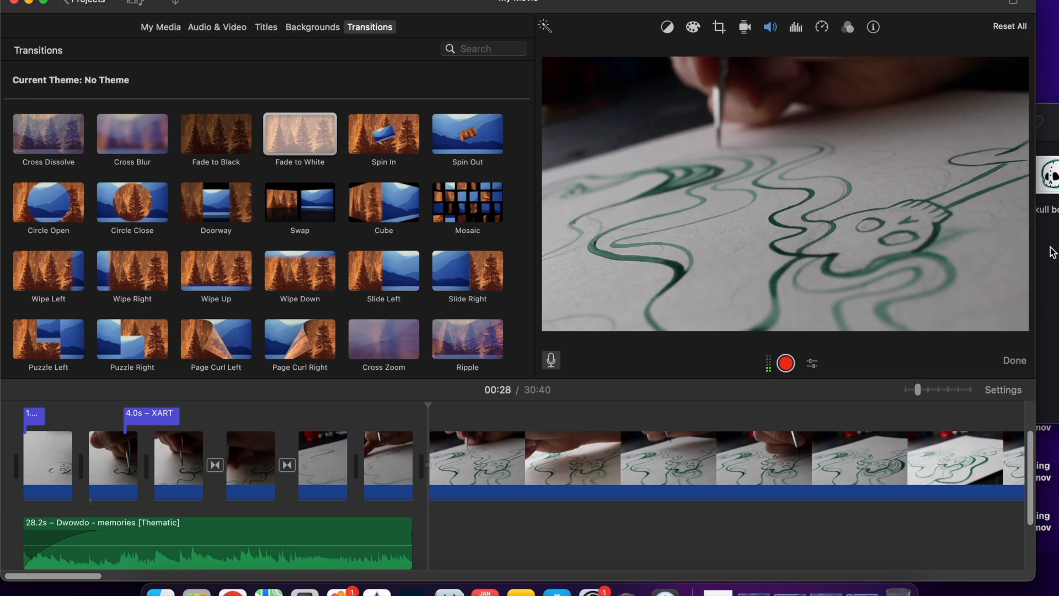
Step: Add "skull boy reg face.png" from the Finder characters folder above the start of the long video clip as a Picture in Picture overlay
left_click(1053, 252)
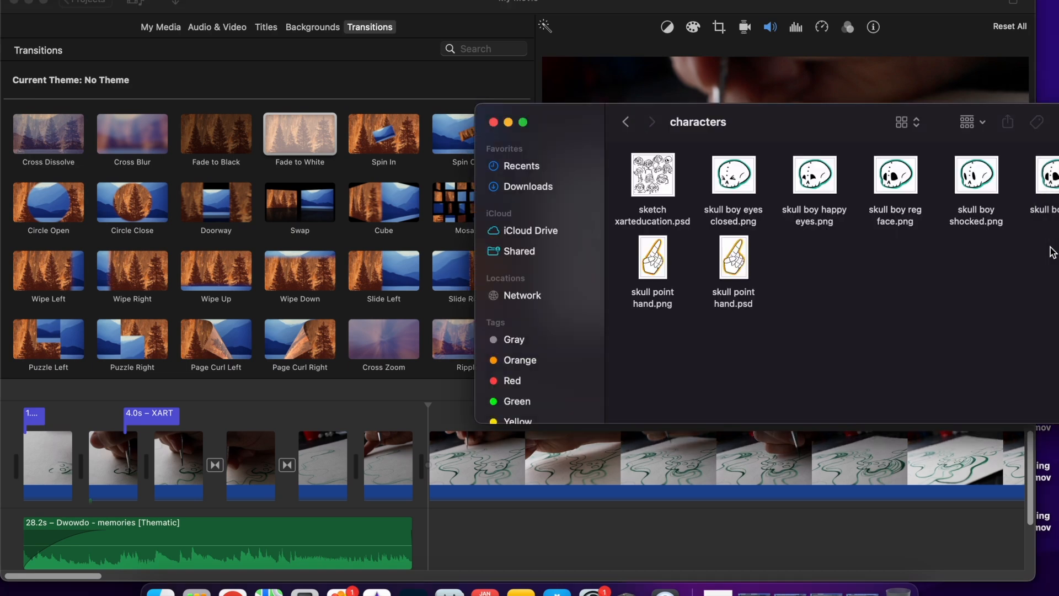
scroll(394, 528, "up", 2)
scroll(394, 527, "left", 1)
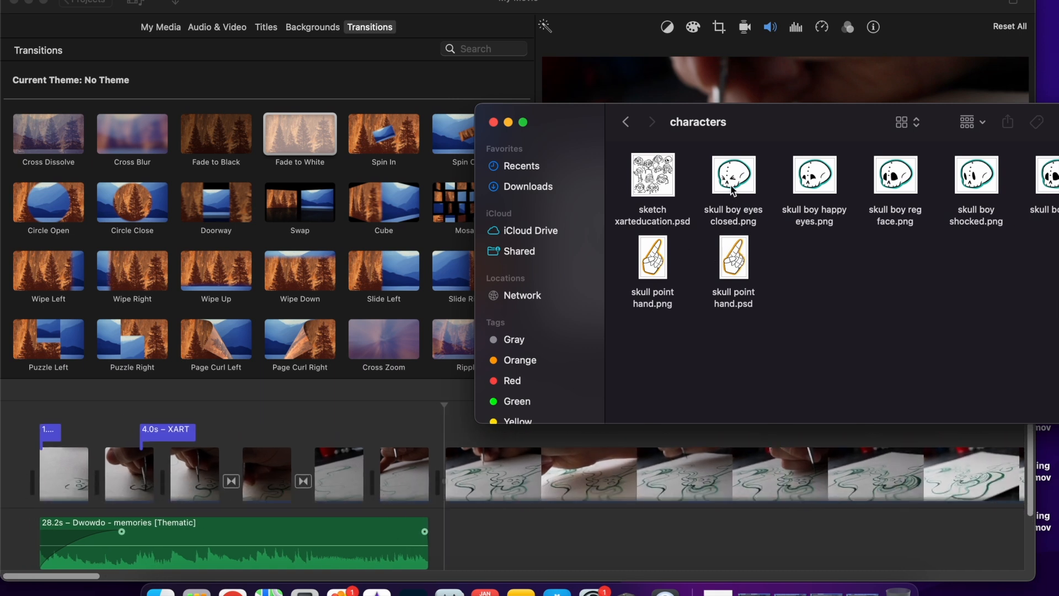
left_click_drag(883, 186, 446, 426)
left_click(590, 53)
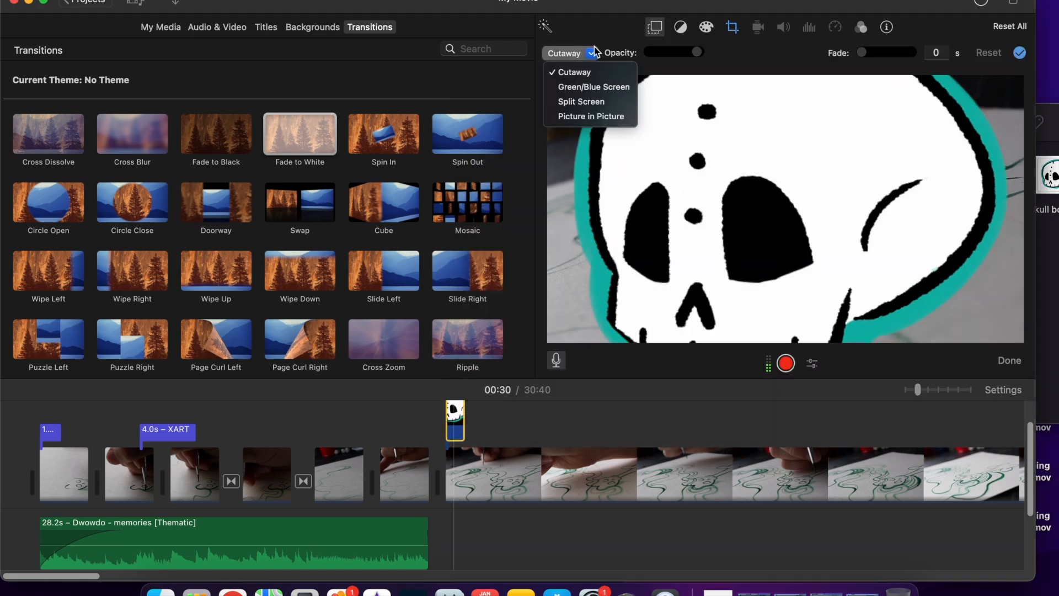
left_click(586, 116)
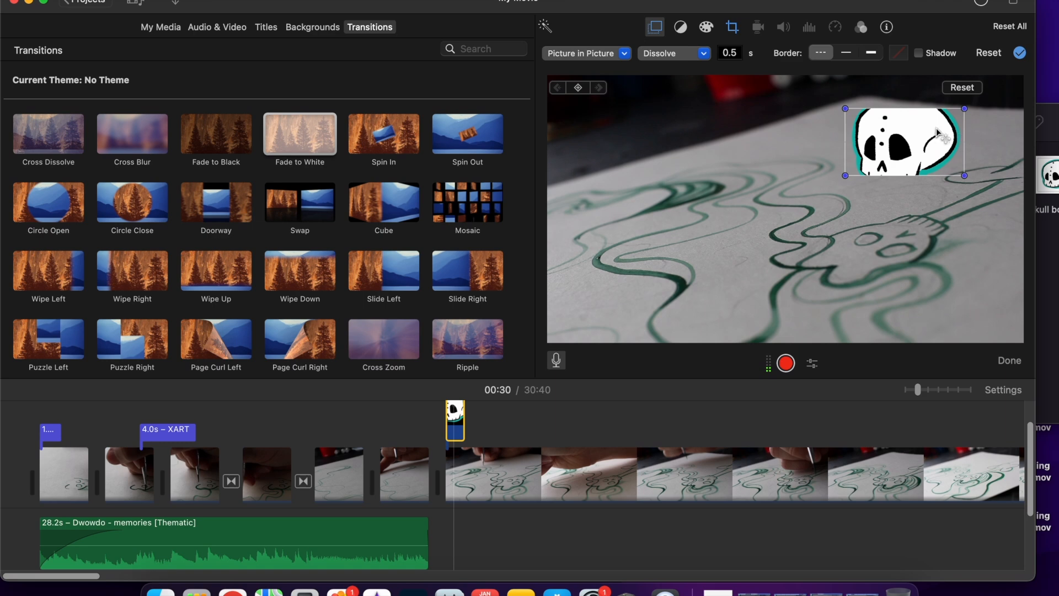
Step: Set the skull overlay's crop style to Fit and move it slightly to the right within the frame
left_click(652, 54)
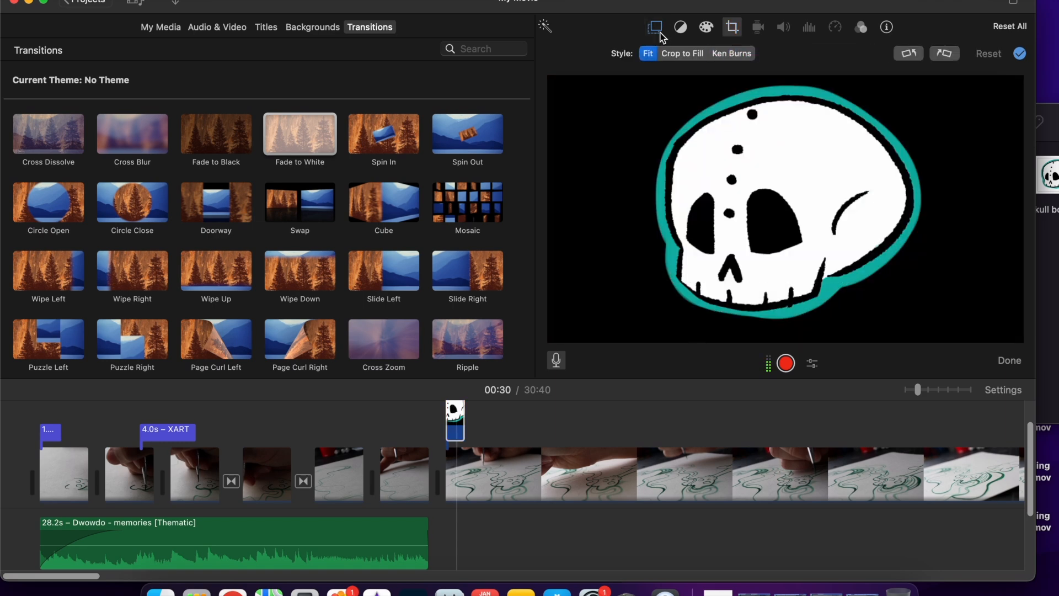
left_click(656, 27)
left_click_drag(917, 146, 952, 145)
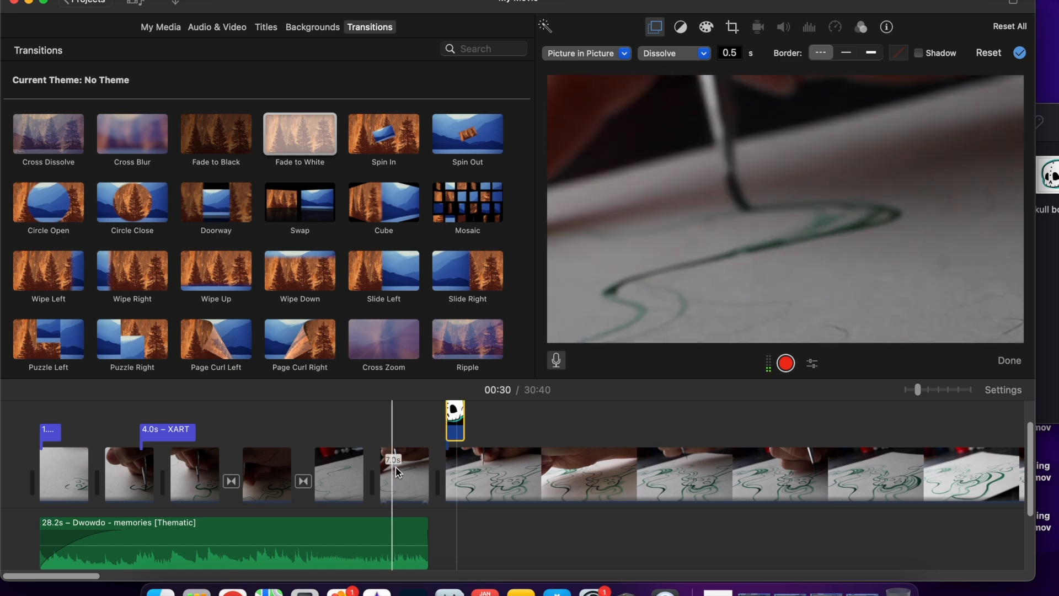
Step: Add the C key image from Finder's keyboard shortcuts folder above the long video clip, a little after the skull overlay
key("space")
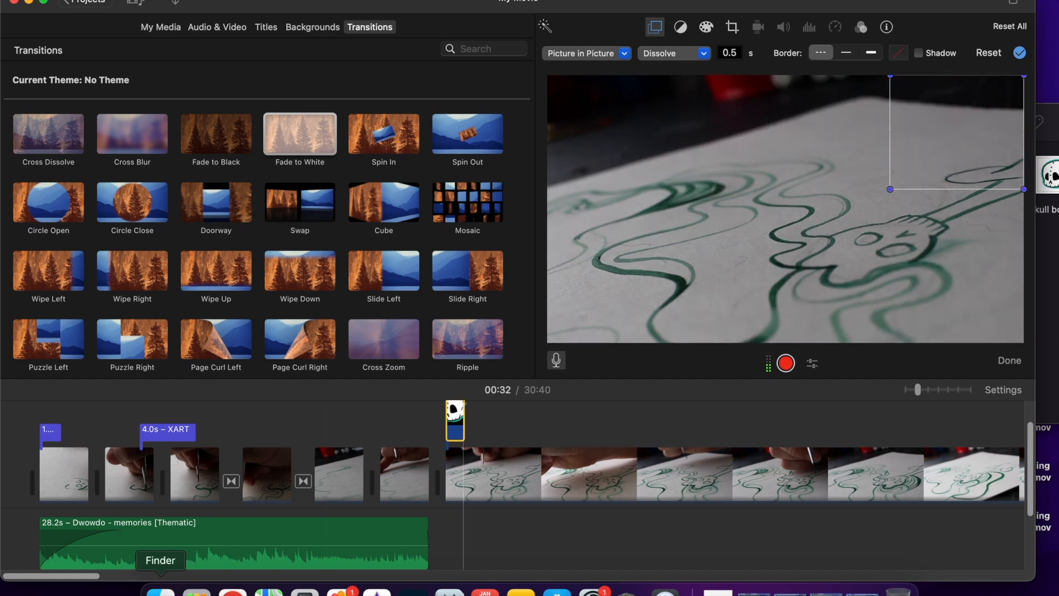
left_click(160, 591)
key("super+Up")
left_click(740, 273)
double_click(740, 274)
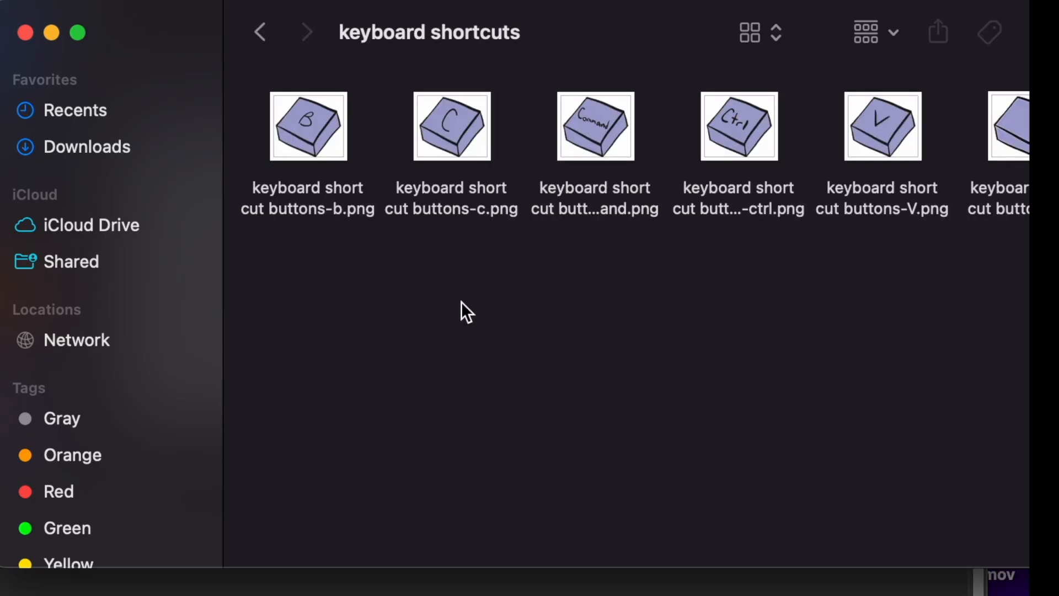
left_click_drag(463, 128, 492, 421)
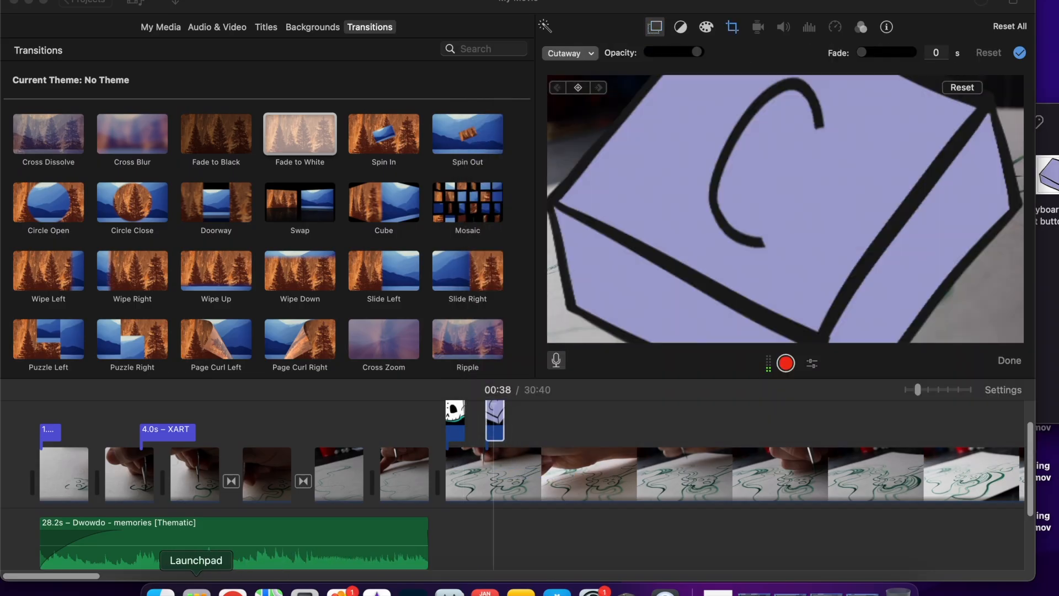
Step: Add the Command key image from the Finder folder above the long clip, right after the C key overlay
left_click(161, 592)
left_click_drag(829, 181, 572, 435)
left_click(610, 440)
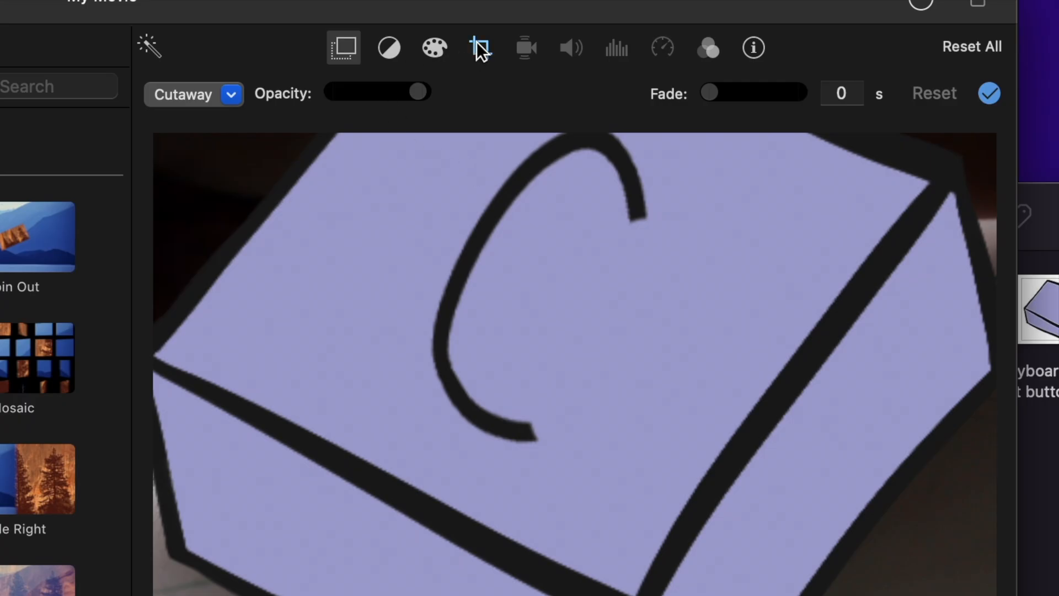
Step: Set the C key overlay's crop style to Fit and its overlay mode to Picture in Picture
left_click(479, 49)
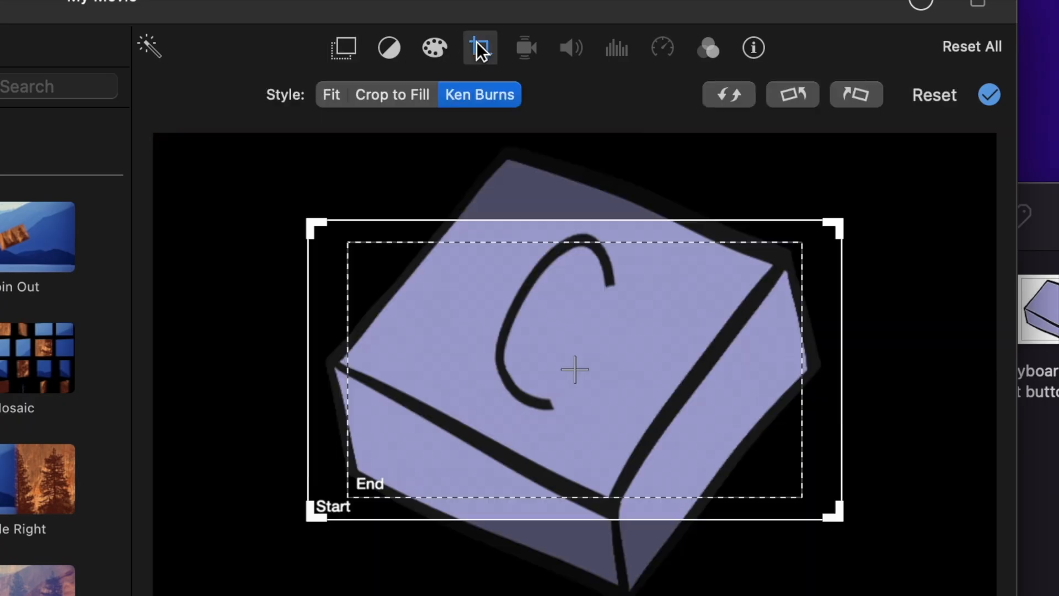
left_click(332, 94)
left_click(346, 43)
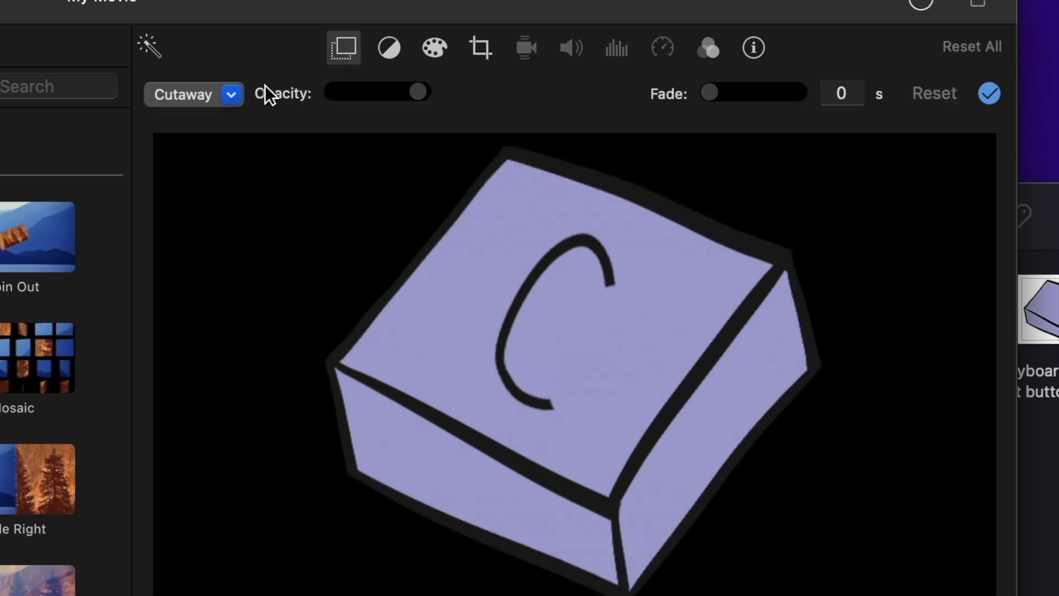
left_click(234, 93)
left_click(508, 131)
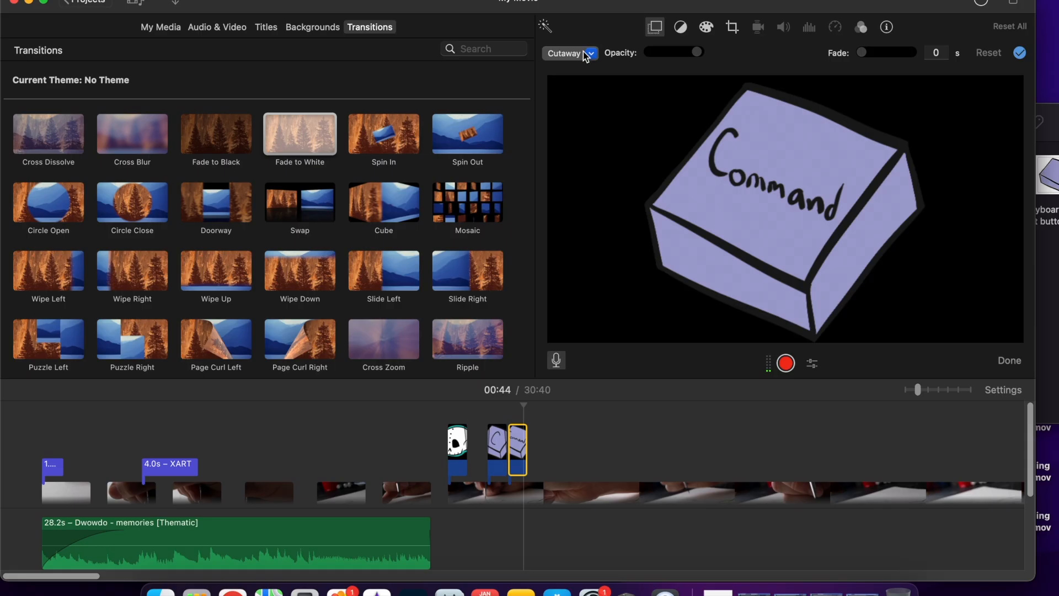
Step: Change the Command key overlay to Picture in Picture and move it into the upper-right corner of the video frame
left_click(588, 52)
key("Return")
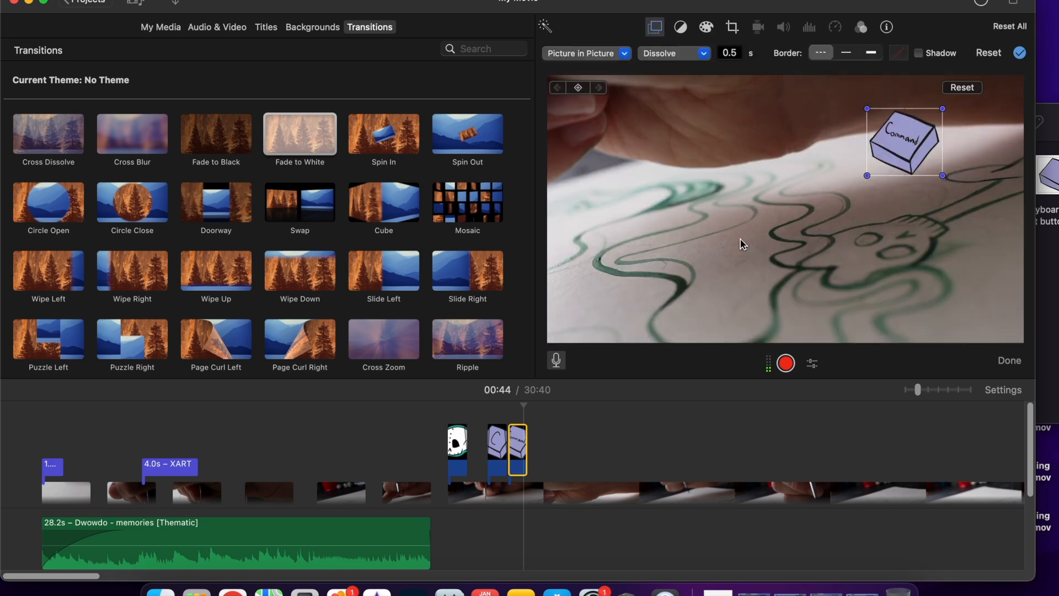
left_click_drag(962, 134, 989, 118)
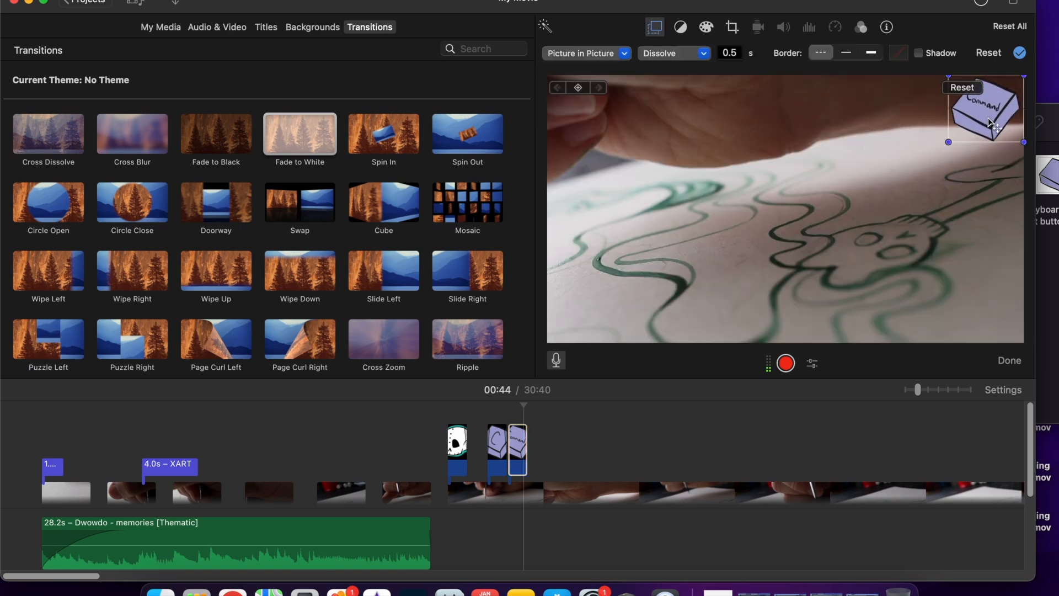
Step: Split the C key overlay at about 1.6 seconds, delete its remainder, and move the Command key overlay up against it
left_click(499, 450)
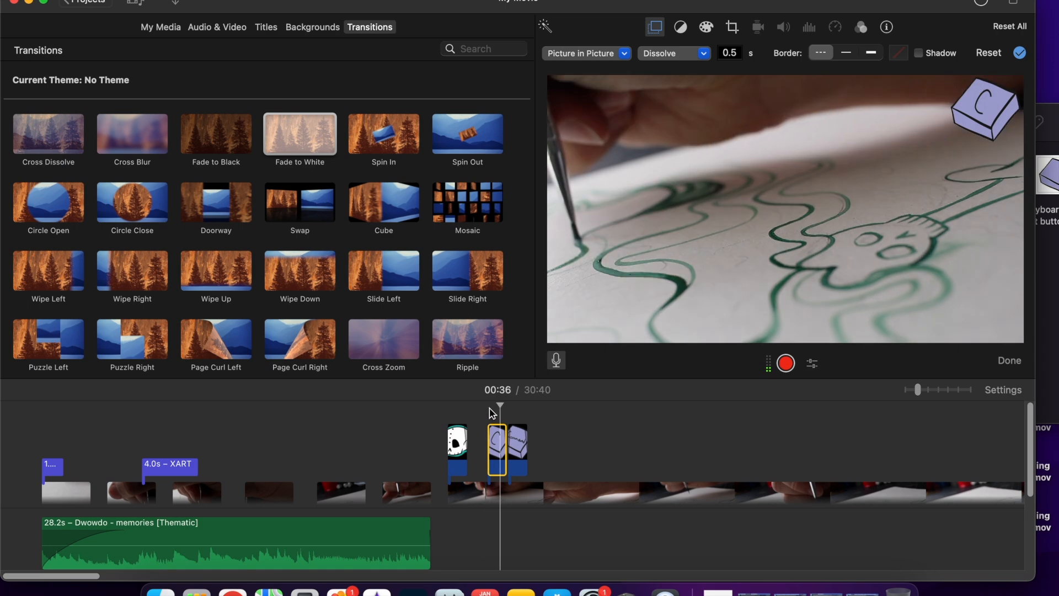
key("space")
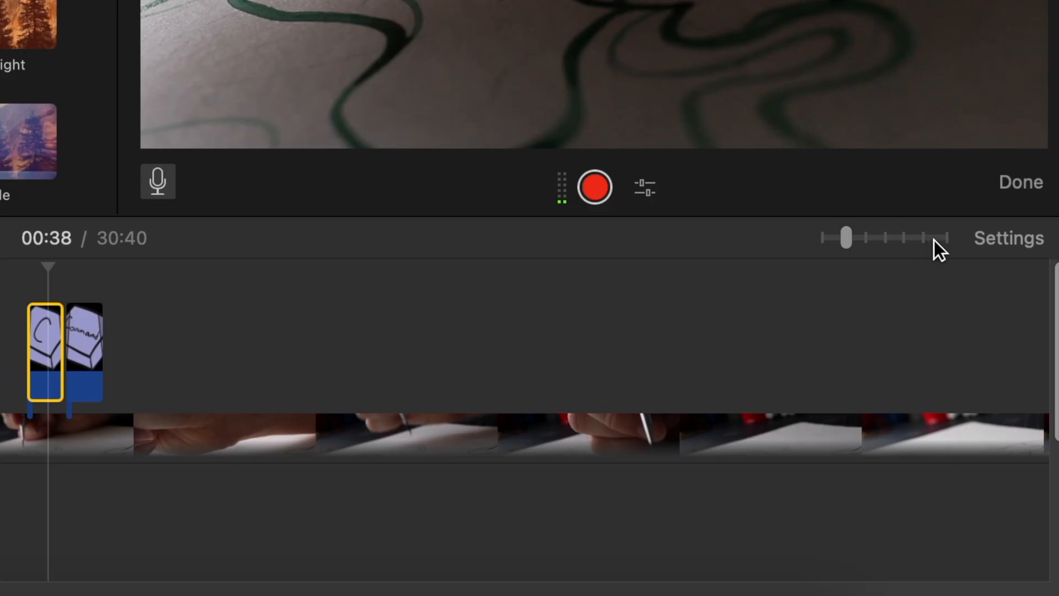
left_click(965, 392)
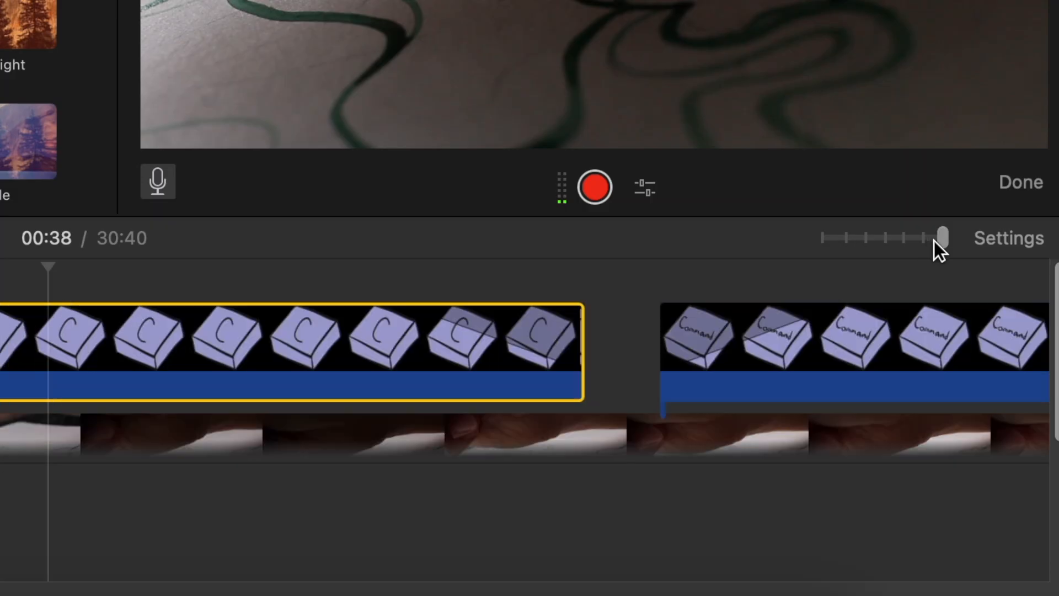
left_click_drag(863, 240, 948, 241)
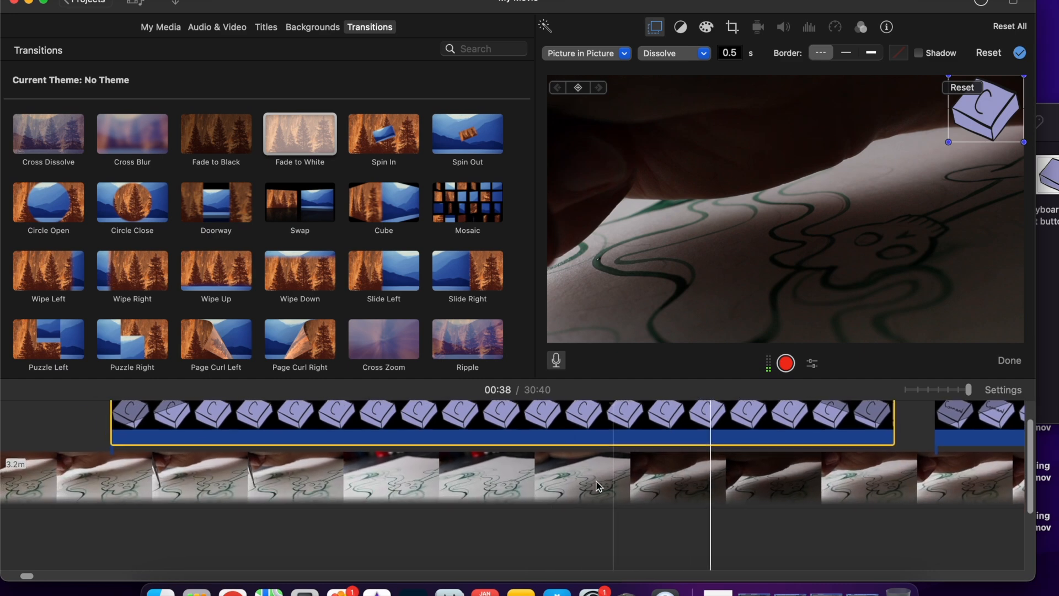
left_click(936, 391)
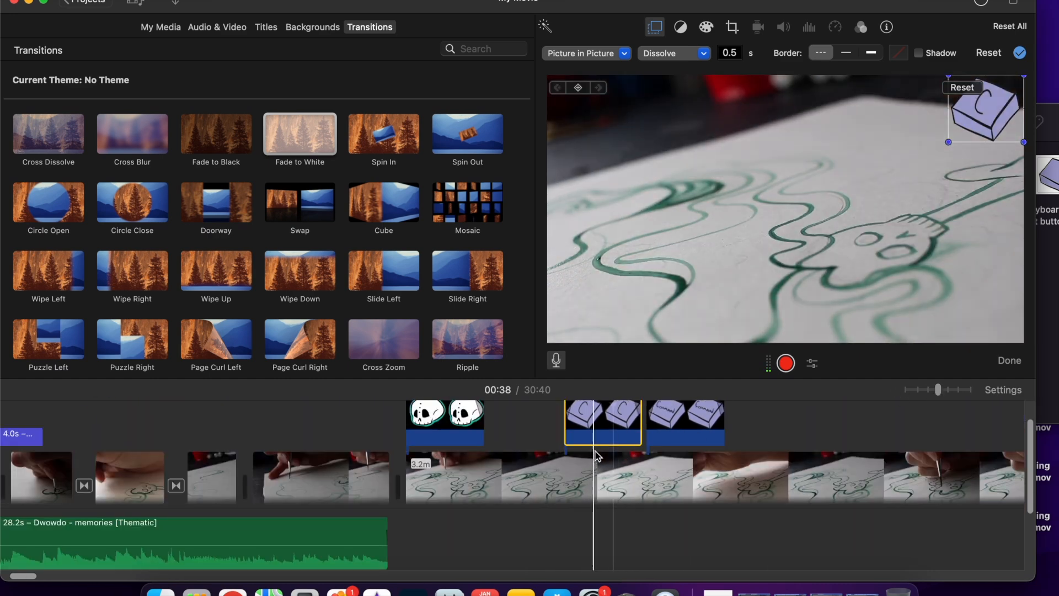
left_click(581, 424)
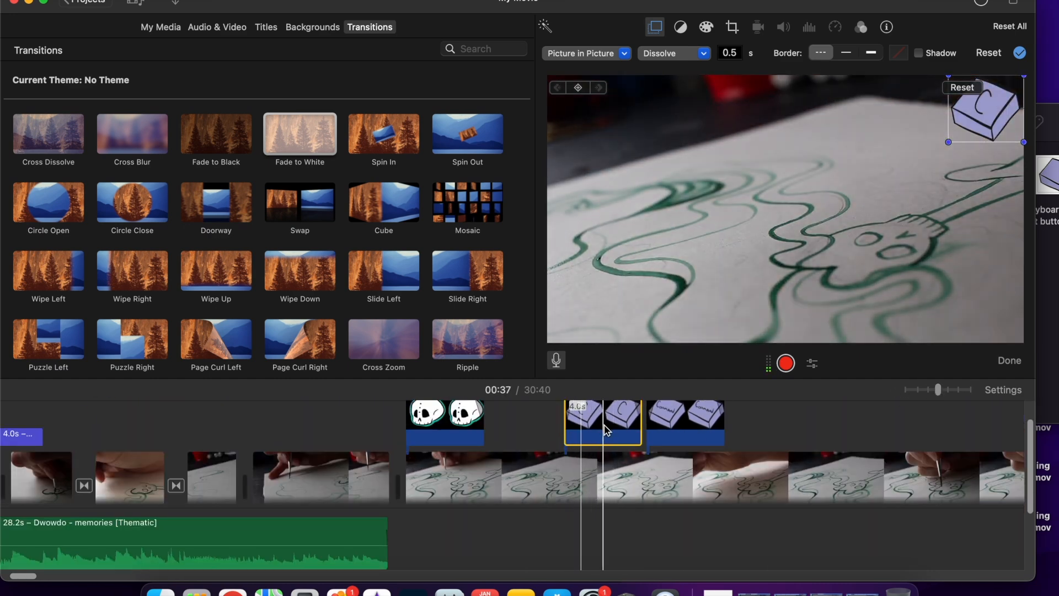
left_click(596, 427)
key("super+b")
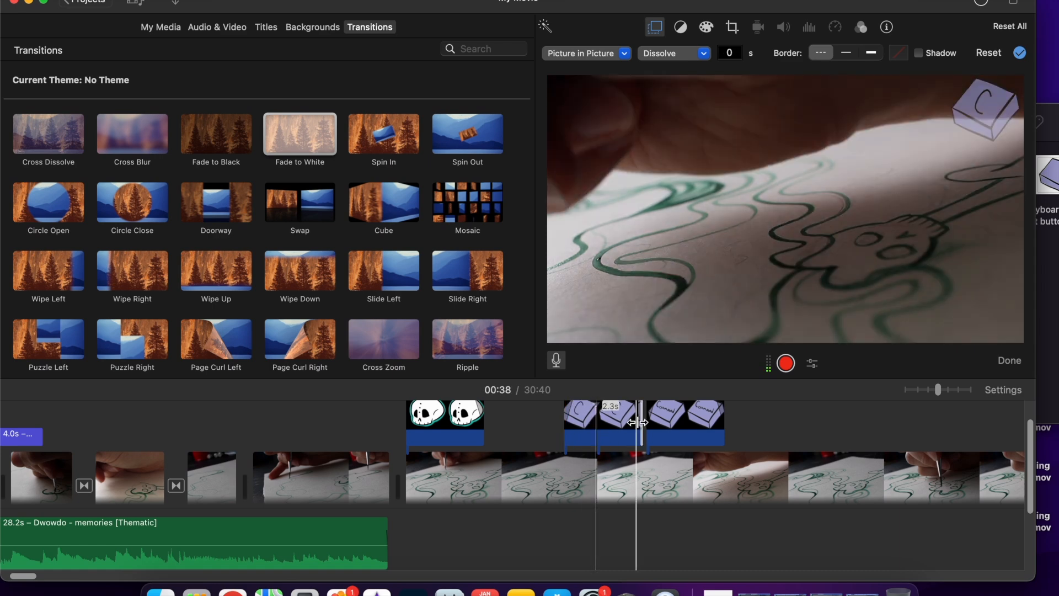
key("Delete")
left_click_drag(678, 424, 630, 420)
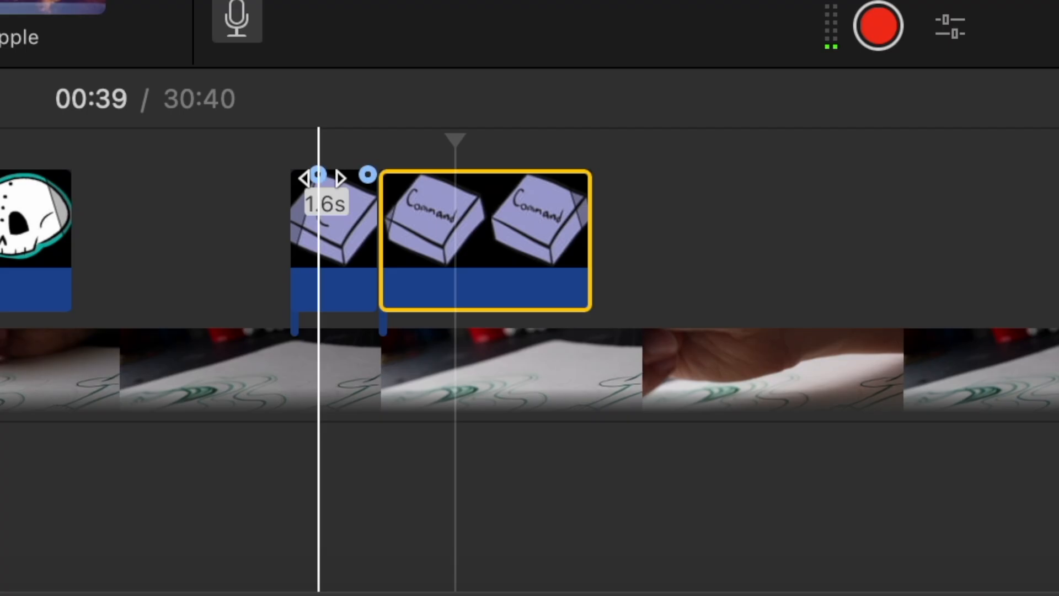
Step: Remove the dissolve where the C key and Command key overlays meet and preview the switch between them
left_click(577, 412)
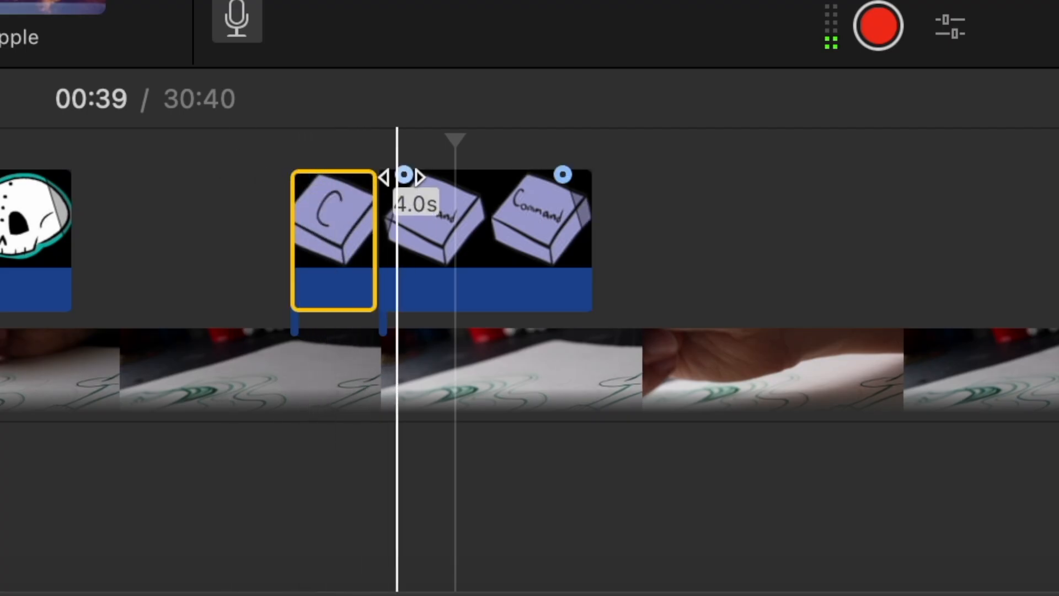
left_click(391, 178)
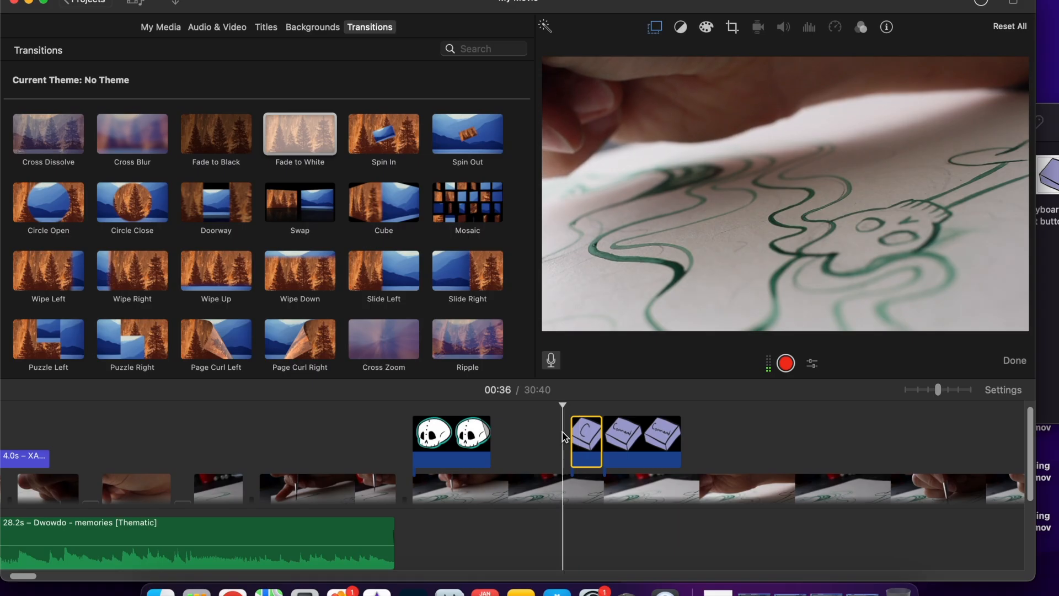
key("space")
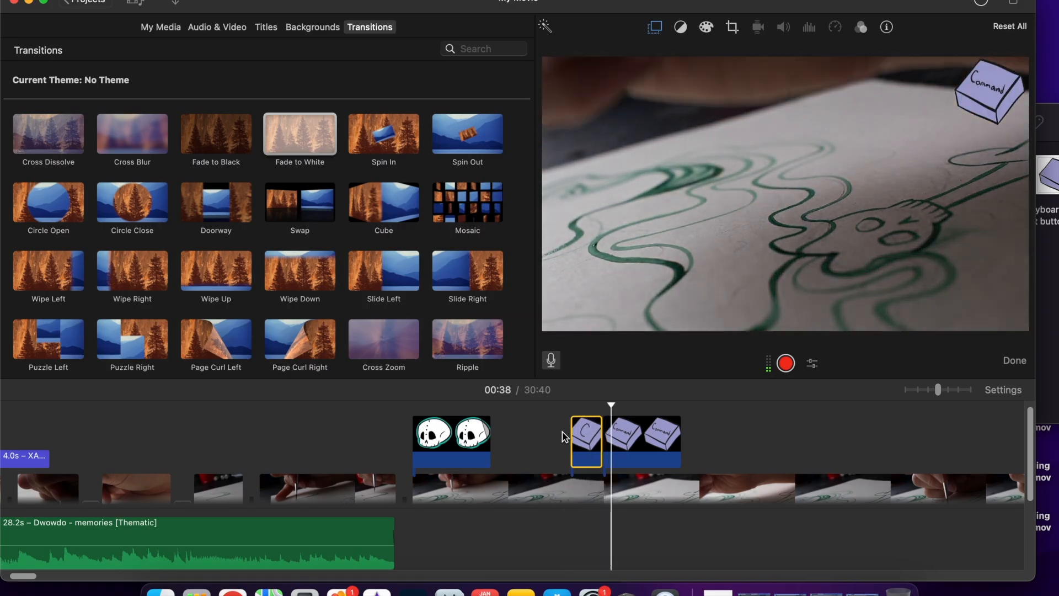
left_click(628, 437)
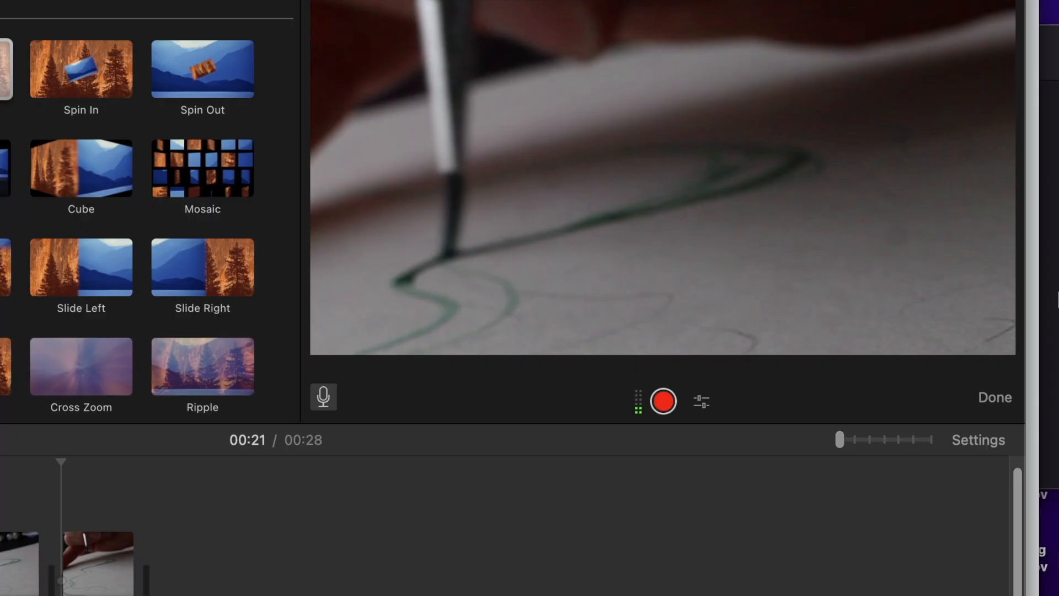
Step: Open the characters folder in Finder and look through the skull boy expression images at larger size
left_click(179, 593)
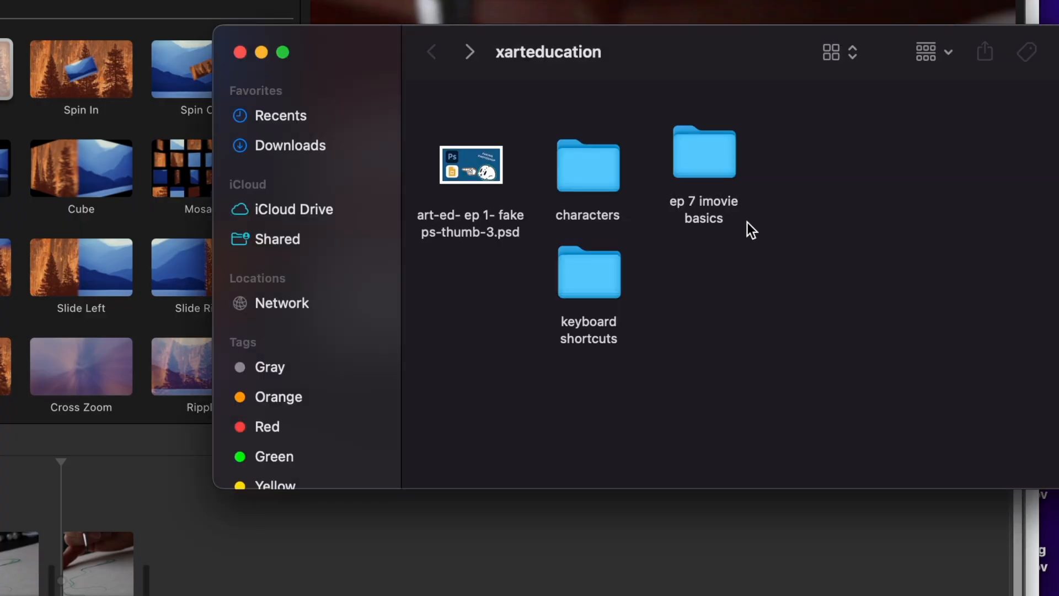
double_click(594, 177)
left_click(588, 135)
key("space")
key("Right")
key("Left")
key("Right")
key("Left")
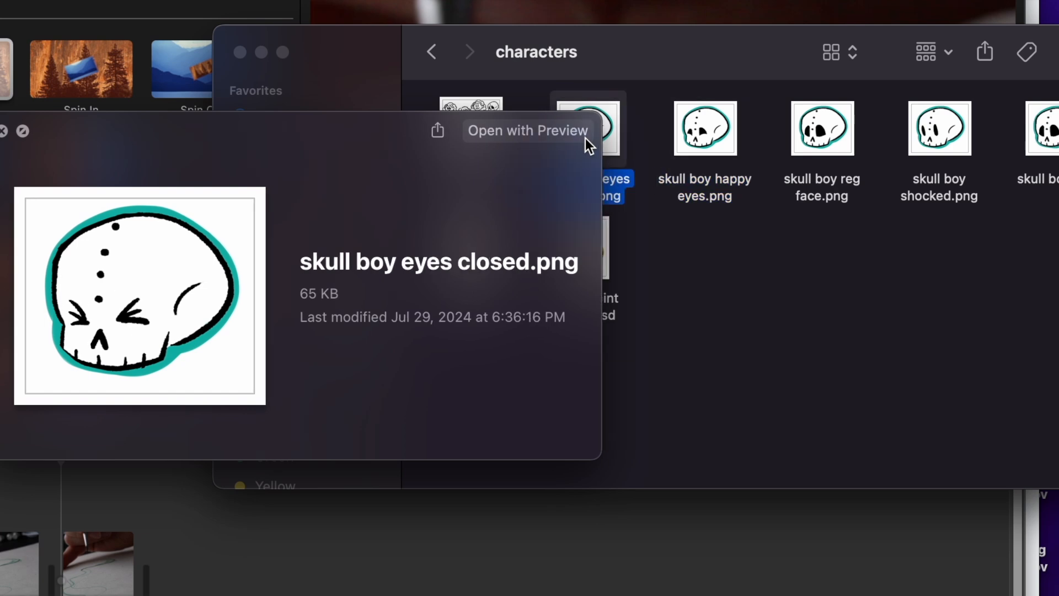
key("space")
Step: Add "skull boy shocked.png" above the last video clip and "skull boy eyes closed.png" directly after it
left_click(938, 133)
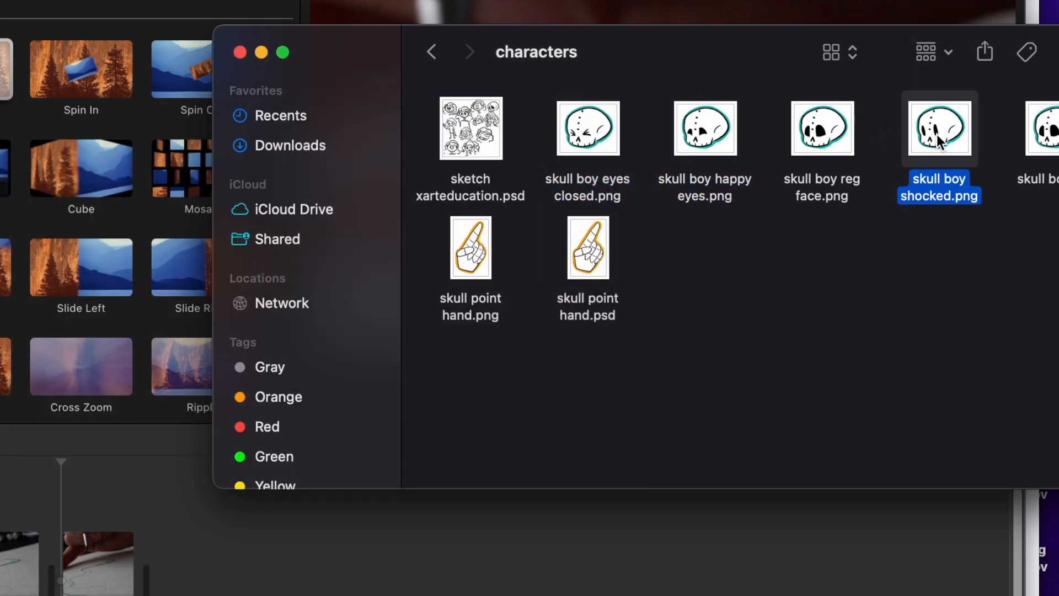
key("space")
key("space")
left_click(576, 137)
left_click_drag(942, 131, 89, 469)
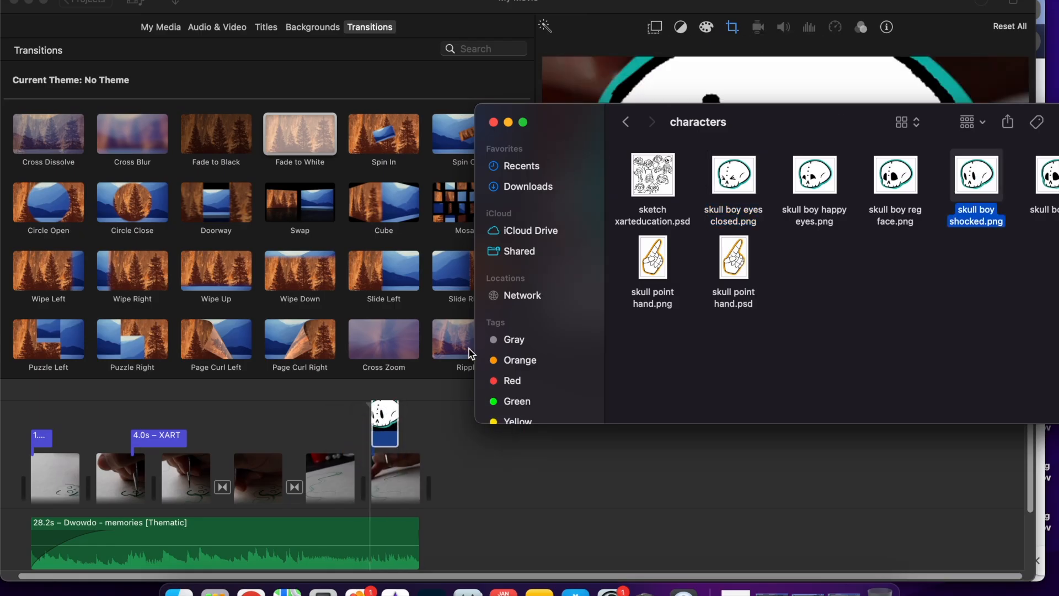
left_click_drag(728, 194, 398, 403)
left_click(450, 465)
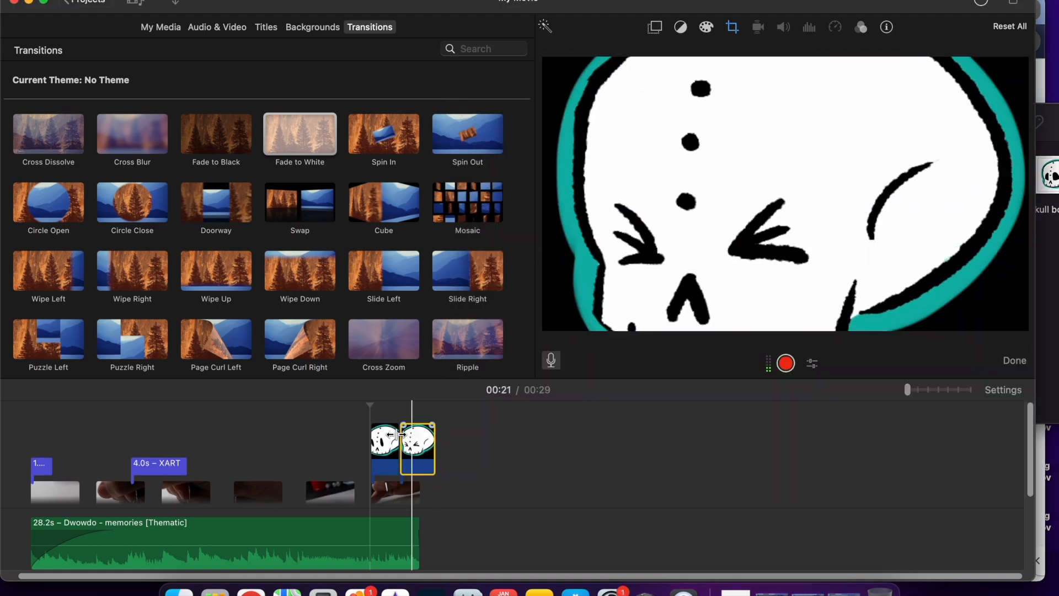
Step: Set both skull overlays together to the Fit crop style and the Picture in Picture overlay mode
left_click(407, 447, "super")
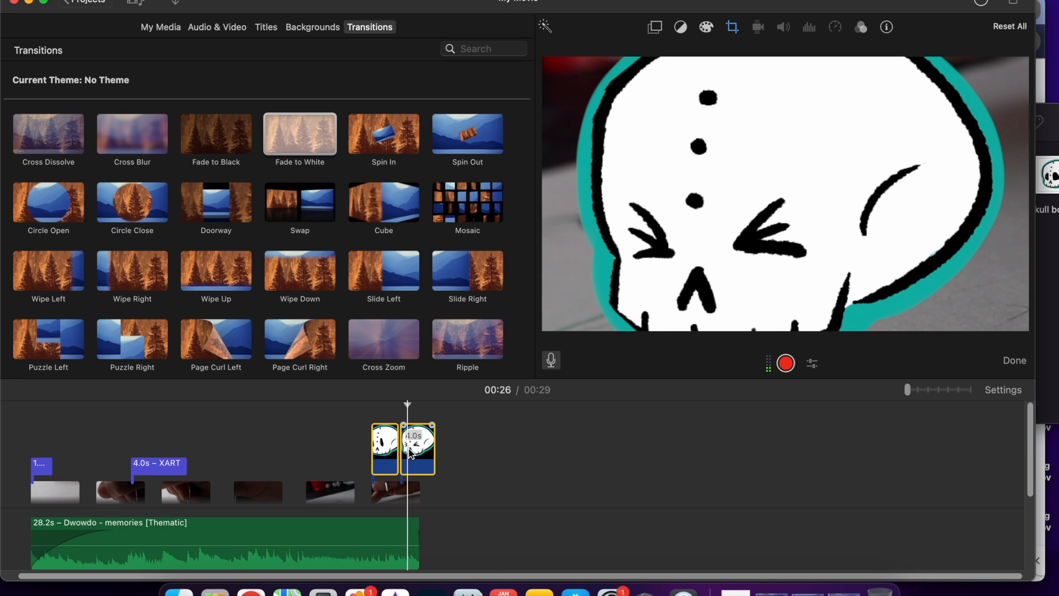
left_click(734, 28)
left_click(649, 53)
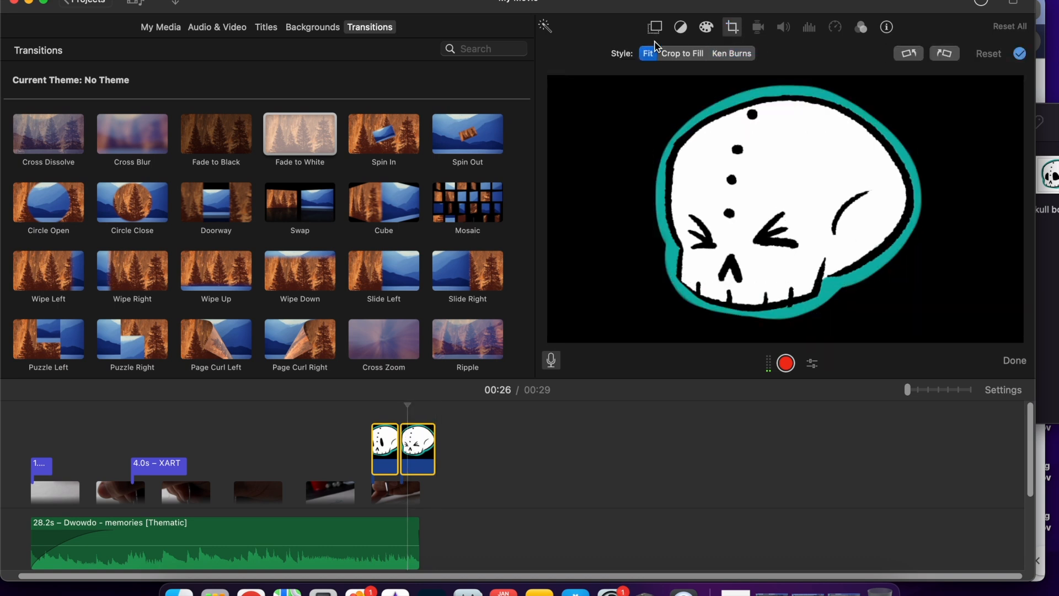
left_click(656, 27)
left_click(587, 53)
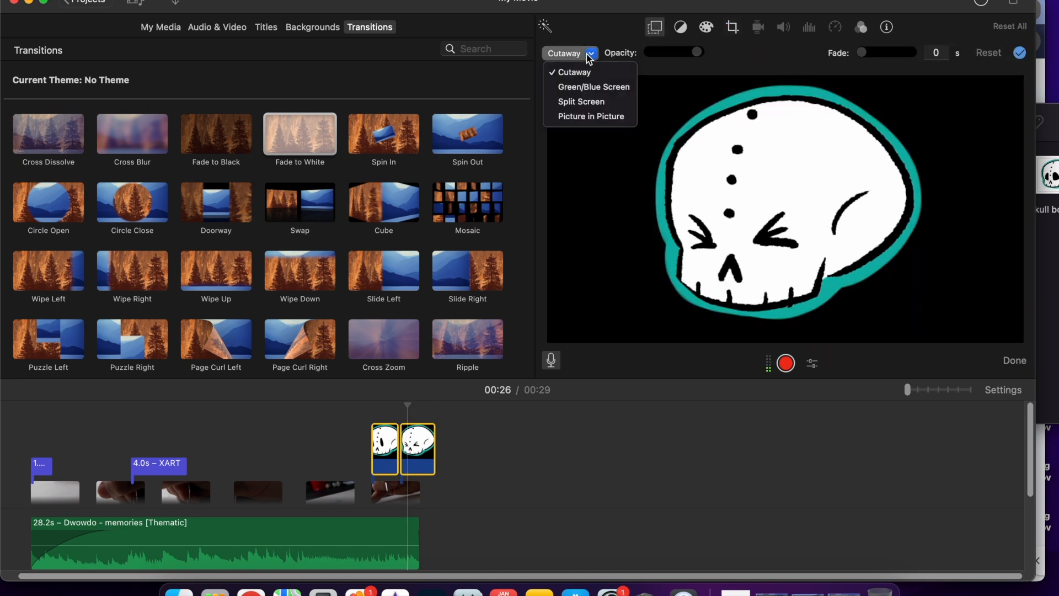
left_click(586, 123)
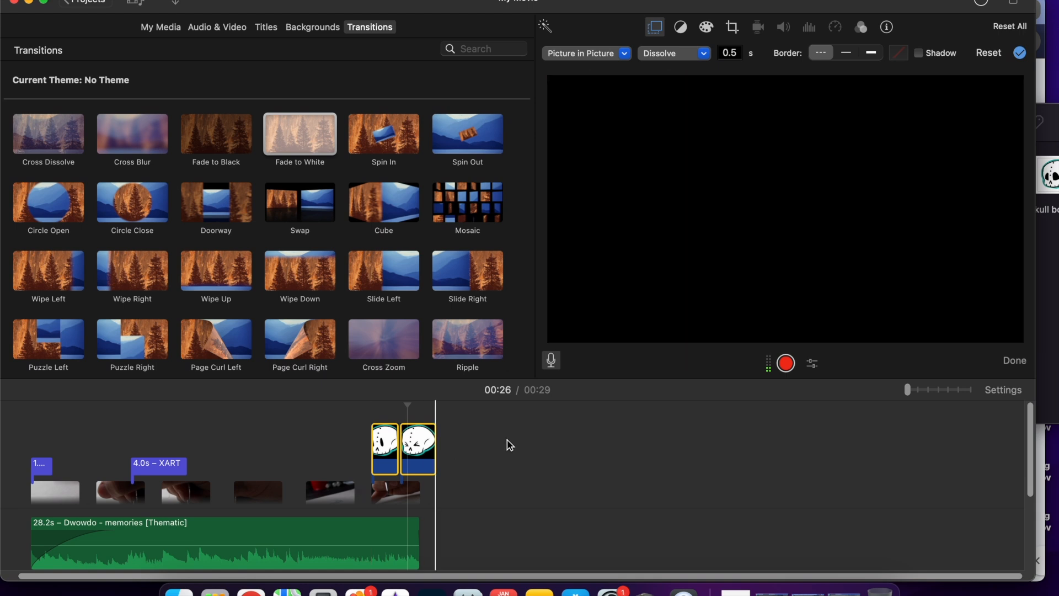
Step: Move the shocked skull overlay and the eyes-closed skull overlay to nearly the same spot near the middle of the frame
left_click(389, 448)
left_click_drag(901, 152, 983, 116)
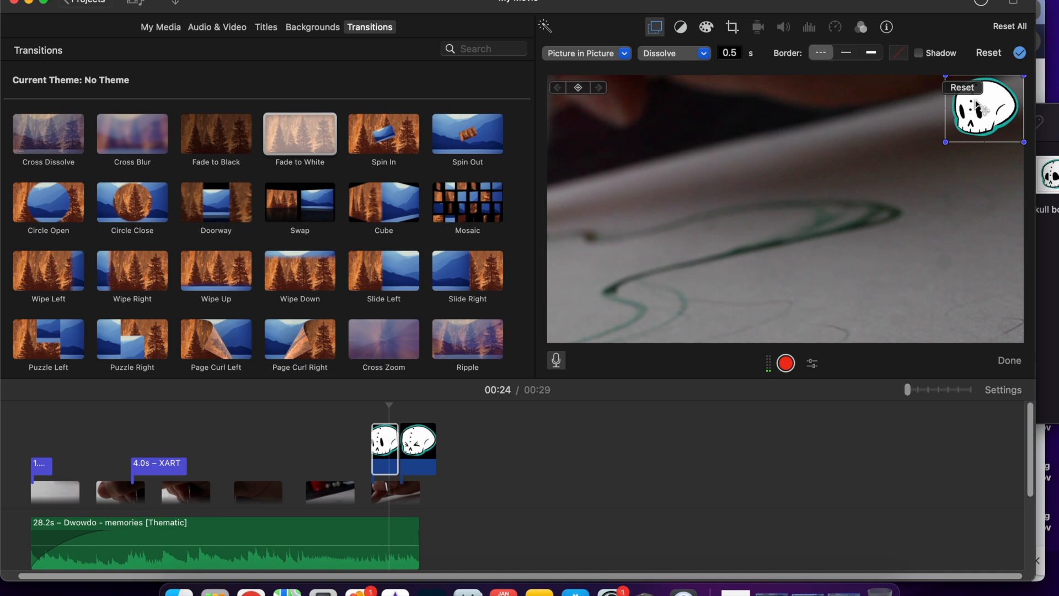
left_click_drag(980, 128, 720, 264)
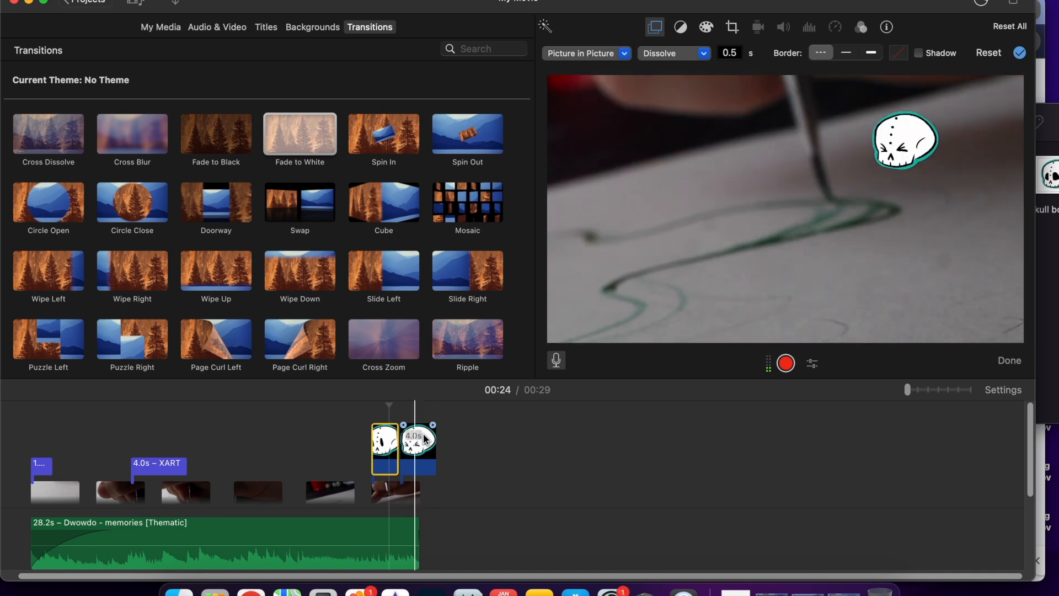
left_click(418, 448)
left_click_drag(912, 154, 709, 229)
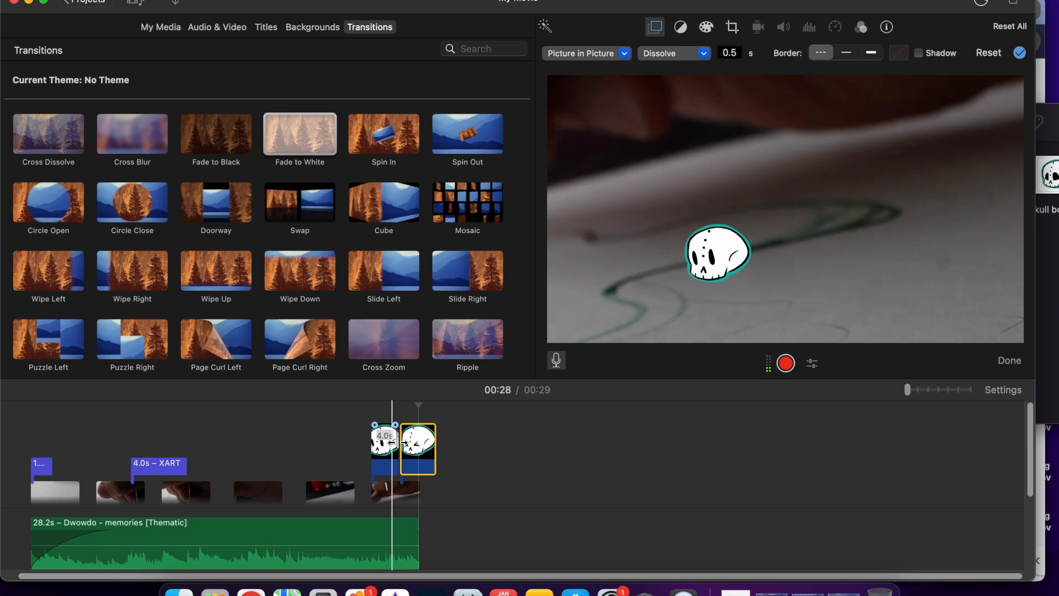
Step: Shorten the dissolve on both skull overlays to 0 seconds and move the shocked skull into the frame's upper-right corner
left_click(383, 435)
left_click_drag(395, 423, 426, 418)
left_click(413, 435)
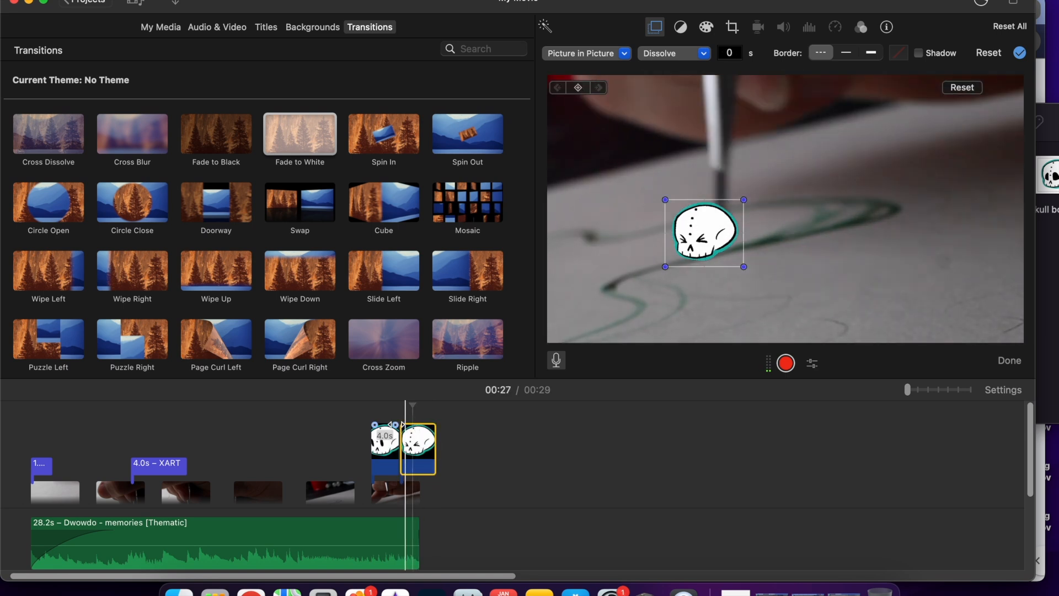
left_click(386, 452)
left_click_drag(727, 253, 991, 107)
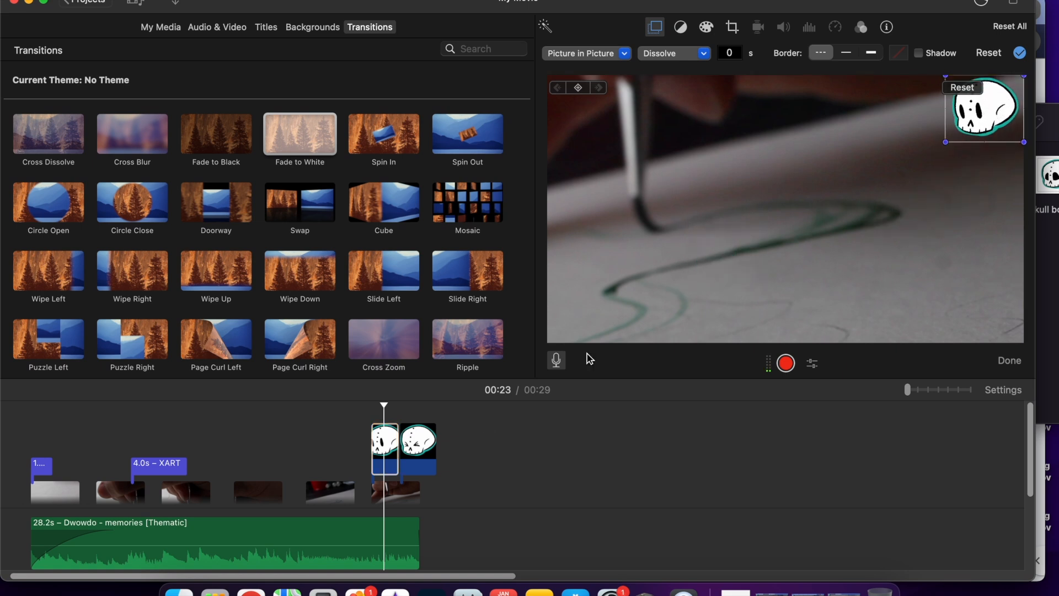
Step: Move the eyes-closed skull overlay into the frame's upper-right corner, matching the position of the shocked skull
left_click(434, 445)
left_click_drag(716, 208, 977, 103)
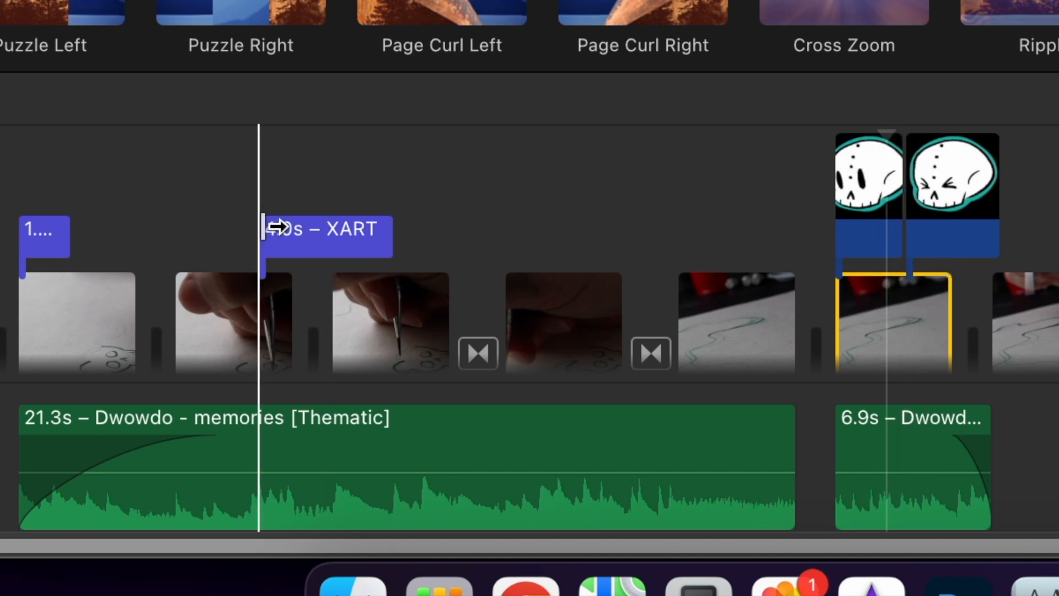
left_click(240, 299)
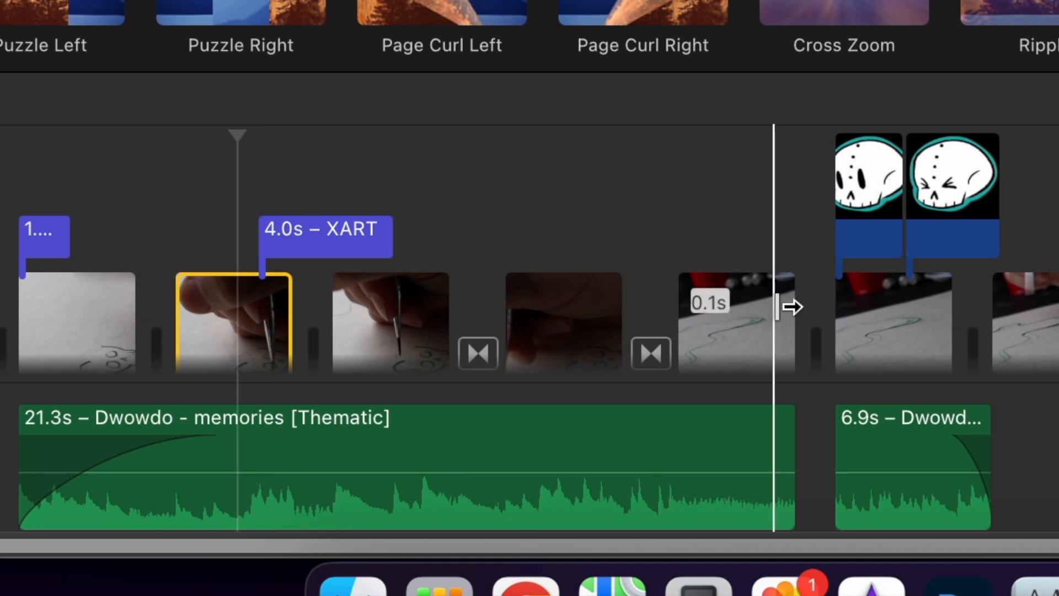
left_click(896, 293)
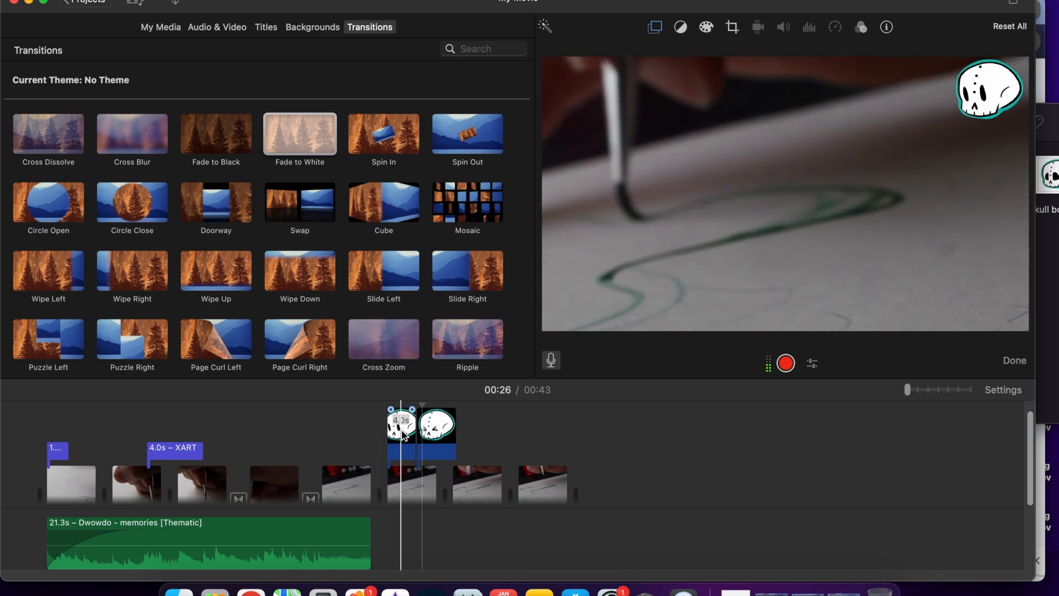
Step: Trim the shocked and eyes-closed skull overlays to about 0.1 s each, back to back at the start of their video clip
left_click(938, 390)
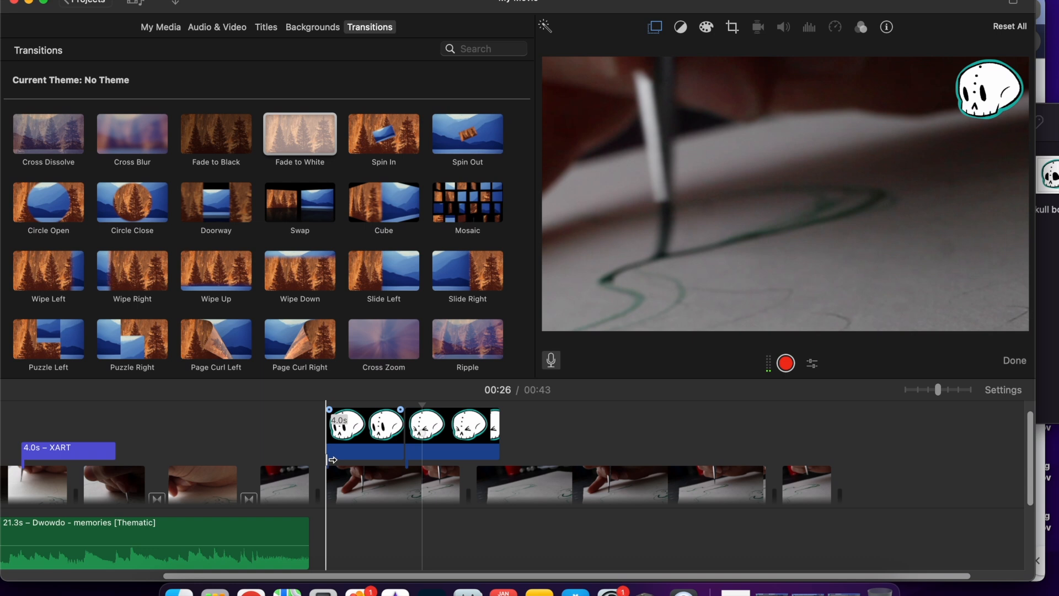
left_click(384, 433)
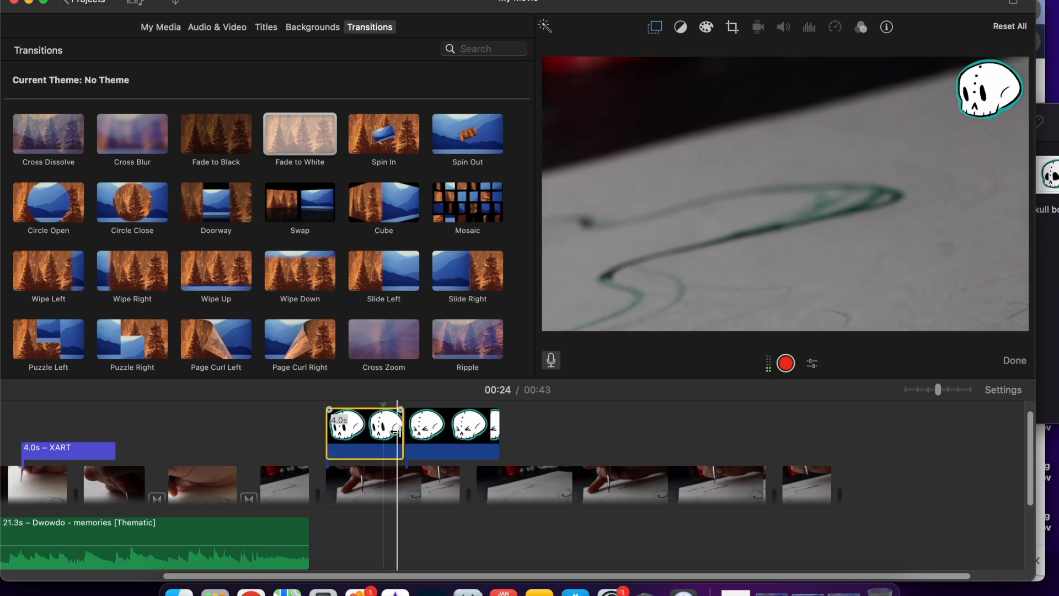
left_click_drag(397, 433, 312, 435)
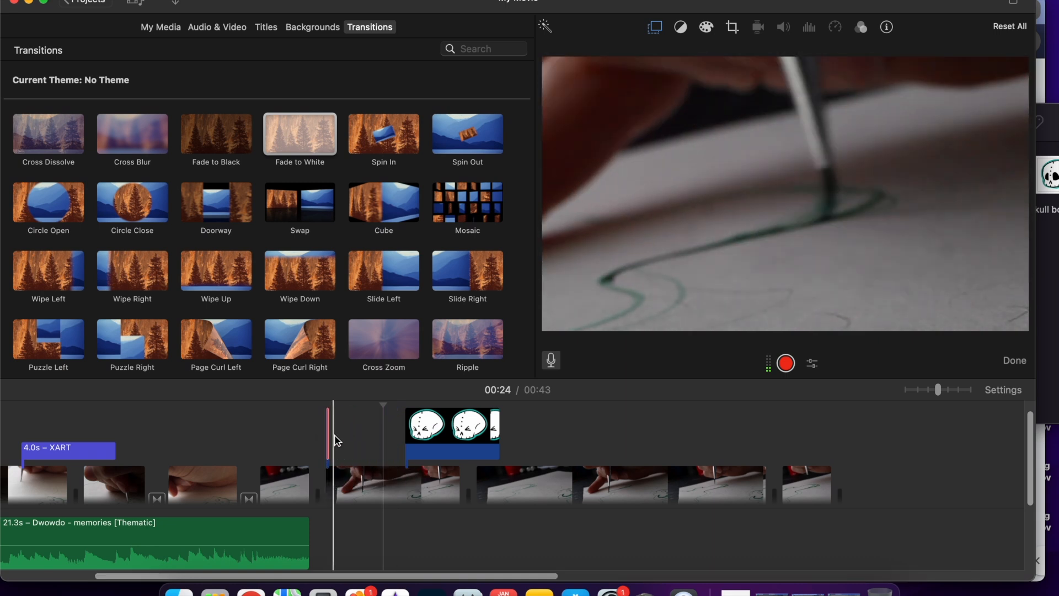
key("space")
left_click_drag(425, 444, 323, 437)
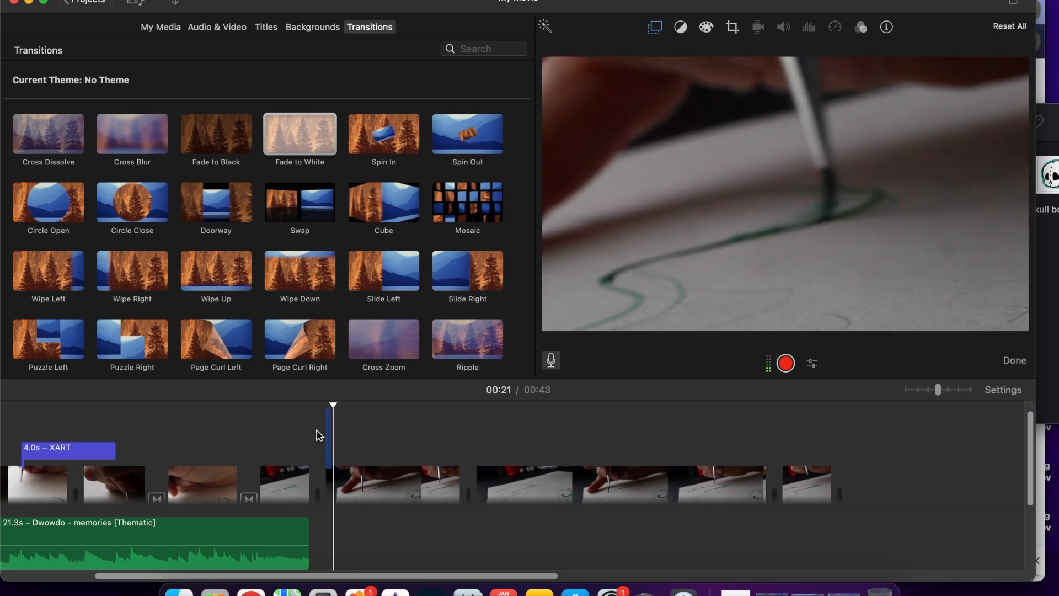
left_click(959, 392)
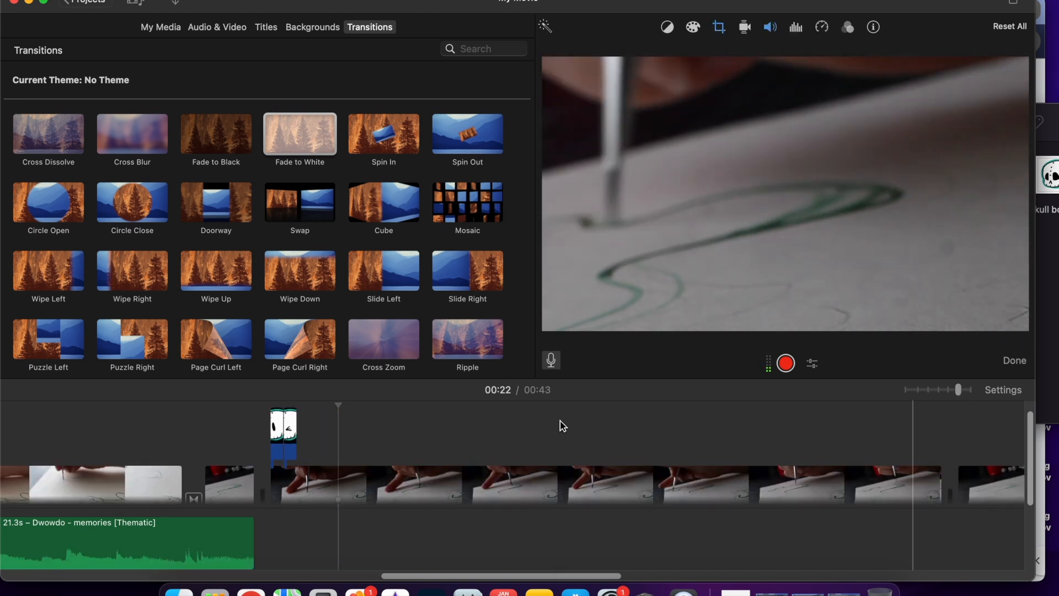
left_click(972, 390)
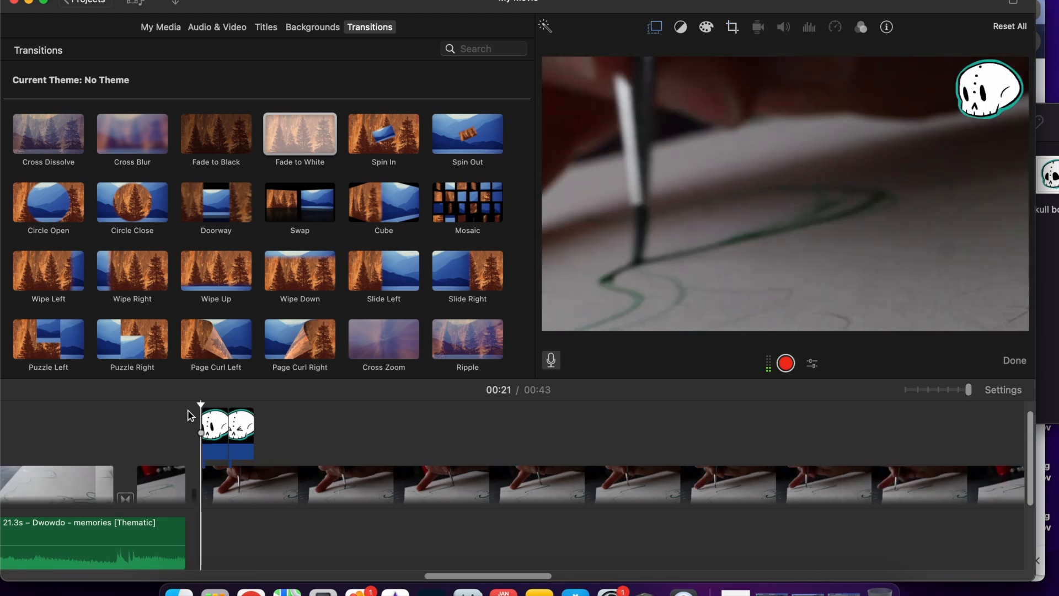
Step: Duplicate the pair of short skull overlays directly after the originals and preview the alternating faces
left_click(237, 436)
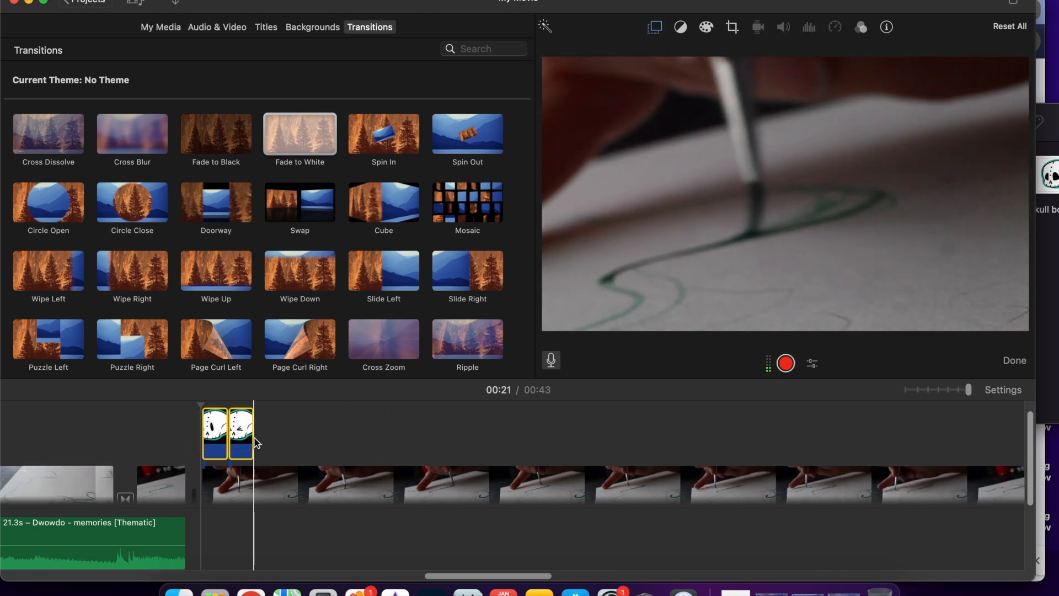
left_click(256, 438)
key("super+v")
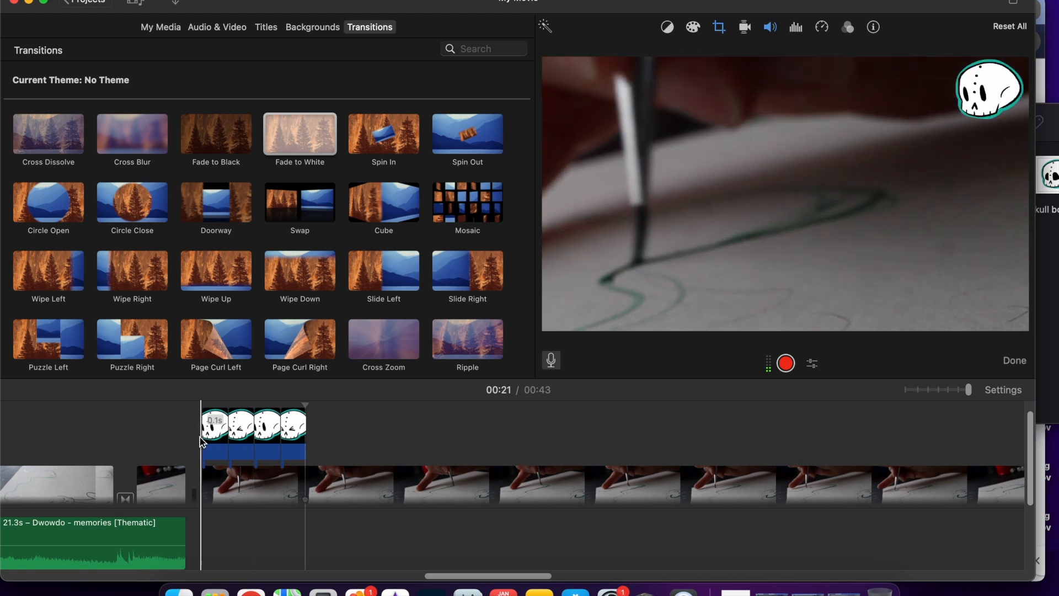
key("space")
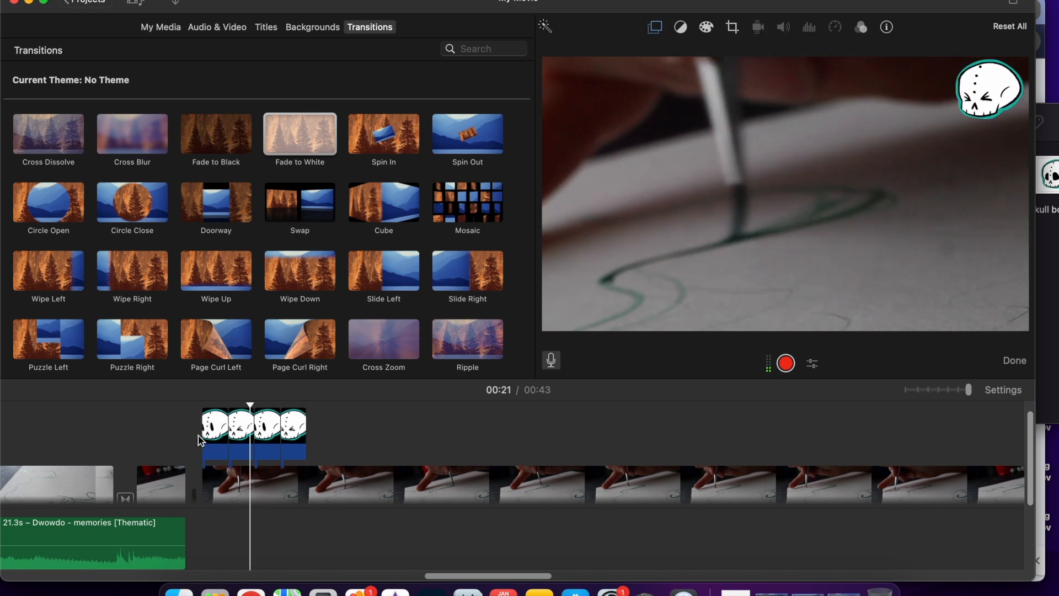
key("space")
Step: Duplicate all four short skull overlays directly after the last one and play the result
left_click_drag(323, 431, 160, 429)
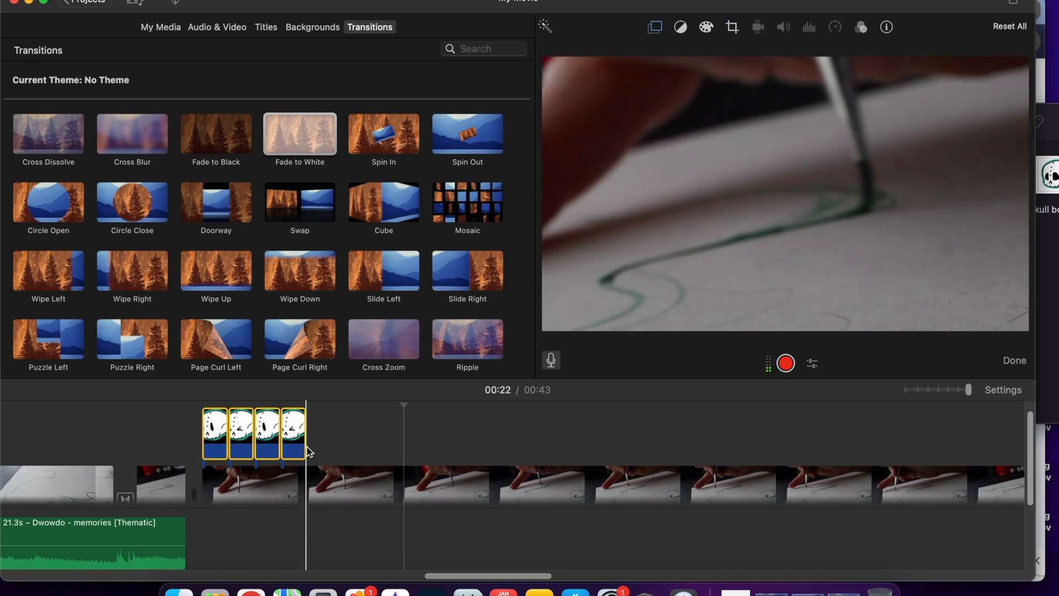
key("super+v")
key("space")
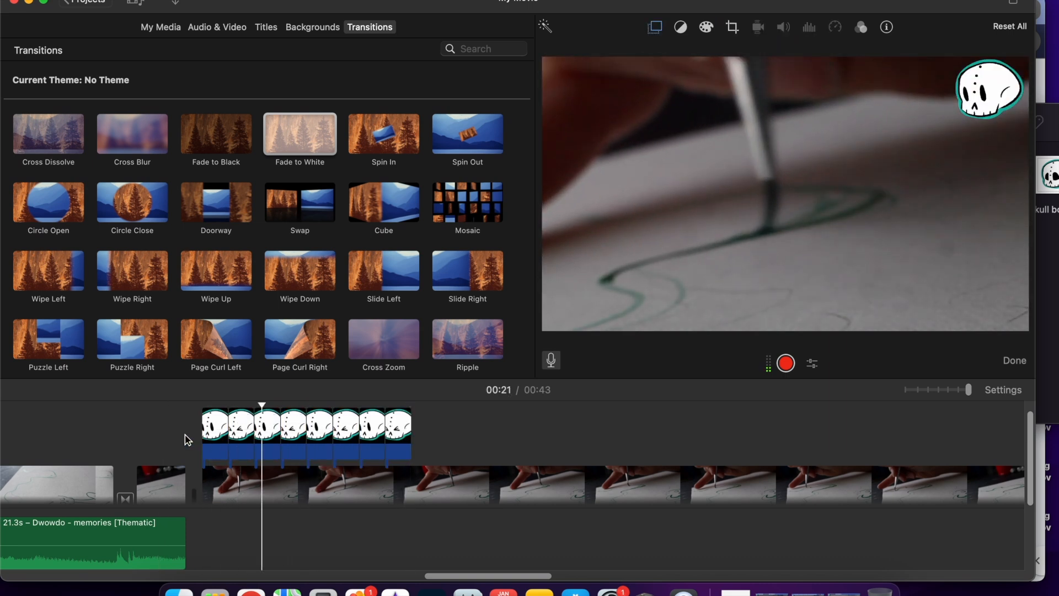
Step: Copy the eight skull overlays, paste them at the end of the row, and play the sequence from its start
left_click_drag(436, 443, 172, 433)
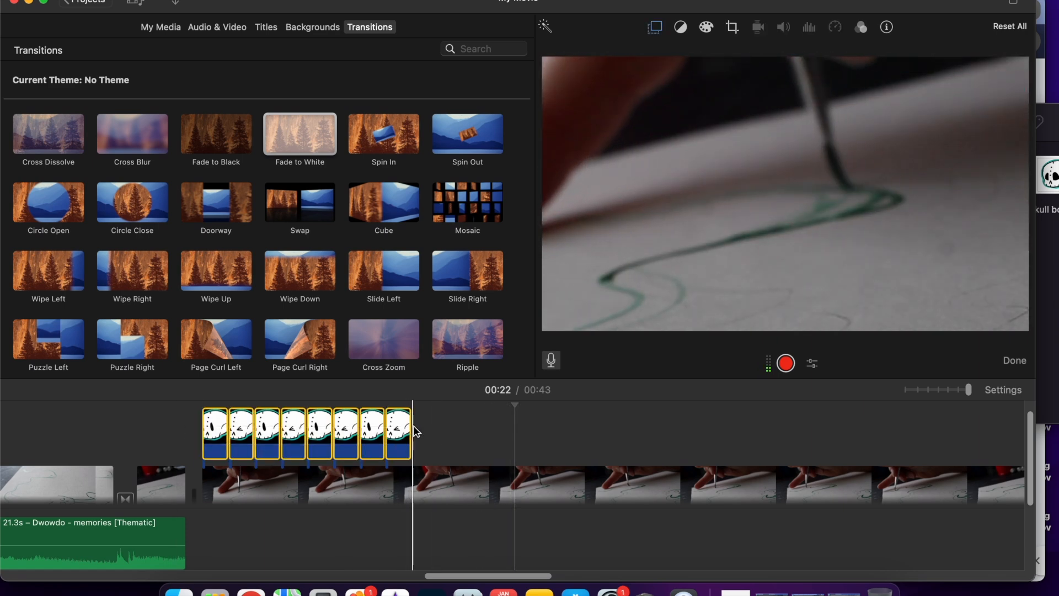
key("super+c")
key("super+v")
key("space")
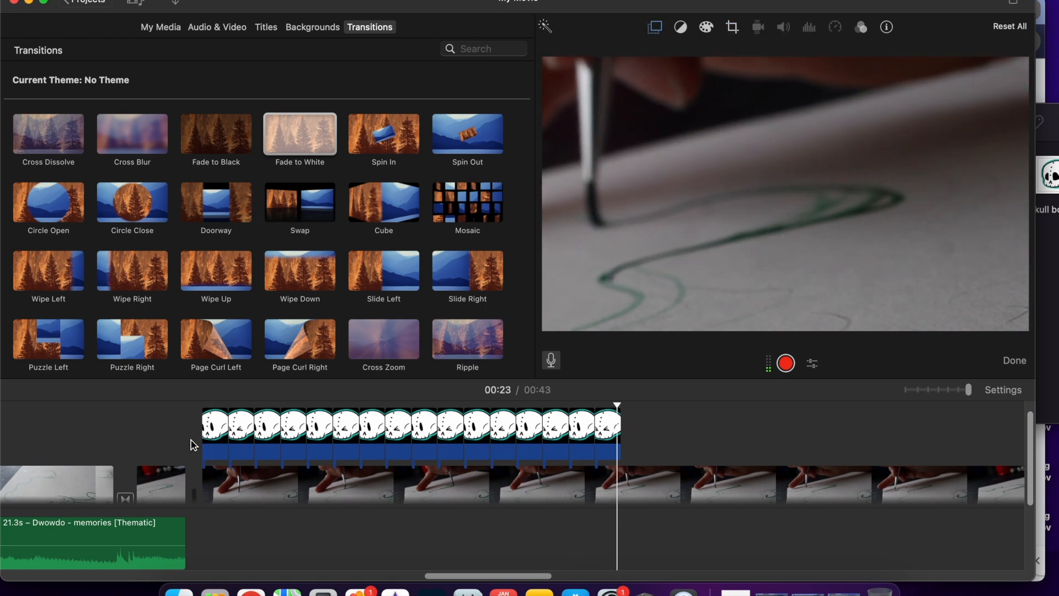
left_click(200, 444)
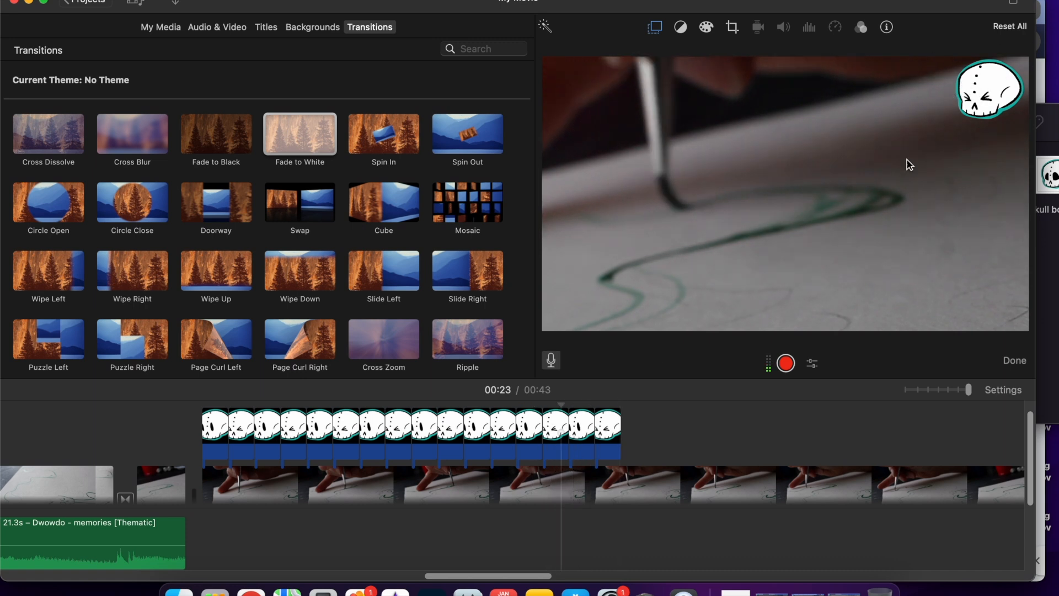
key("space")
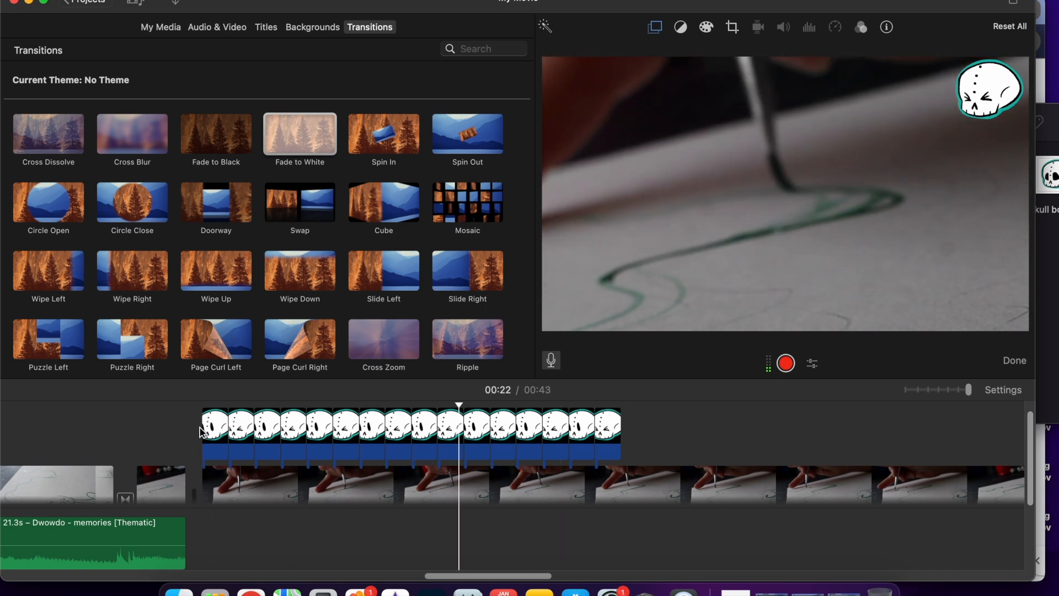
key("space")
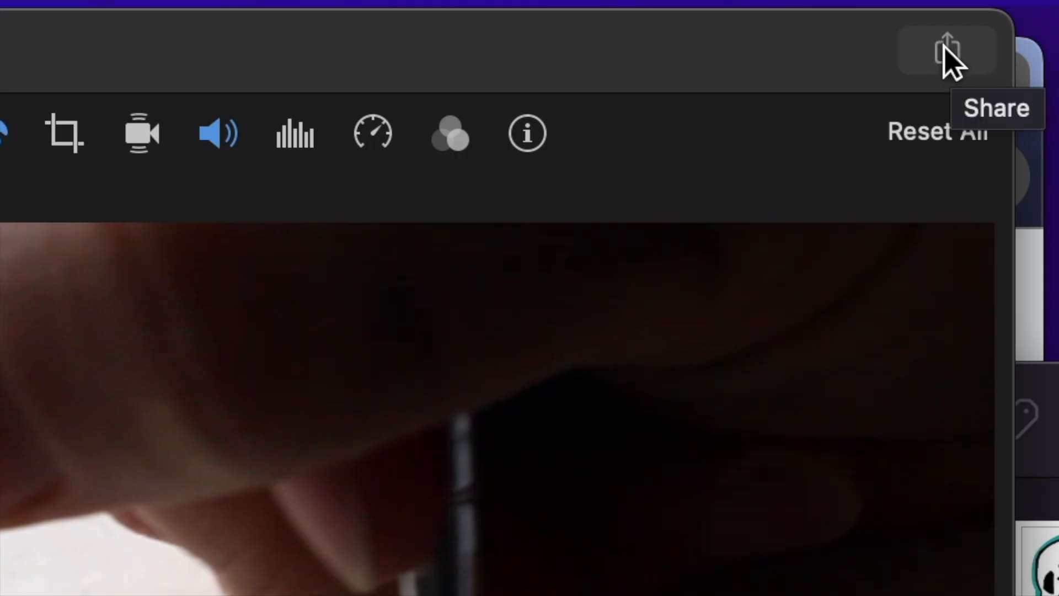
Step: Start exporting the movie as a file and title it "imovie ed video"
left_click(945, 48)
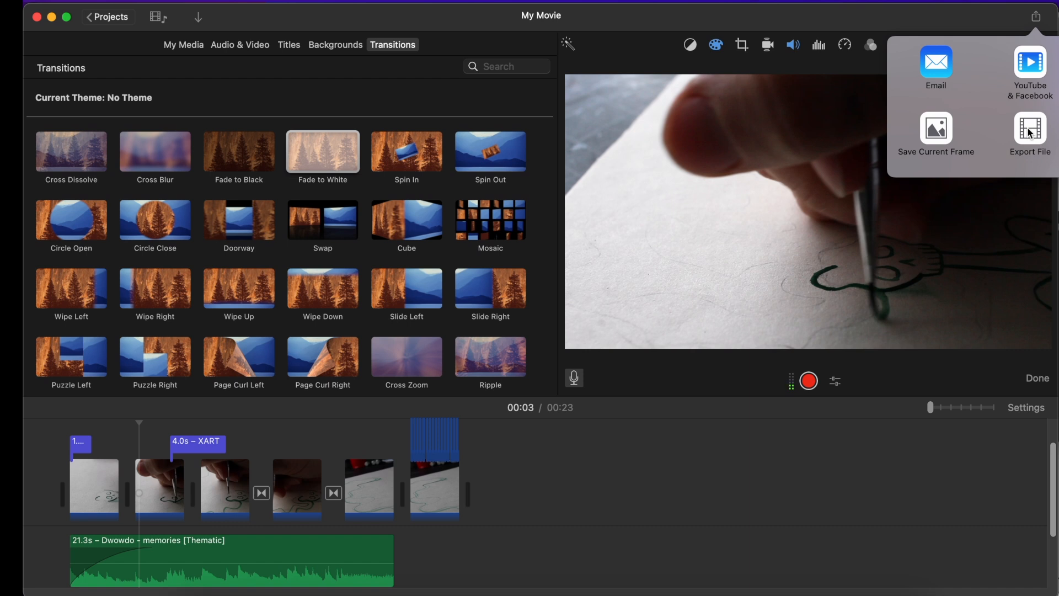
left_click(1030, 133)
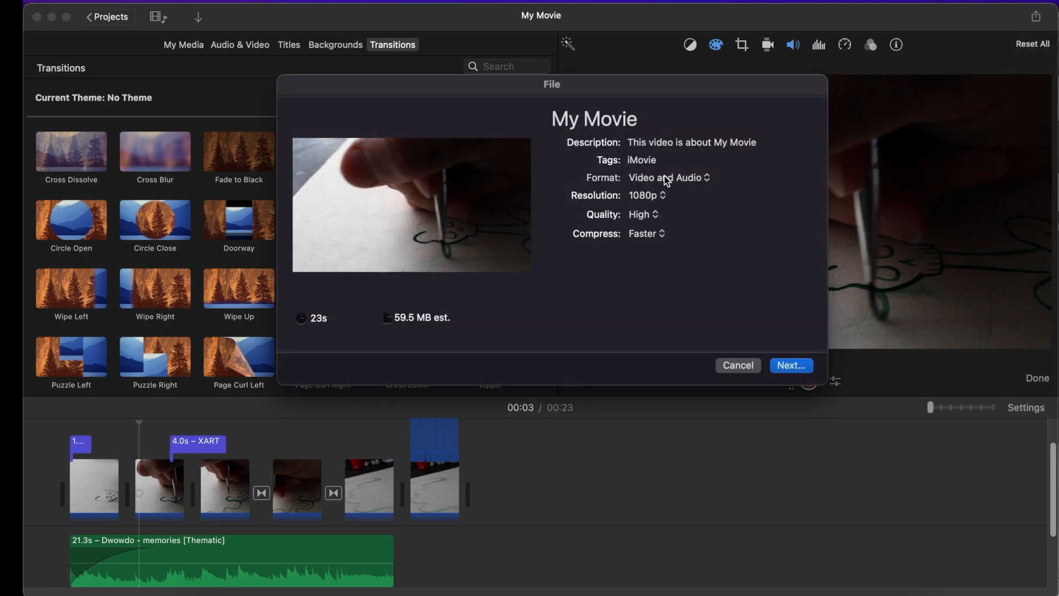
left_click(579, 119)
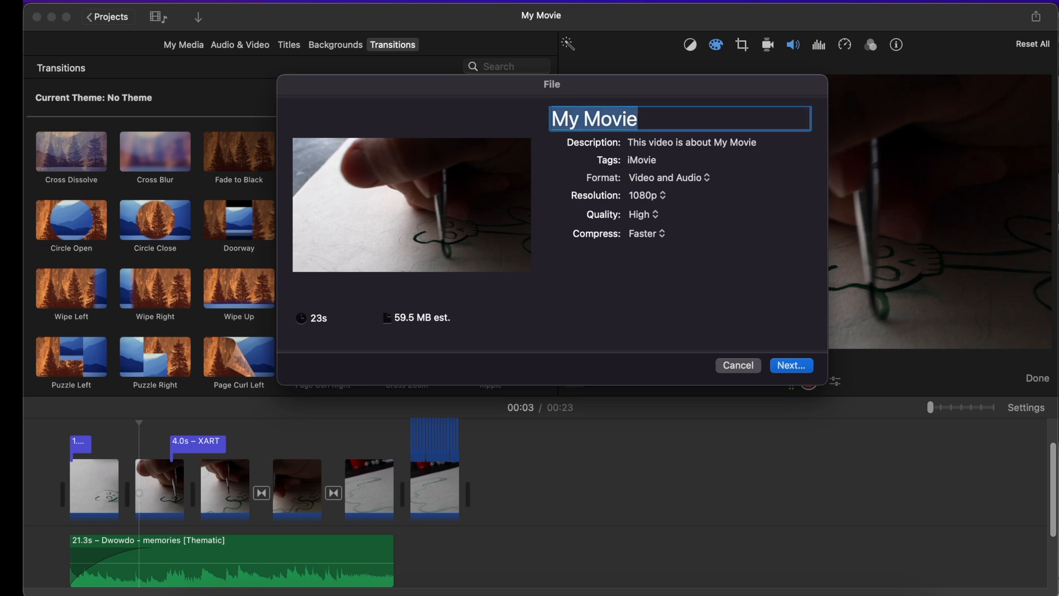
type("imovie ed vi")
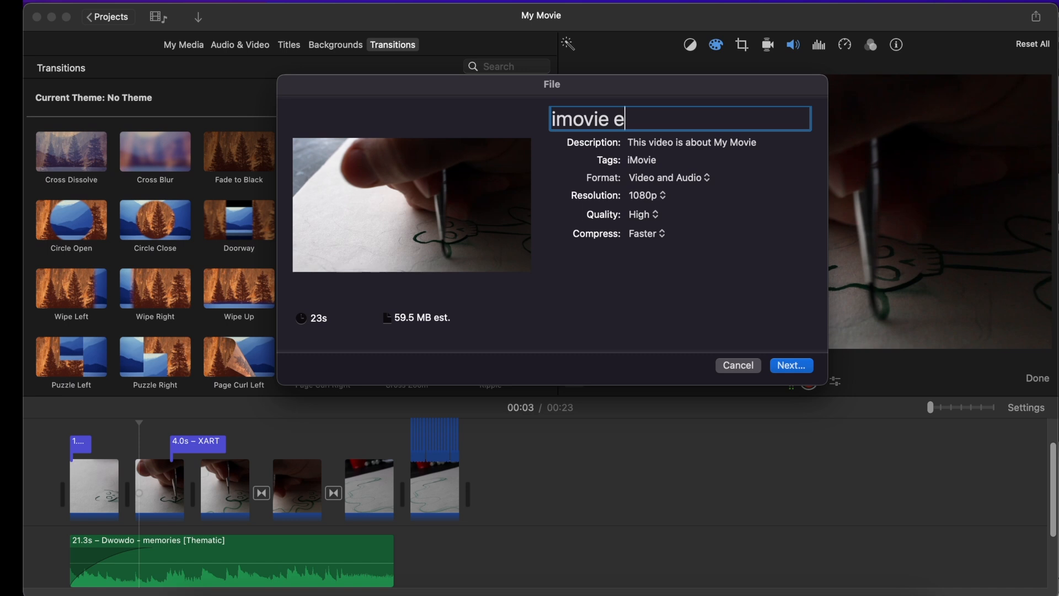
type("deo")
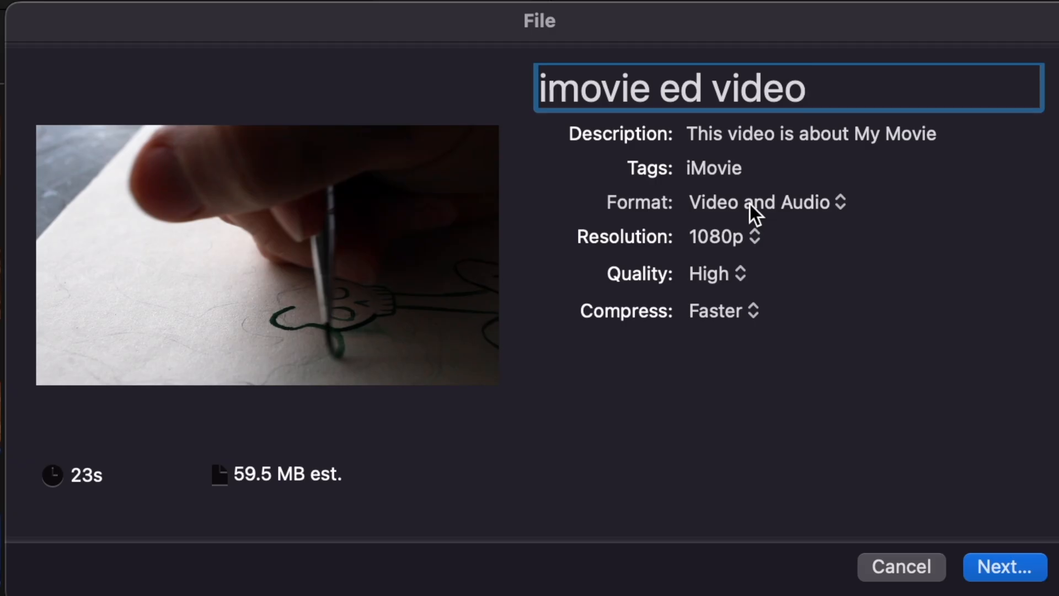
Step: Keep the Video and Audio export format, try the 720p resolution, and set it back to 1080p
left_click(661, 179)
left_click(748, 205)
left_click(733, 237)
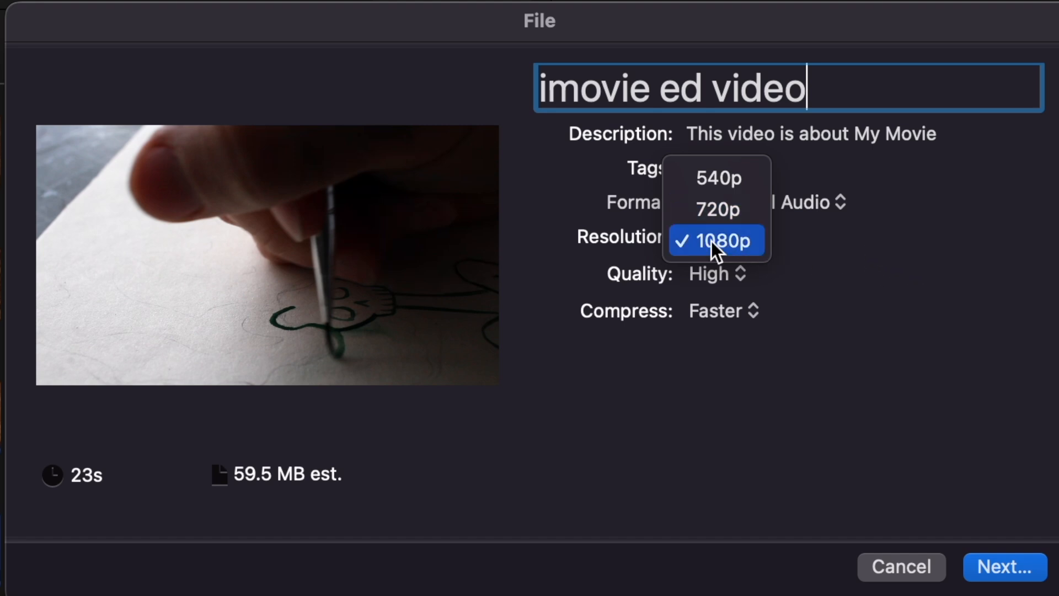
left_click(717, 209)
left_click(740, 236)
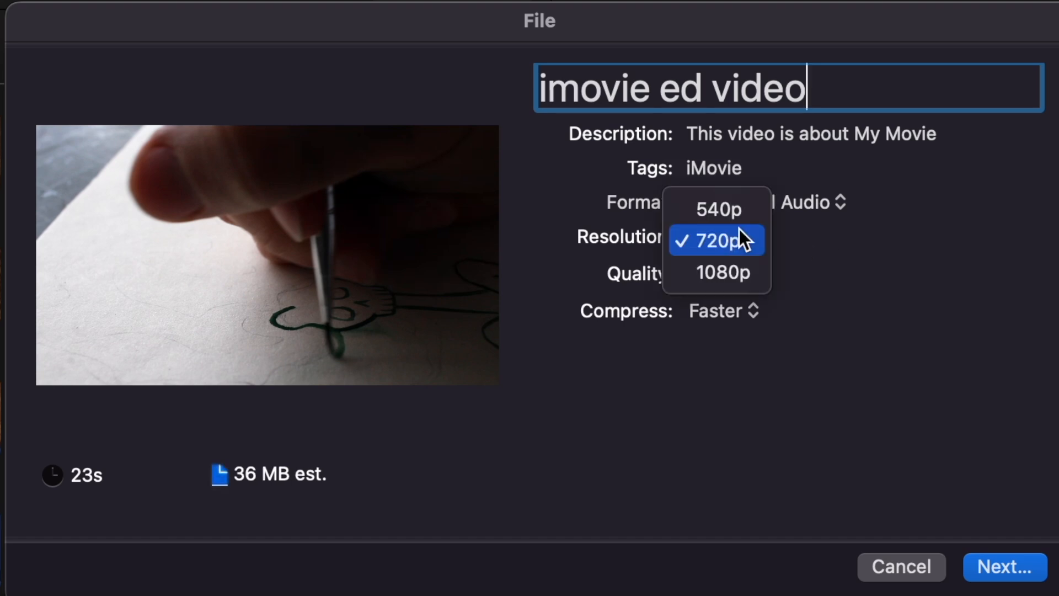
left_click(740, 270)
Step: Set the export quality to Best (ProRes) and the compression to Better Quality
left_click(724, 277)
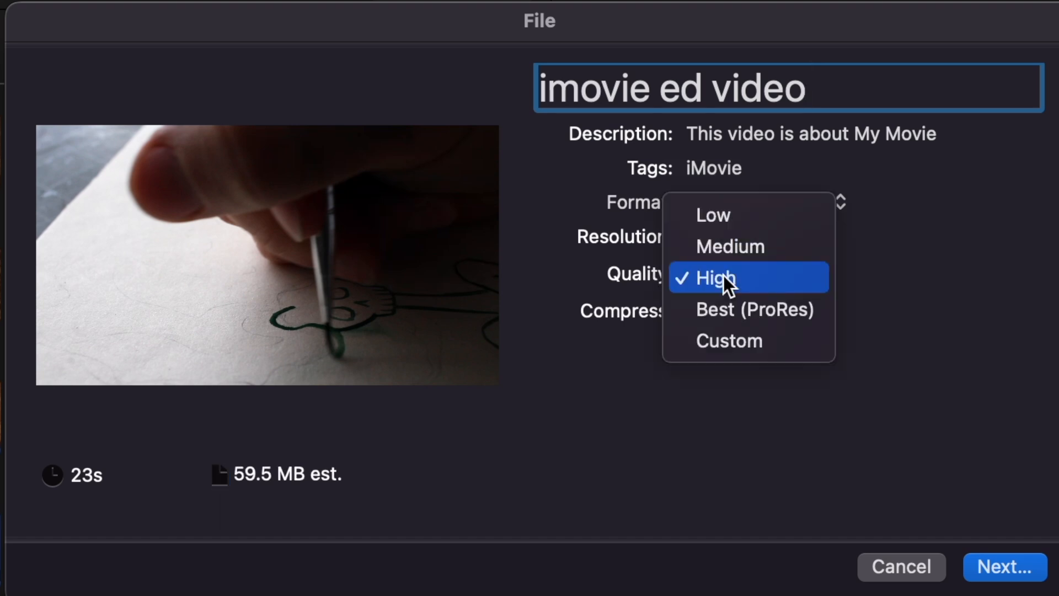
left_click(730, 310)
left_click(731, 311)
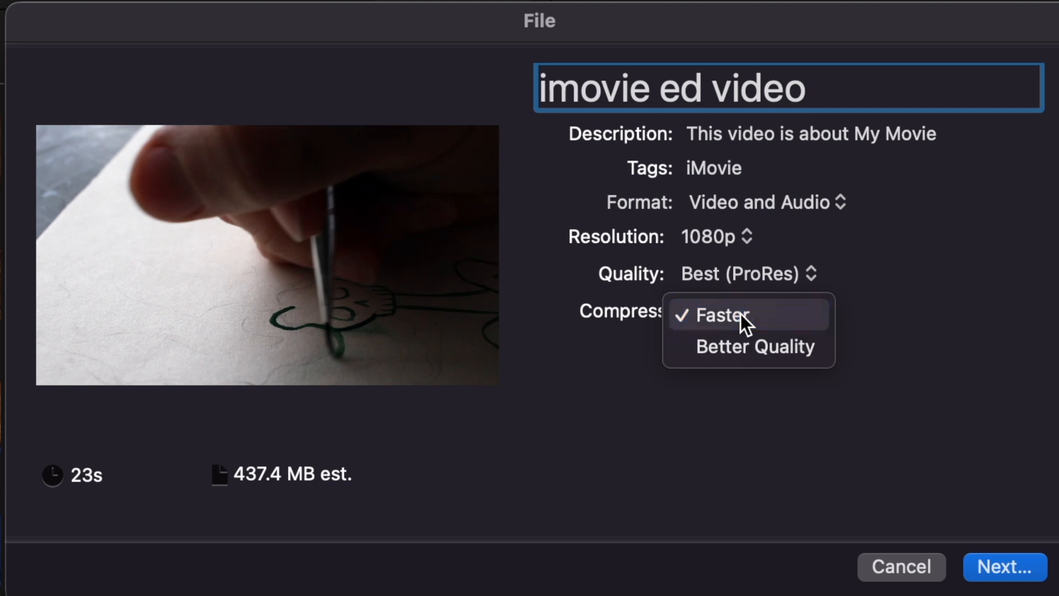
left_click(747, 349)
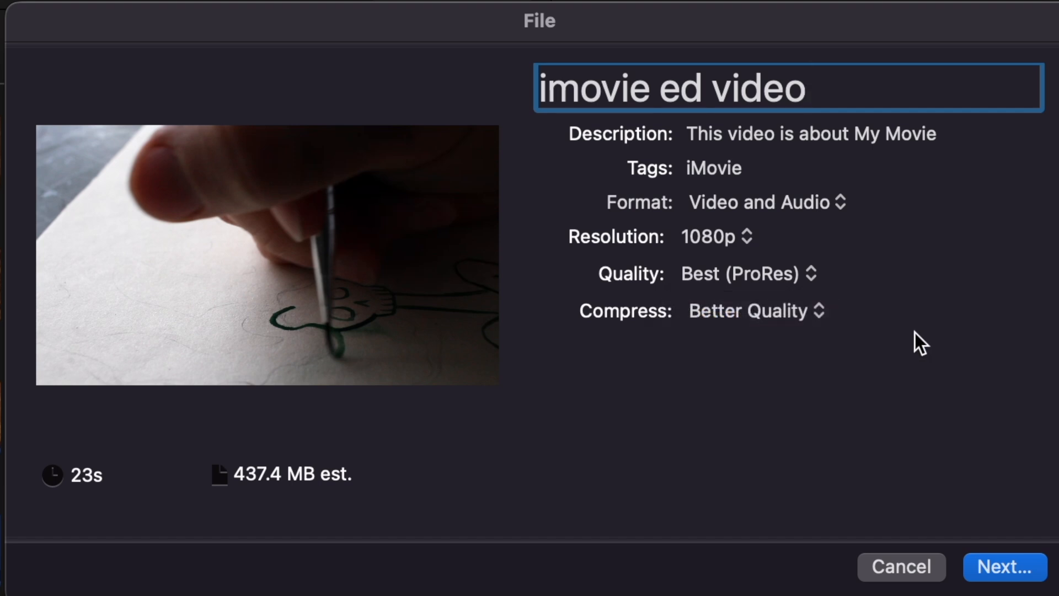